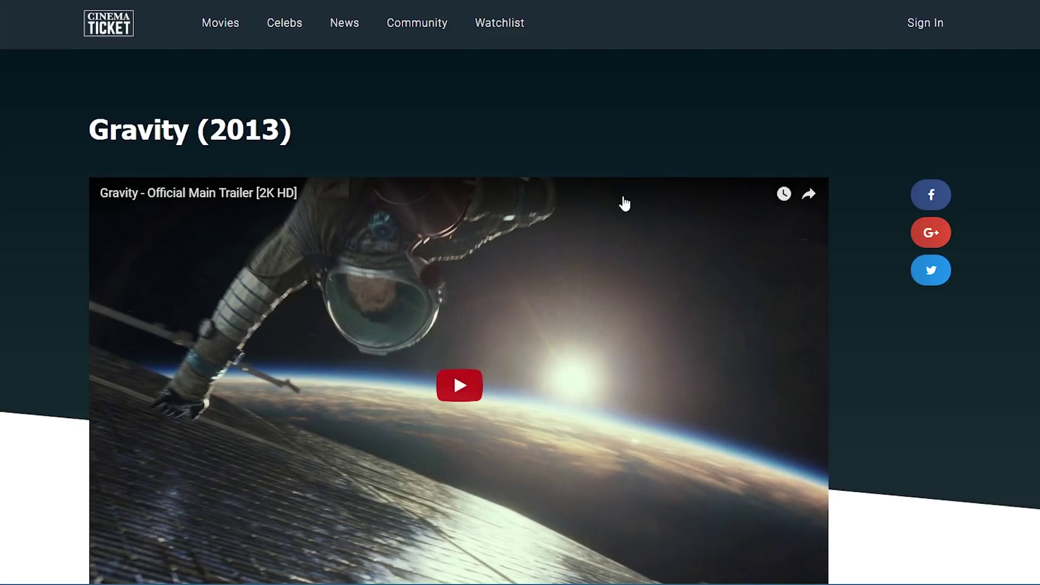
# Step: Look through the finished Gravity (2013) movie page, including the trailer, article, movie details, comments and Latest Movies list
pyautogui.scroll(-3, 515, 232)
pyautogui.scroll(-3, 514, 233)
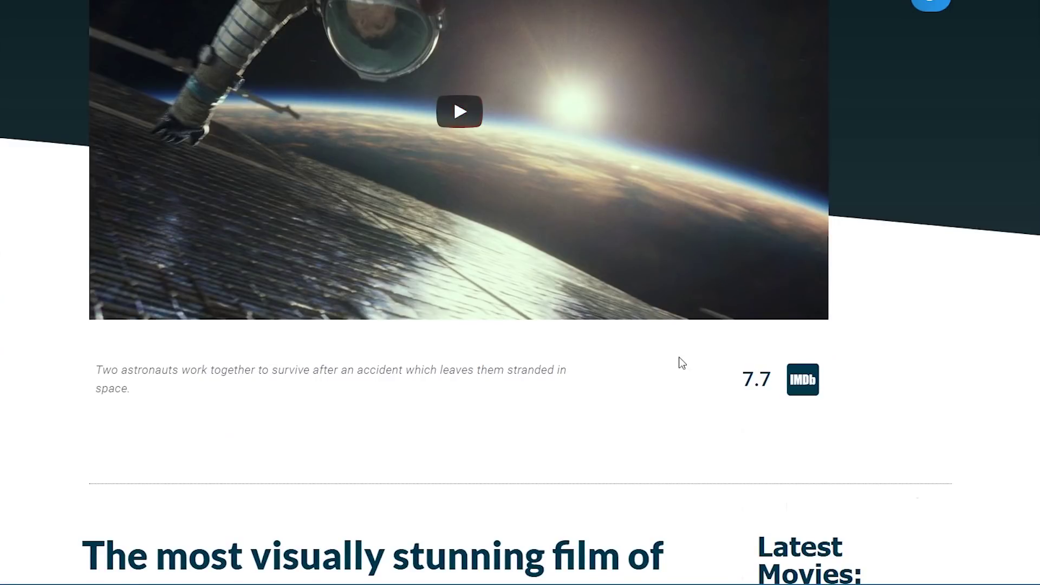
pyautogui.scroll(-8, 666, 362)
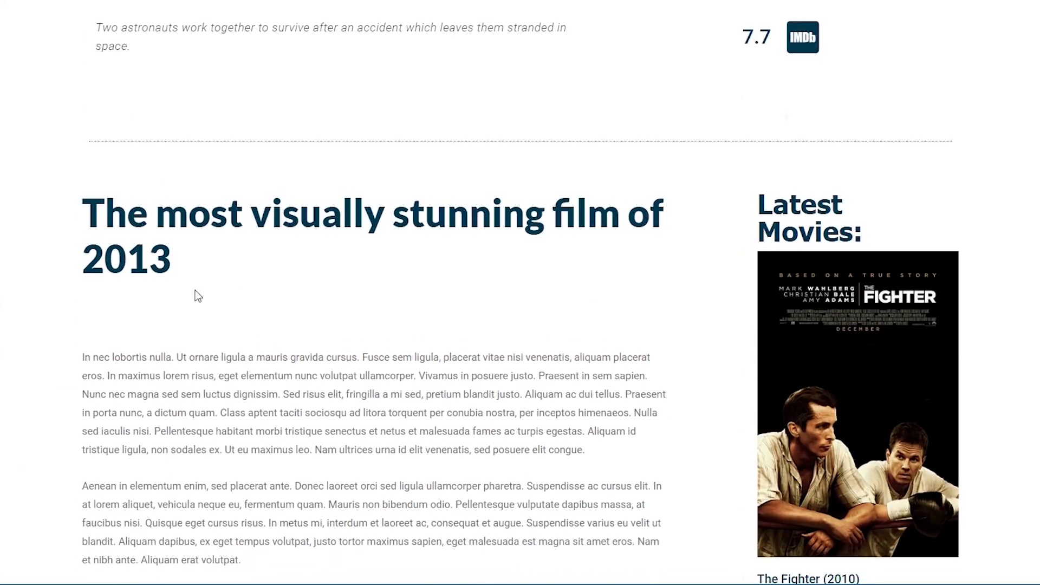
pyautogui.scroll(-3, 427, 306)
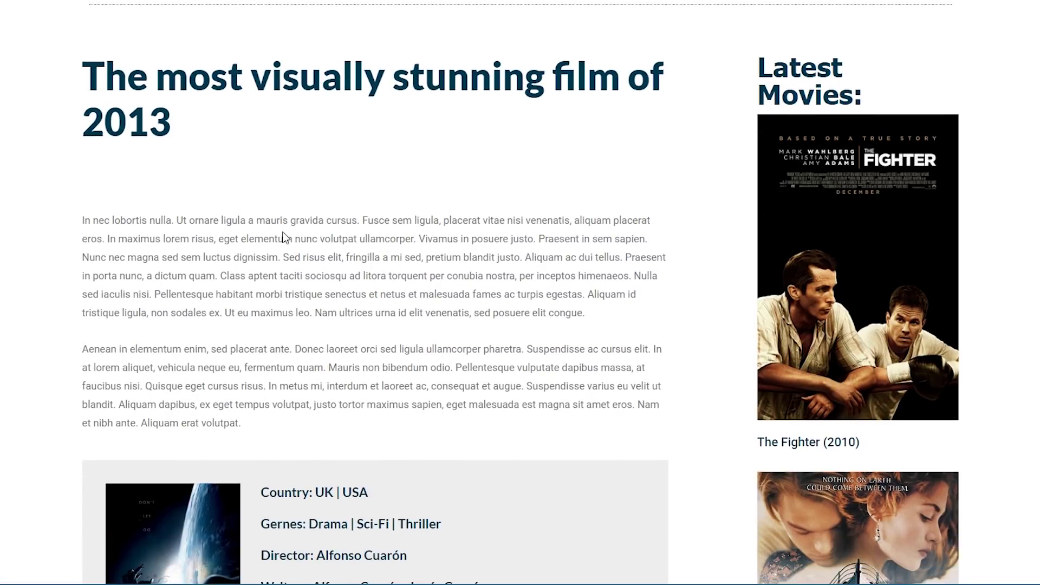
pyautogui.scroll(-6, 283, 237)
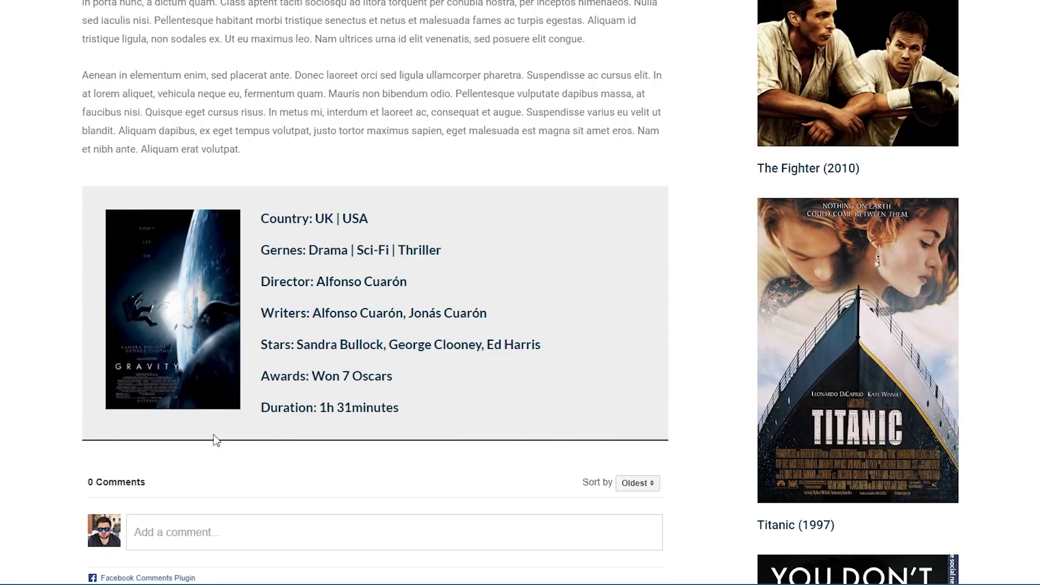
pyautogui.scroll(-5, 372, 353)
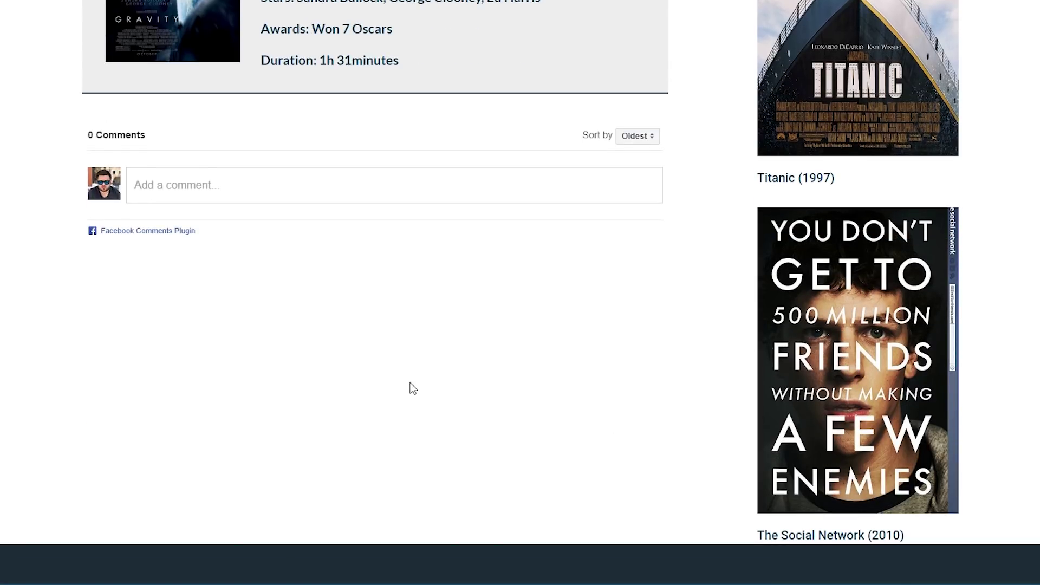
pyautogui.scroll(9, 872, 450)
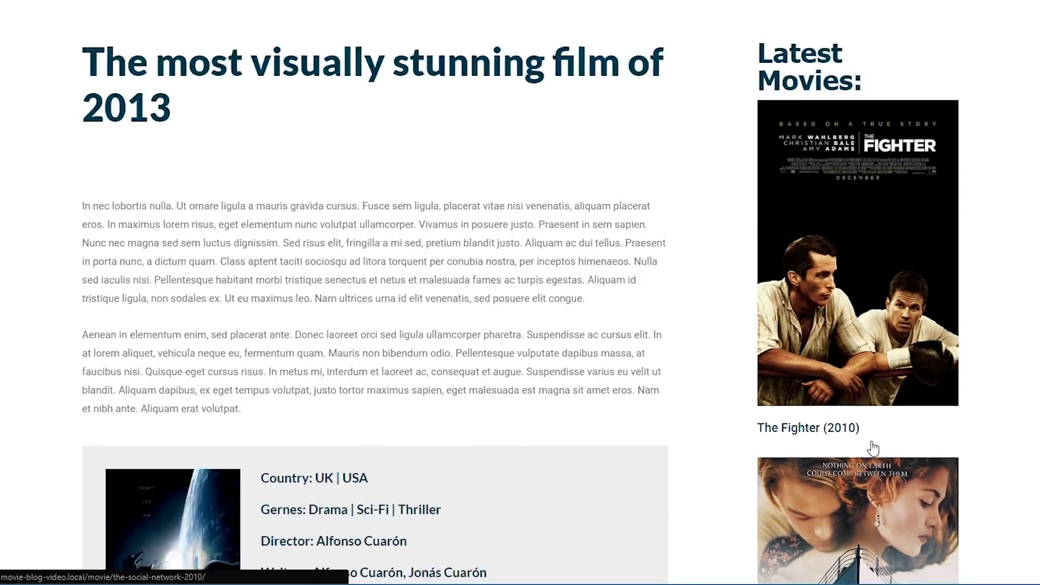
pyautogui.scroll(3, 872, 449)
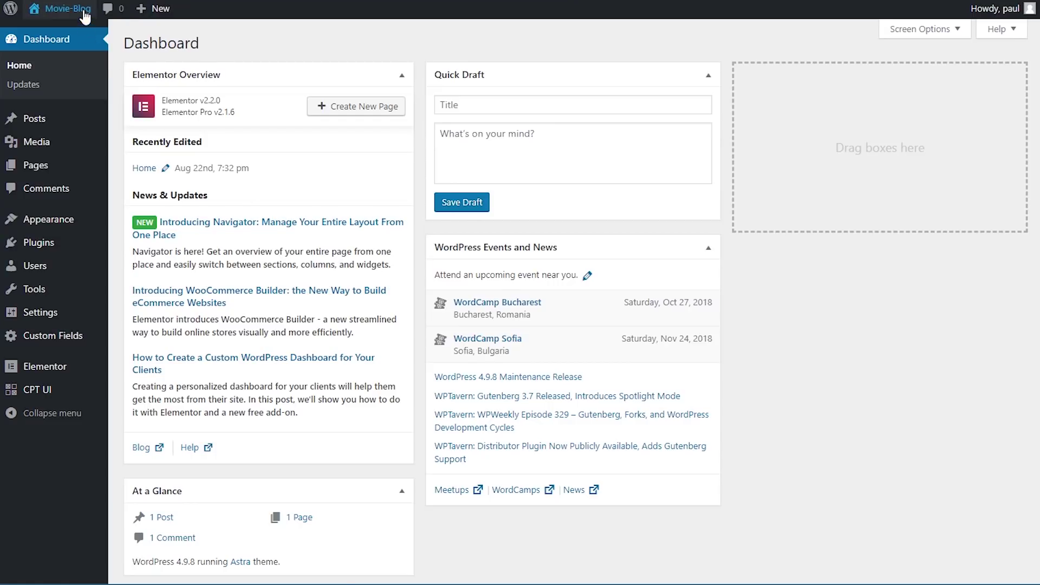
# Step: Visit the Movie-Blog front page from the dashboard and look over its header and empty content area
pyautogui.moveTo(86, 10)
pyautogui.click(89, 35)
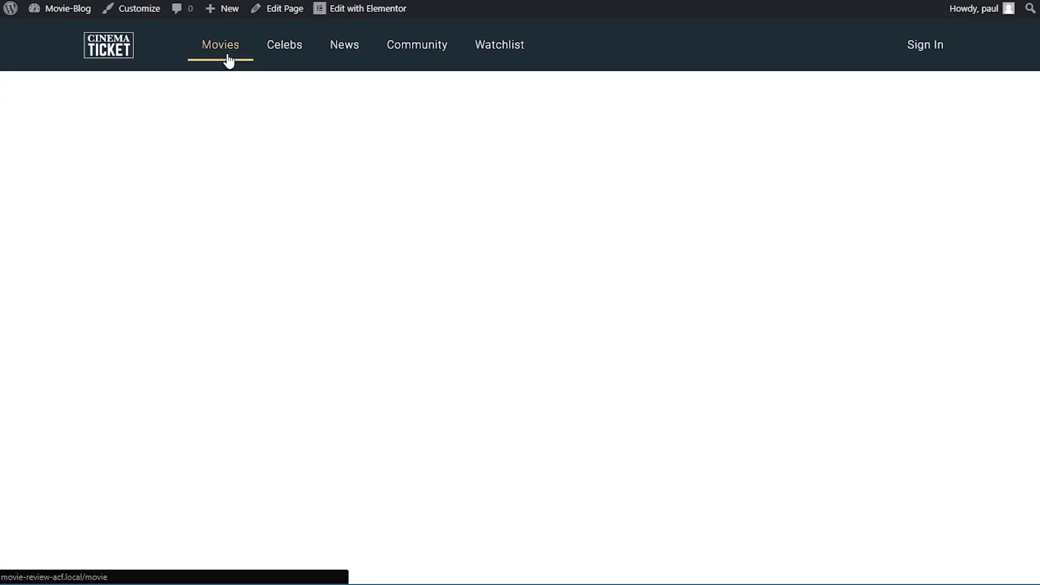
pyautogui.scroll(-5, 330, 336)
pyautogui.scroll(5, 523, 421)
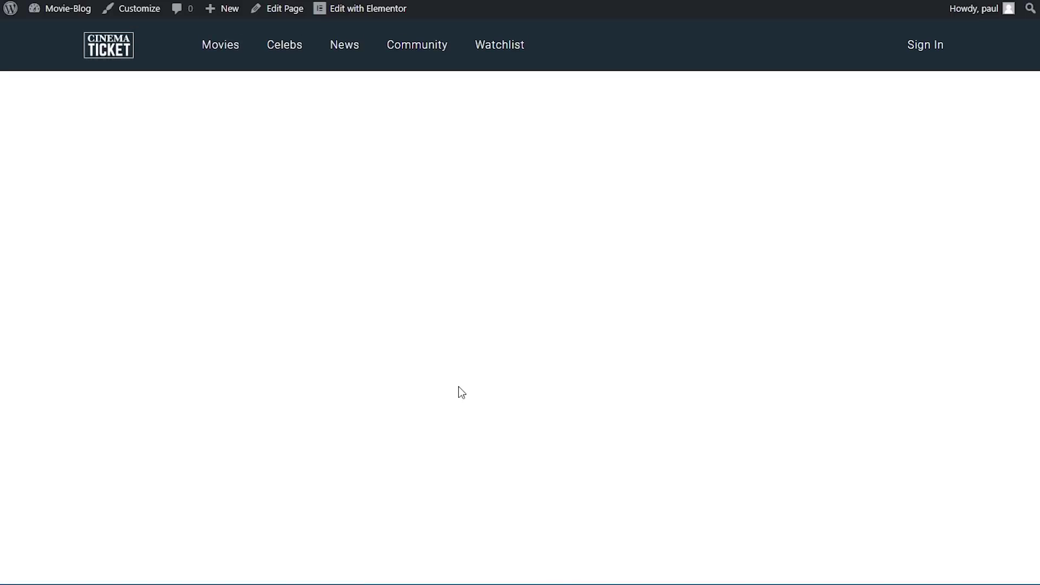
# Step: Return to the WordPress dashboard and open the list of installed plugins
pyautogui.moveTo(87, 15)
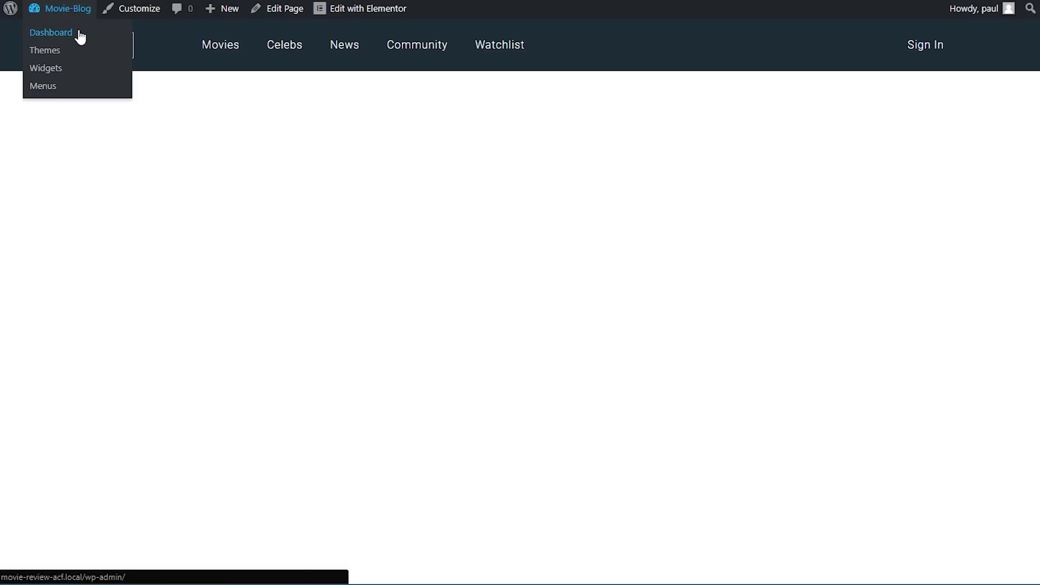
pyautogui.click(80, 37)
pyautogui.moveTo(90, 250)
pyautogui.click(133, 247)
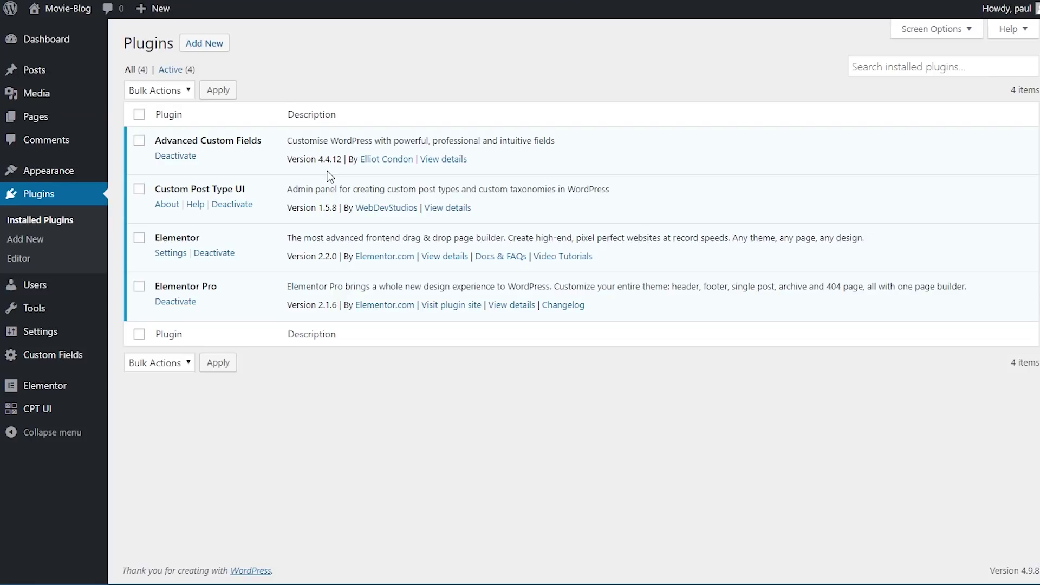
# Step: Append an "Enable ACF 5 early access" comment and define('ACF_EARLY_ACCESS', '5'); to the end of the Astra theme's functions.php
pyautogui.moveTo(63, 177)
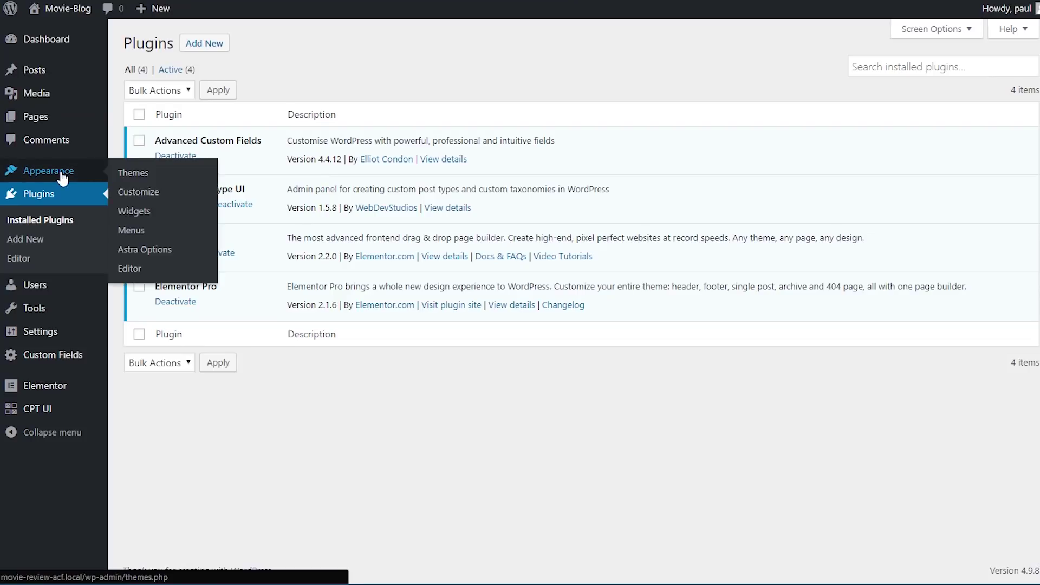
pyautogui.click(154, 269)
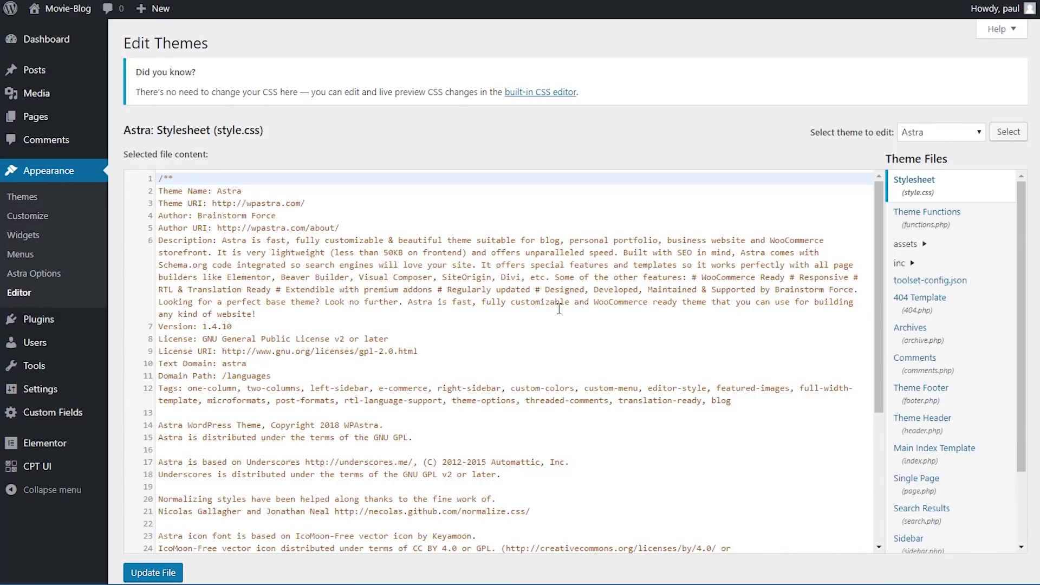
pyautogui.click(980, 228)
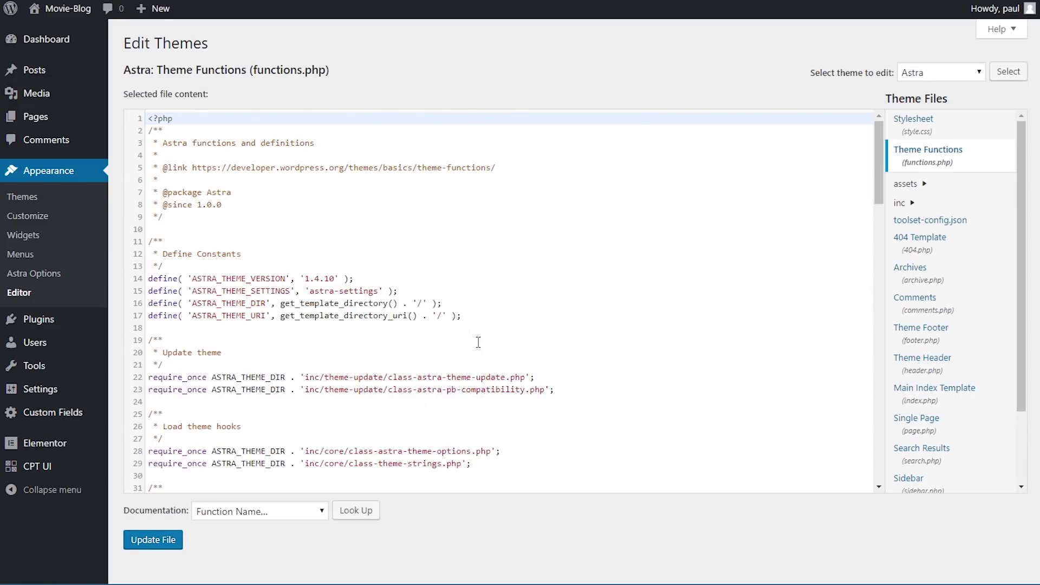
pyautogui.scroll(-20, 478, 342)
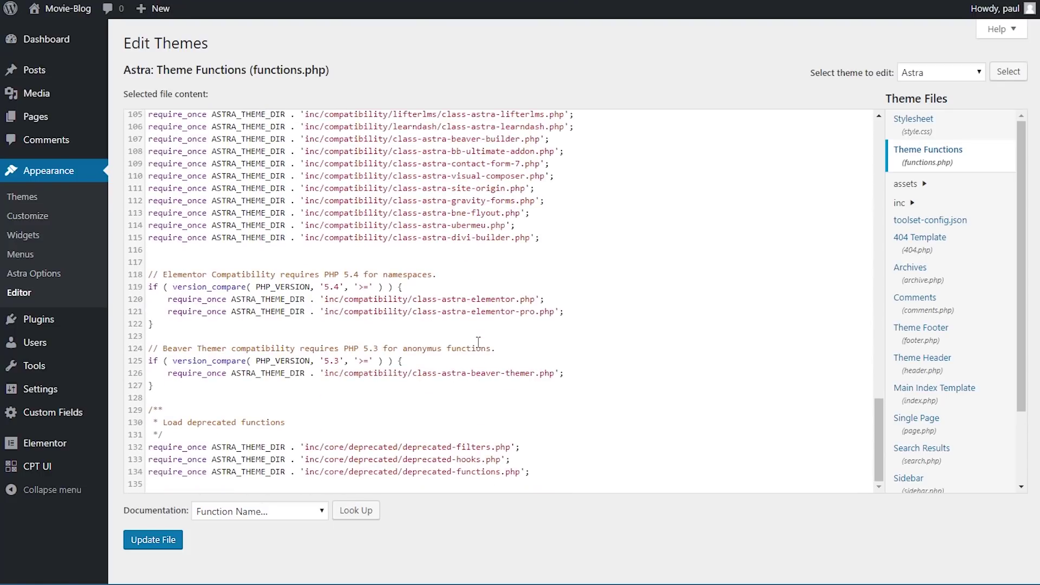
pyautogui.click(541, 471)
pyautogui.press('Return')
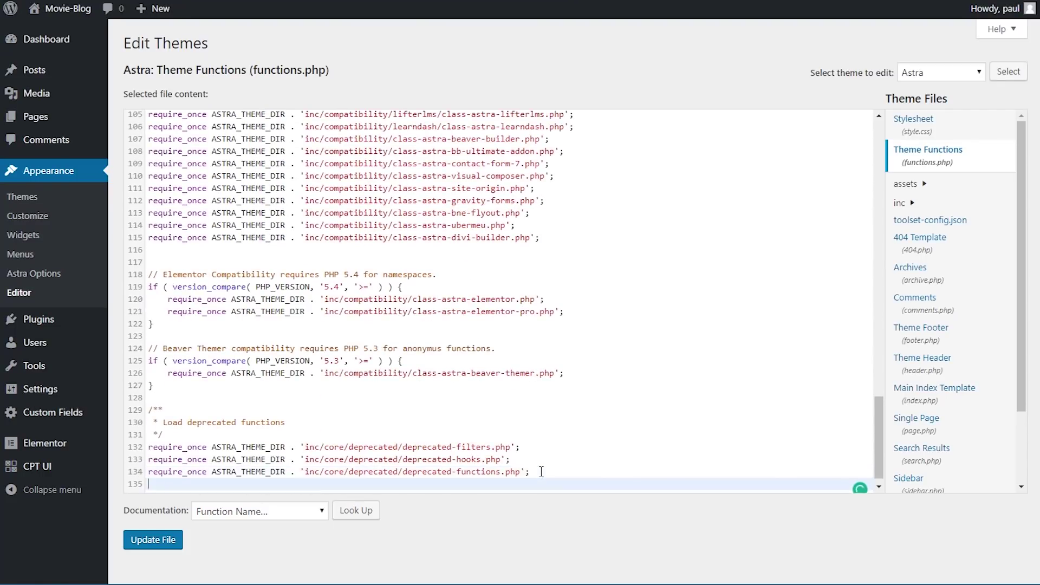
pyautogui.write("/**  * Enable ACF 5 early access  * Requires at least version ACF 4.4.12 to work  */ define('ACF_EARLY_ACCESS', '5');")
# Step: Look over the added early access comment and define line, and save the changes to functions.php
pyautogui.moveTo(187, 473); pyautogui.dragTo(149, 439)
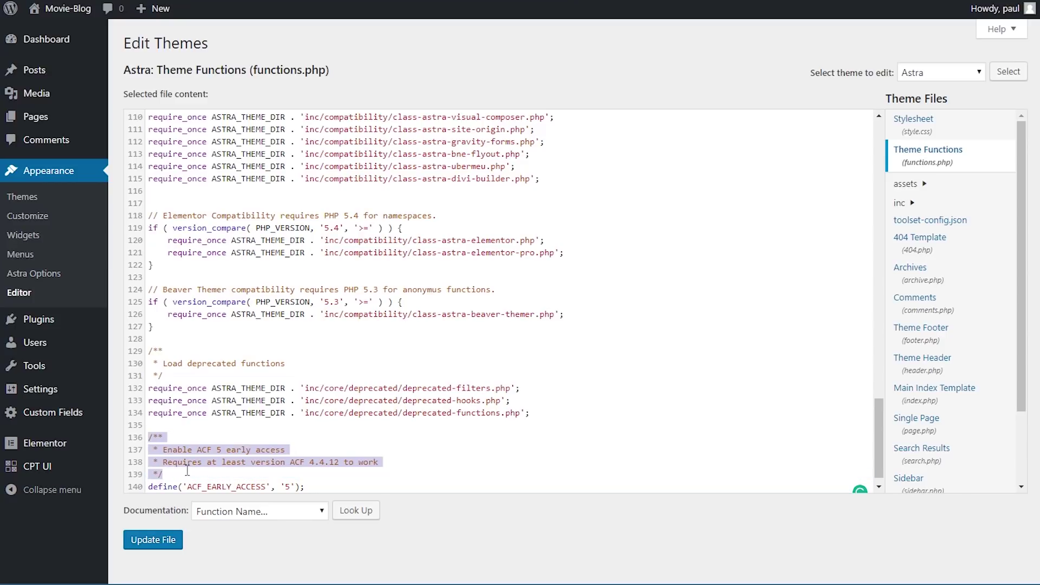
pyautogui.click(149, 486)
pyautogui.moveTo(150, 486); pyautogui.dragTo(259, 488)
pyautogui.click(303, 480)
pyautogui.click(336, 489)
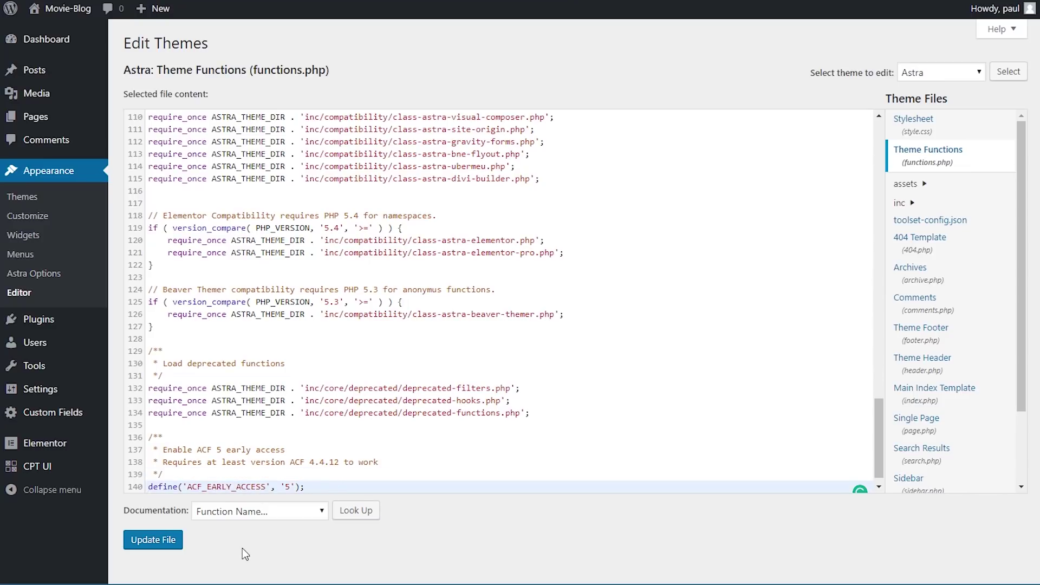
pyautogui.click(154, 540)
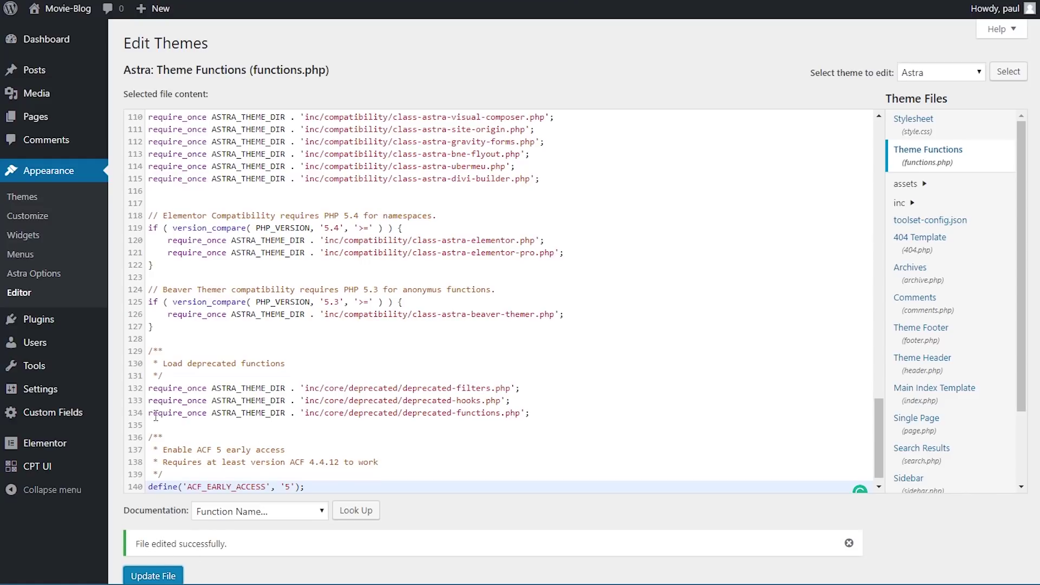
# Step: Update the Advanced Custom Fields plugin to version 5.7.2 from the installed plugins list
pyautogui.moveTo(54, 319)
pyautogui.click(135, 328)
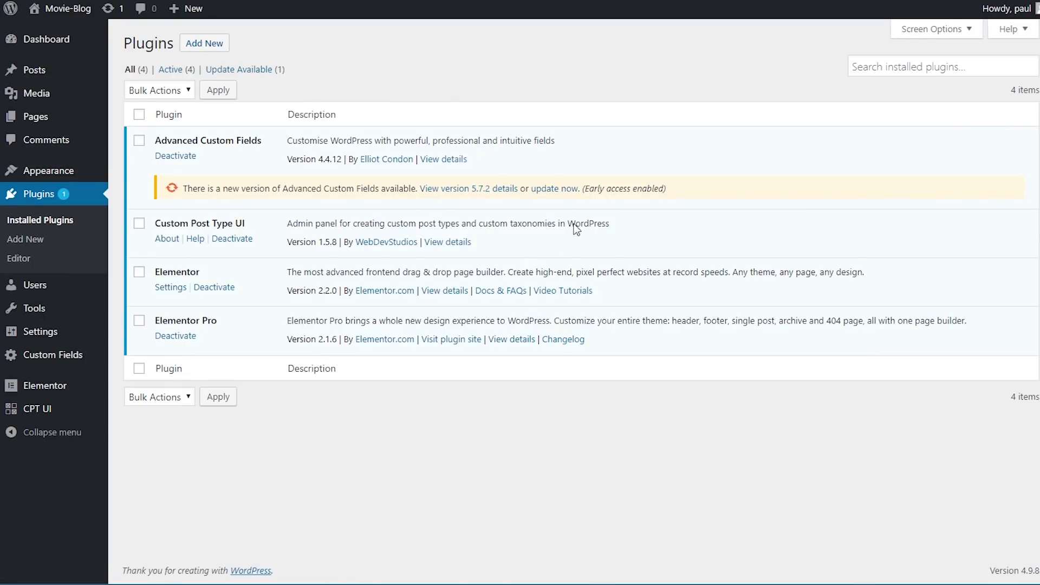
pyautogui.click(569, 190)
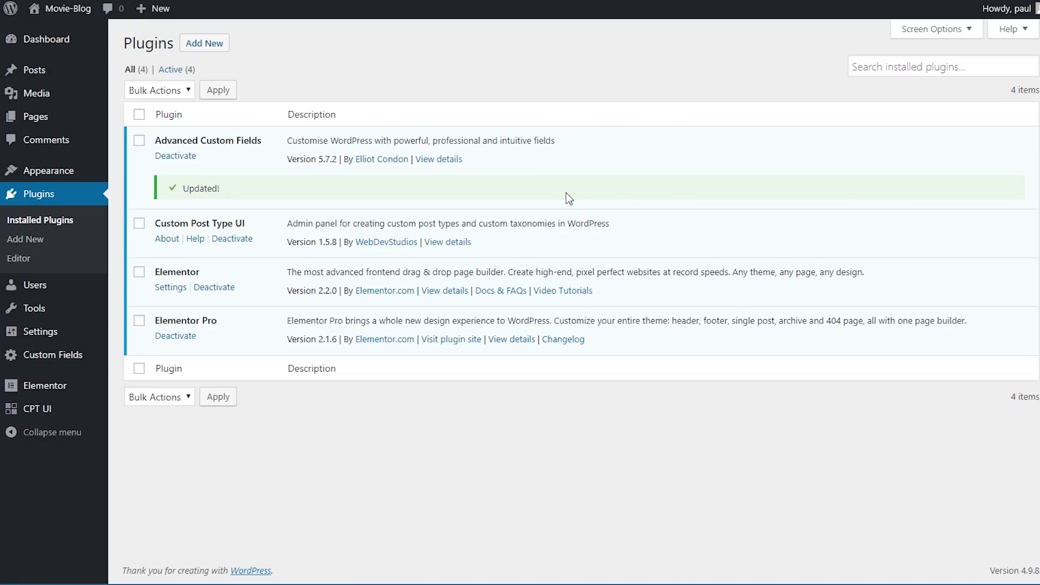
# Step: Run the Advanced Custom Fields database upgrade from the dashboard and go back to the installed plugins list
pyautogui.moveTo(72, 47)
pyautogui.click(142, 44)
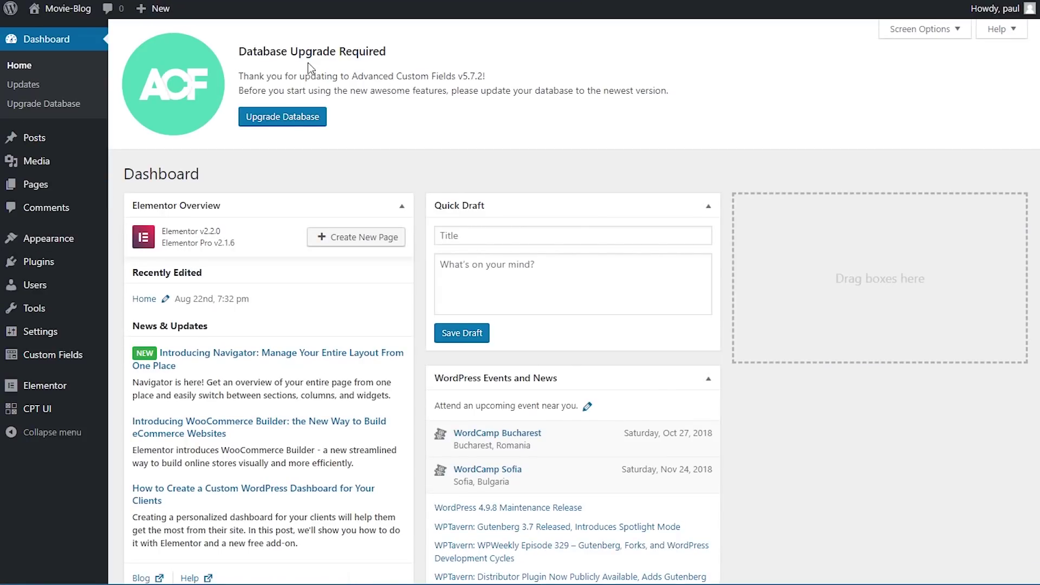
pyautogui.click(291, 121)
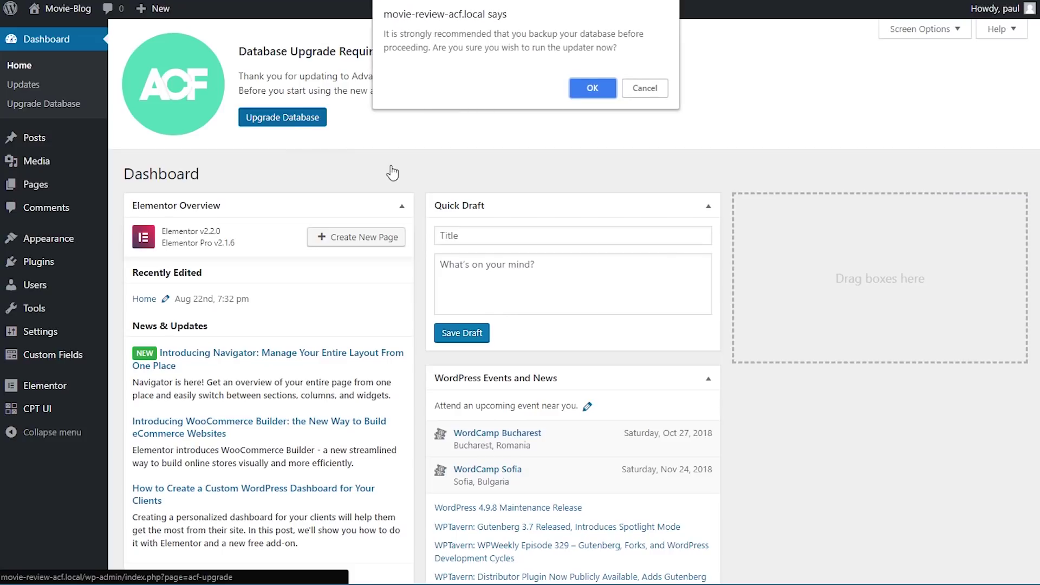
pyautogui.click(601, 93)
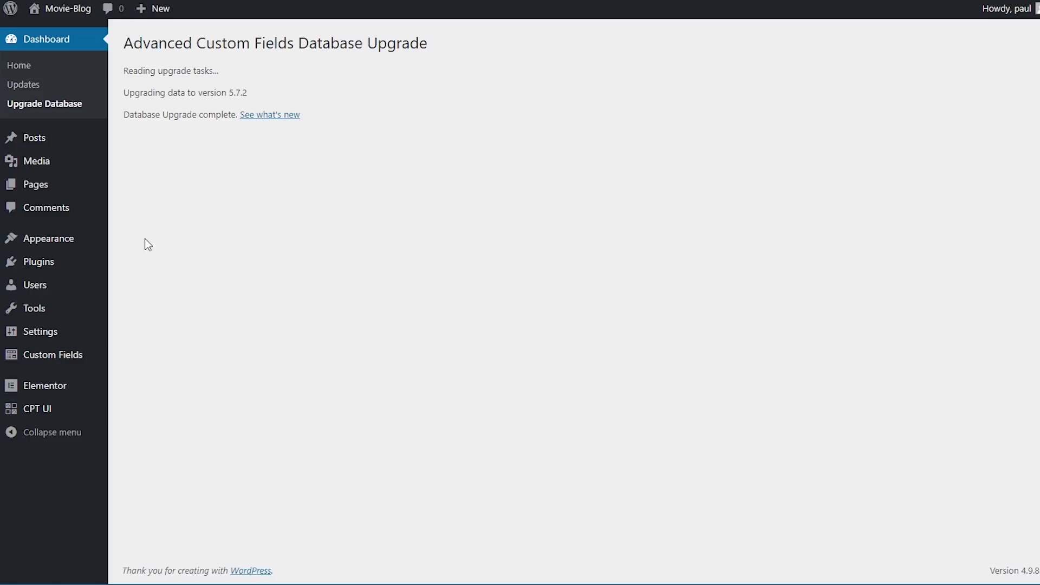
pyautogui.click(130, 262)
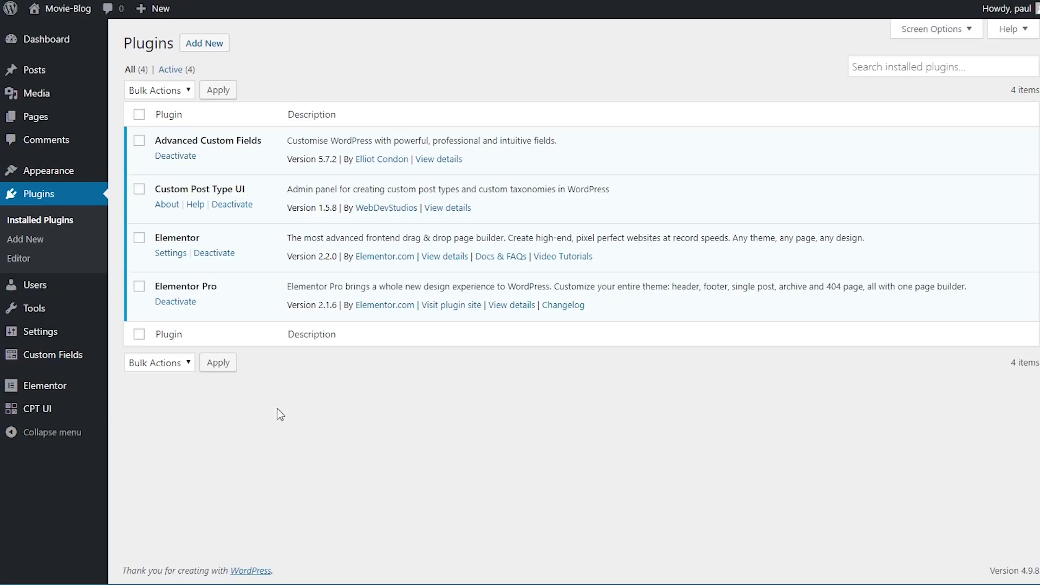
# Step: Start a new custom post type in CPT UI with slug movie, plural label Movies and singular label Movie
pyautogui.moveTo(89, 416)
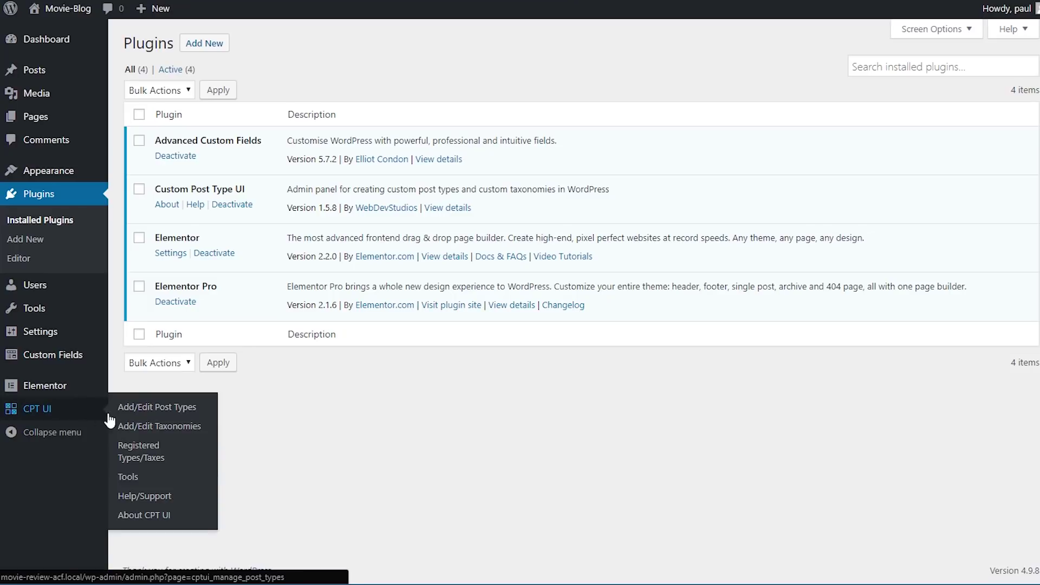
pyautogui.click(136, 415)
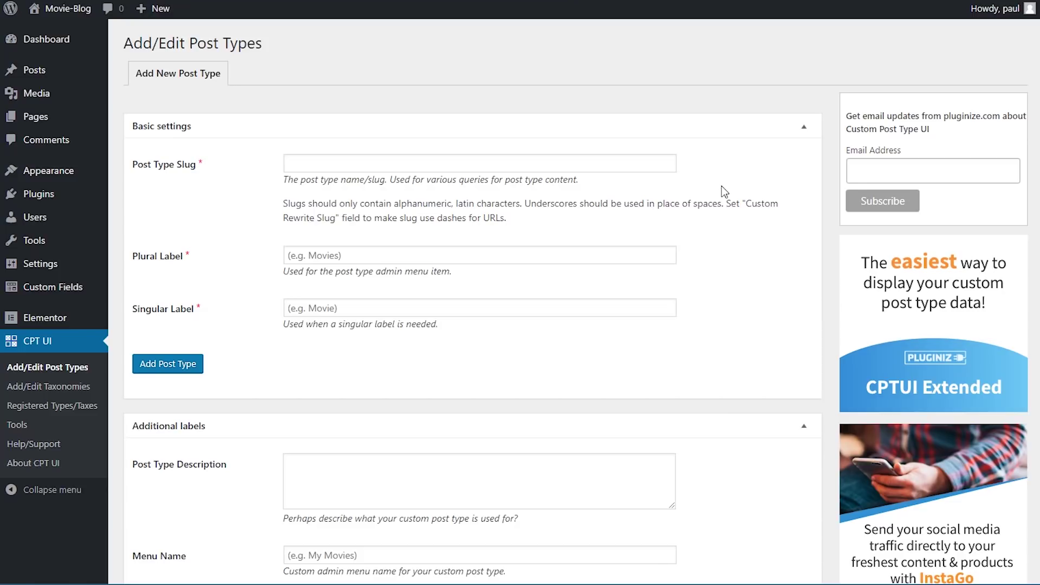
pyautogui.click(621, 162)
pyautogui.write('movie')
pyautogui.click(698, 229)
pyautogui.click(438, 253)
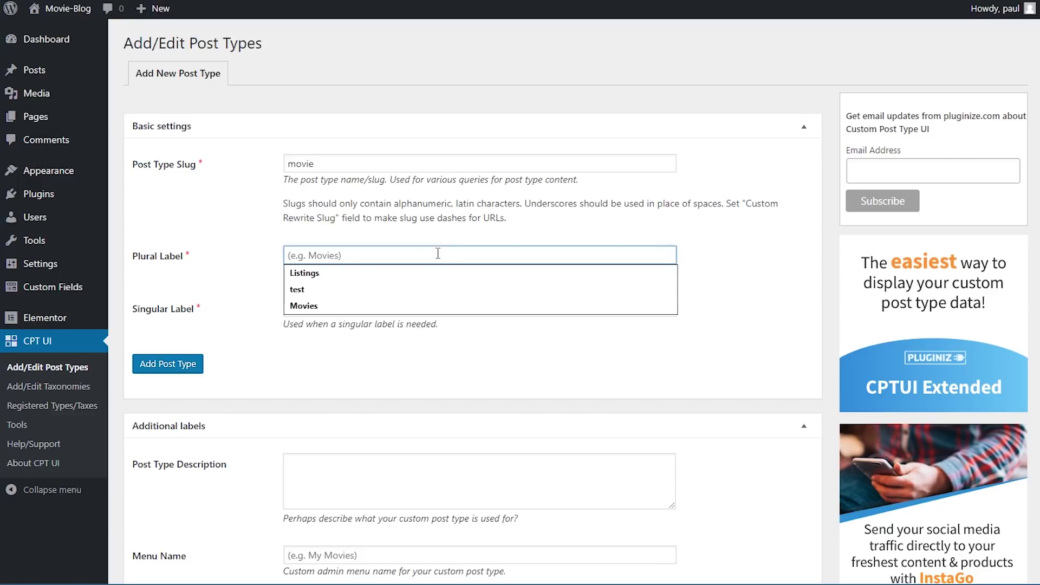
pyautogui.write('Movies')
pyautogui.press('Tab')
pyautogui.write('Movie')
pyautogui.click(406, 371)
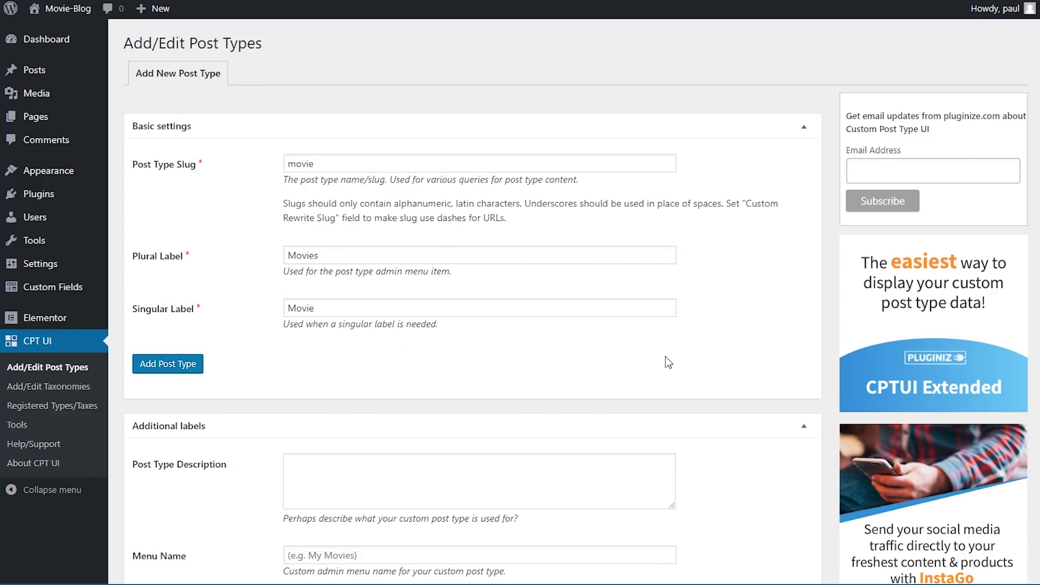
# Step: Enable Has Archive in the movie post type's settings
pyautogui.scroll(-8, 667, 358)
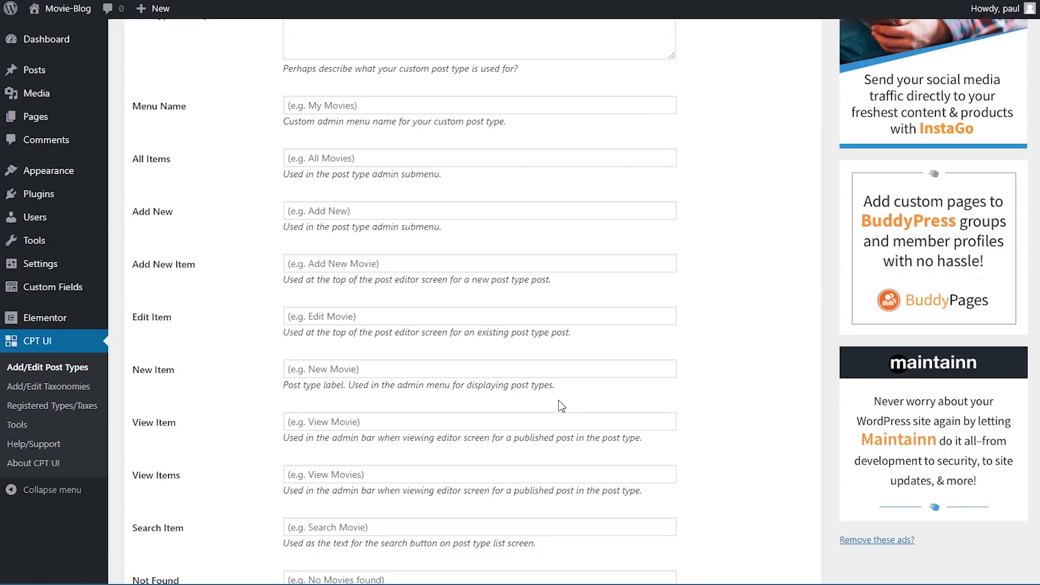
pyautogui.scroll(-20, 560, 406)
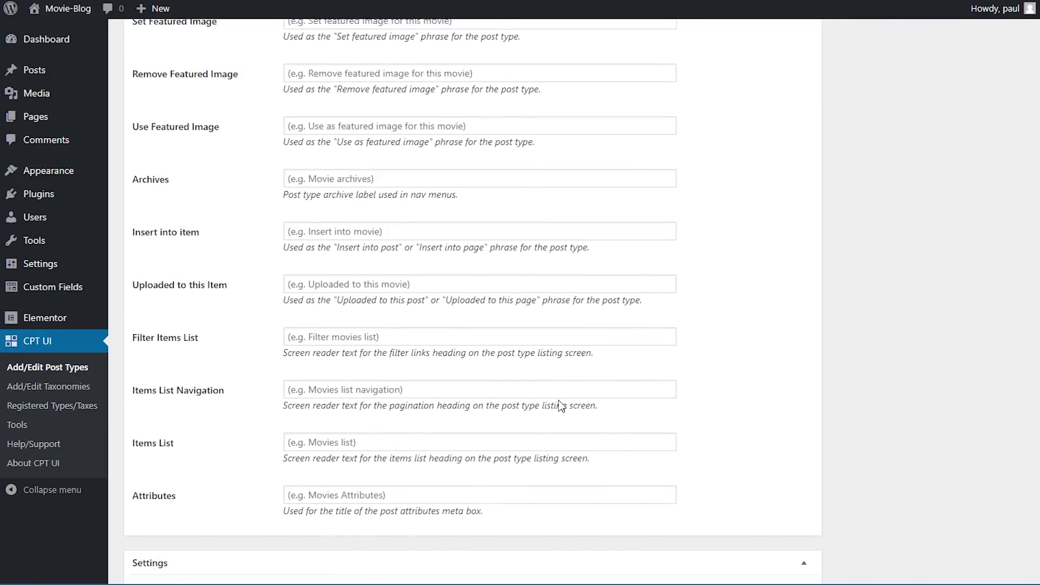
pyautogui.scroll(-2, 560, 407)
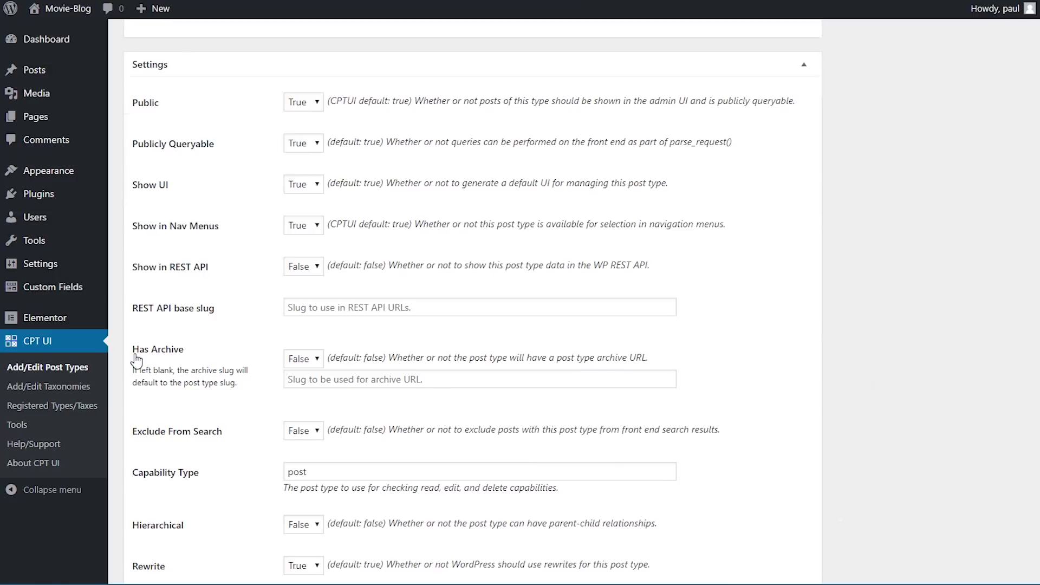
pyautogui.click(317, 359)
pyautogui.click(317, 390)
# Step: Set the movie post type's menu icon to dashicons-tickets-alt
pyautogui.scroll(-5, 427, 368)
pyautogui.scroll(-8, 426, 366)
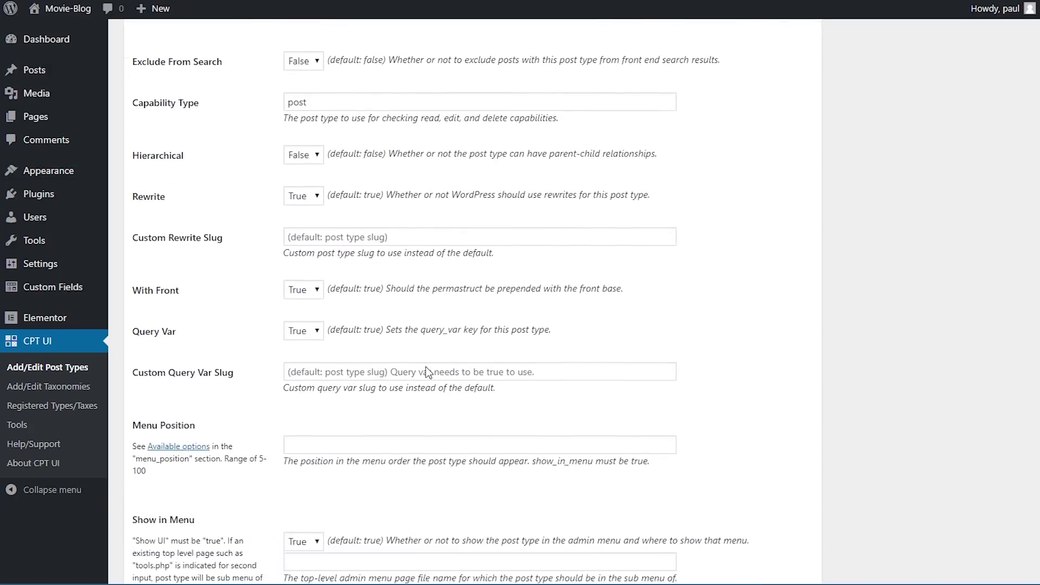
pyautogui.click(291, 326)
pyautogui.write('dashicons-tickets-alt')
pyautogui.click(421, 328)
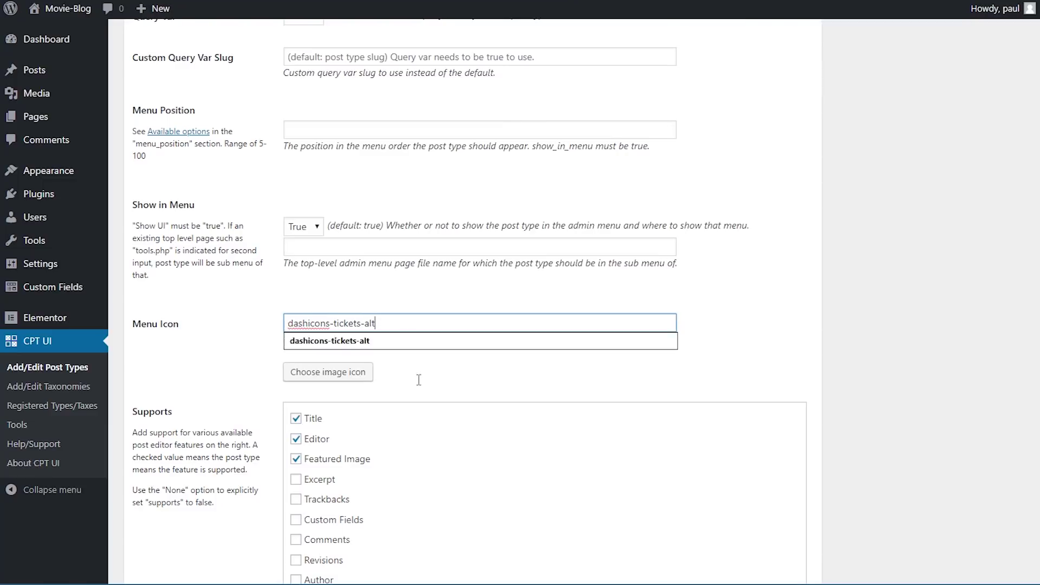
pyautogui.click(470, 384)
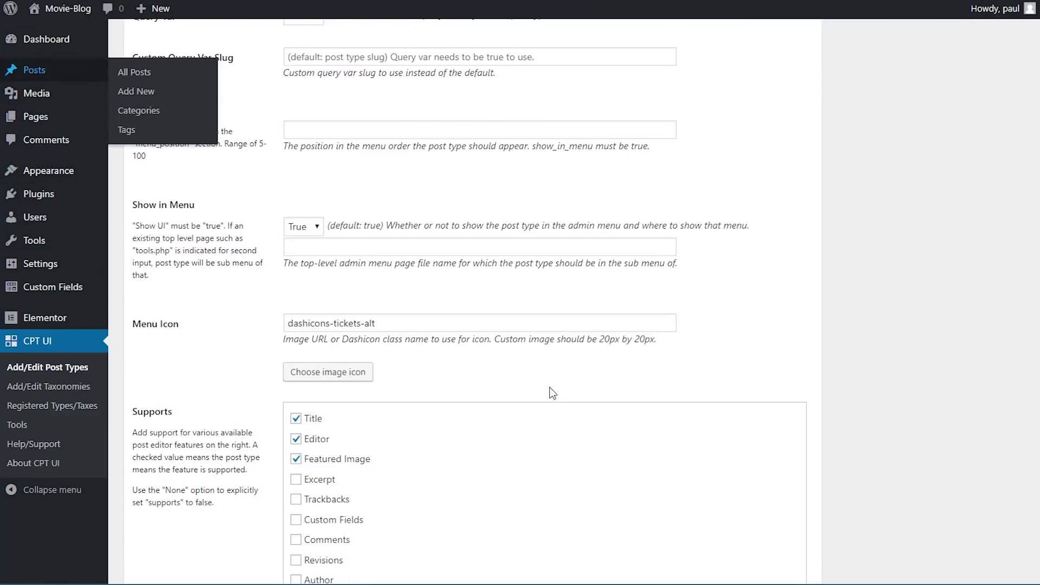
# Step: Add the movie post type with its default supports and open the list of all movies
pyautogui.scroll(-5, 554, 401)
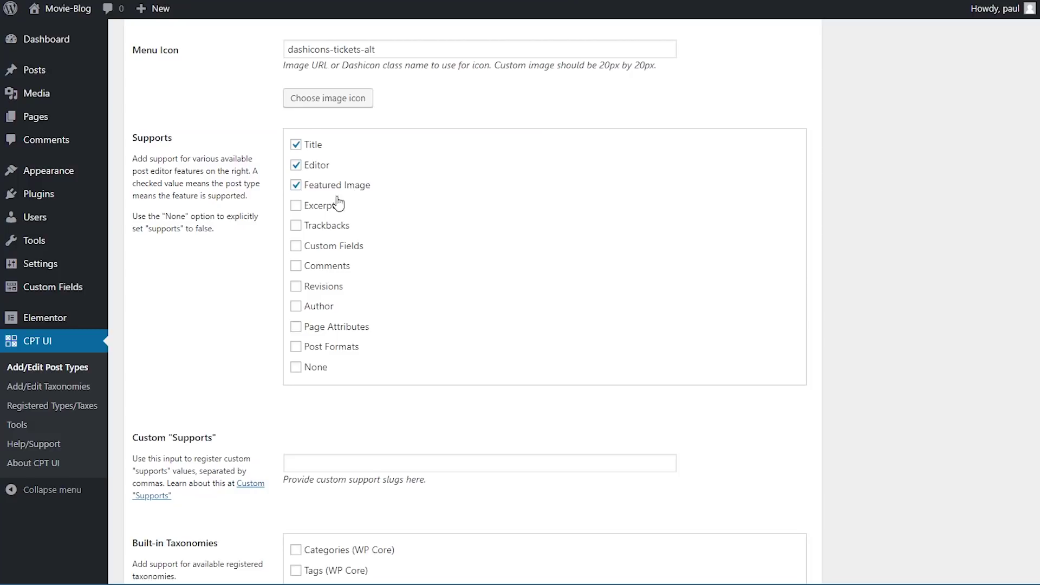
pyautogui.scroll(-3, 431, 330)
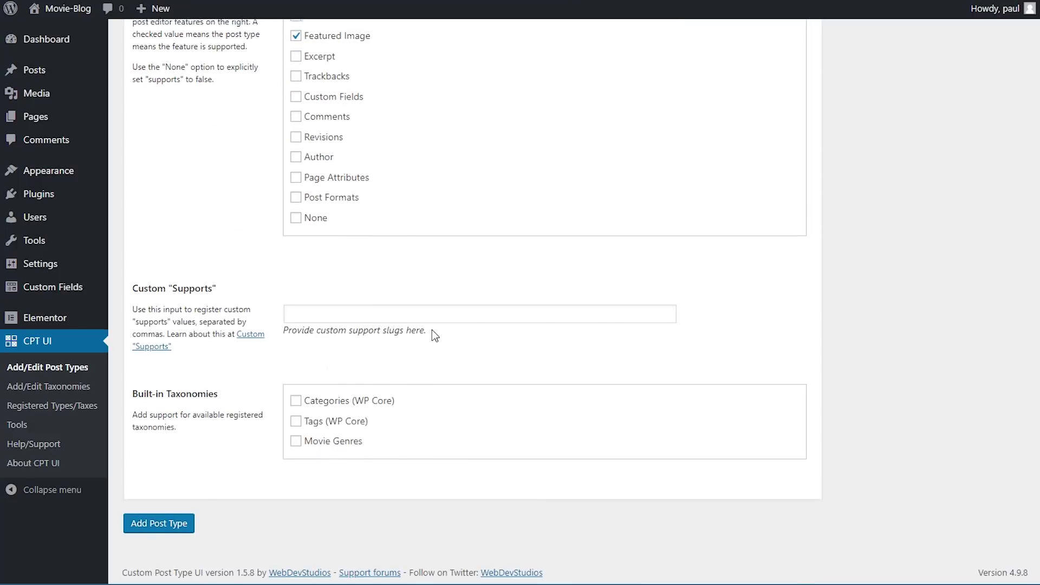
pyautogui.click(184, 522)
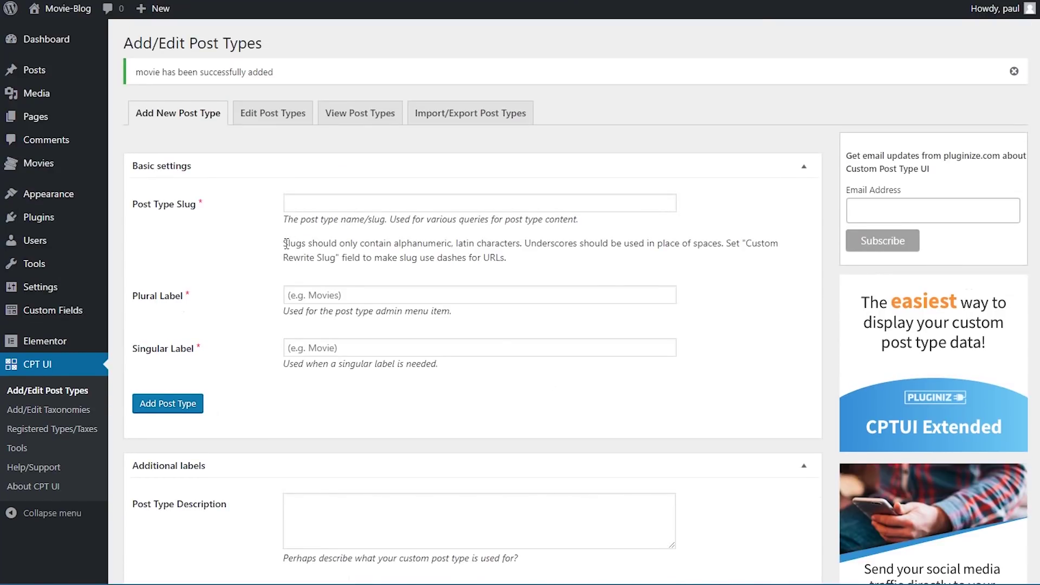
pyautogui.moveTo(85, 172)
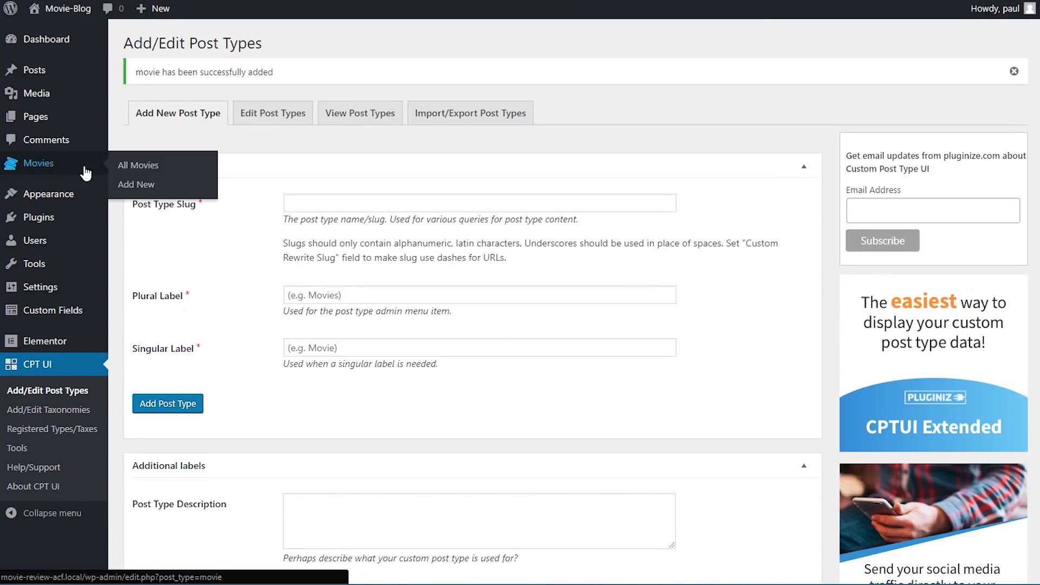
pyautogui.click(140, 166)
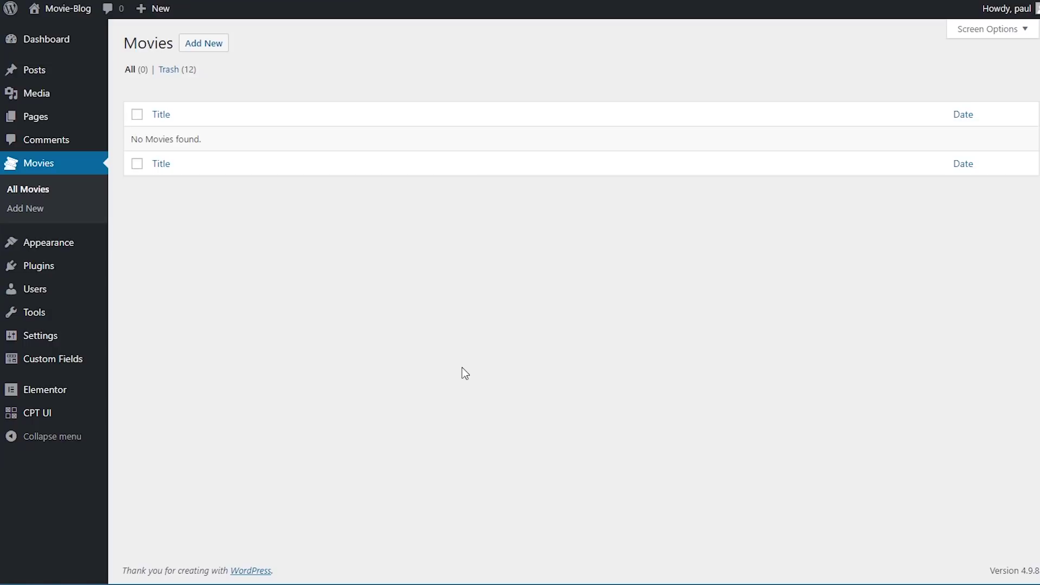
# Step: Start a new CPT UI taxonomy with slug movie_genres, plural label Movie Genres and singular label Movie Genre
pyautogui.moveTo(72, 417)
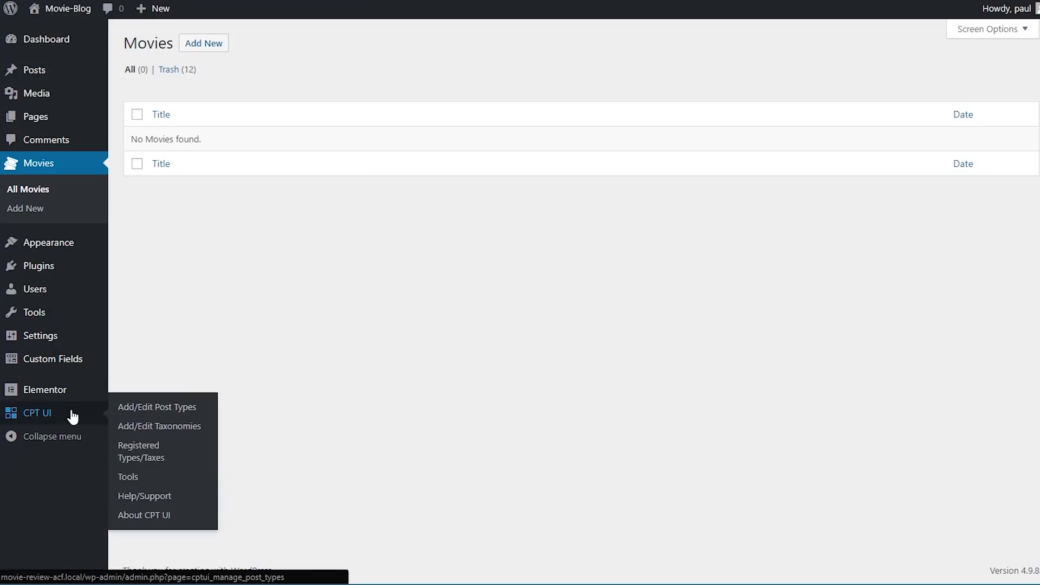
pyautogui.click(171, 433)
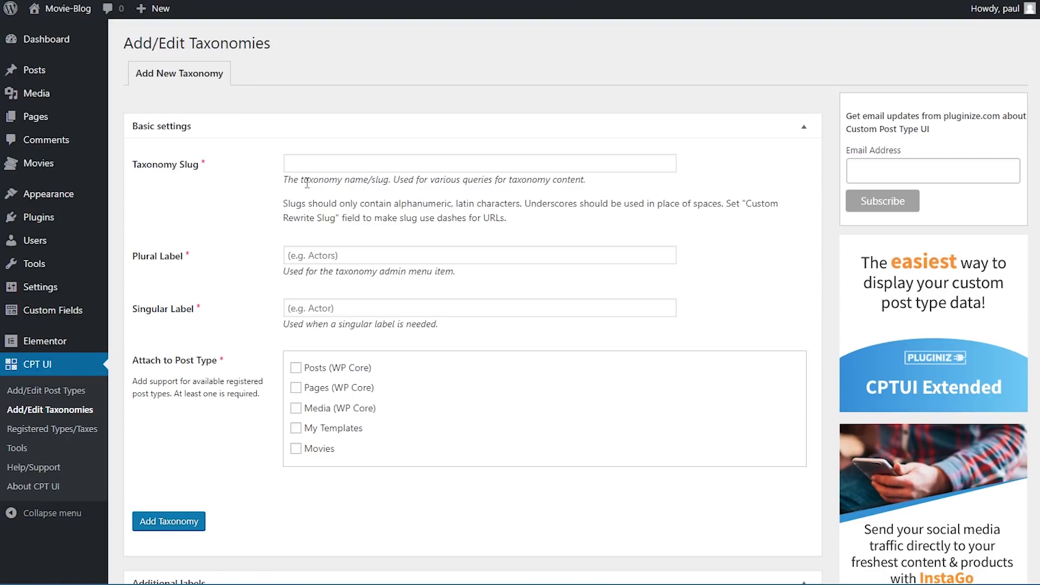
pyautogui.click(320, 169)
pyautogui.write('movie_genres')
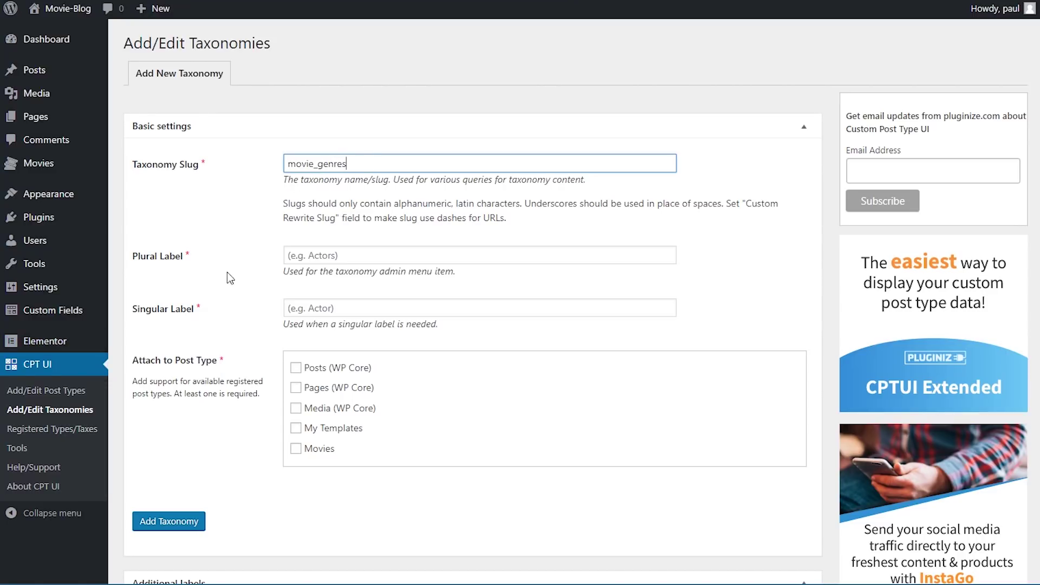
pyautogui.click(307, 257)
pyautogui.write('Moivvei')
pyautogui.press('BackSpace')
pyautogui.press('BackSpace')
pyautogui.press('BackSpace')
pyautogui.write('ie Genres')
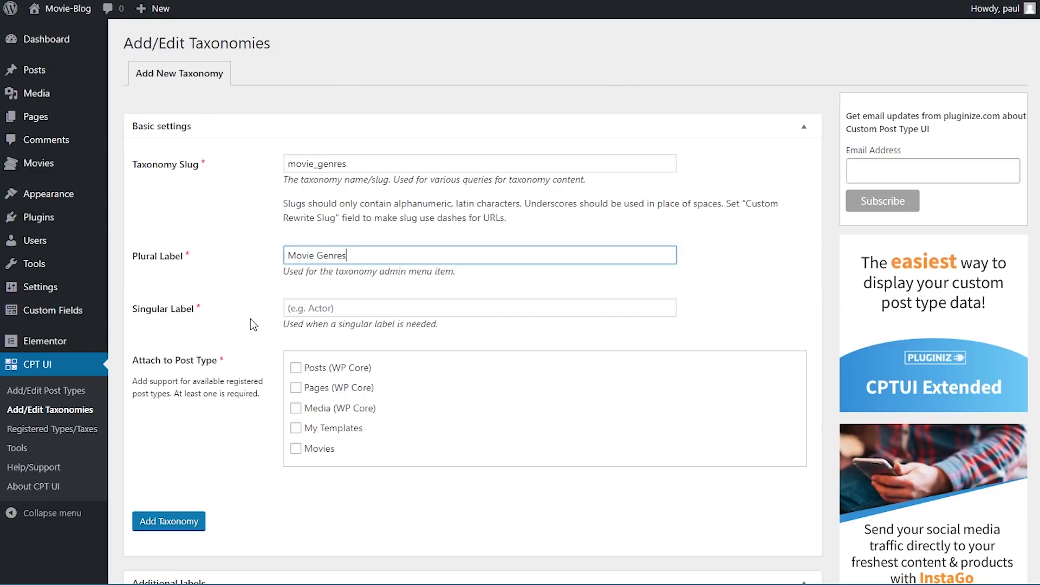
pyautogui.click(325, 310)
pyautogui.write('Movie Genre')
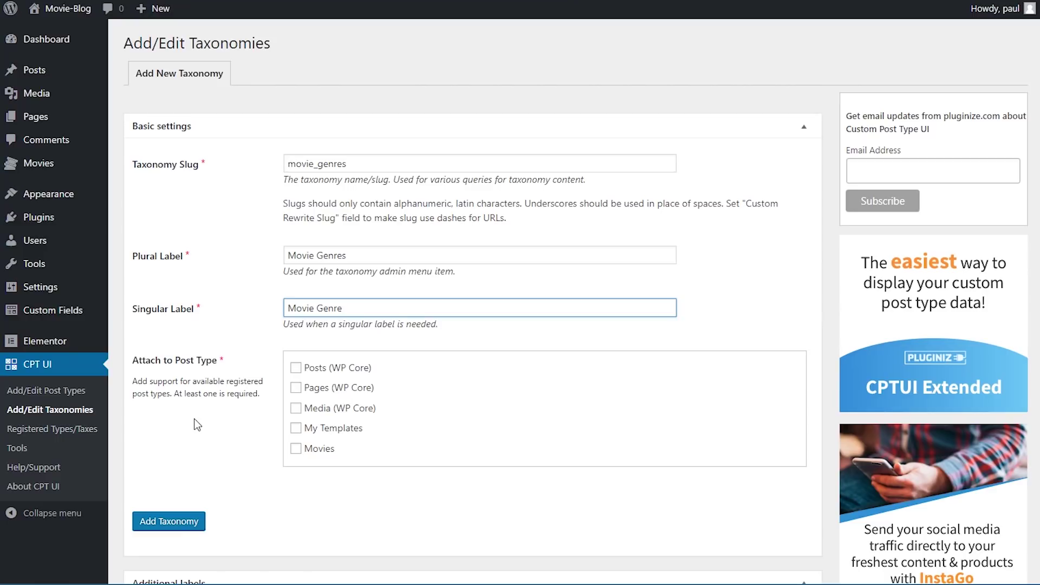
# Step: Attach the taxonomy to the Movies post type and add it with the remaining settings at their defaults
pyautogui.click(329, 454)
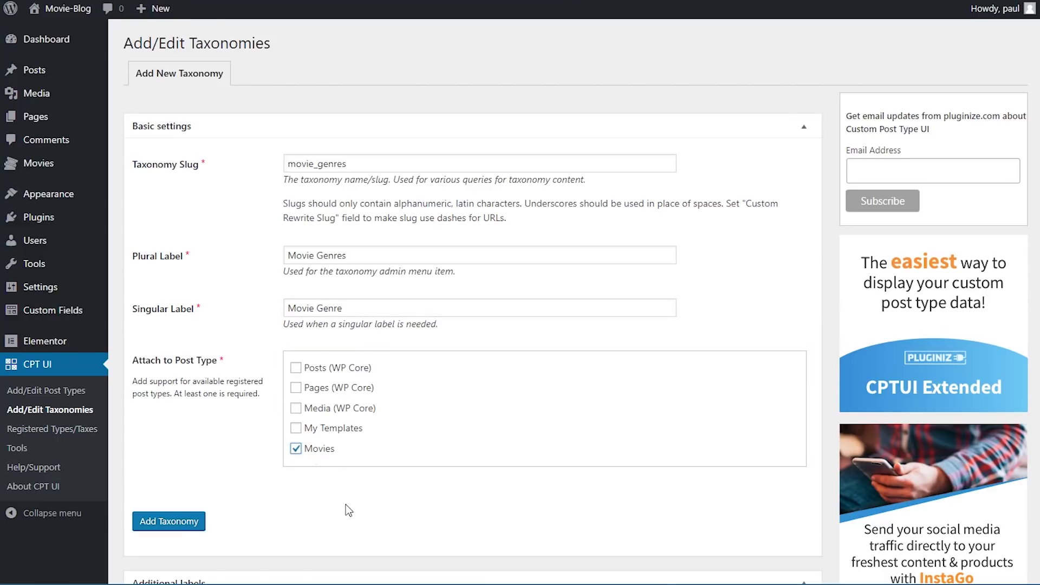
pyautogui.scroll(-6, 344, 512)
pyautogui.scroll(-3, 346, 505)
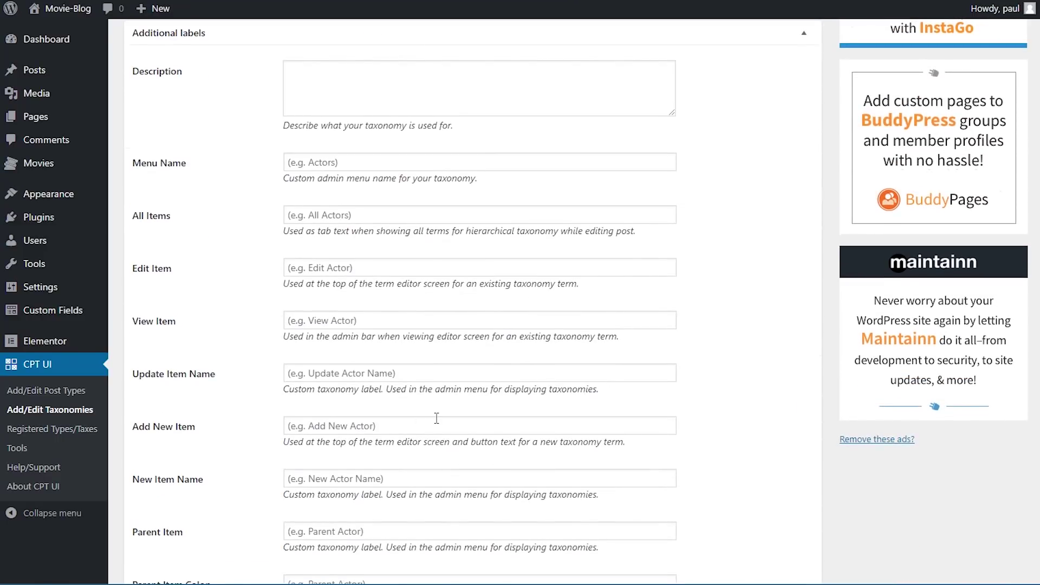
pyautogui.scroll(-8, 437, 419)
pyautogui.scroll(-9, 437, 419)
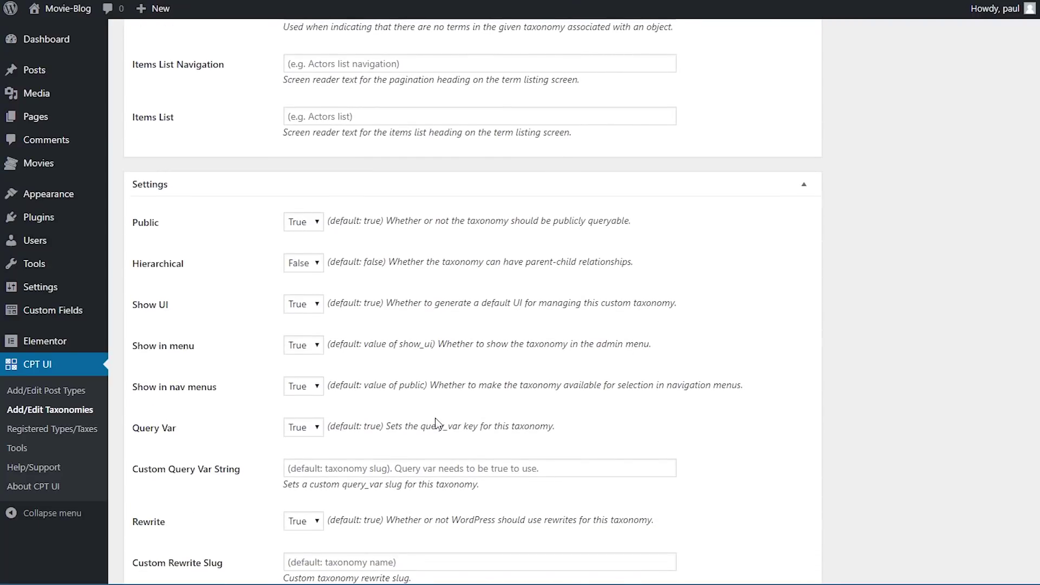
pyautogui.scroll(-1, 436, 422)
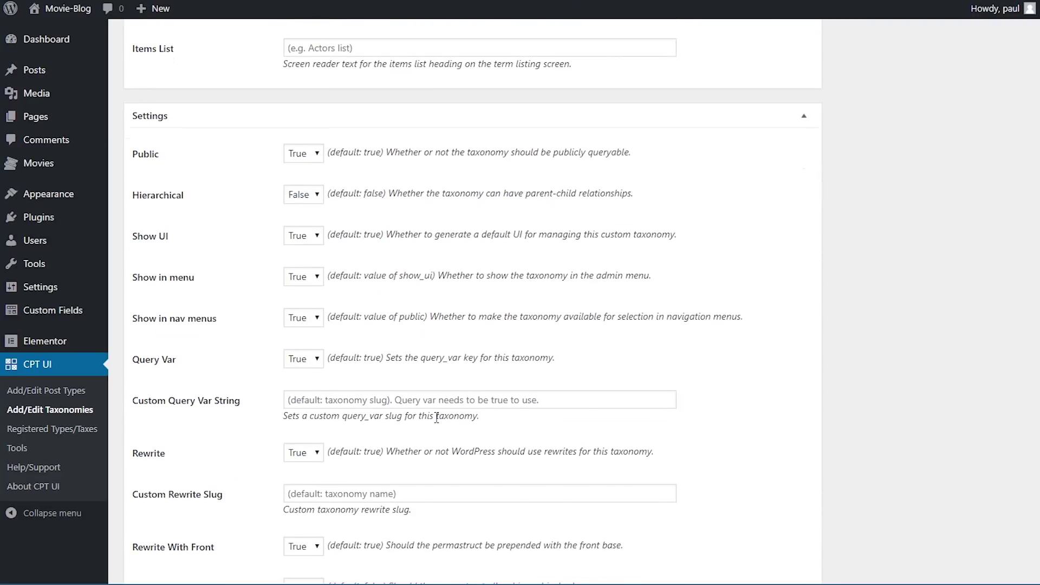
pyautogui.scroll(-5, 437, 418)
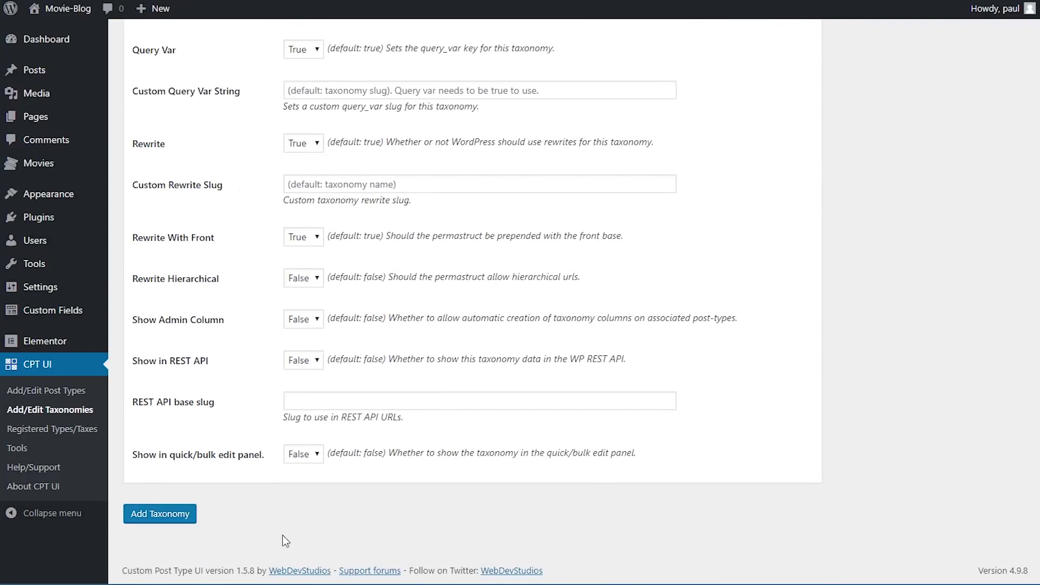
pyautogui.click(174, 519)
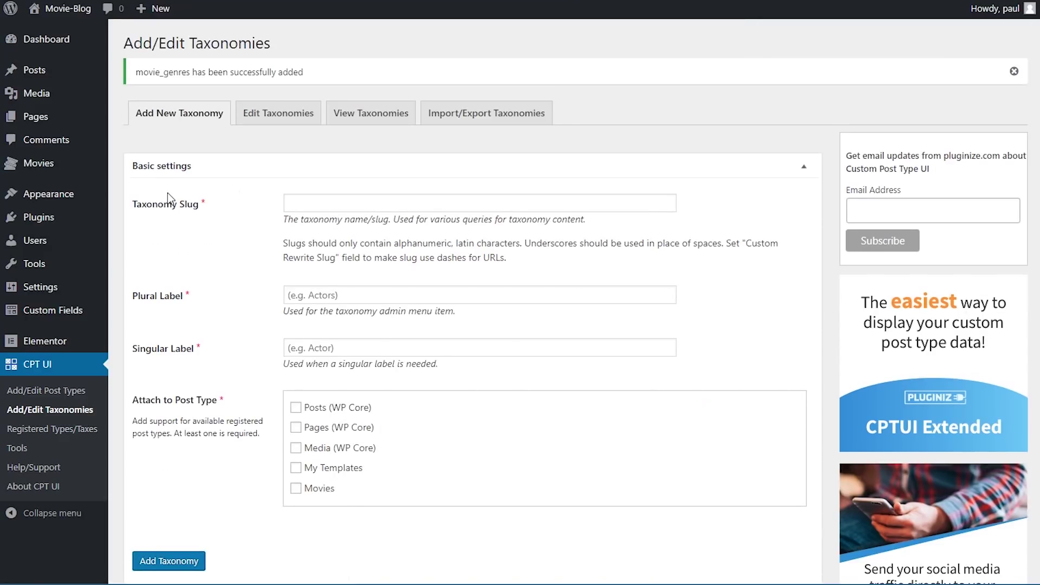
# Step: Open the Movie Genres management page of the Movies post type
pyautogui.moveTo(98, 172)
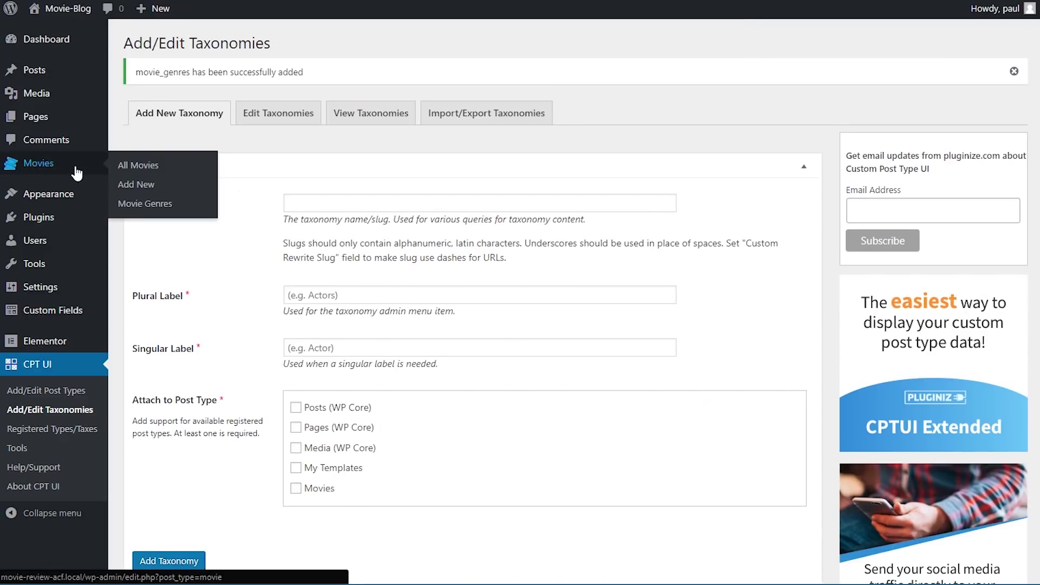
pyautogui.click(175, 209)
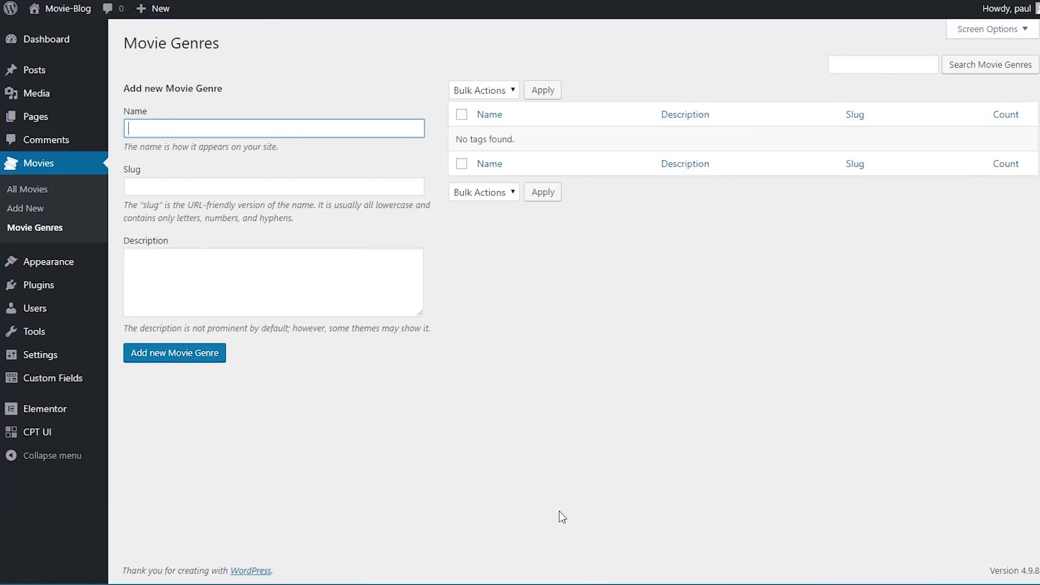
pyautogui.click(555, 480)
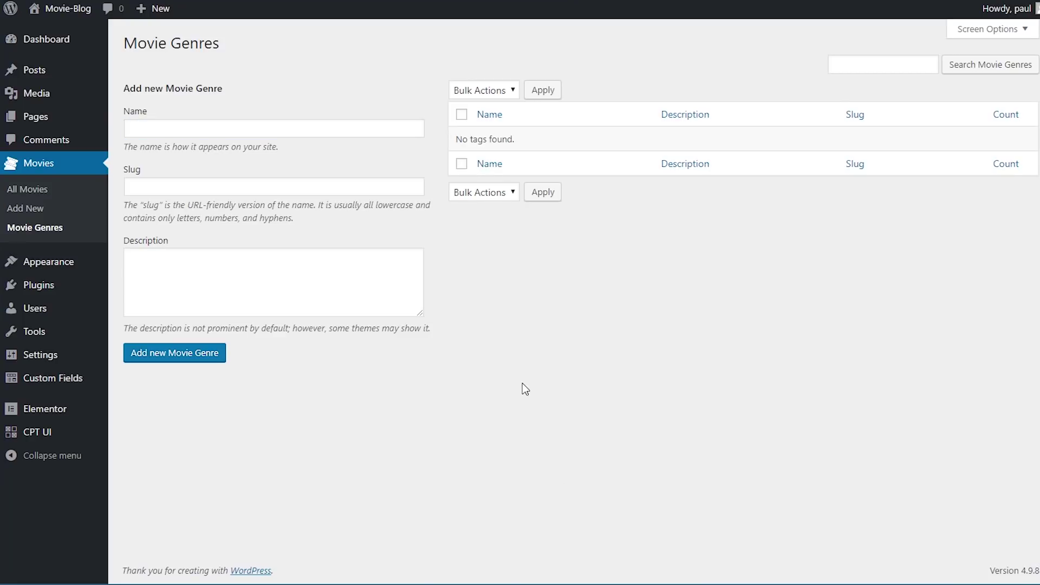
# Step: Start a new Advanced Custom Fields field group titled Movie Fields
pyautogui.moveTo(65, 379)
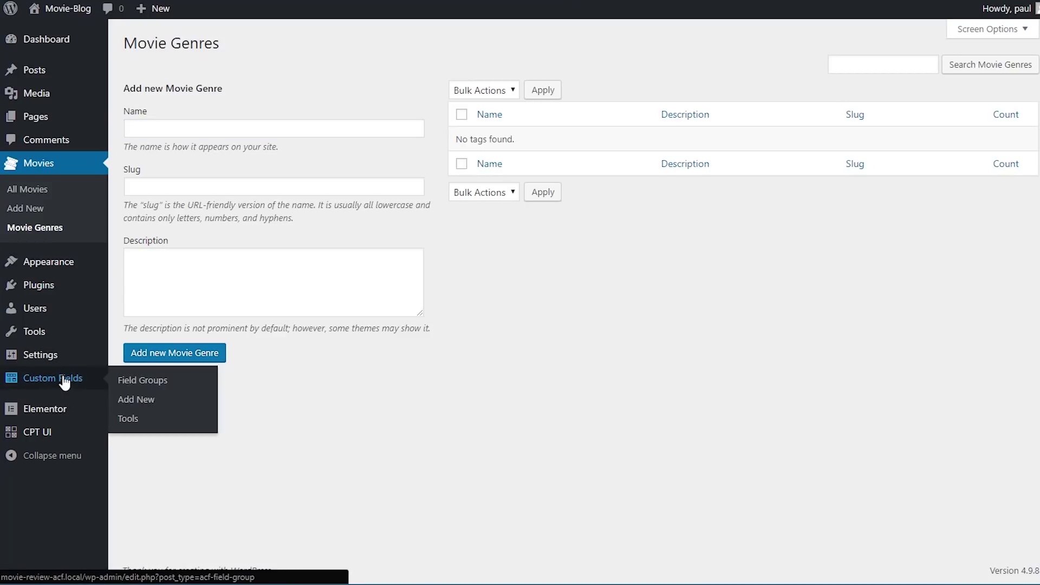
pyautogui.click(157, 385)
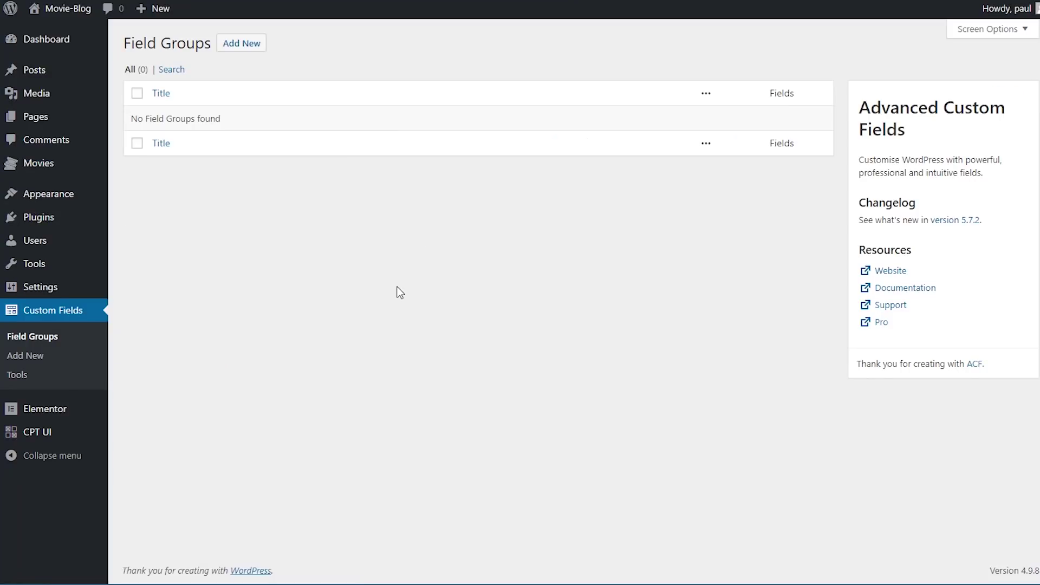
pyautogui.click(255, 57)
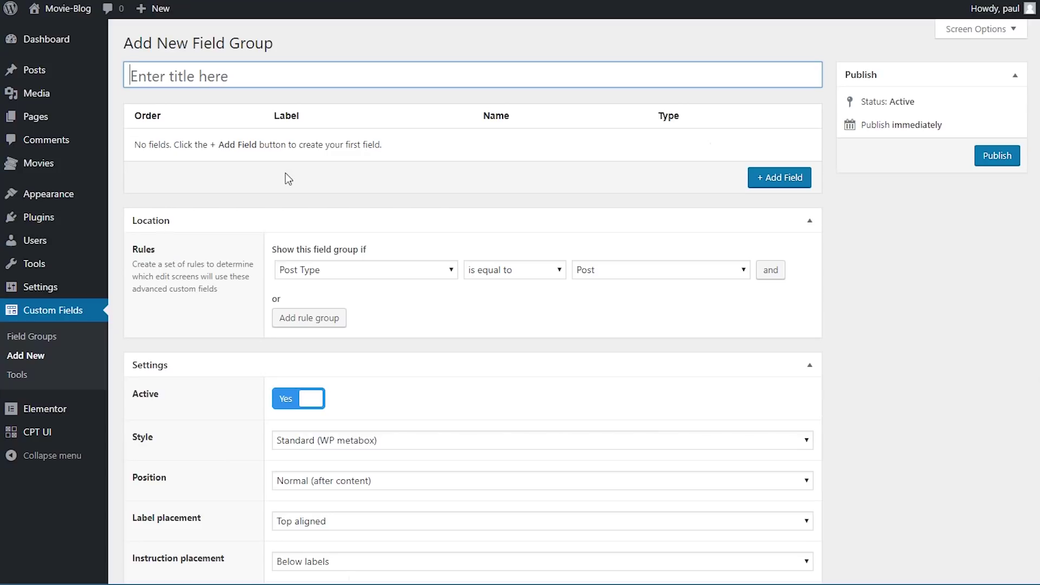
pyautogui.write('Movie Fields')
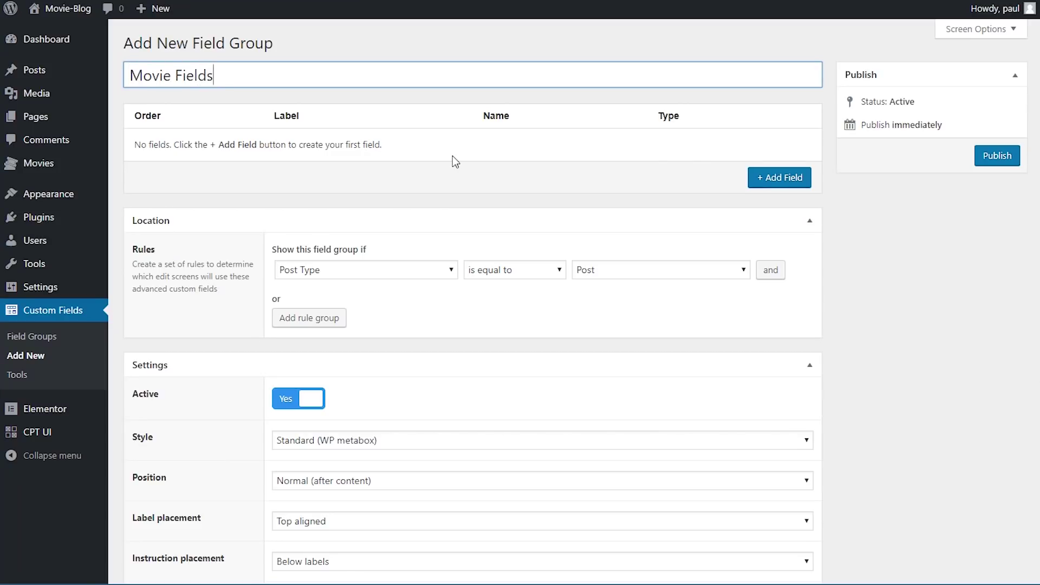
# Step: Add a first field labelled Trailer Link with field name trailer_link to the Movie Fields group
pyautogui.click(781, 183)
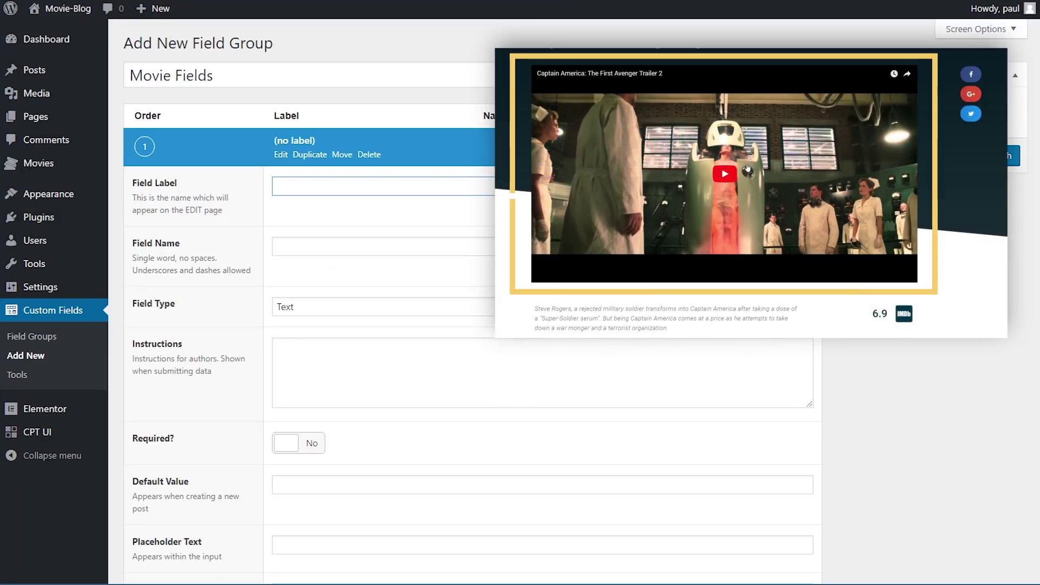
pyautogui.click(747, 169)
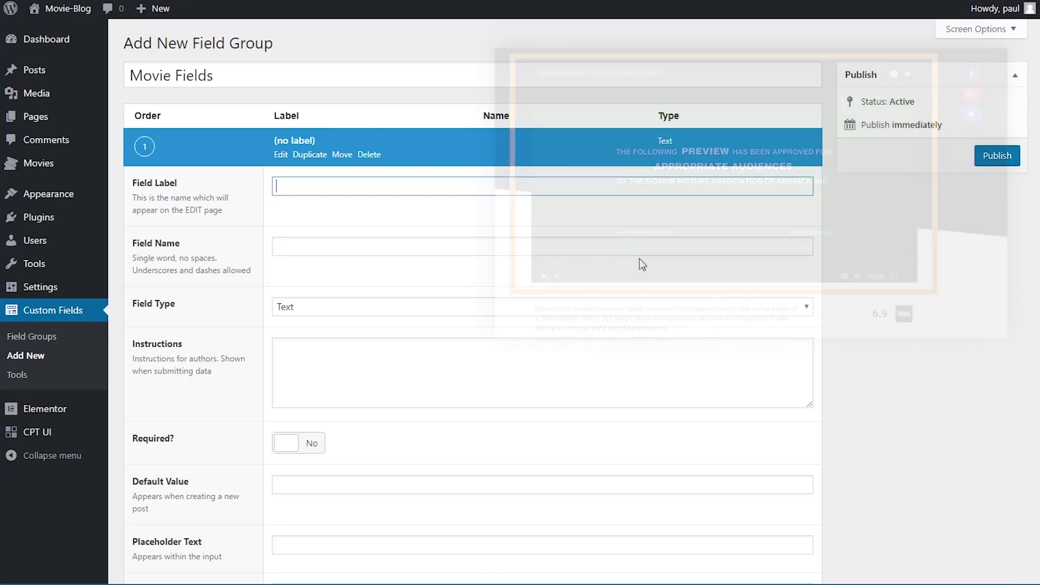
pyautogui.write('T')
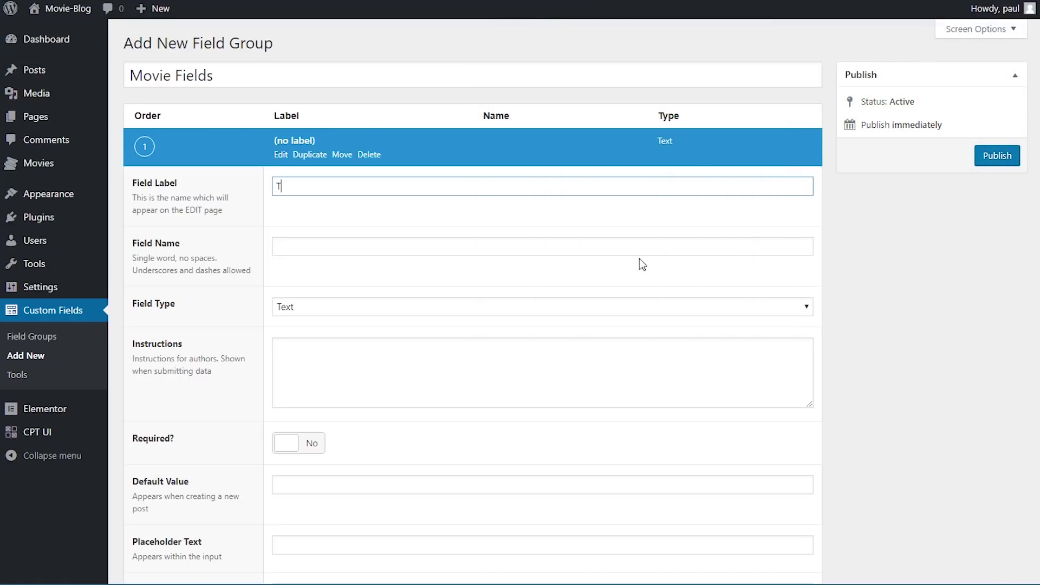
pyautogui.write('railer Link')
pyautogui.press('Tab')
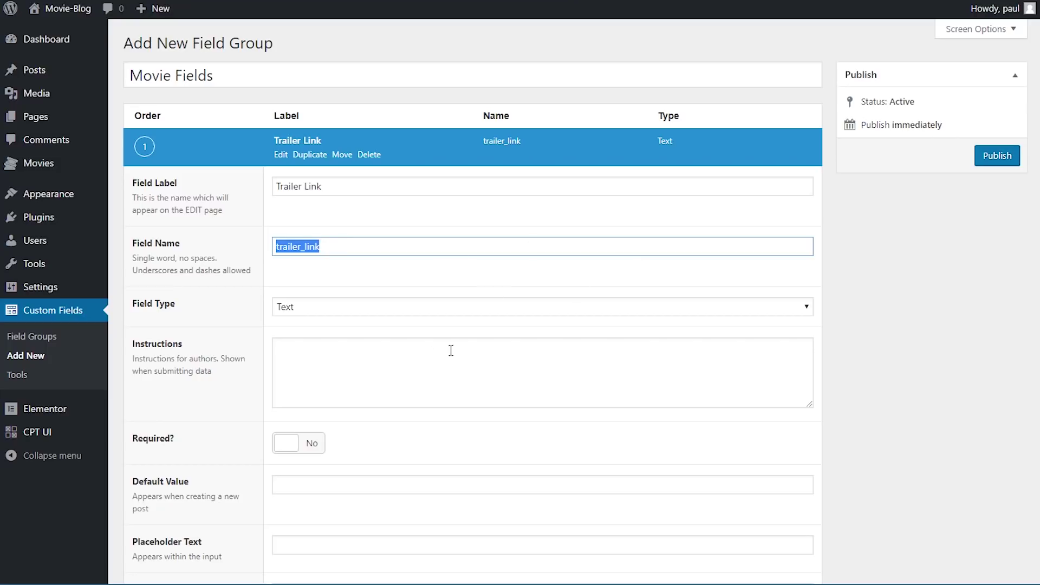
# Step: Set the Trailer Link field's type to Url and close its settings
pyautogui.click(320, 309)
pyautogui.click(334, 408)
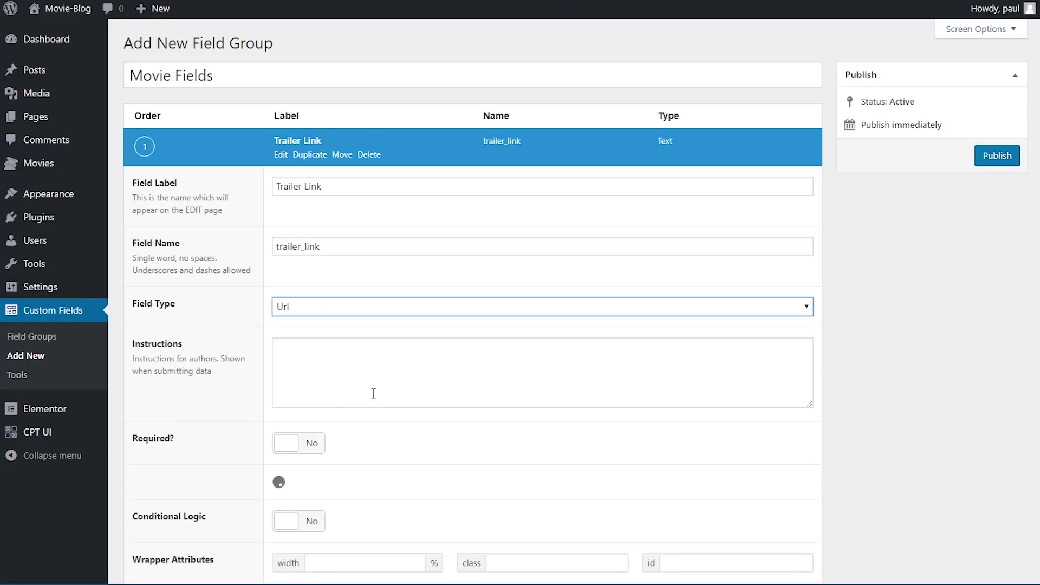
pyautogui.scroll(-3, 372, 395)
pyautogui.scroll(-3, 372, 394)
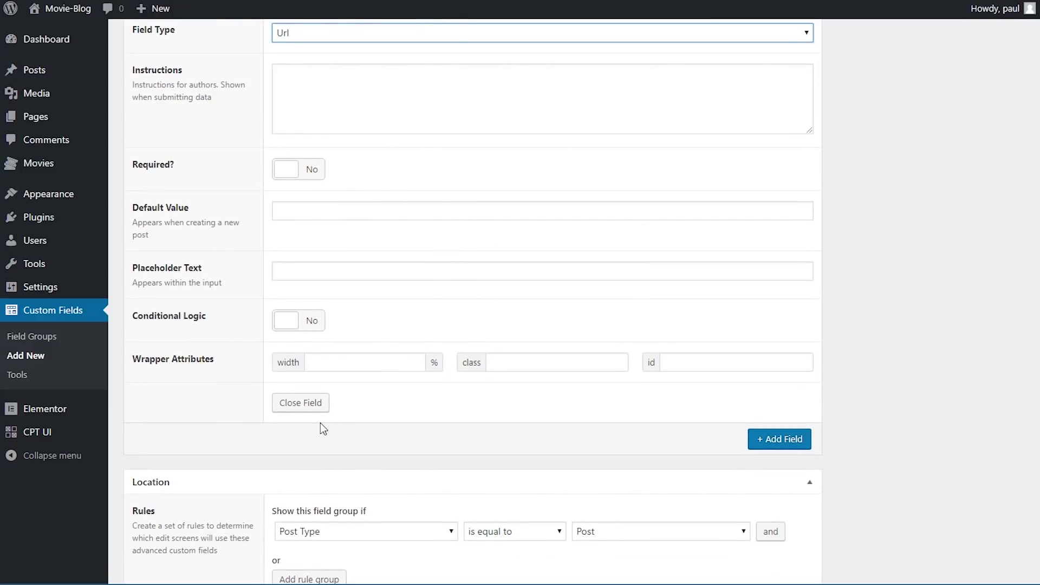
pyautogui.click(299, 403)
pyautogui.scroll(5, 302, 400)
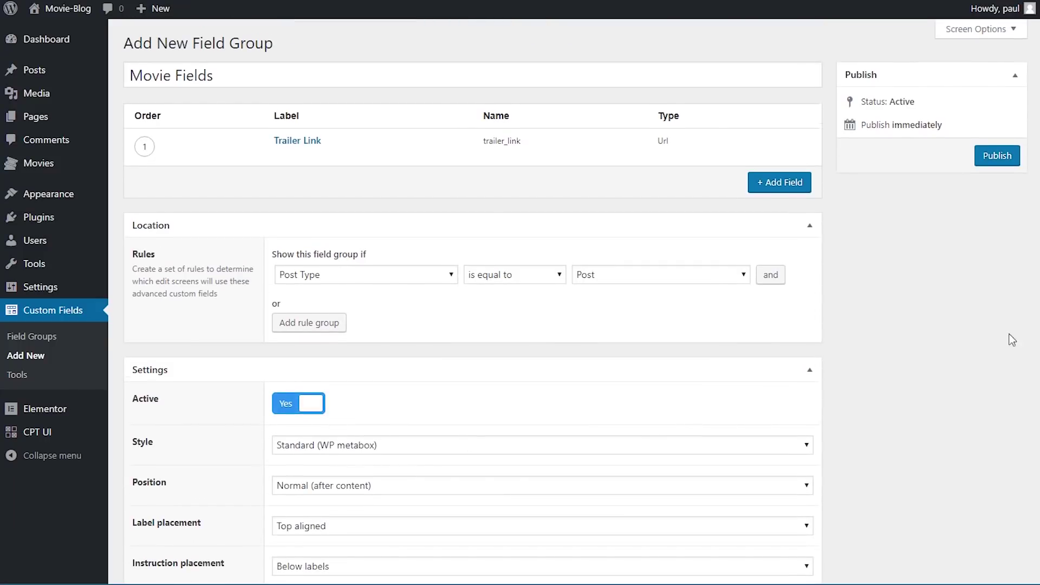
# Step: Add a second field labelled Plot with field name plot and field type Text Area to the Movie Fields group
pyautogui.click(785, 190)
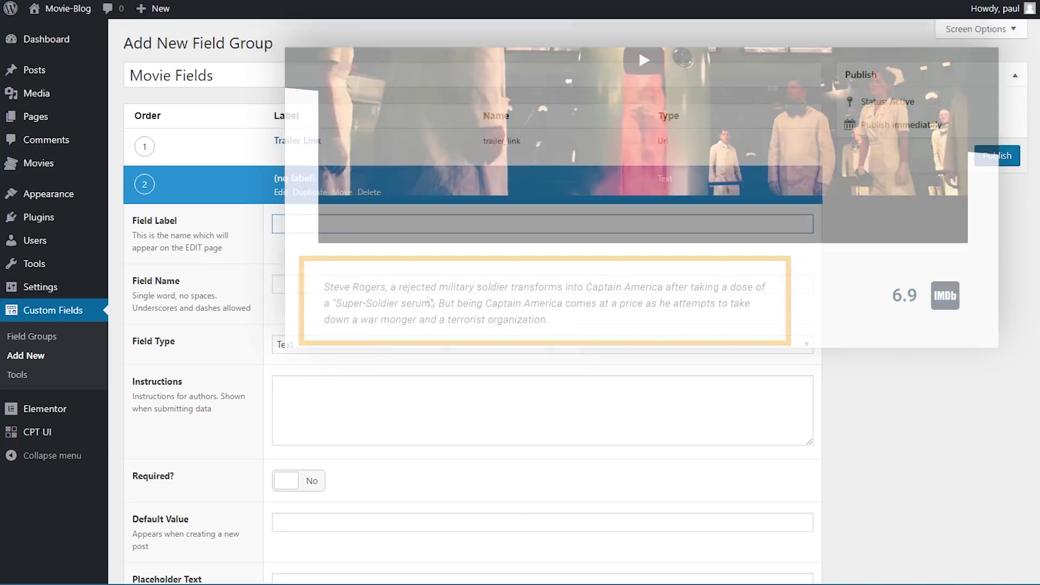
pyautogui.write('Plot')
pyautogui.press('Tab')
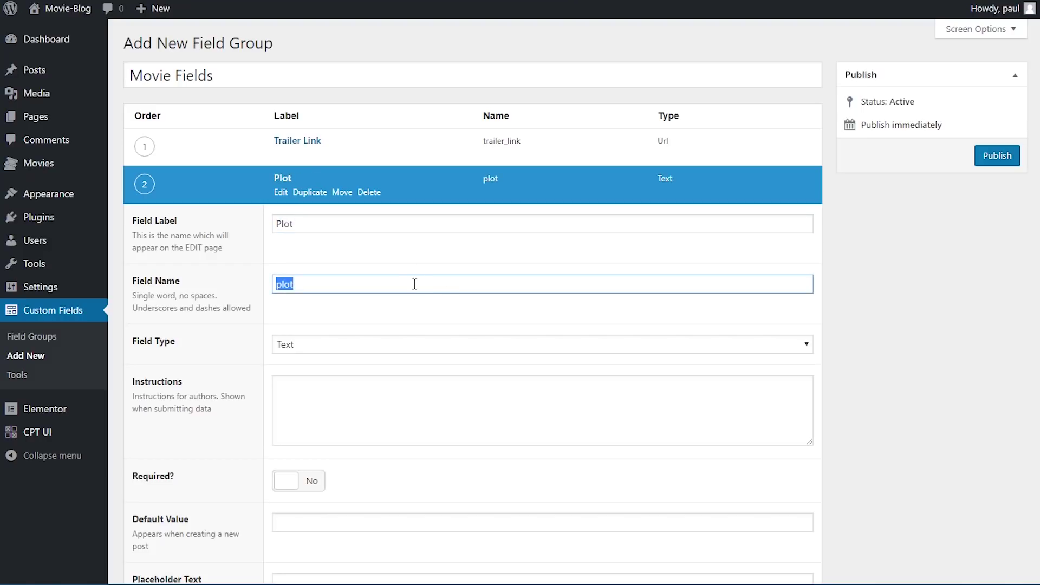
pyautogui.click(316, 350)
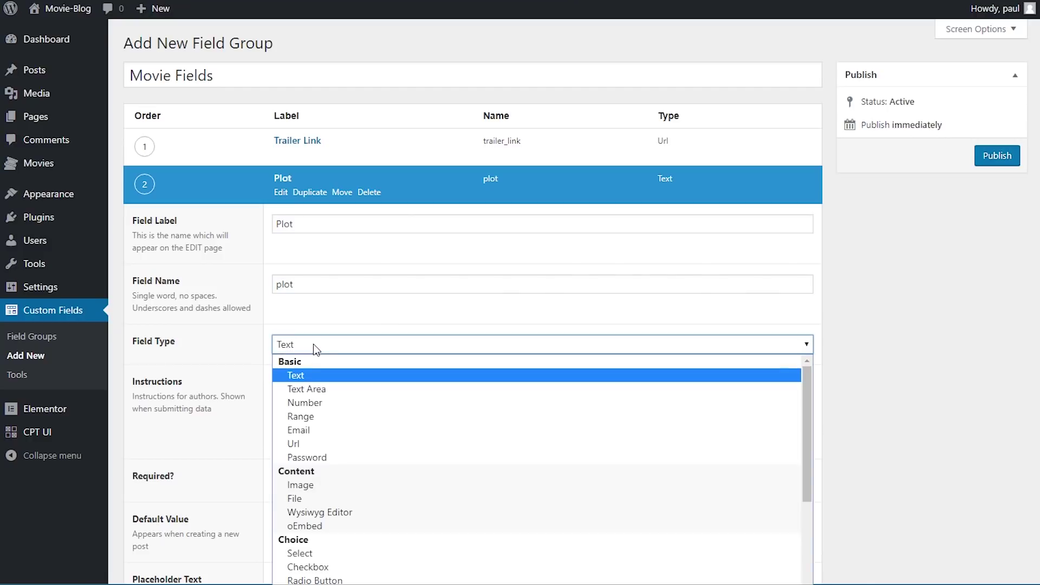
pyautogui.click(321, 389)
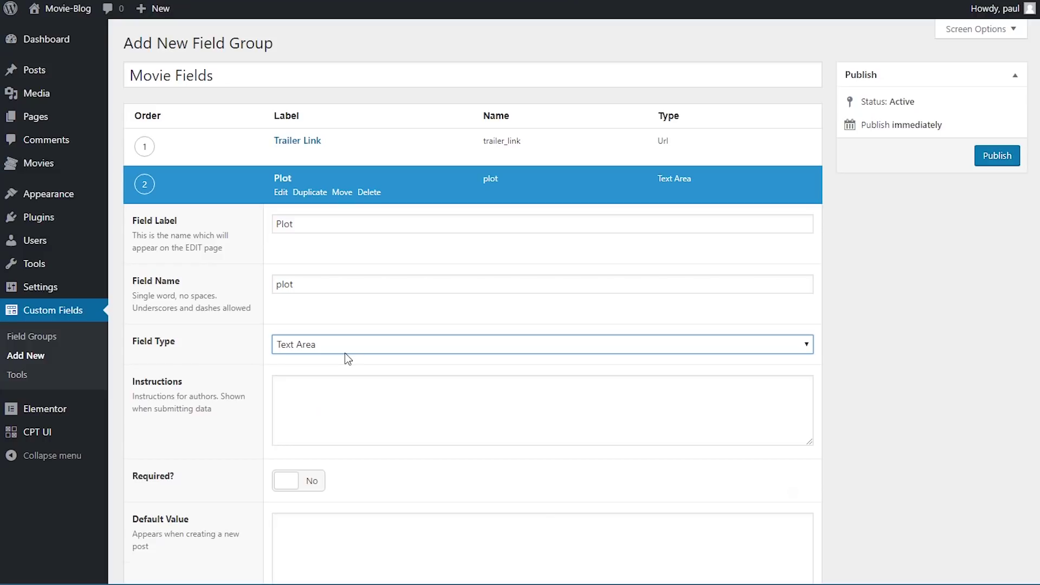
# Step: Set the Plot field's text area height to 4 rows and close its settings
pyautogui.scroll(-8, 348, 358)
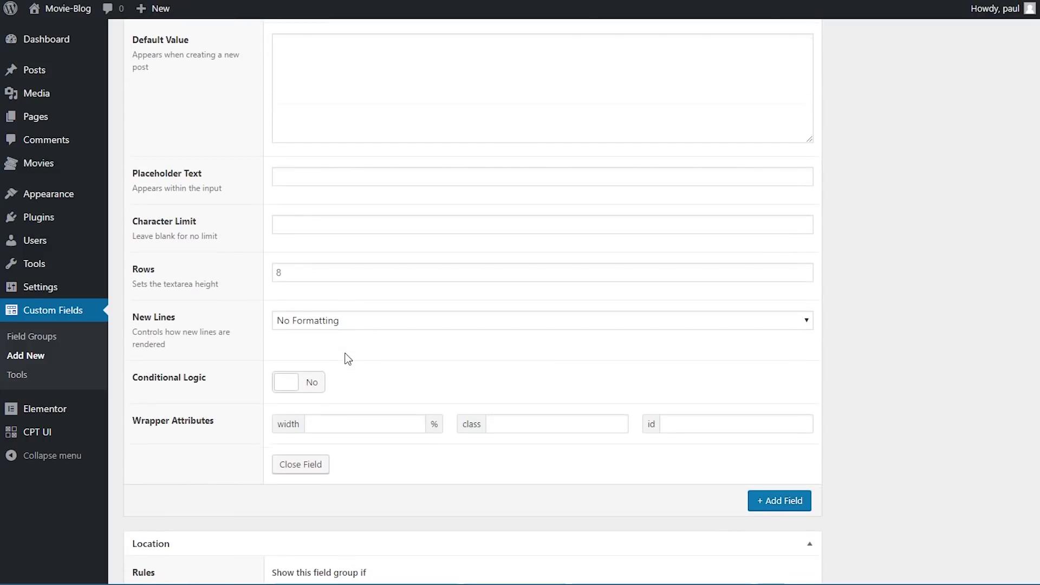
pyautogui.click(274, 272)
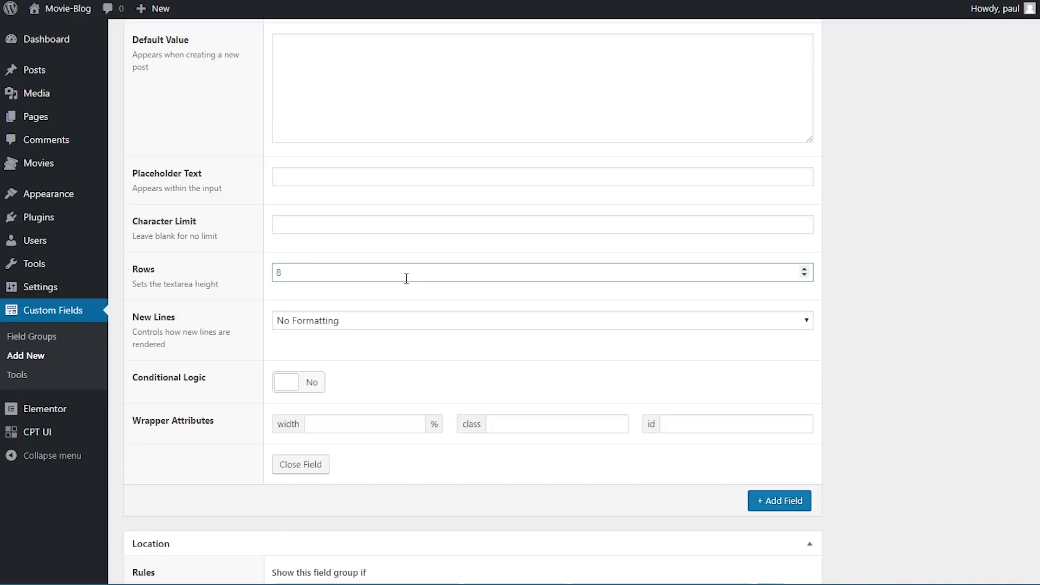
pyautogui.write('4')
pyautogui.click(313, 470)
pyautogui.scroll(6, 385, 462)
pyautogui.scroll(3, 395, 465)
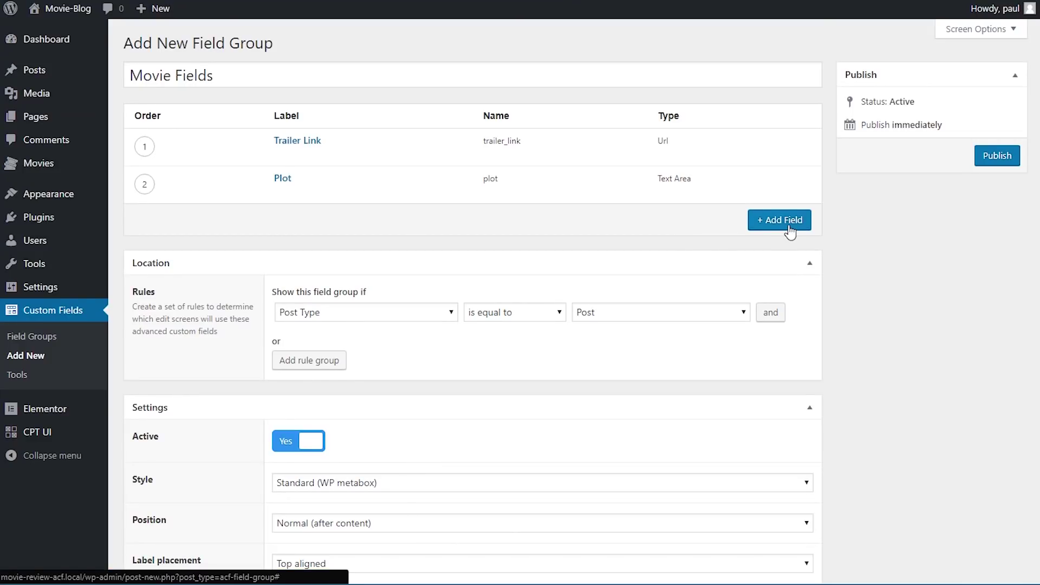
# Step: Add a third field labelled Rating with field name rating and field type Number
pyautogui.click(789, 222)
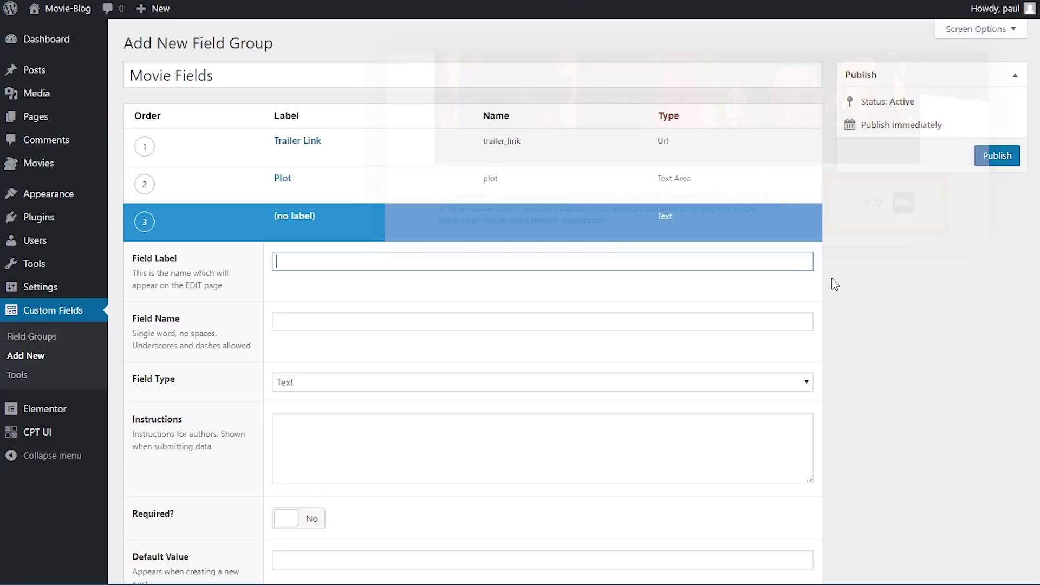
pyautogui.write('Rating')
pyautogui.press('Tab')
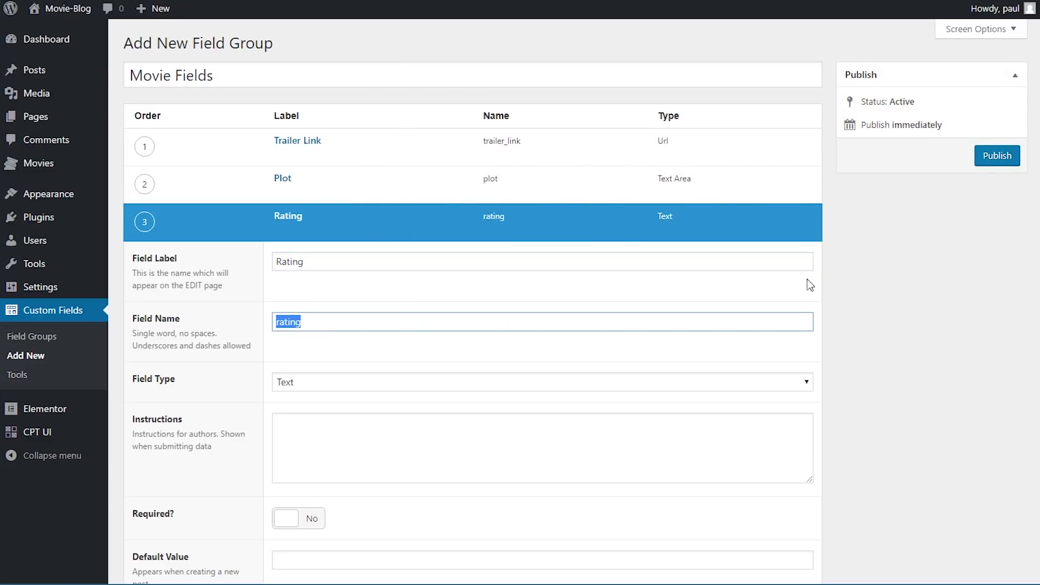
pyautogui.click(384, 391)
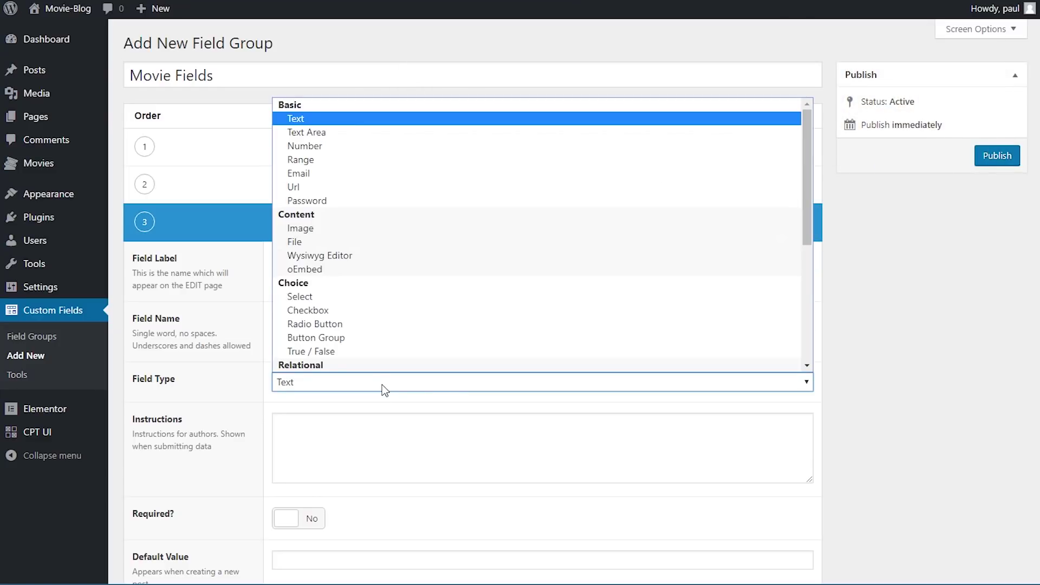
pyautogui.click(336, 141)
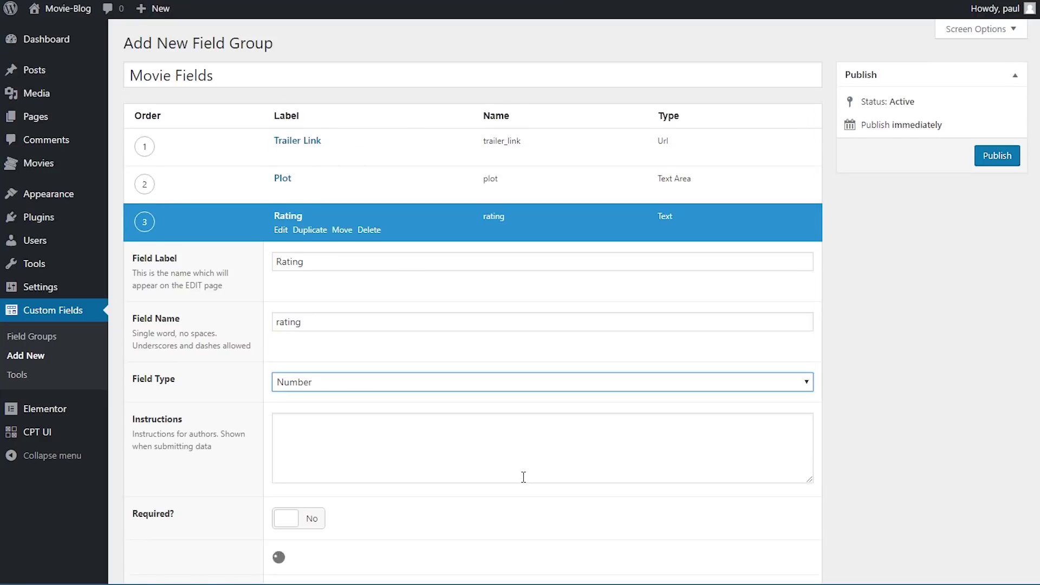
# Step: Limit the Rating field to a minimum value of 0 and a maximum value of 10, and close its settings
pyautogui.scroll(-4, 522, 475)
pyautogui.scroll(-3, 522, 482)
pyautogui.click(344, 418)
pyautogui.write('0')
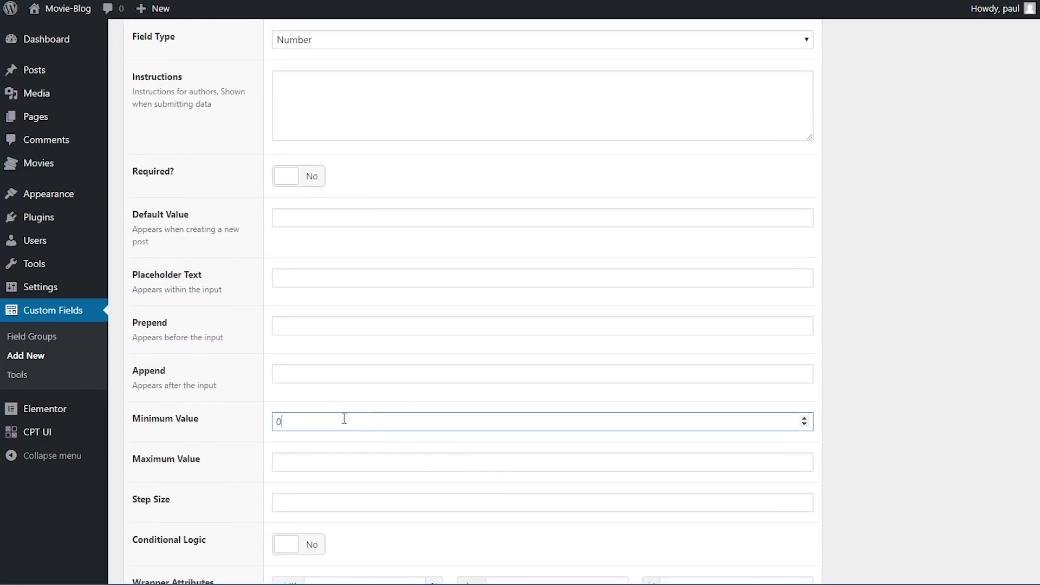
pyautogui.click(320, 461)
pyautogui.write('10')
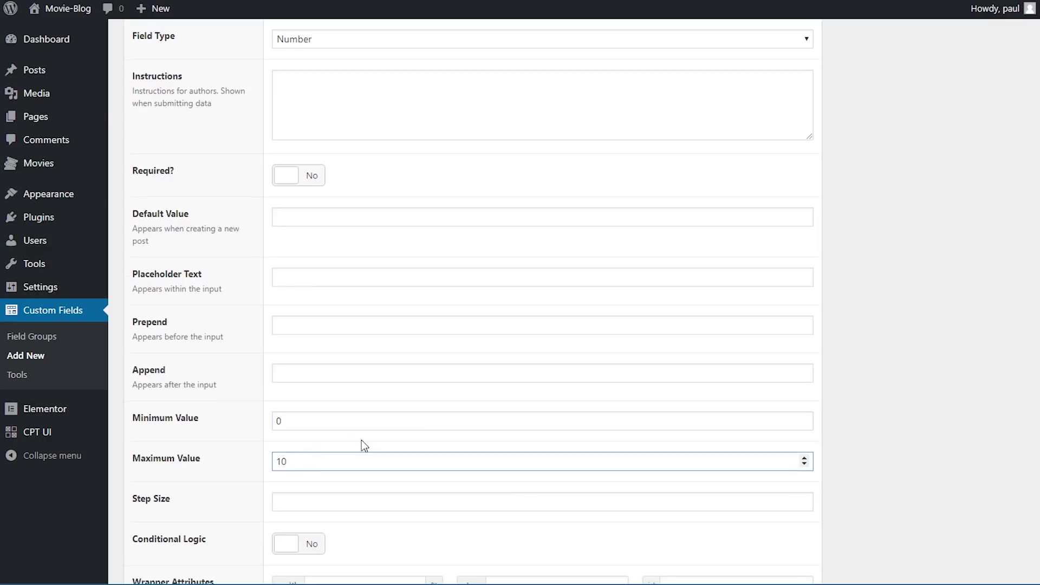
pyautogui.scroll(-3, 360, 441)
pyautogui.click(301, 490)
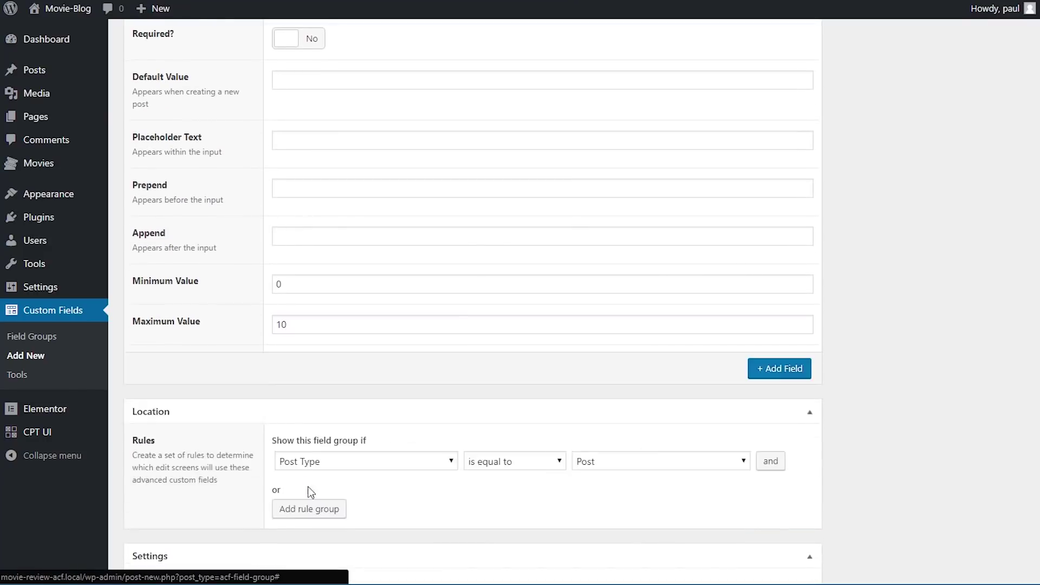
pyautogui.scroll(10, 320, 491)
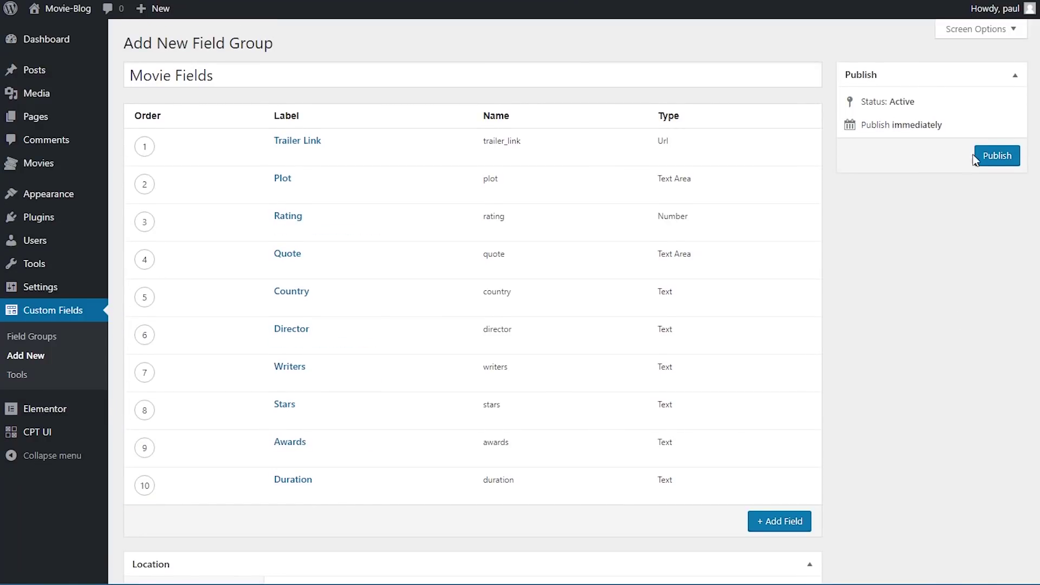
# Step: Set the location rule to Post Type is equal to Movie and publish the Movie Fields group
pyautogui.scroll(-5, 891, 359)
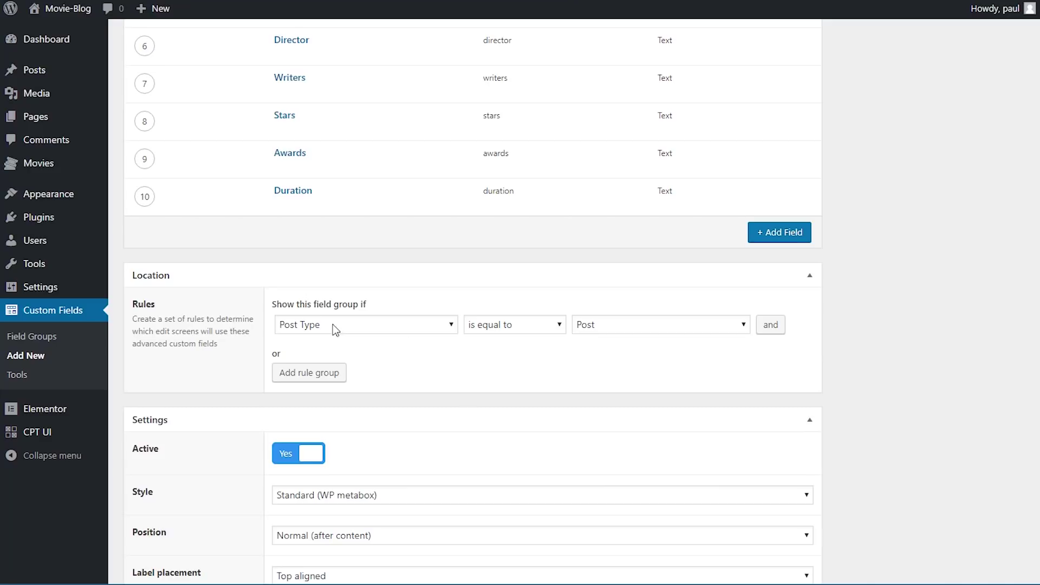
pyautogui.click(596, 321)
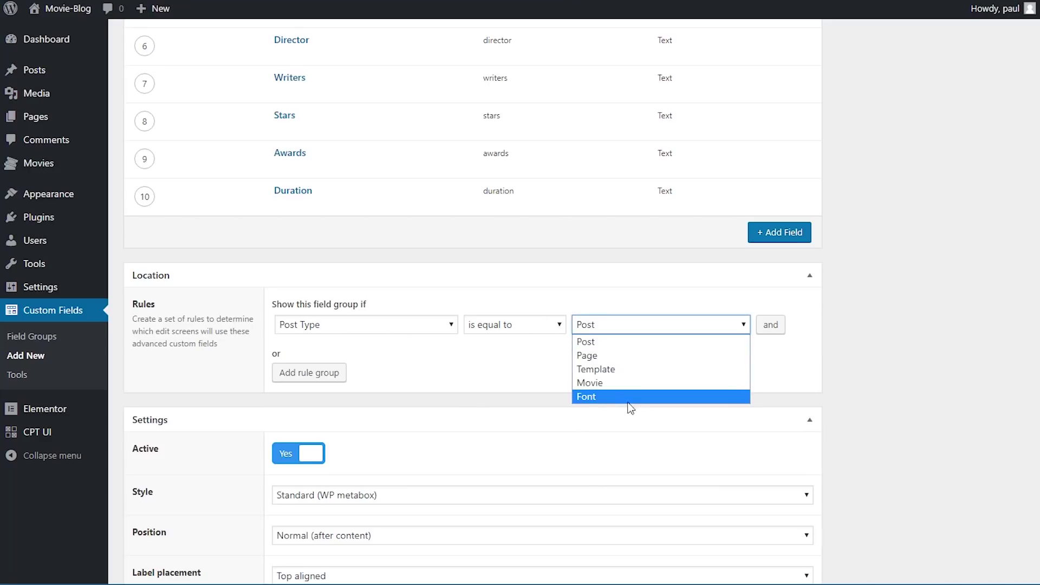
pyautogui.click(602, 384)
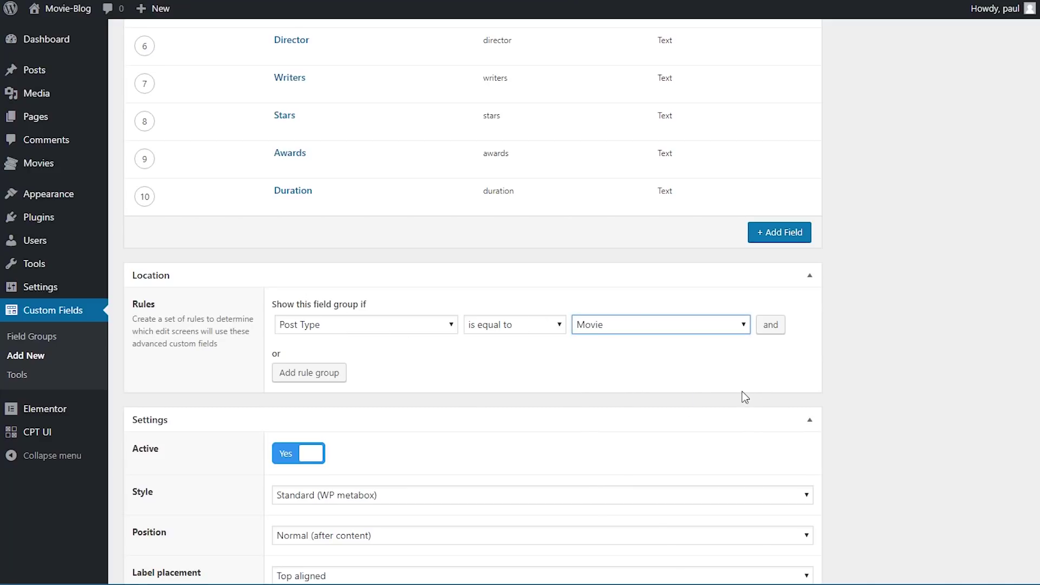
pyautogui.scroll(-9, 743, 397)
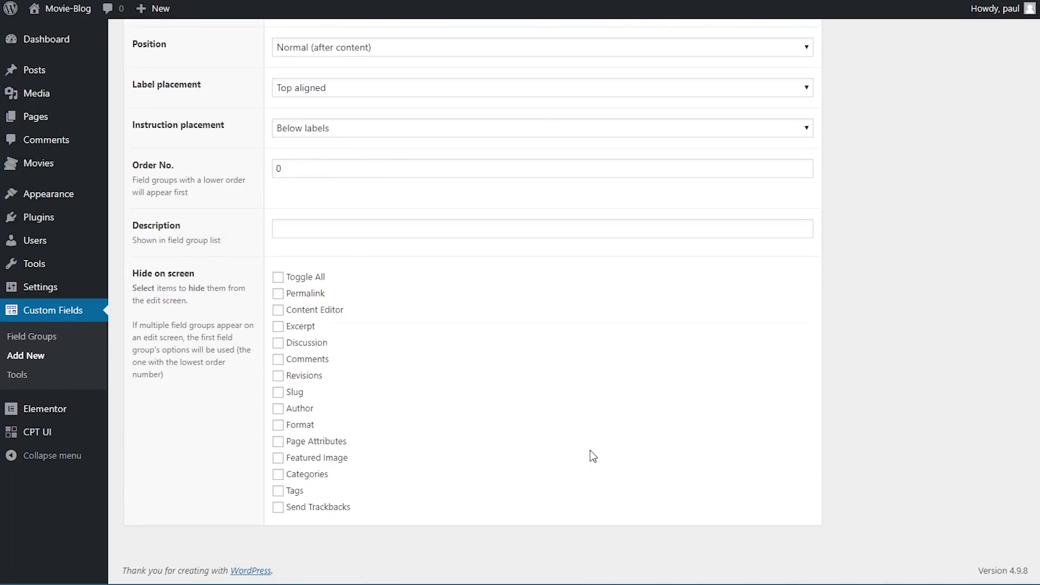
pyautogui.scroll(15, 593, 456)
pyautogui.click(991, 149)
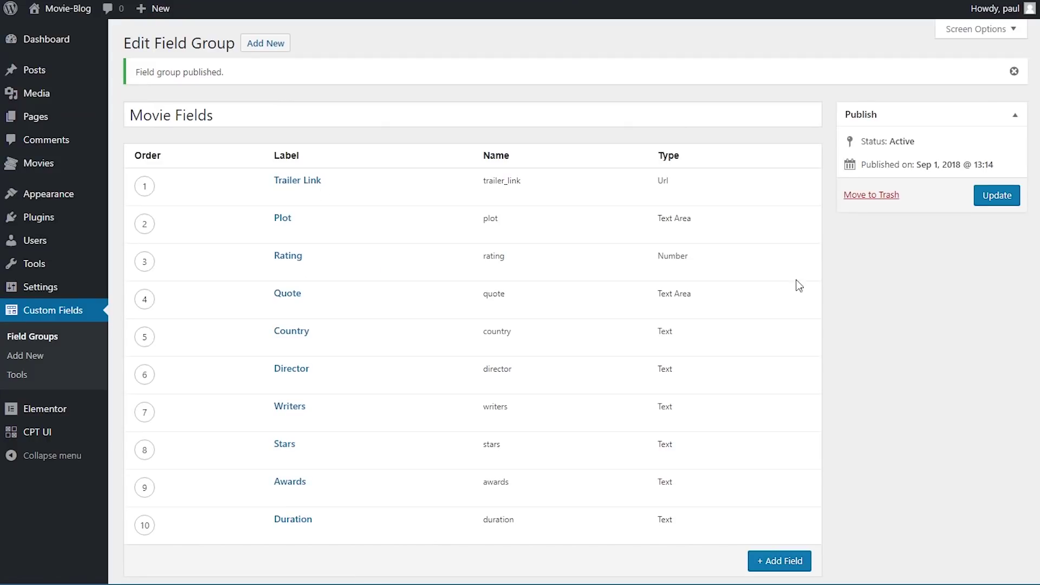
# Step: Open a new movie entry and look over the custom fields in its Movie Fields section
pyautogui.moveTo(36, 164)
pyautogui.click(165, 187)
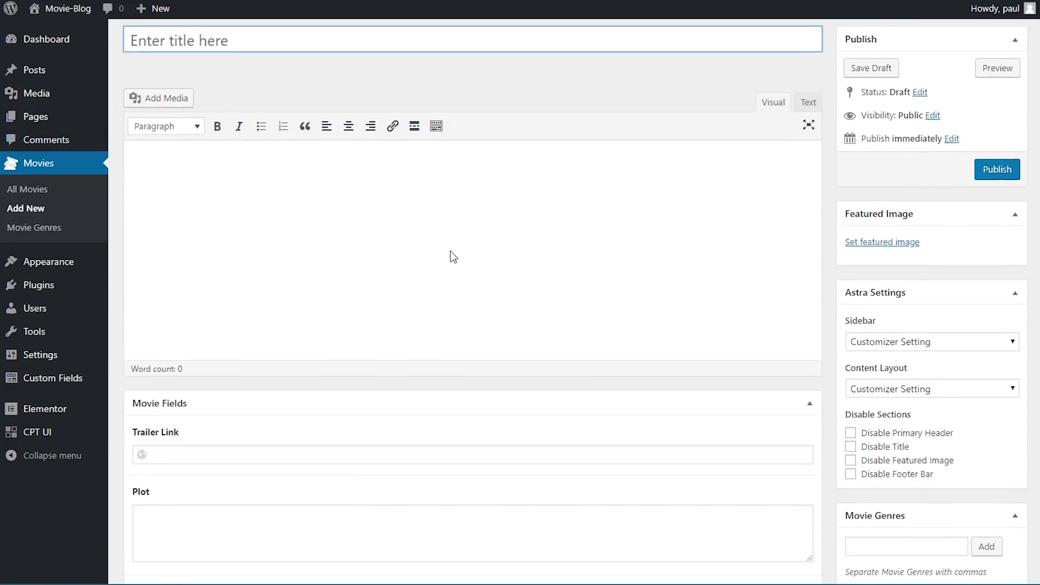
pyautogui.scroll(-5, 450, 251)
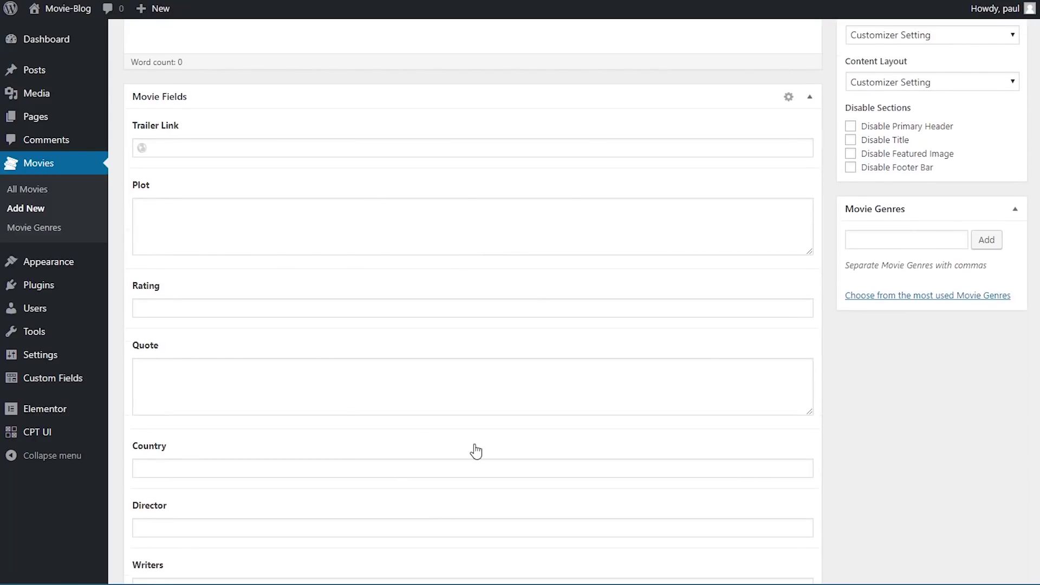
pyautogui.scroll(-1, 476, 450)
pyautogui.scroll(6, 476, 451)
pyautogui.scroll(-6, 518, 382)
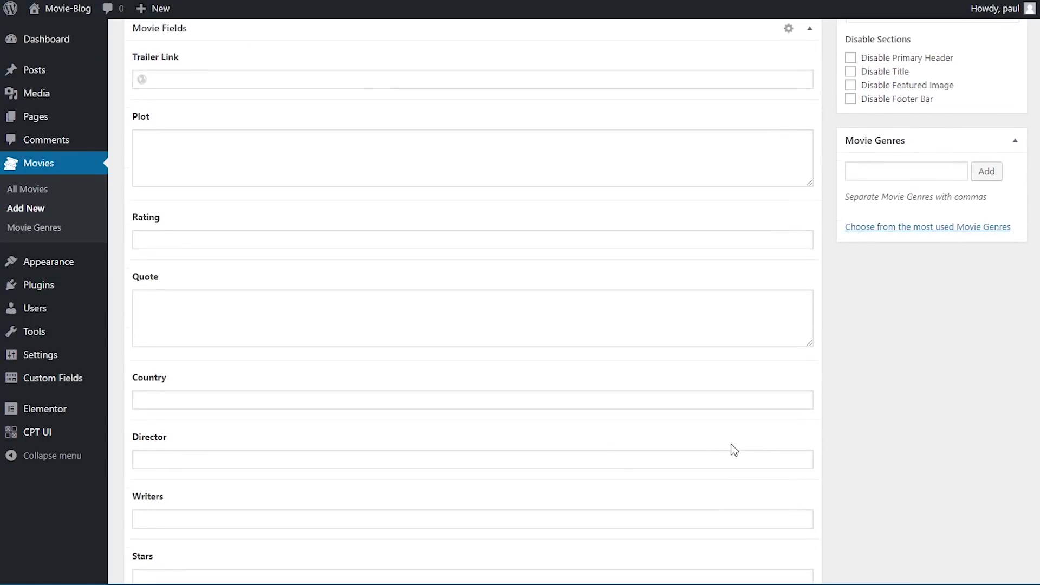
# Step: Add a movie genre named Action on the Movie Genres page and check its slug
pyautogui.click(63, 232)
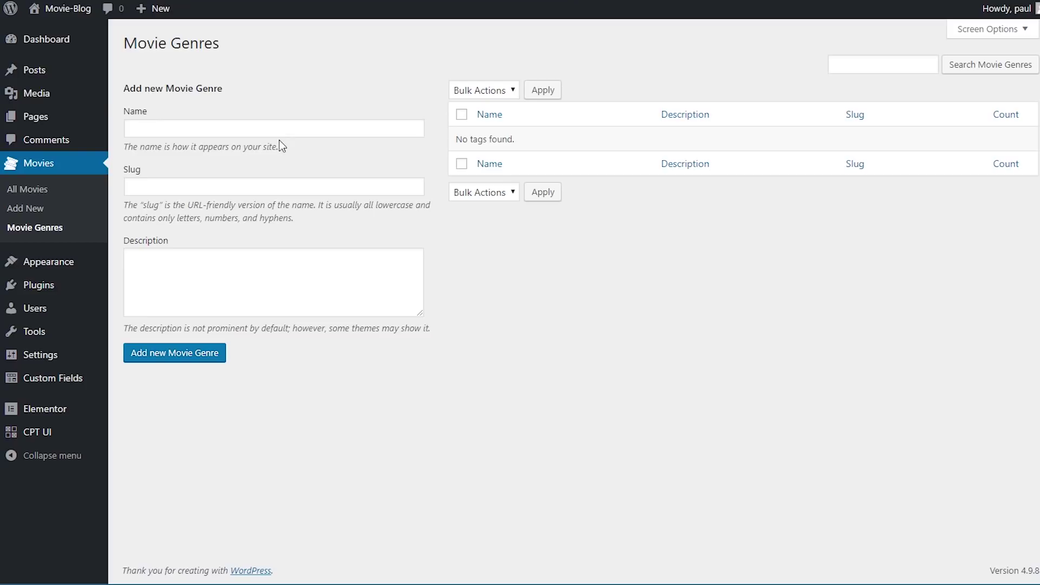
pyautogui.click(296, 134)
pyautogui.write('Action')
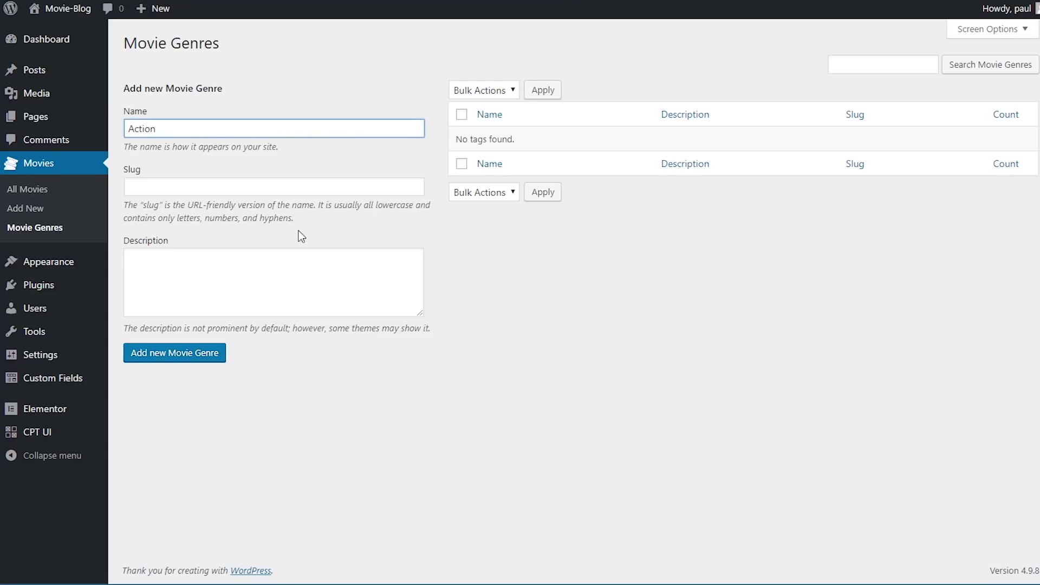
pyautogui.click(215, 354)
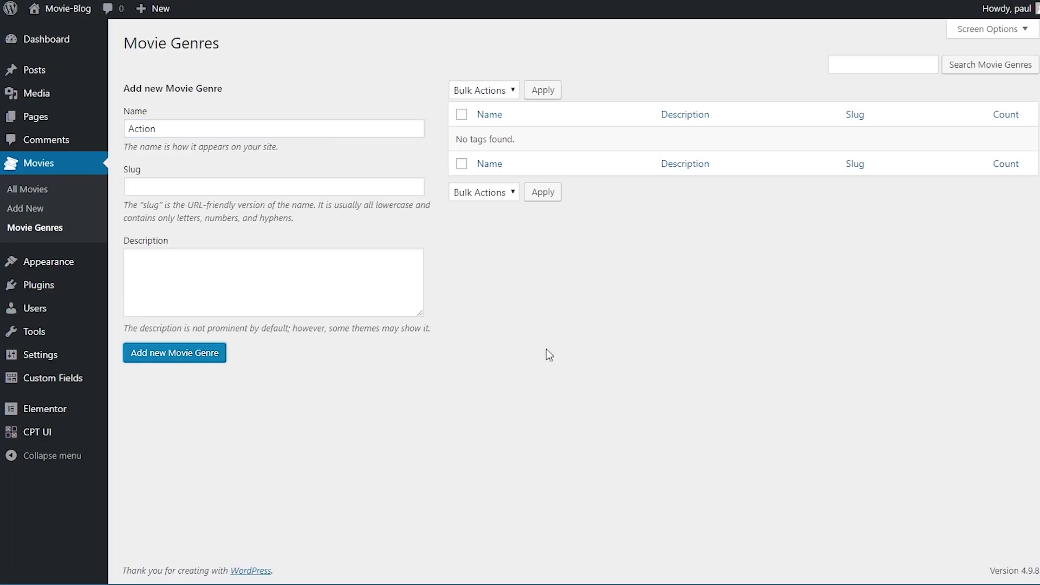
pyautogui.moveTo(877, 140); pyautogui.dragTo(831, 147)
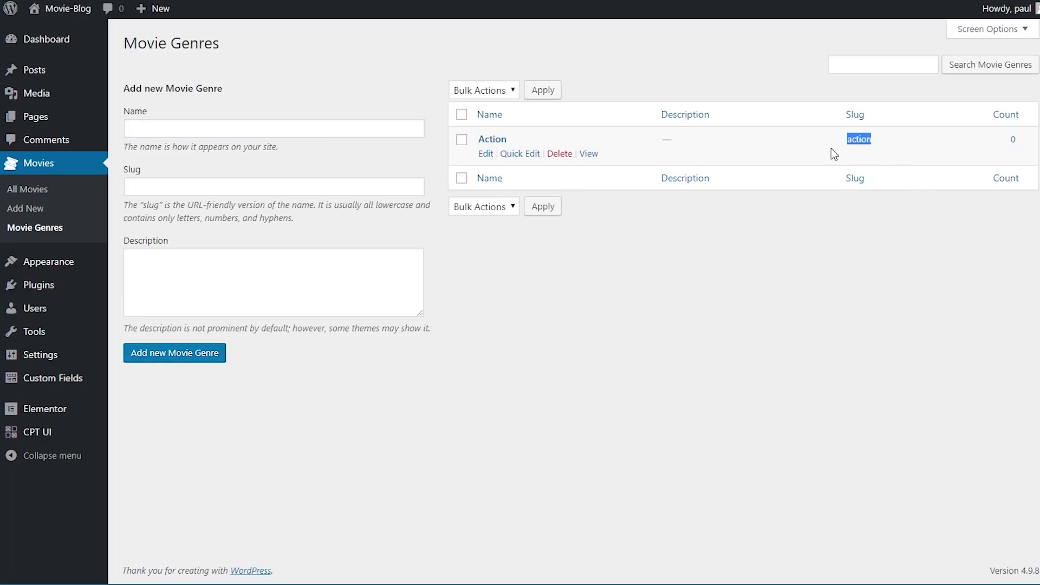
pyautogui.click(825, 268)
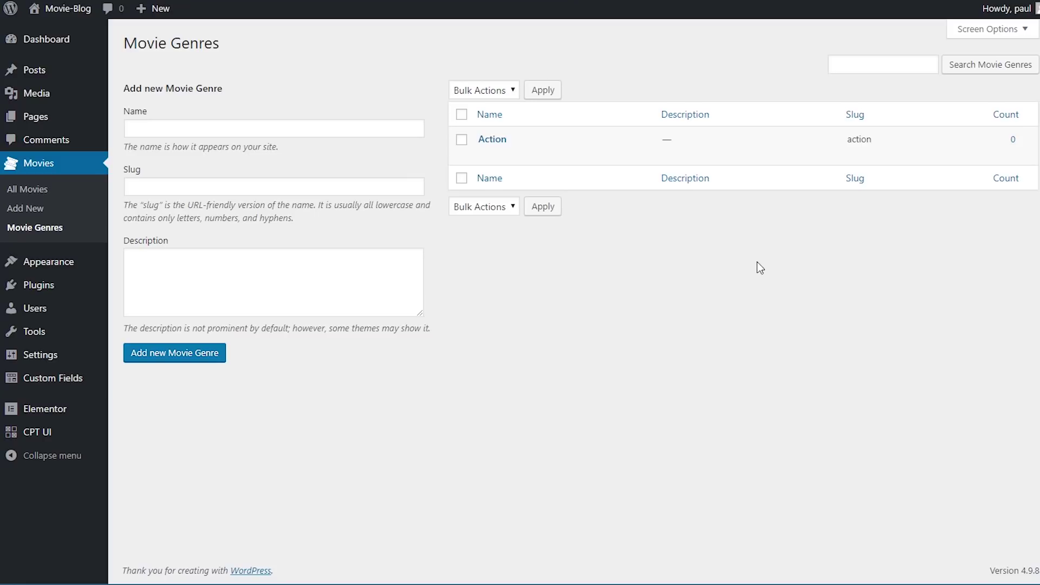
# Step: Add a movie genre named Adventure
pyautogui.click(254, 125)
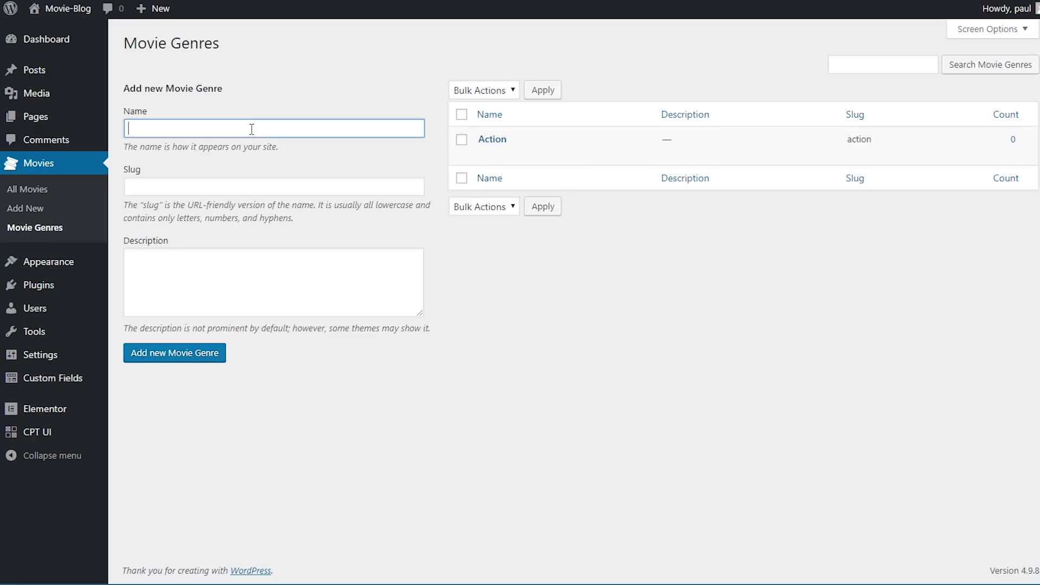
pyautogui.write('Adve')
pyautogui.press('BackSpace')
pyautogui.write('enture')
pyautogui.click(185, 358)
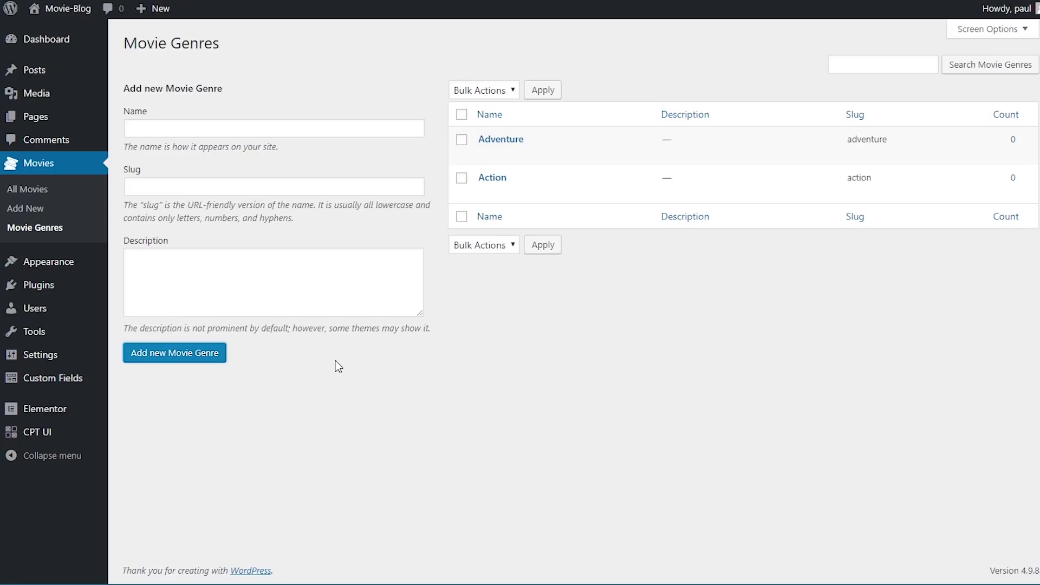
# Step: Add the movie genres Biography and Comedy
pyautogui.click(159, 125)
pyautogui.write('Biography')
pyautogui.click(215, 356)
pyautogui.click(209, 128)
pyautogui.write('Comedy')
pyautogui.click(212, 355)
# Step: Add the remaining movie genres Drama, Fantasy, Romance, Sci-Fi, Sport and Thriller
pyautogui.click(209, 128)
pyautogui.write('D')
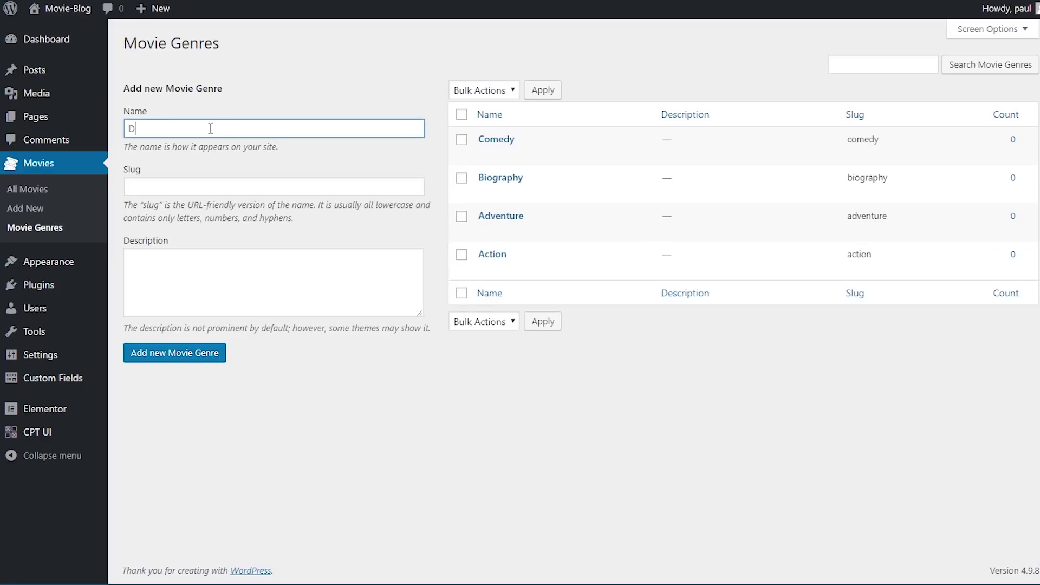
pyautogui.write('ramaSci-Fi')
pyautogui.click(209, 356)
pyautogui.click(208, 128)
pyautogui.write('Sport')
pyautogui.click(209, 356)
pyautogui.click(208, 128)
pyautogui.write('Thriller')
pyautogui.click(210, 355)
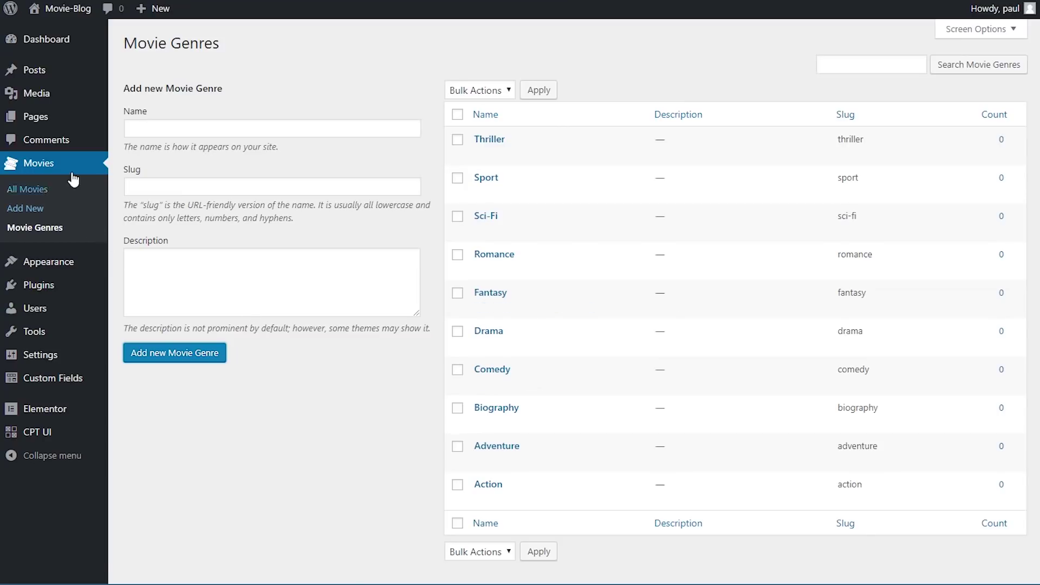
# Step: Start a new movie titled Gravity (2013) and fill its content with two placeholder paragraphs beginning "In nec lobortis nulla."
pyautogui.click(36, 210)
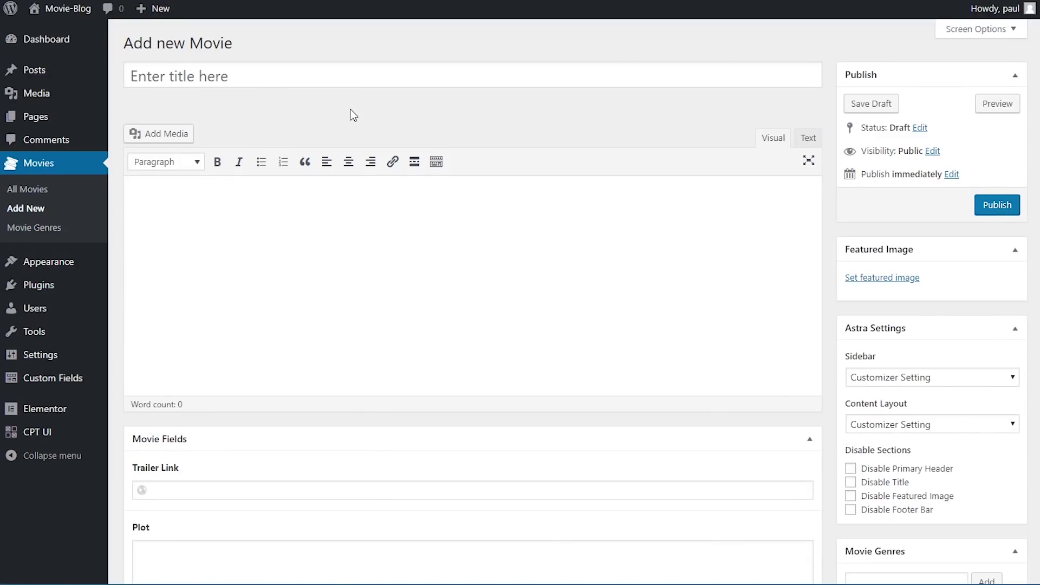
pyautogui.click(307, 75)
pyautogui.write('Gravity (2013)')
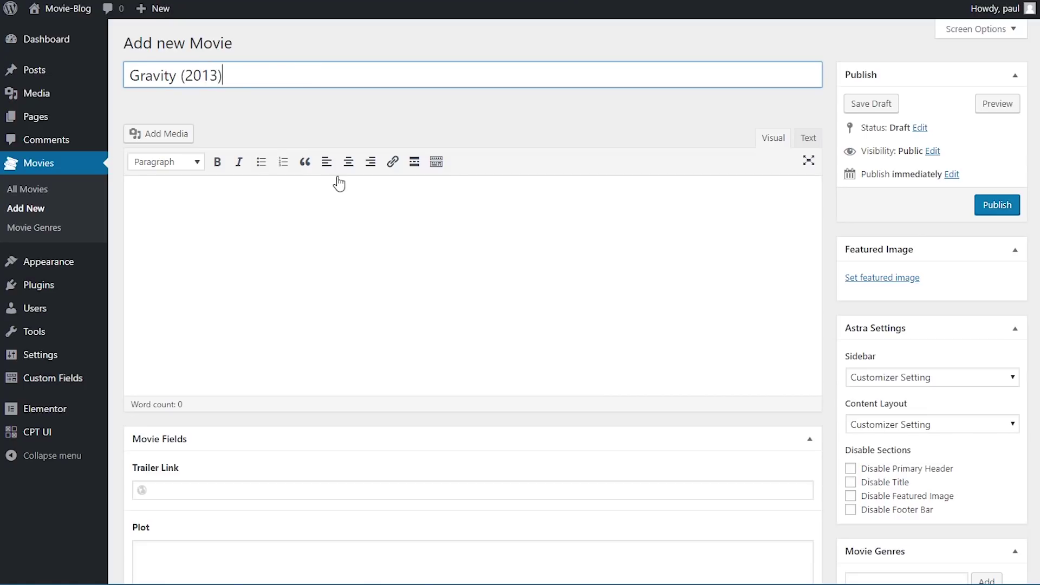
pyautogui.click(336, 234)
pyautogui.write('In nec lobortis nulla. Ut ornare ligula a mauris gravida cursus. Fusce sem ligula, placerat vitae nisi venenatis, aliquam placerat eros. In maximus lorem risus, eget elementum nunc volutpat ullamcorper. Vivamus in posuere justo. Praesent in sem sapien. Nunc nec magna sed sem luctus dignissim. Sed risus elit, fringilla a mi sed, pretium blandit justo. Aliquam ac dui tellus. Praesent in porta nunc, a dictum quam. Class aptent taciti sociosqu ad litora torquent per conubia nostra, per inceptos himenaeos. Nulla sed iaculis nisi. Pellentesque habitant morbi tristique senectus et netus et malesuada fames ac turpis egestas. Aliquam id tristique ligula, non sodales ex. Ut eu maximus leo. Nam ultrices urna id elit venenatis, sed posuere elit congue. Aenean in elementum enim, sed placerat ante. Donec laoreet orci sed ligula ullamcorper pharetra. Suspendisse ac cursus elit. In at lorem aliquet, vehicula neque eu, fermentum quam. Mauris non bibendum odio. Pellentesque vulputate dapibus massa, at faucibus nisi. Quisque eget cursus risus. In metus mi, interdum et laoreet ac, consequat et augue. Suspendisse varius eu velit ut blandit. Aliquam dapibus, ex eget tempus volutpat, justo tortor maximus sapien, eget malesuada est magna sit amet eros. Nam et nibh ante. Aliquam erat volutpat.')
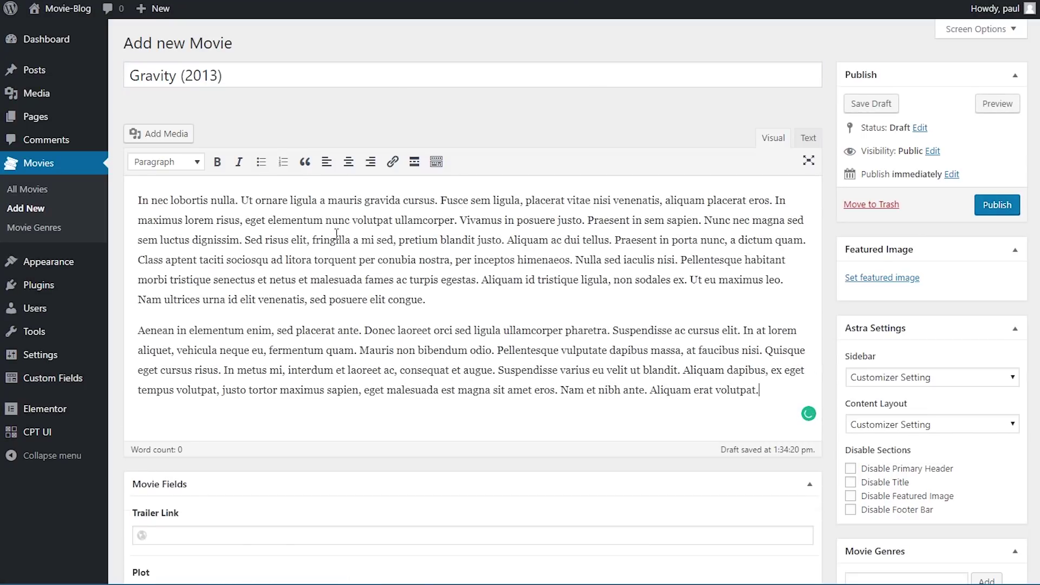
pyautogui.scroll(-6, 337, 234)
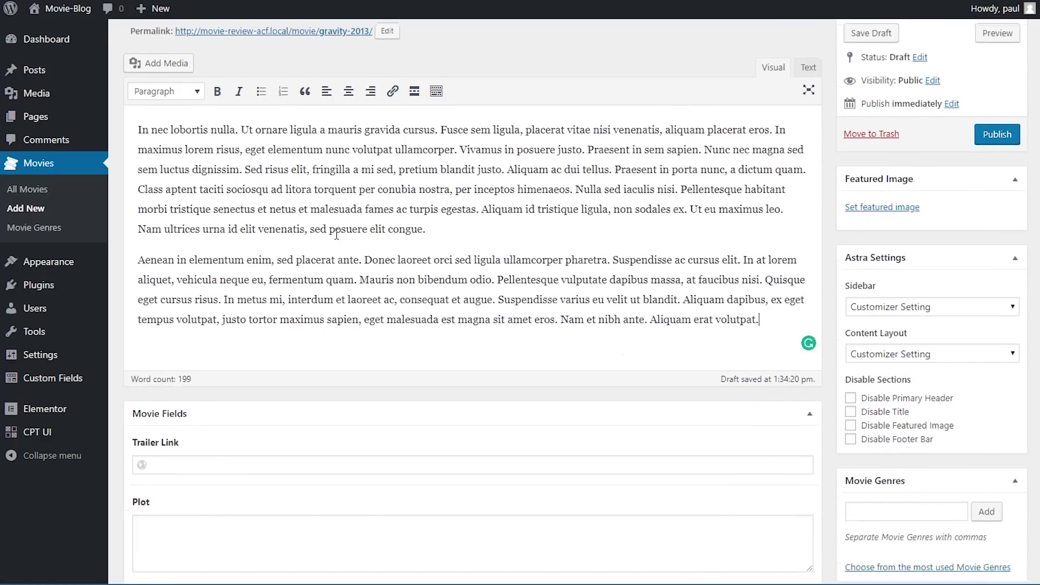
pyautogui.scroll(-1, 335, 236)
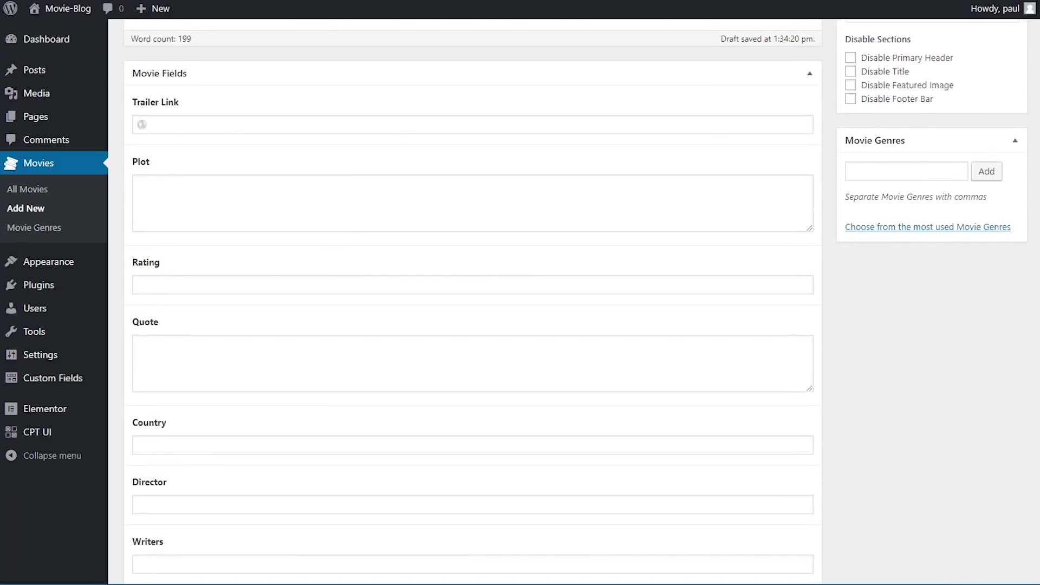
pyautogui.click(154, 122)
pyautogui.write('https://www.youtube.com/watch?v=OiTiKOy59o4')
pyautogui.click(424, 194)
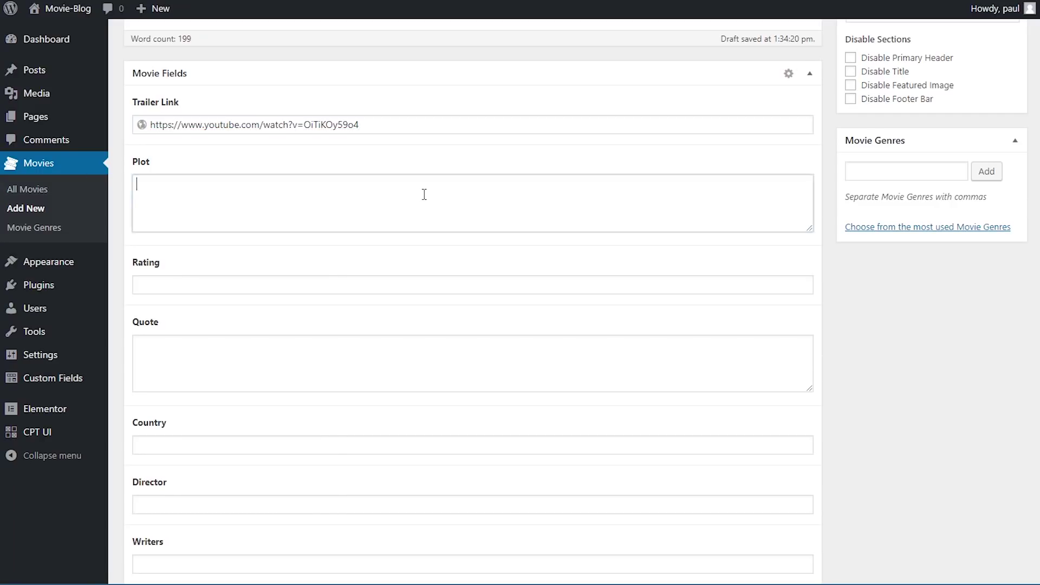
pyautogui.write('Two astronauts work together to survive after an accident which leaves them stranded in space.')
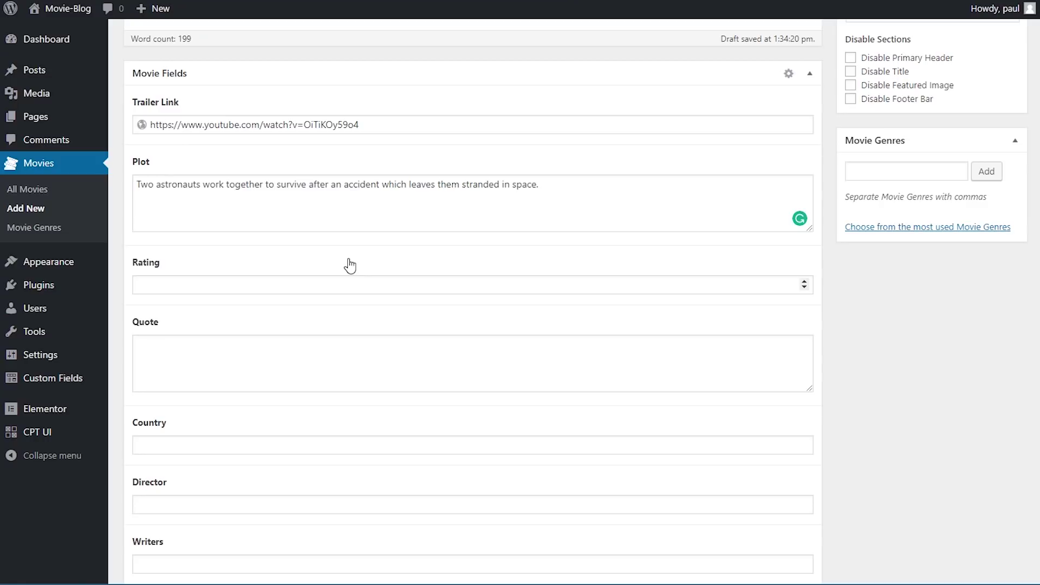
# Step: Set the movie's rating to 7.7 and its quote to "The most visually stunning film of 2013"
pyautogui.click(346, 282)
pyautogui.write('7.7')
pyautogui.click(346, 364)
pyautogui.write('The most visually stunning film of 2013')
# Step: Set the movie's country to UK/USA and its director to Alfonso Cuarón
pyautogui.scroll(-3, 346, 363)
pyautogui.click(274, 306)
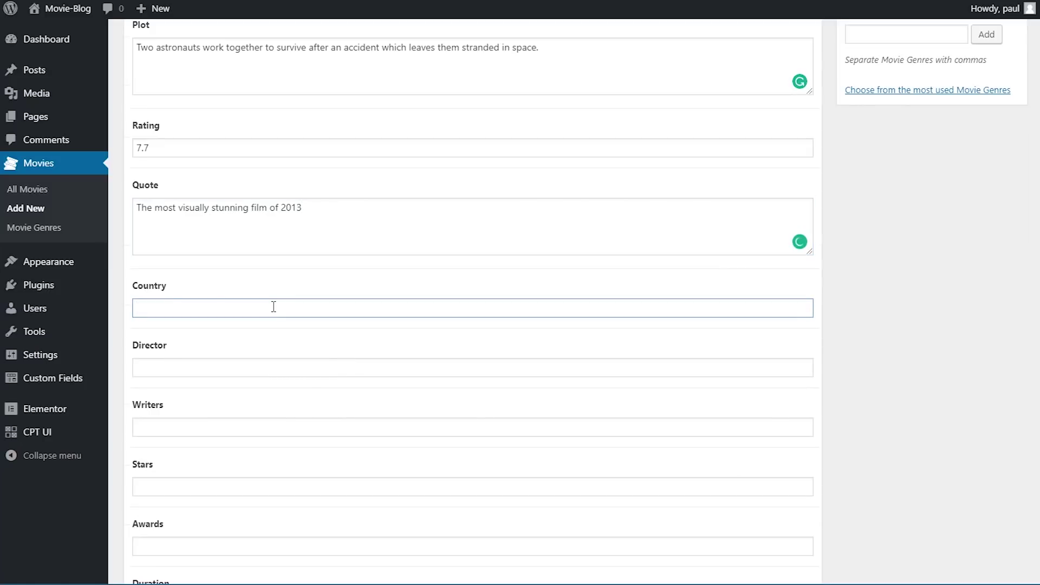
pyautogui.write('UK/USA')
pyautogui.click(208, 331)
pyautogui.click(206, 366)
pyautogui.write('Alfonso Cuarón')
# Step: Enter the writers as "Alfonso Cuarón, Jonás Cuarón" and the stars as "Sandra Bullock, George Clooney, Ed Harris"
pyautogui.click(201, 426)
pyautogui.write('Alfonso Cuarón, Jonás Cuarón')
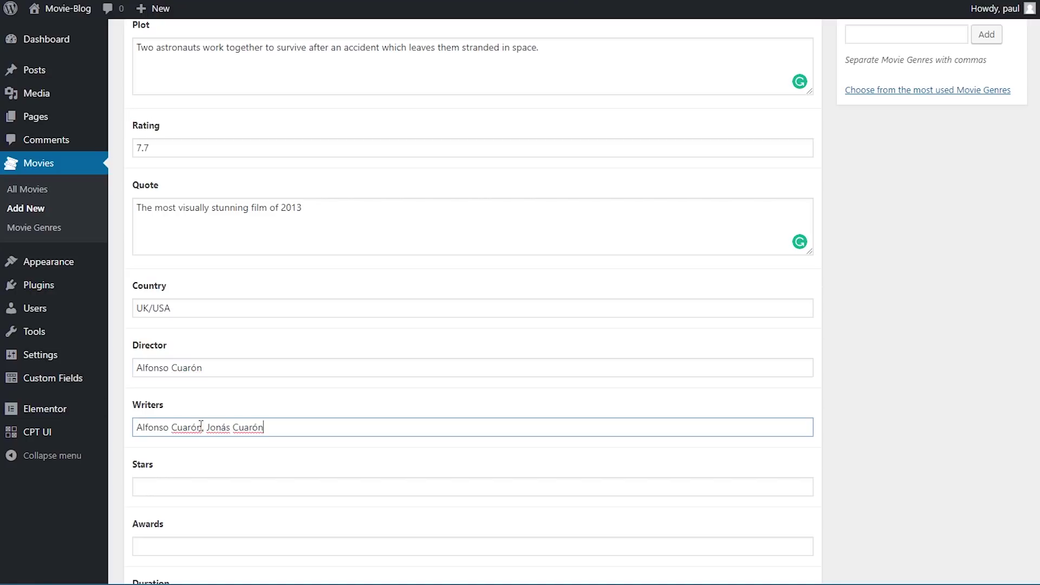
pyautogui.click(354, 485)
pyautogui.write('Sandra Bullock, George Clooney, Ed Harris')
# Step: Set the movie's awards to "Won 7 Oscars" and its duration to "1h 31minutes"
pyautogui.scroll(-3, 354, 485)
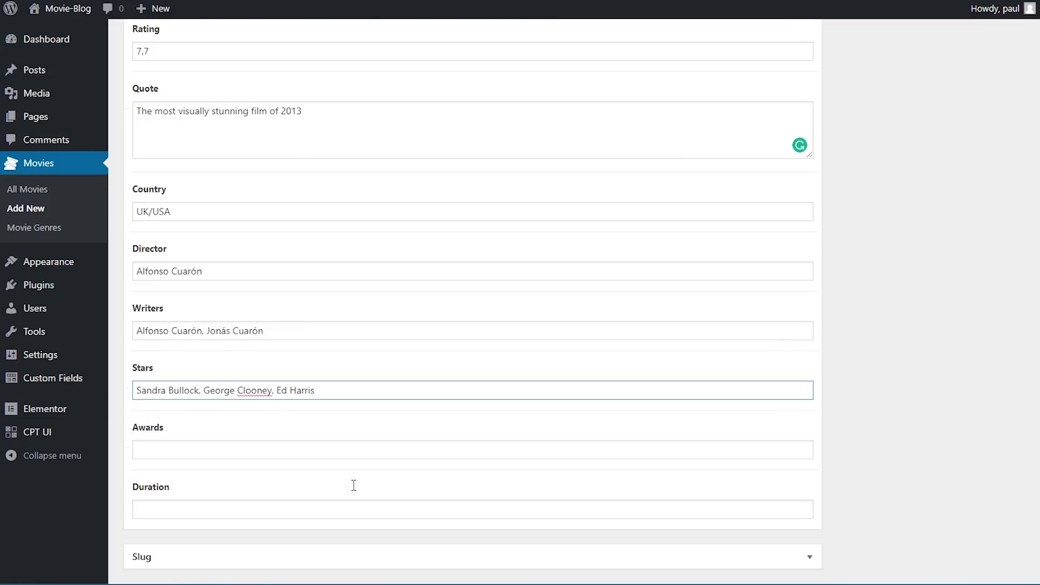
pyautogui.click(264, 407)
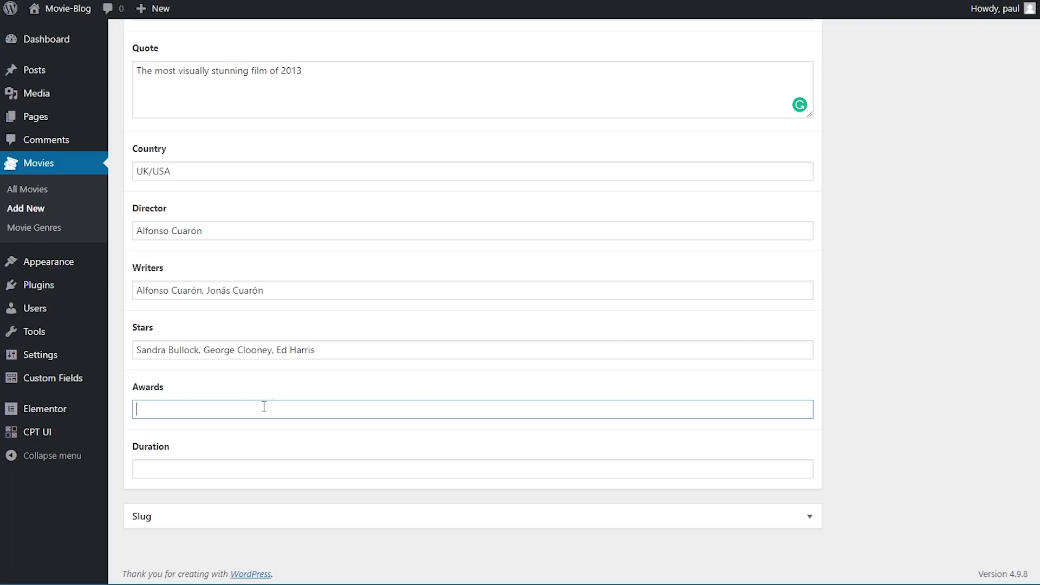
pyautogui.write('Won 7 oscars')
pyautogui.press('Left')
pyautogui.press('Left')
pyautogui.press('Left')
pyautogui.press('Left')
pyautogui.press('Left')
pyautogui.press('BackSpace')
pyautogui.write('O')
pyautogui.press('Tab')
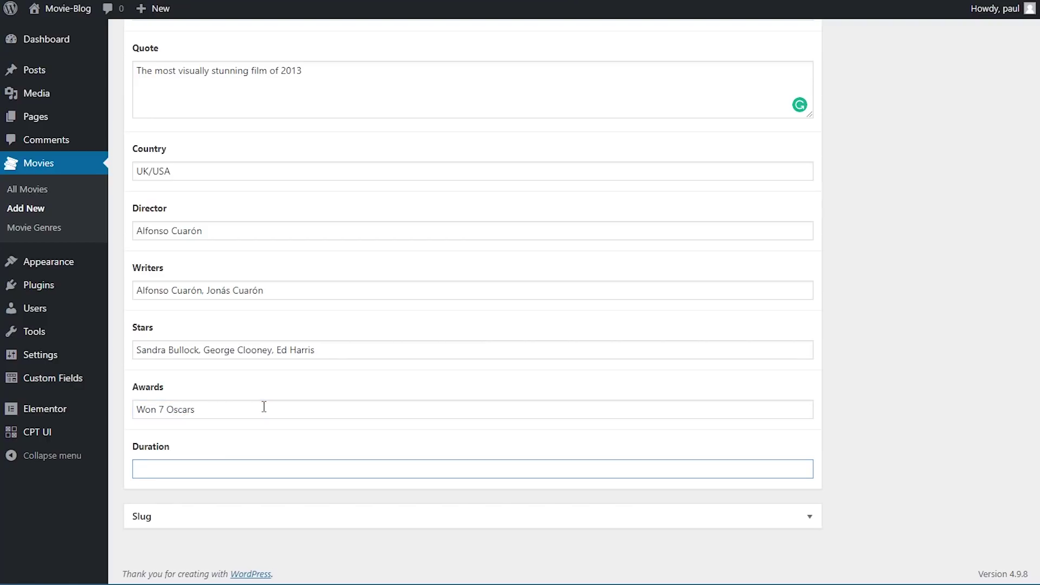
pyautogui.write('1h 31minutes')
# Step: Assign the movie genres Drama, Sci-Fi and Thriller to the Gravity entry
pyautogui.scroll(5, 678, 401)
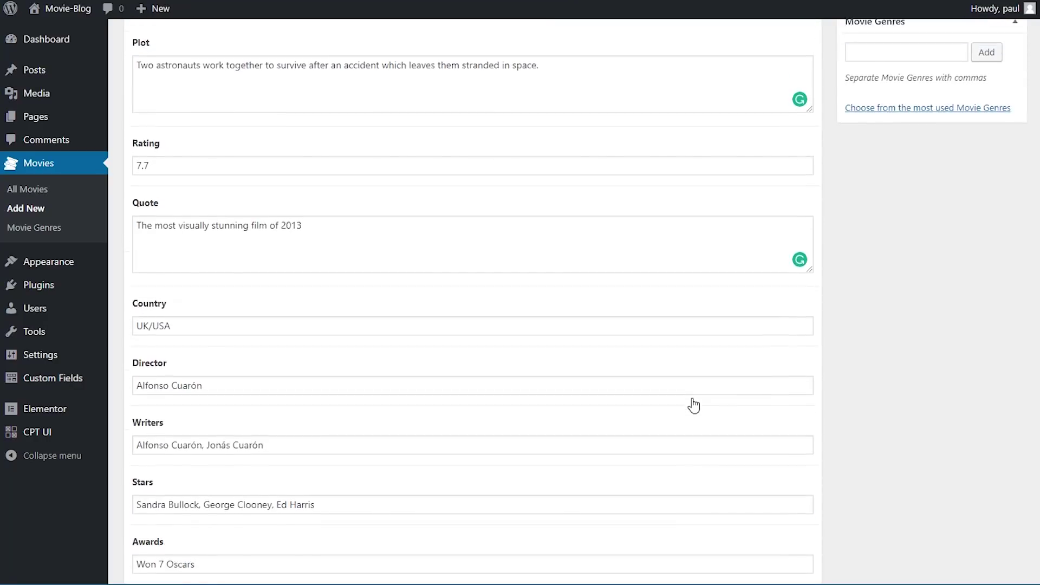
pyautogui.scroll(2, 704, 423)
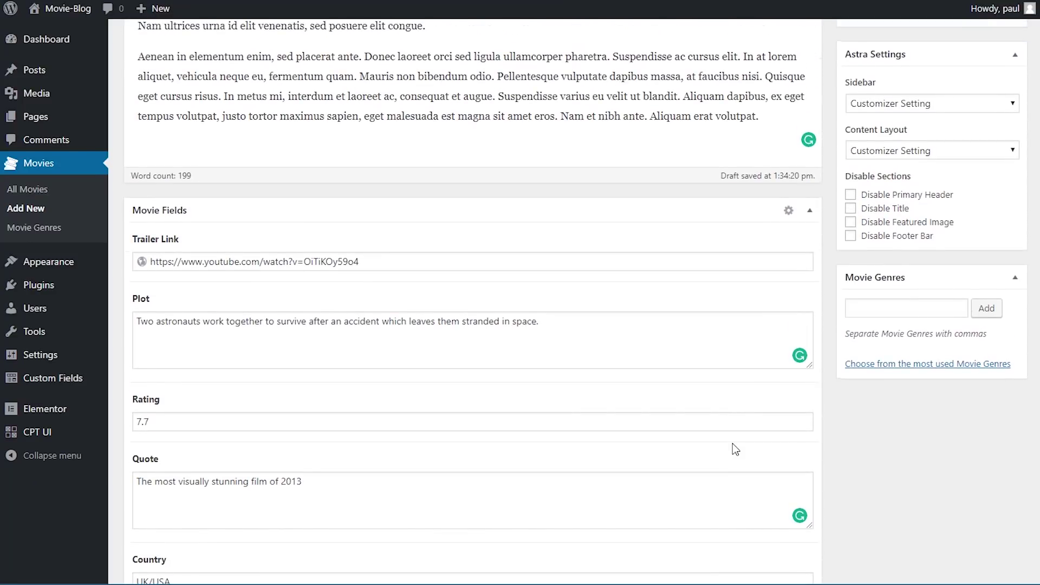
pyautogui.click(887, 305)
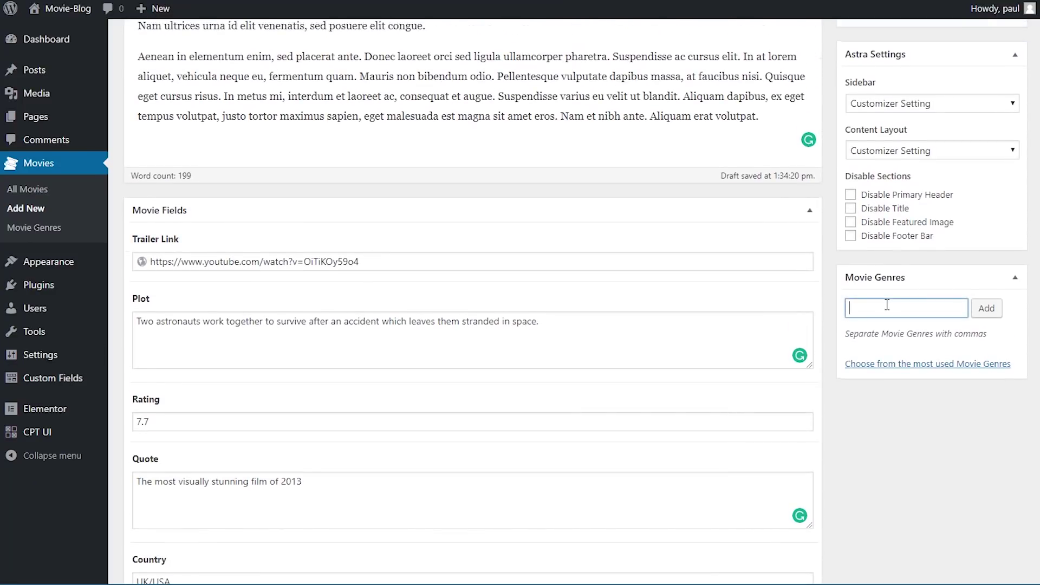
pyautogui.write('Drama')
pyautogui.click(866, 329)
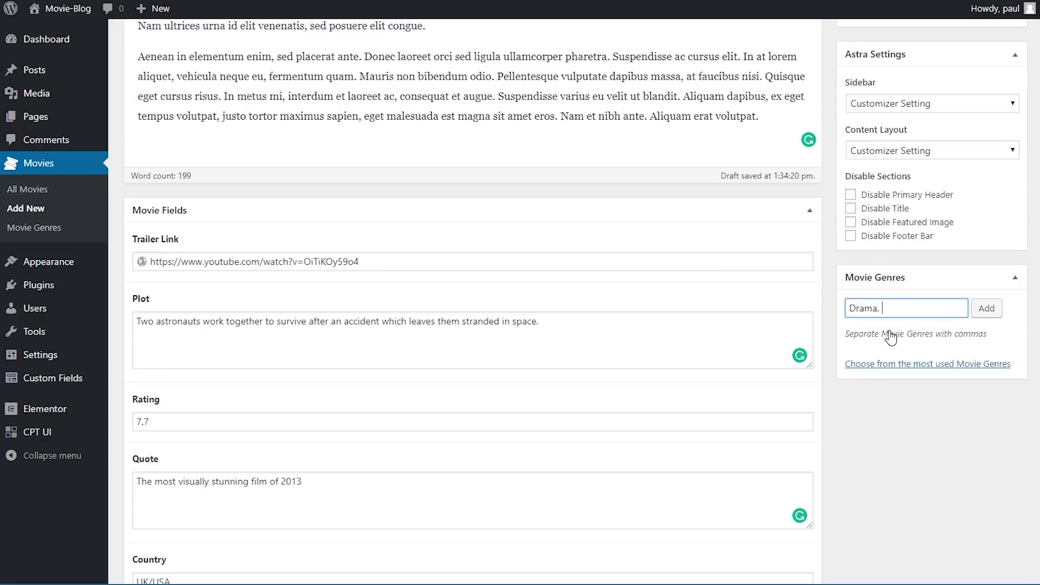
pyautogui.click(986, 307)
pyautogui.write('Sci-F')
pyautogui.click(921, 327)
pyautogui.click(978, 311)
pyautogui.write('Th')
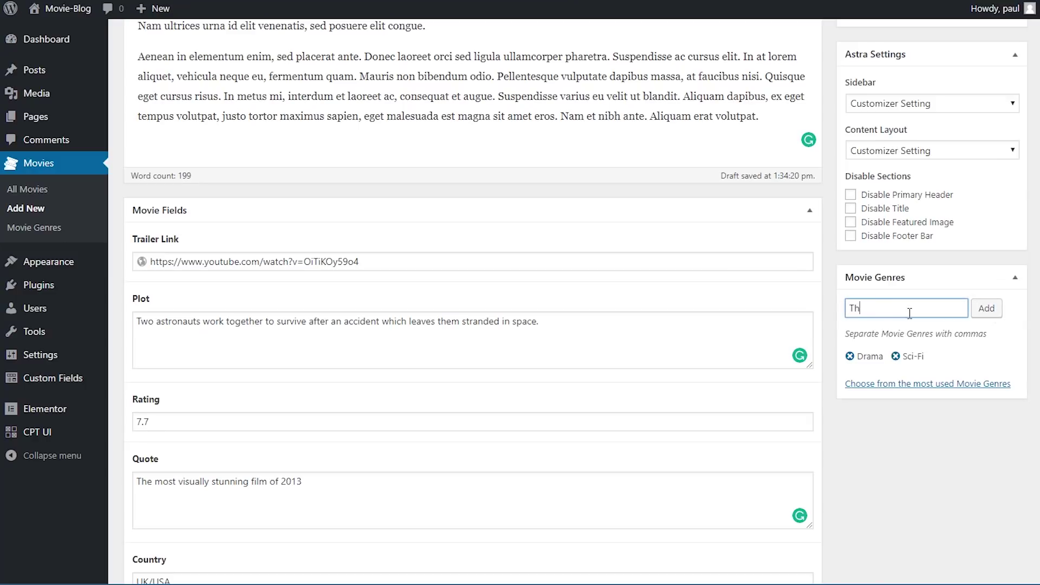
pyautogui.write('ri')
pyautogui.click(907, 327)
pyautogui.click(987, 309)
# Step: Set Gravity.jpg from the media library as the movie's featured image and publish the movie
pyautogui.scroll(5, 956, 478)
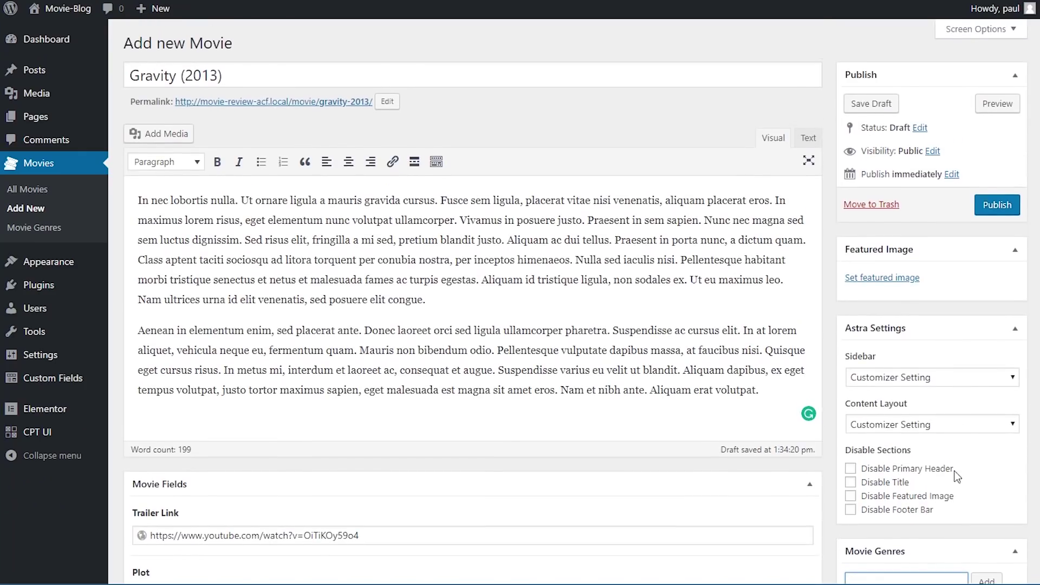
pyautogui.click(862, 278)
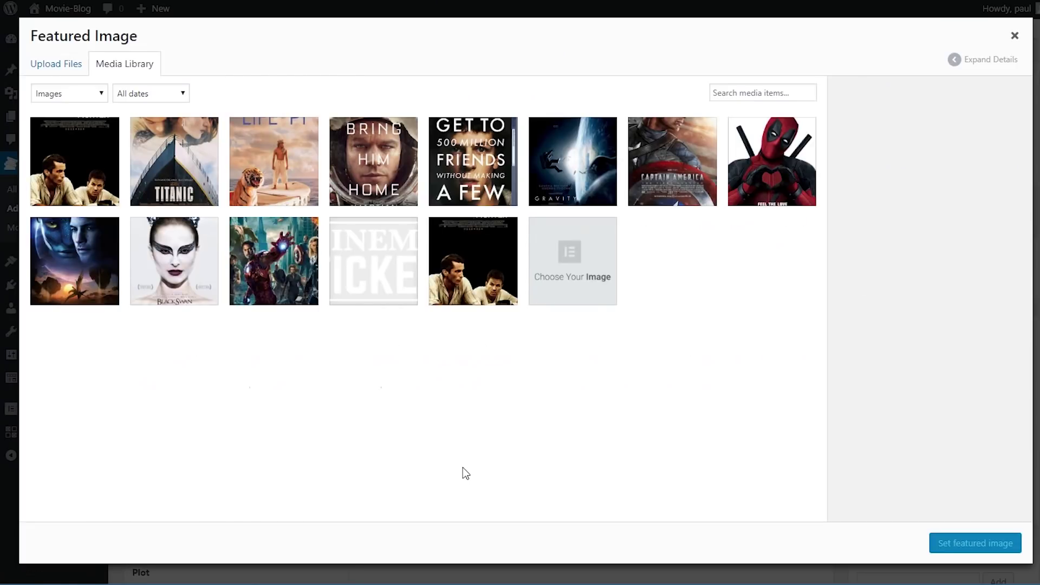
pyautogui.click(577, 165)
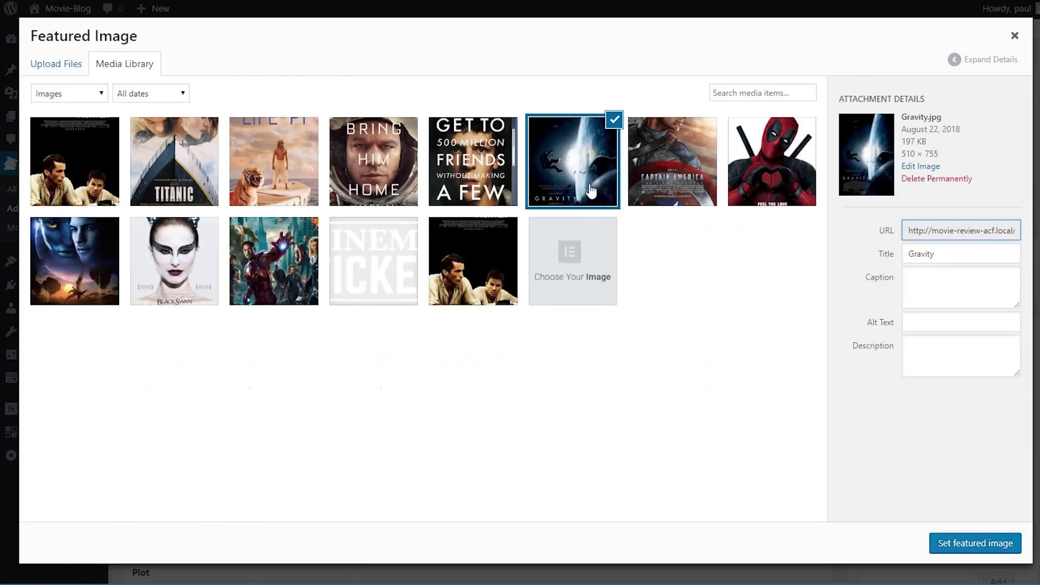
pyautogui.click(985, 549)
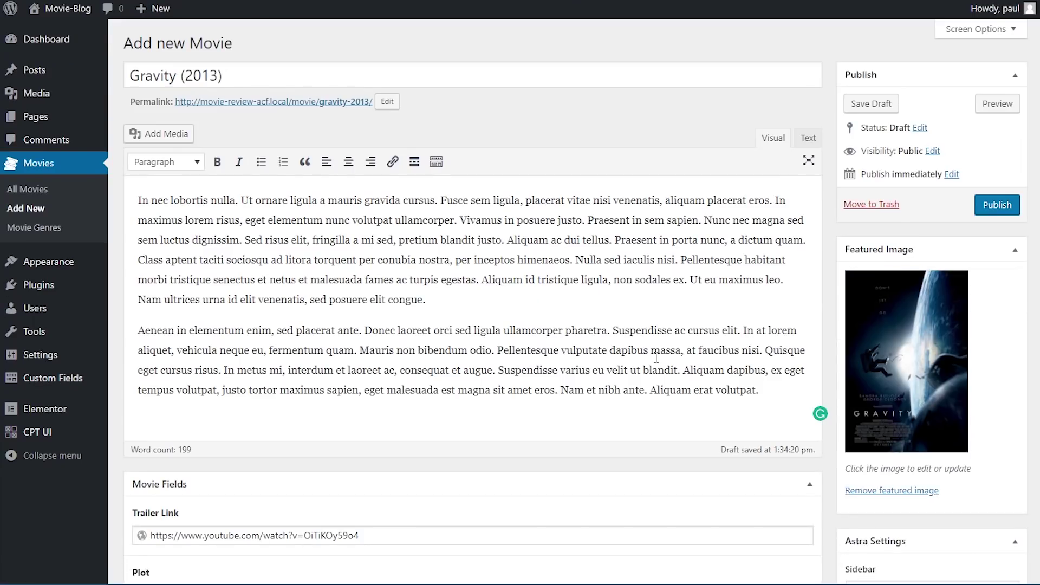
pyautogui.click(984, 210)
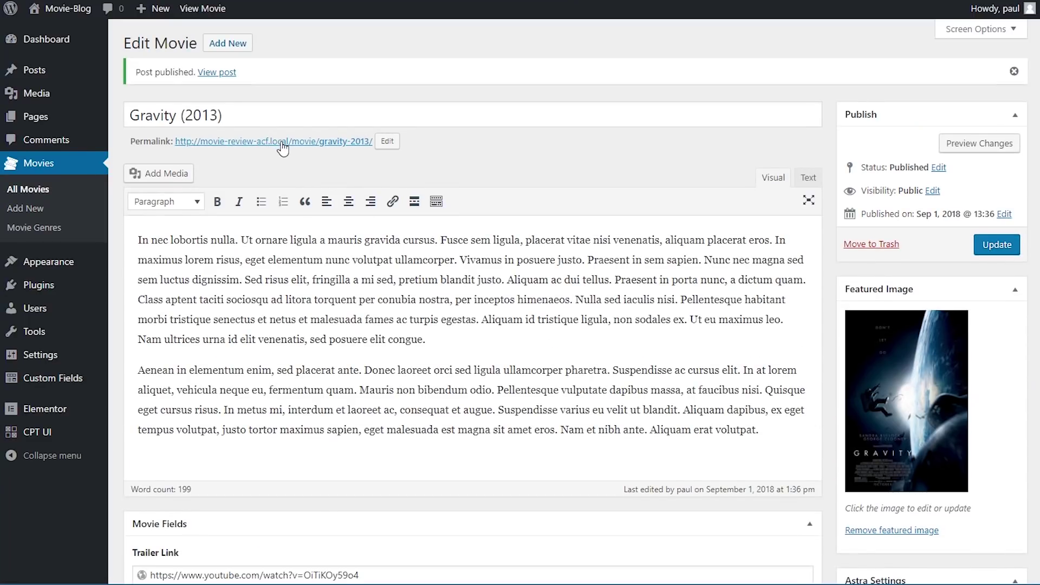
# Step: Open the published Gravity (2013) page on the site and examine its poster, title and content layout
pyautogui.click(282, 143)
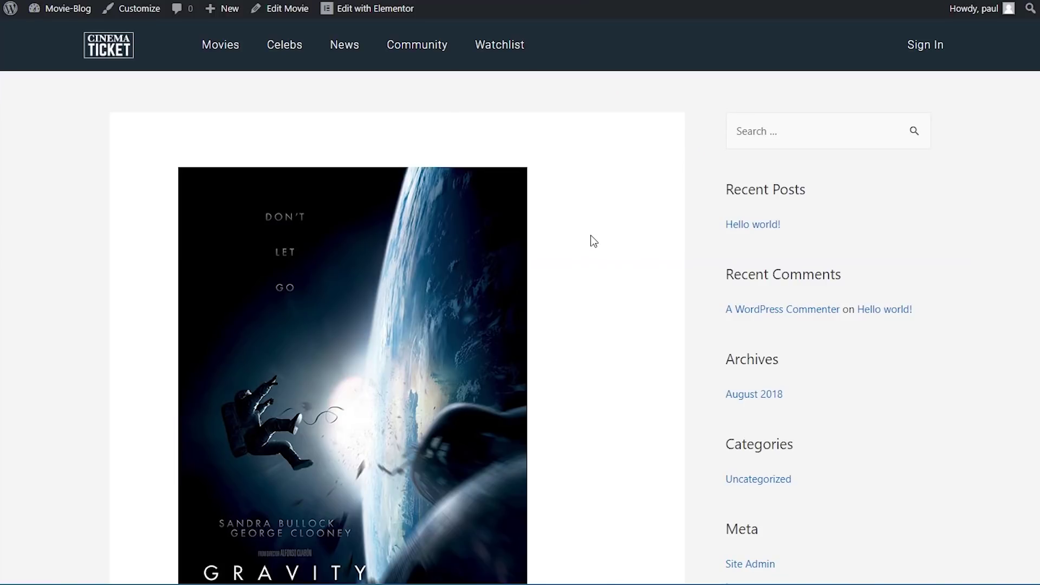
pyautogui.scroll(-9, 590, 236)
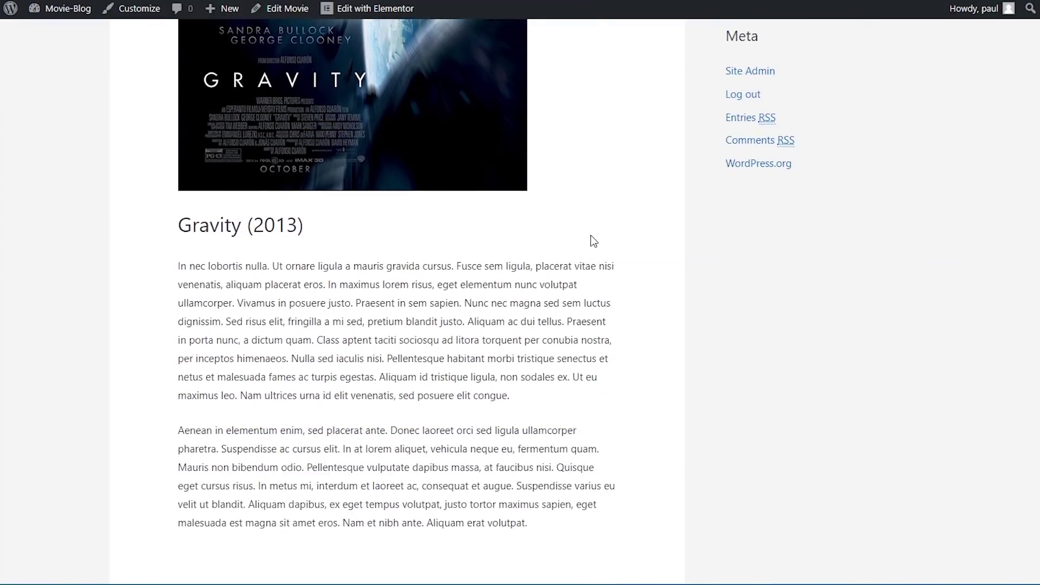
pyautogui.scroll(-4, 591, 236)
pyautogui.scroll(3, 592, 236)
pyautogui.scroll(1, 591, 236)
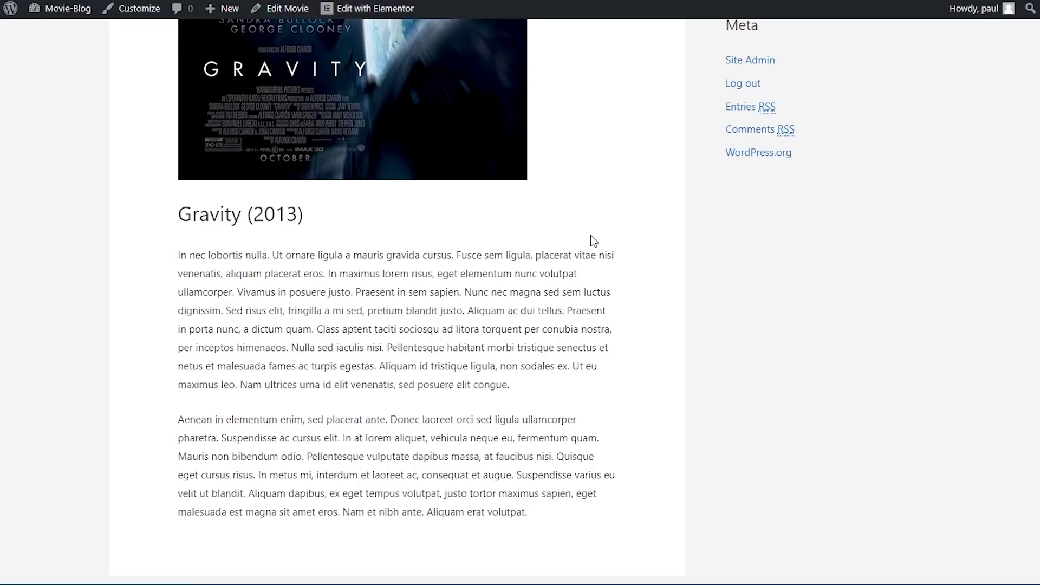
pyautogui.scroll(8, 591, 235)
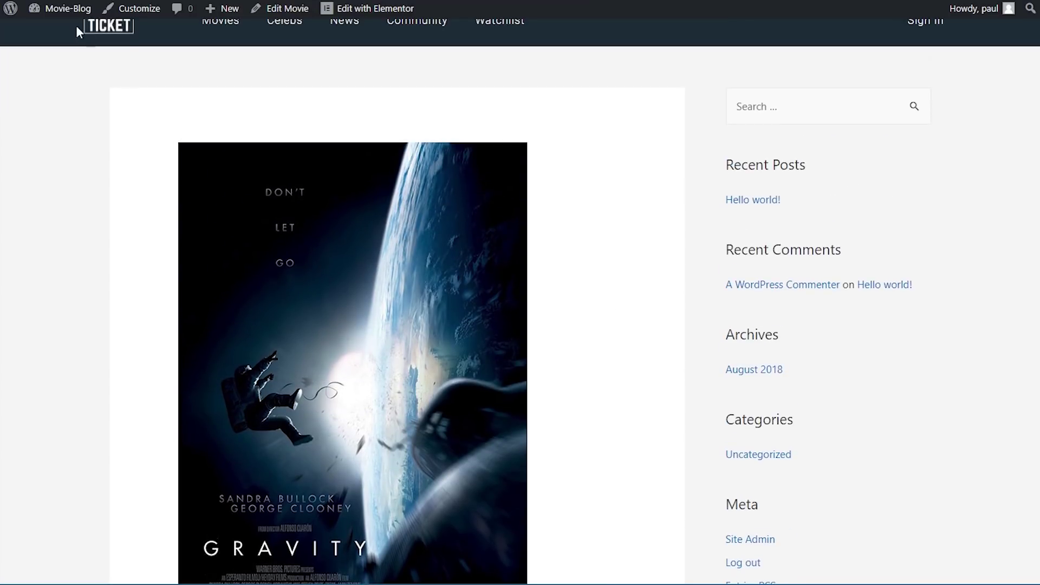
# Step: Return to the site administration and review the list of all movie entries
pyautogui.moveTo(66, 9)
pyautogui.click(47, 30)
pyautogui.moveTo(68, 222)
pyautogui.click(139, 215)
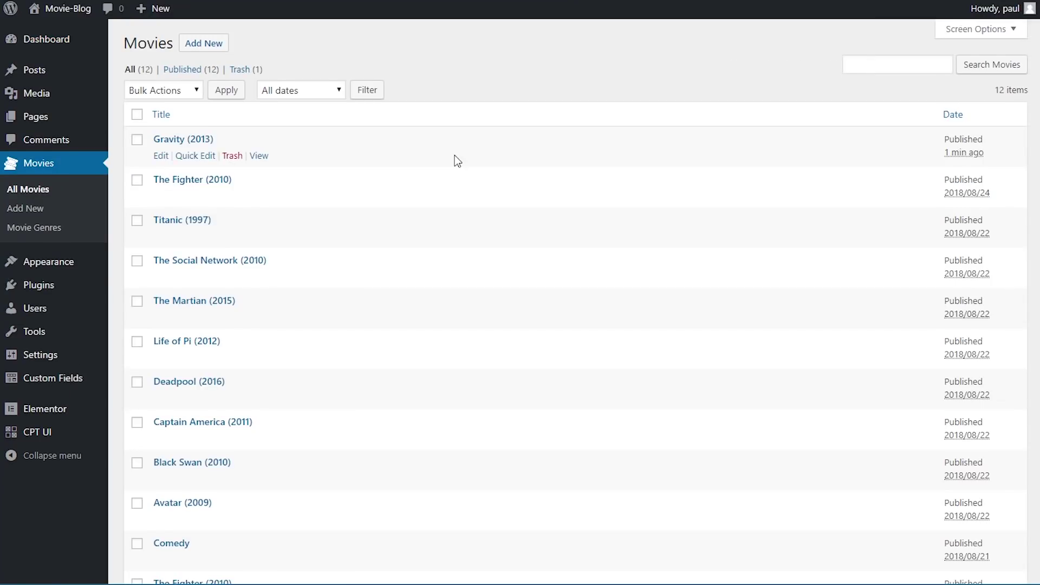
pyautogui.scroll(-3, 459, 164)
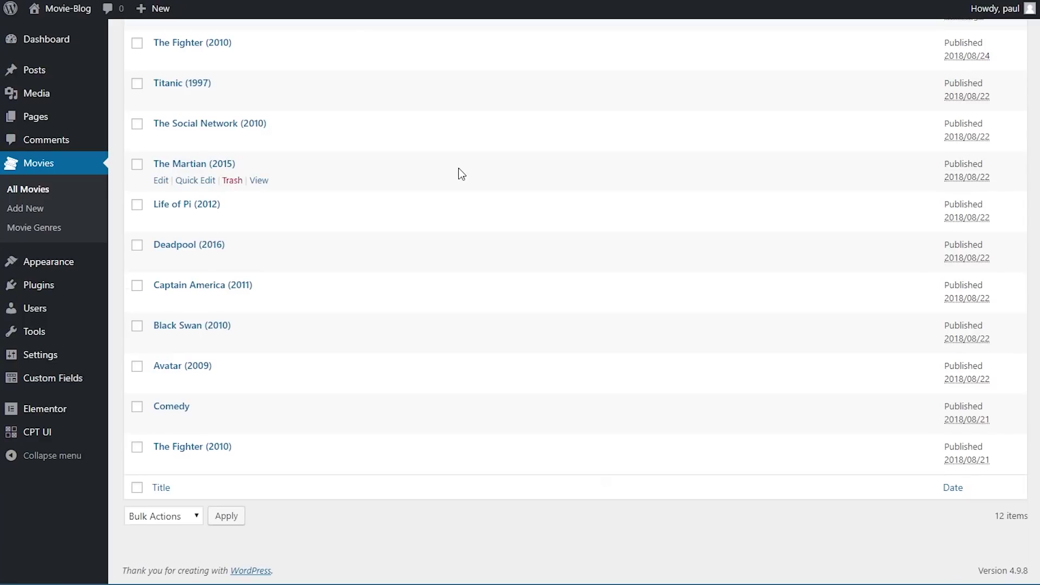
pyautogui.scroll(3, 460, 170)
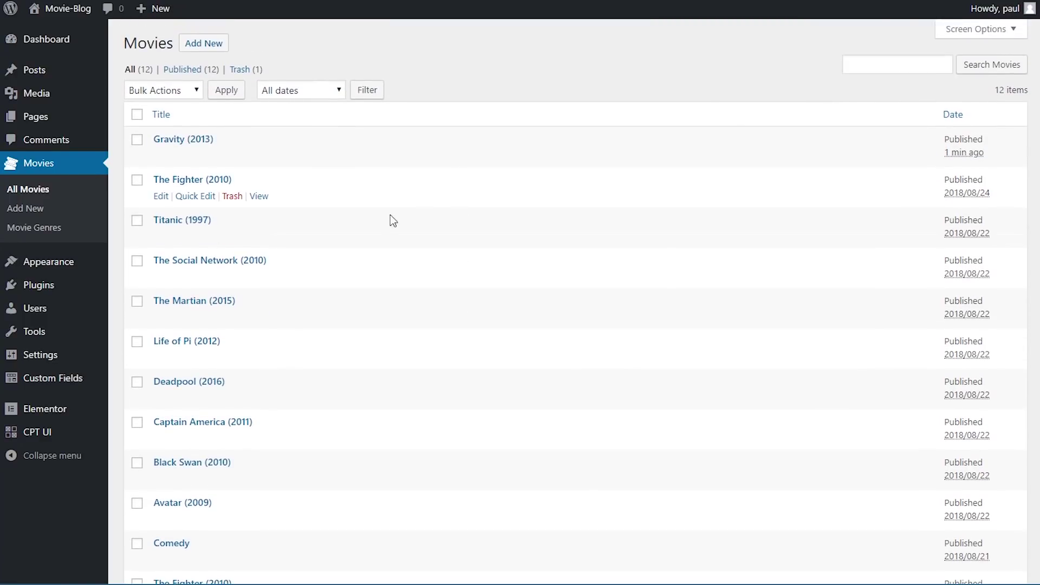
# Step: Create a new Elementor template of type Archive named "Movie Archive"
pyautogui.moveTo(65, 413)
pyautogui.click(126, 415)
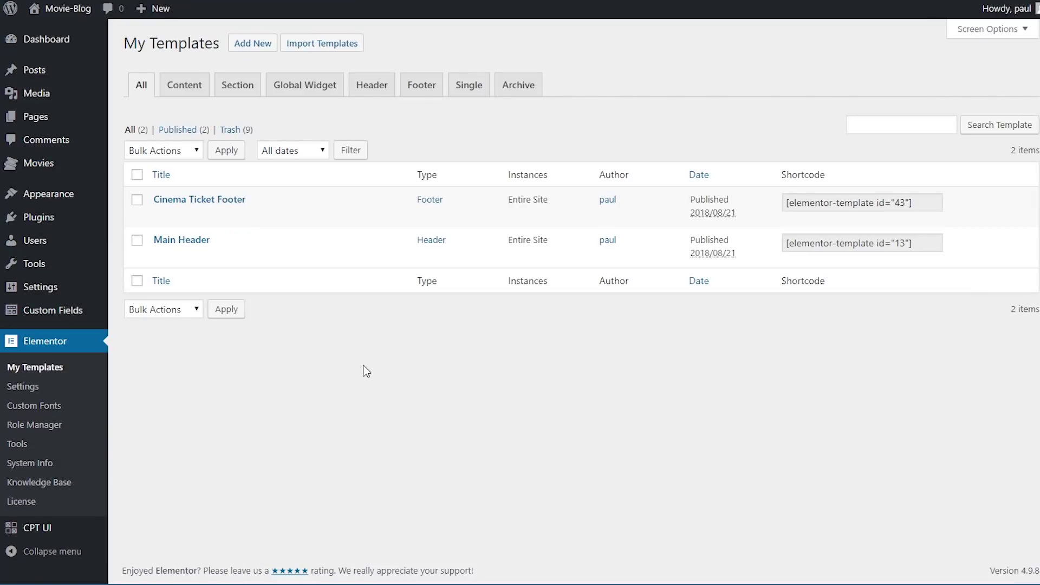
pyautogui.moveTo(352, 221)
pyautogui.click(266, 54)
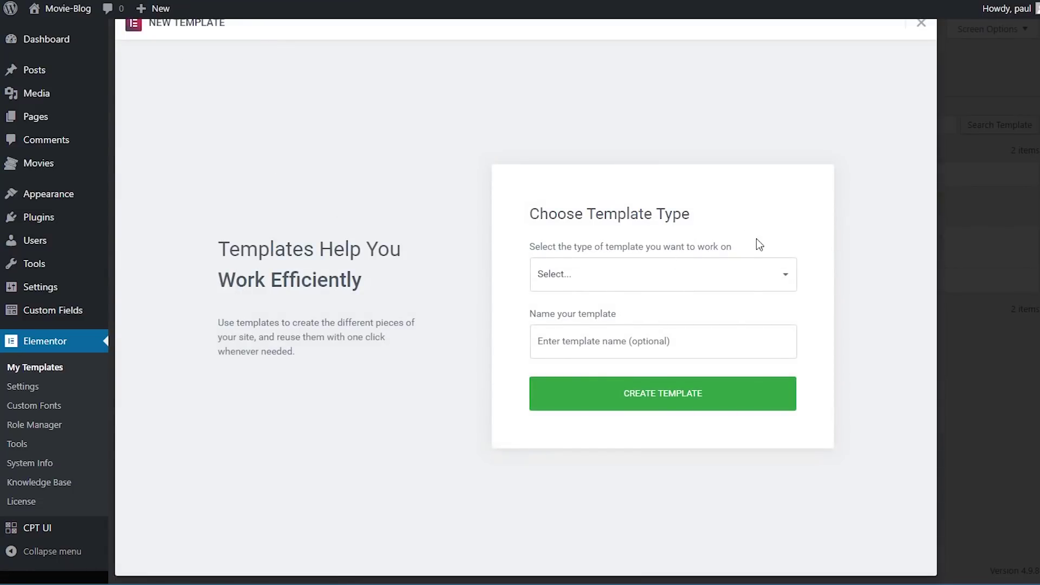
pyautogui.click(731, 279)
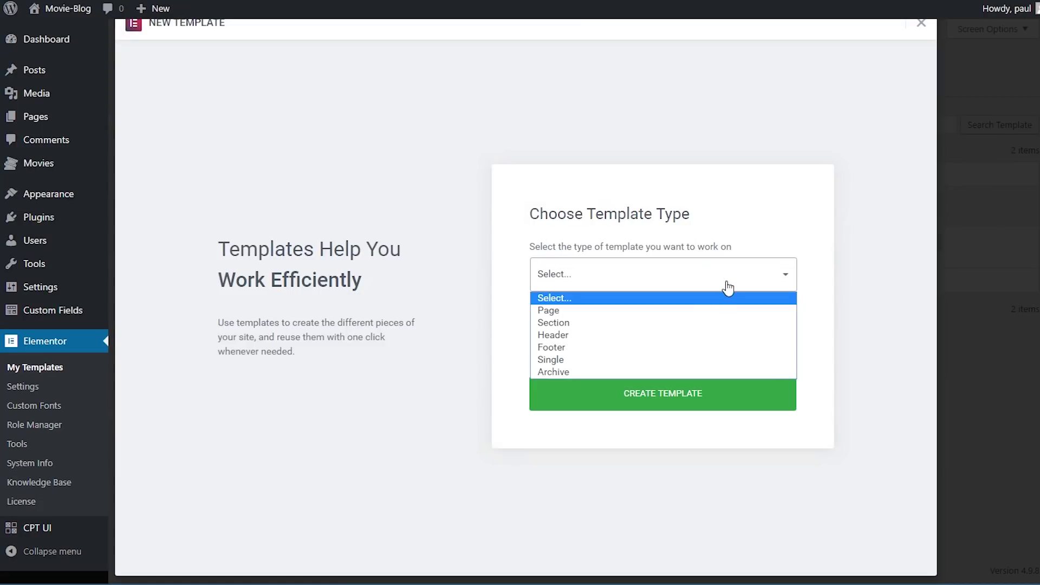
pyautogui.click(611, 371)
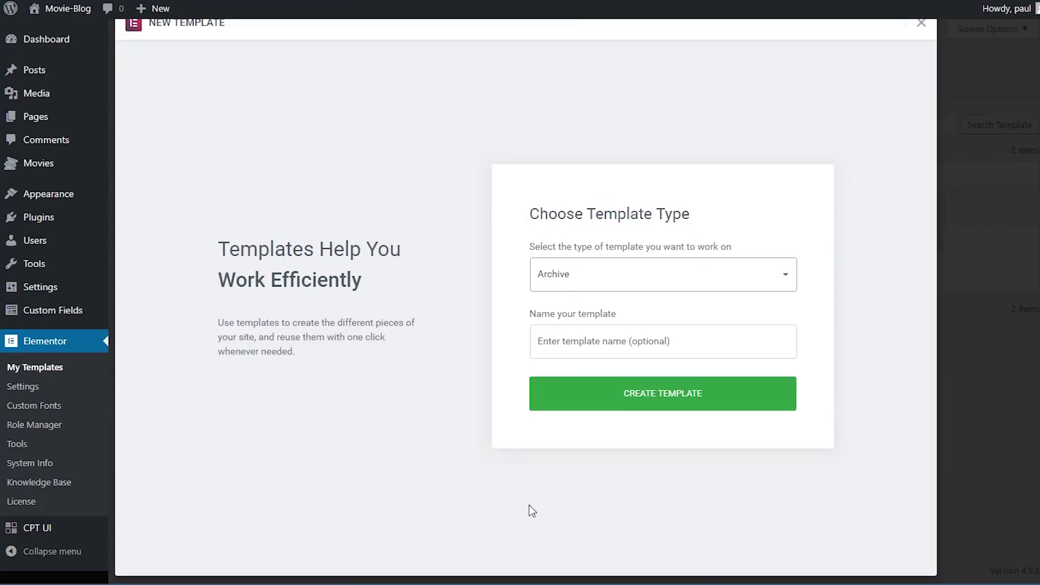
pyautogui.click(596, 348)
pyautogui.write('Movie Archive')
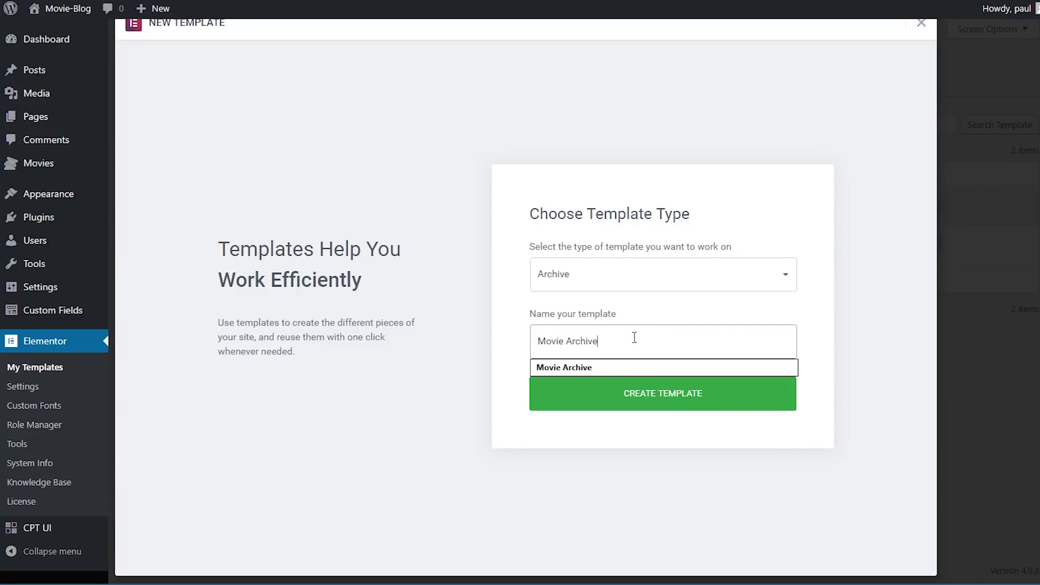
pyautogui.click(661, 312)
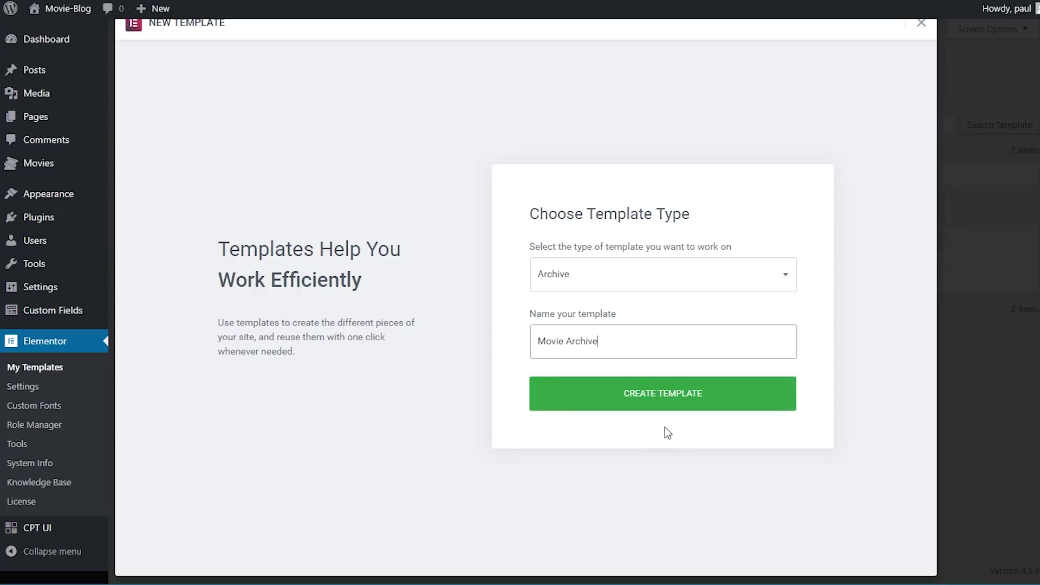
pyautogui.click(641, 404)
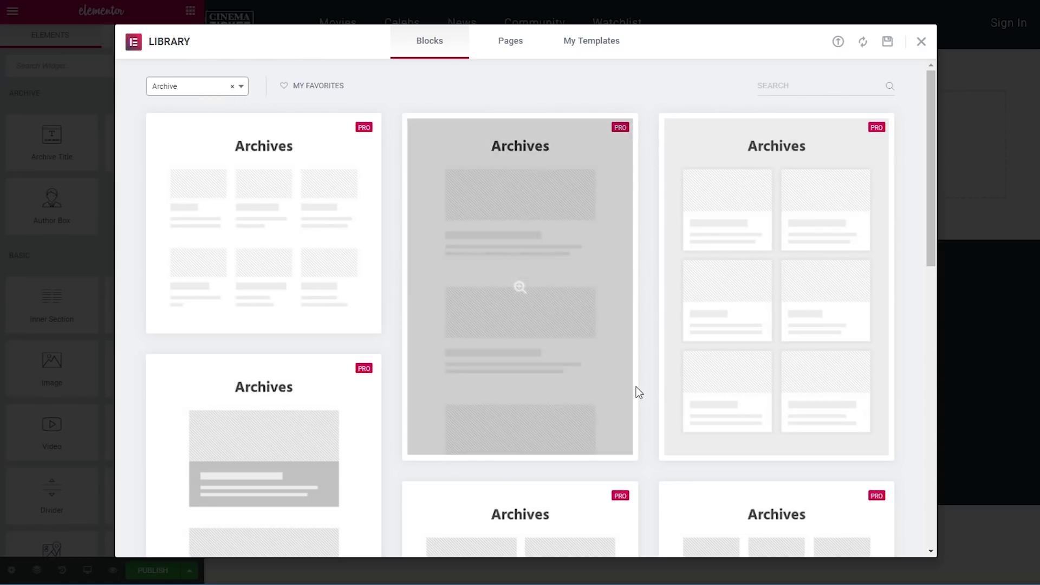
# Step: Close the template library without inserting a block, then show the Navigator and dock it beside the page canvas
pyautogui.click(921, 41)
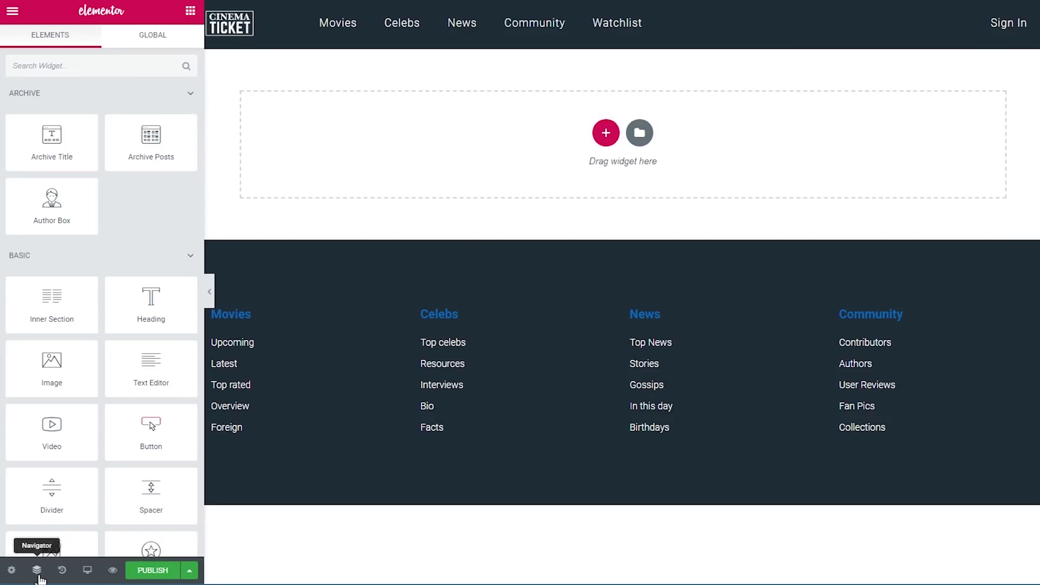
pyautogui.rightClick(451, 152)
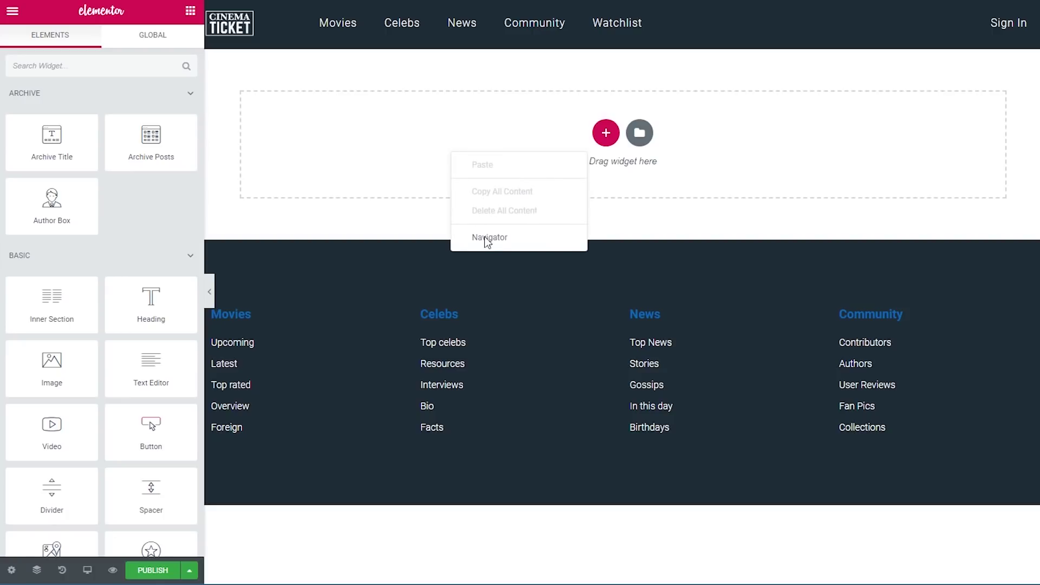
pyautogui.click(487, 237)
pyautogui.moveTo(919, 39); pyautogui.dragTo(999, 88)
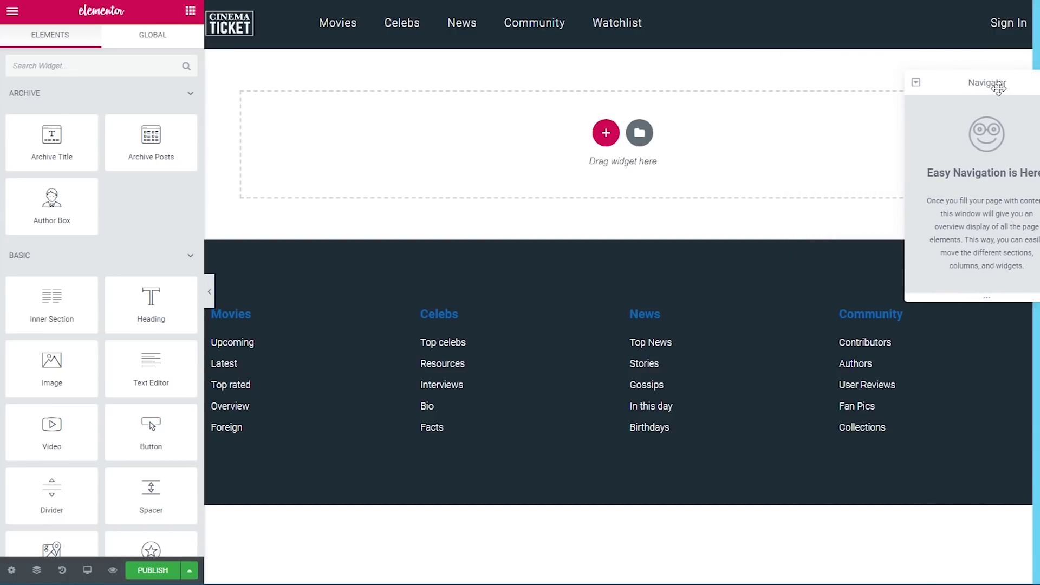
pyautogui.moveTo(999, 88); pyautogui.dragTo(1000, 88)
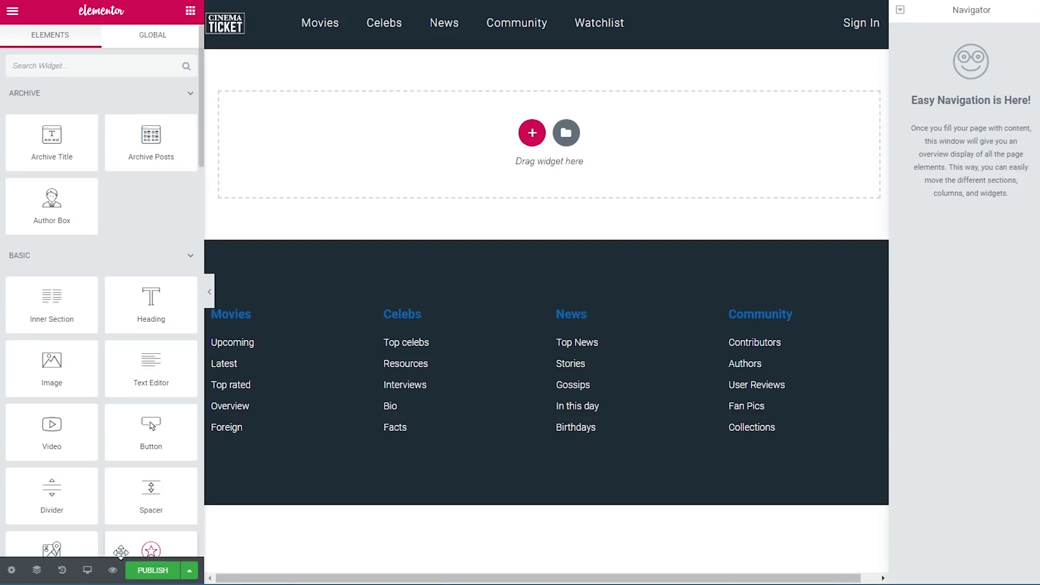
# Step: Set the archive template's dynamic content preview to Movies Archive and apply it
pyautogui.moveTo(115, 573)
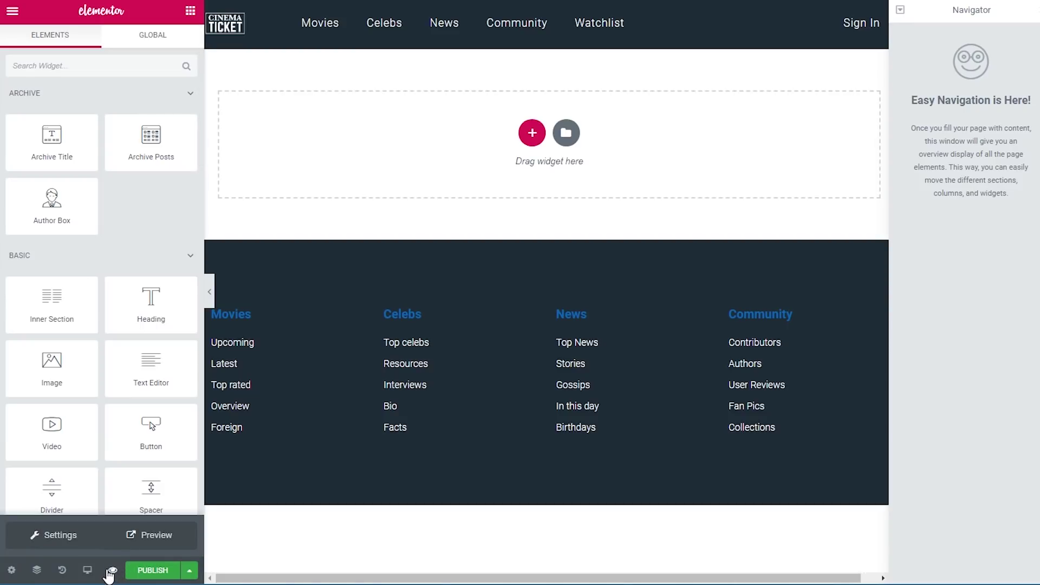
pyautogui.click(87, 539)
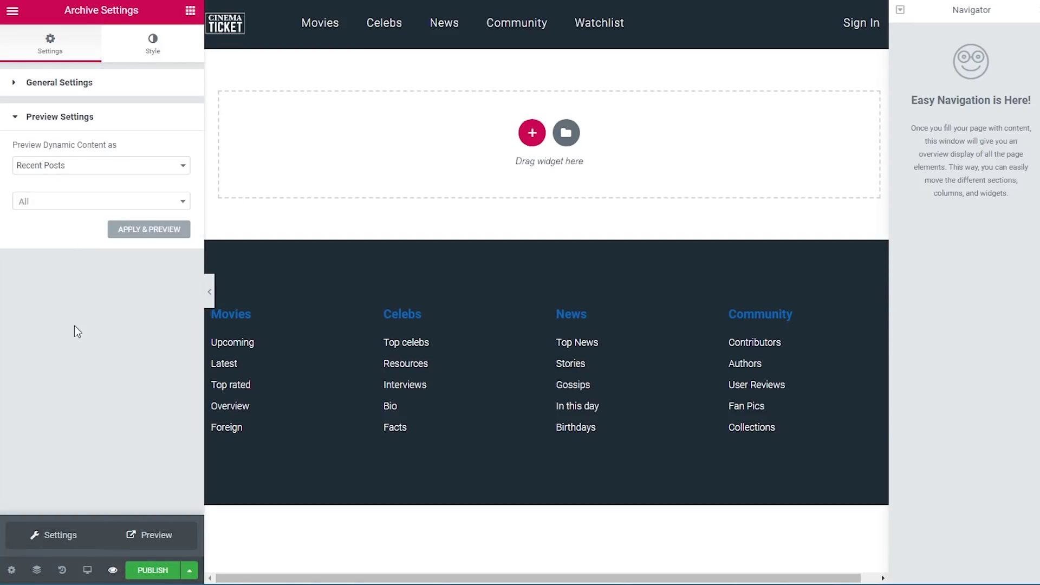
pyautogui.click(109, 171)
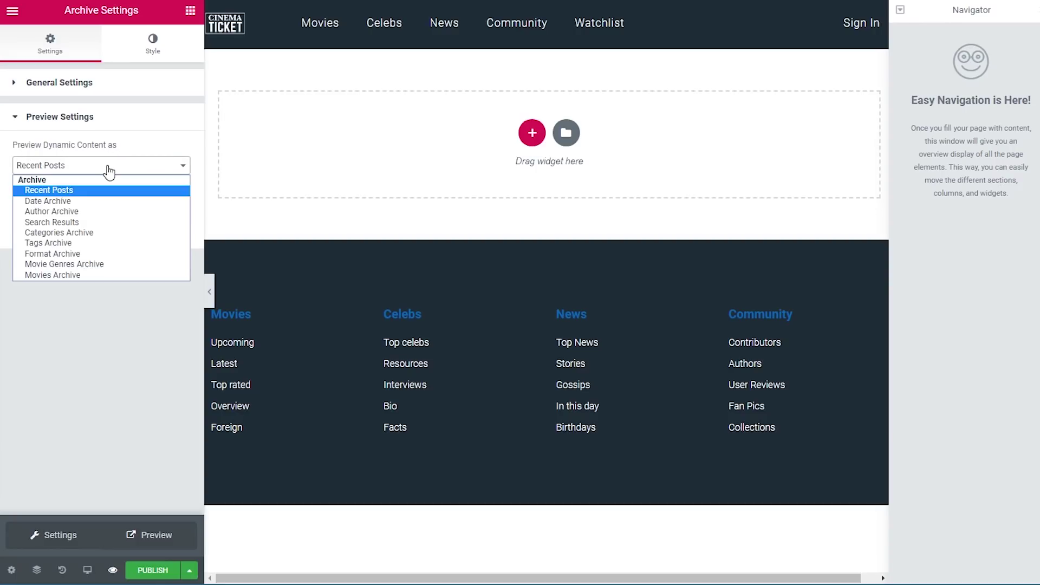
pyautogui.click(89, 276)
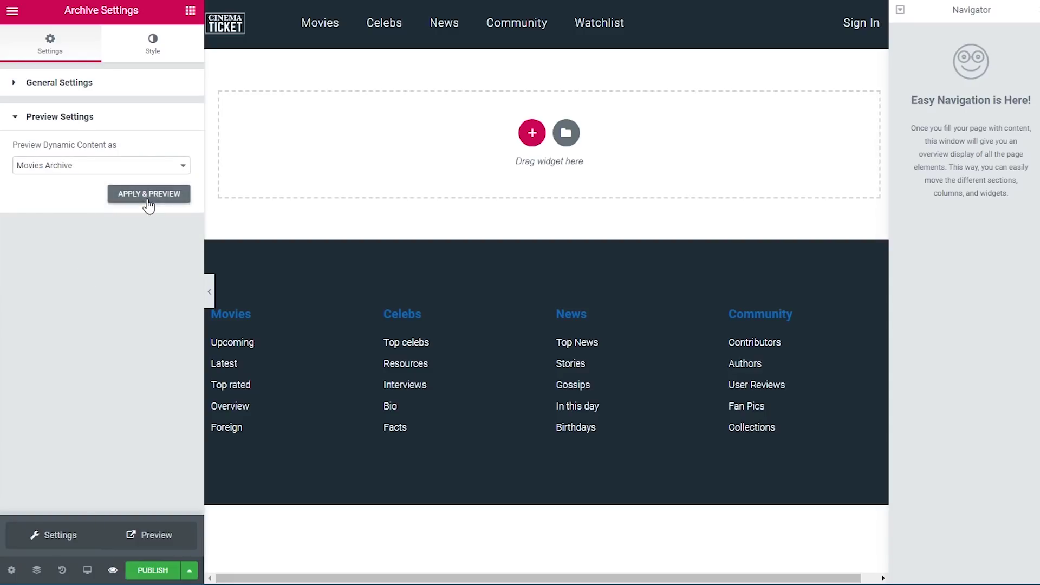
pyautogui.click(147, 204)
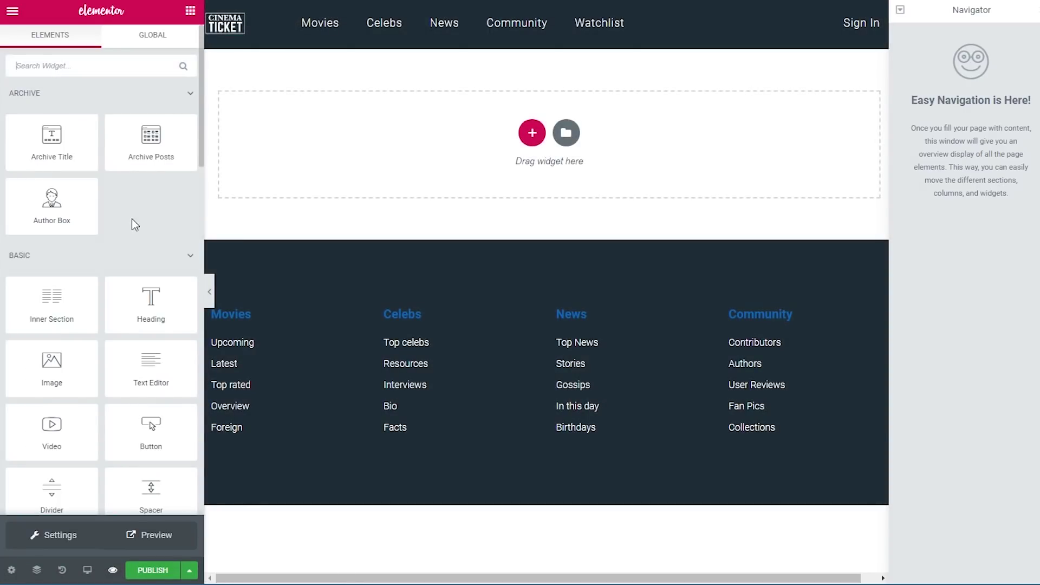
# Step: Review the editor's Color Picker palettes and return to the widget list
pyautogui.click(13, 18)
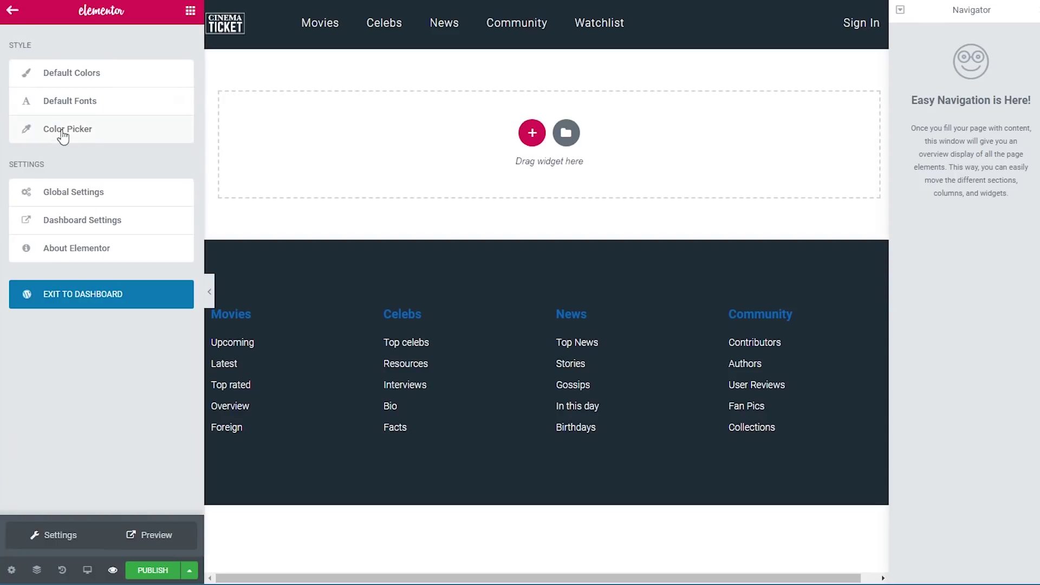
pyautogui.click(98, 142)
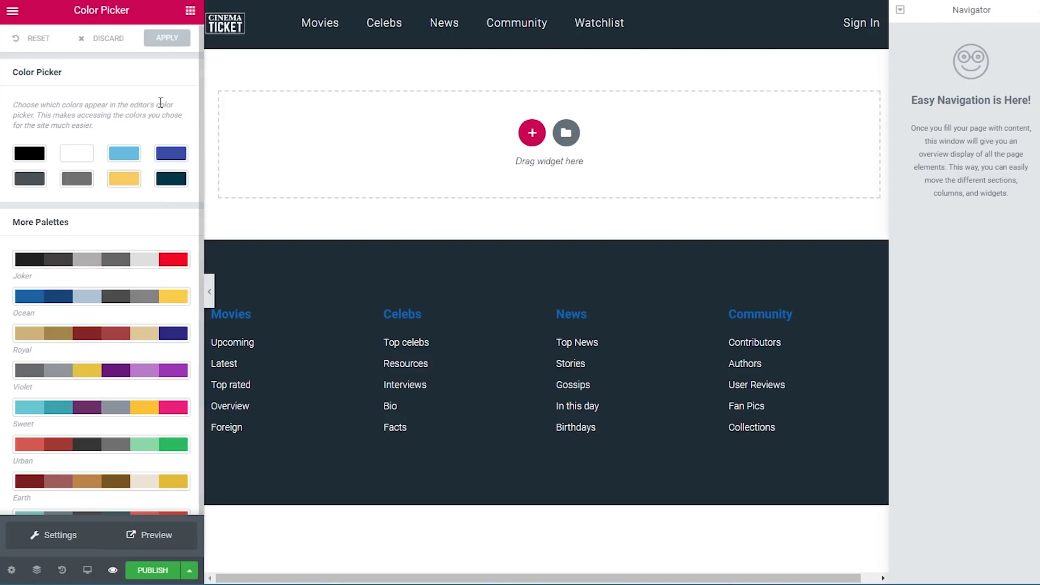
pyautogui.click(190, 11)
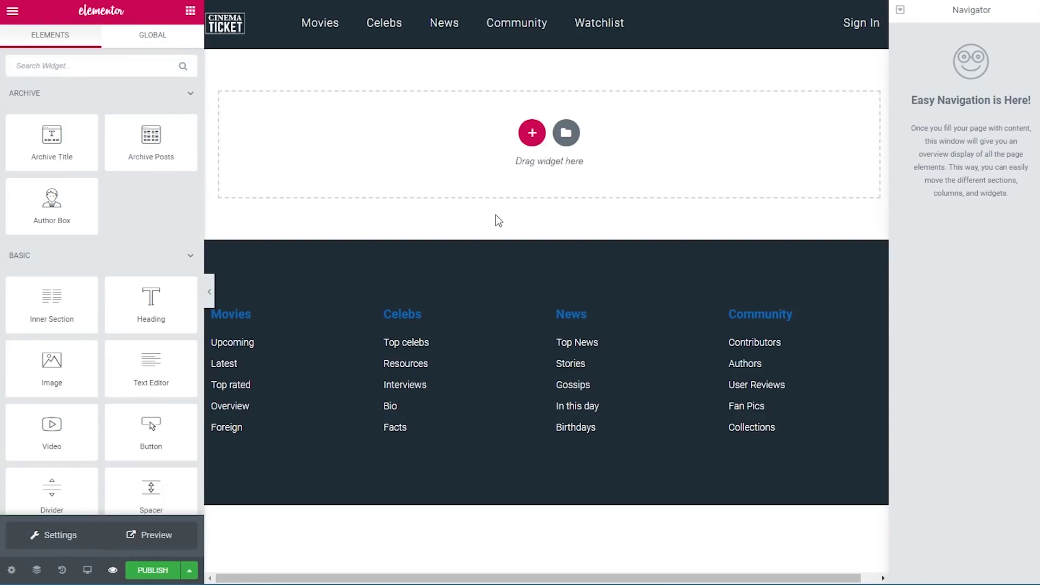
# Step: Add a single-column section with a boxed content width of 600 and a minimum height of 700 px
pyautogui.click(532, 133)
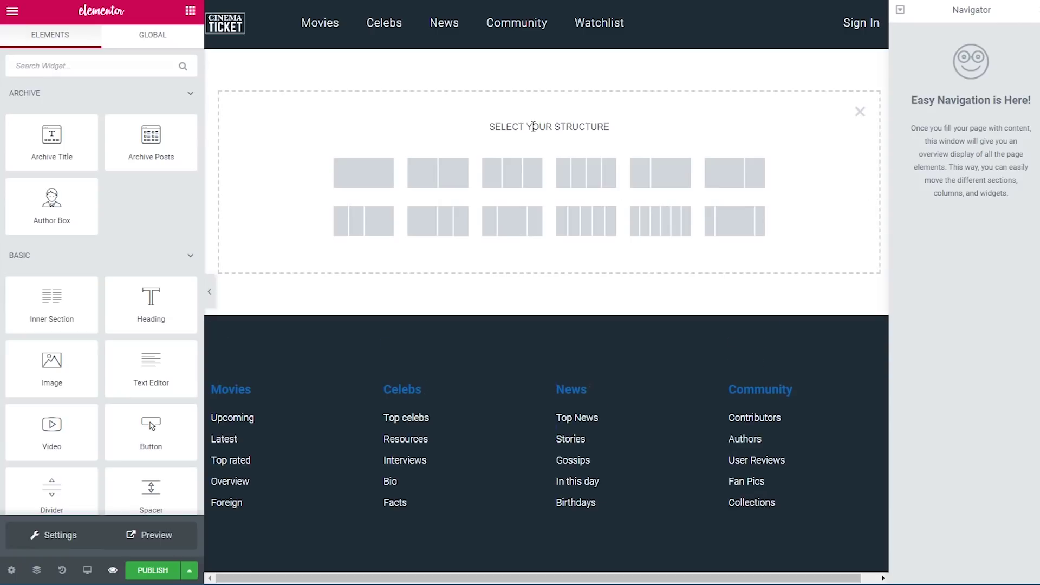
pyautogui.click(365, 184)
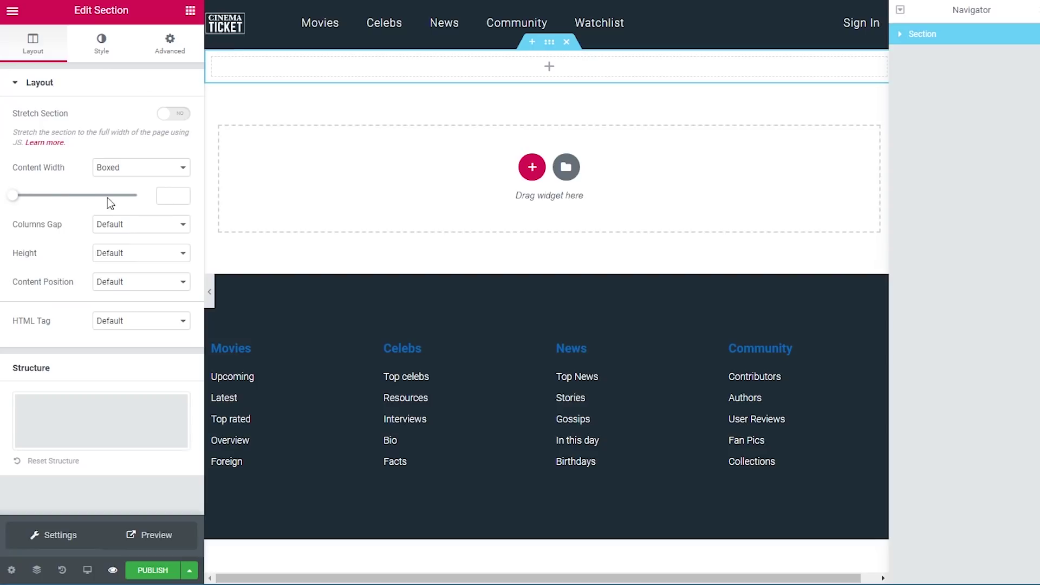
pyautogui.click(166, 197)
pyautogui.write('600')
pyautogui.click(141, 255)
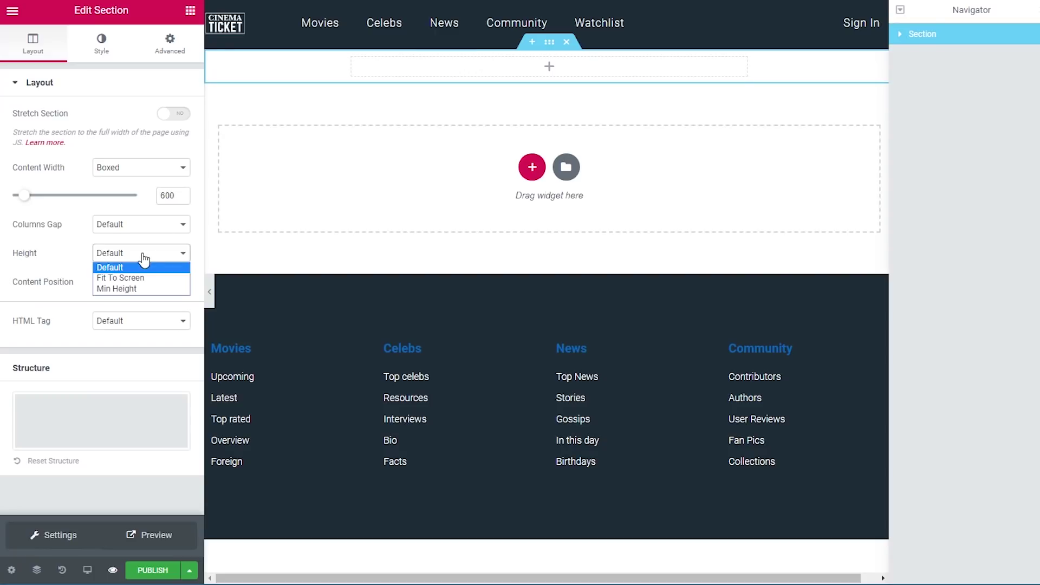
pyautogui.click(131, 289)
pyautogui.moveTo(174, 301); pyautogui.dragTo(149, 303)
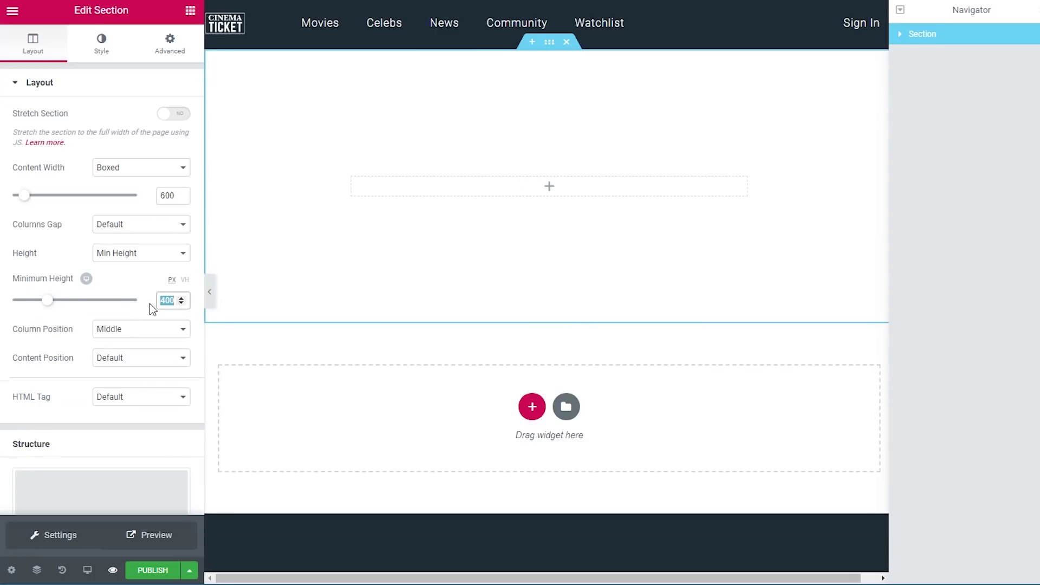
pyautogui.write('700')
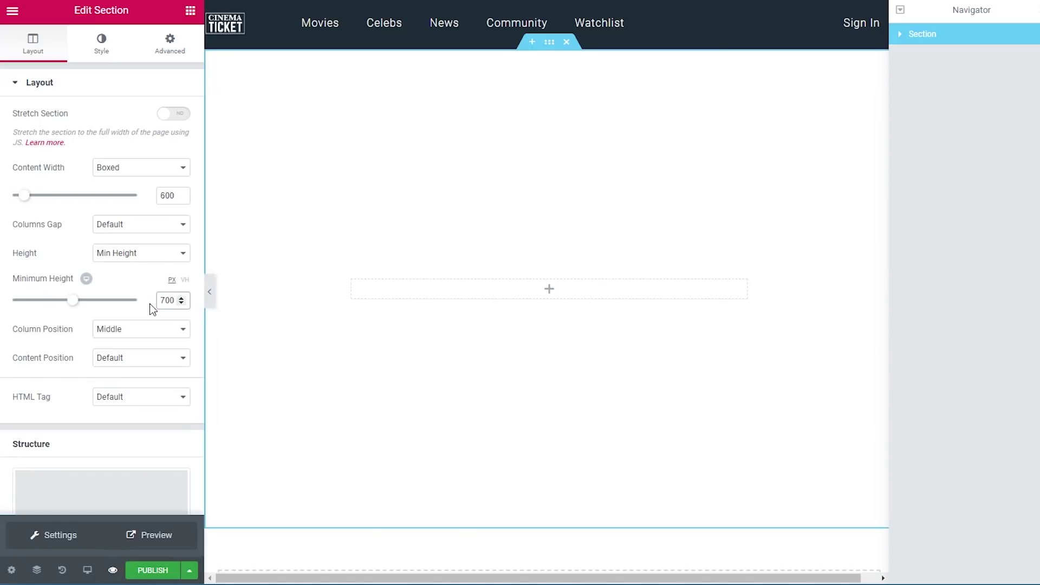
# Step: Give the section a classic background using Cover.jpg from the media library
pyautogui.click(99, 48)
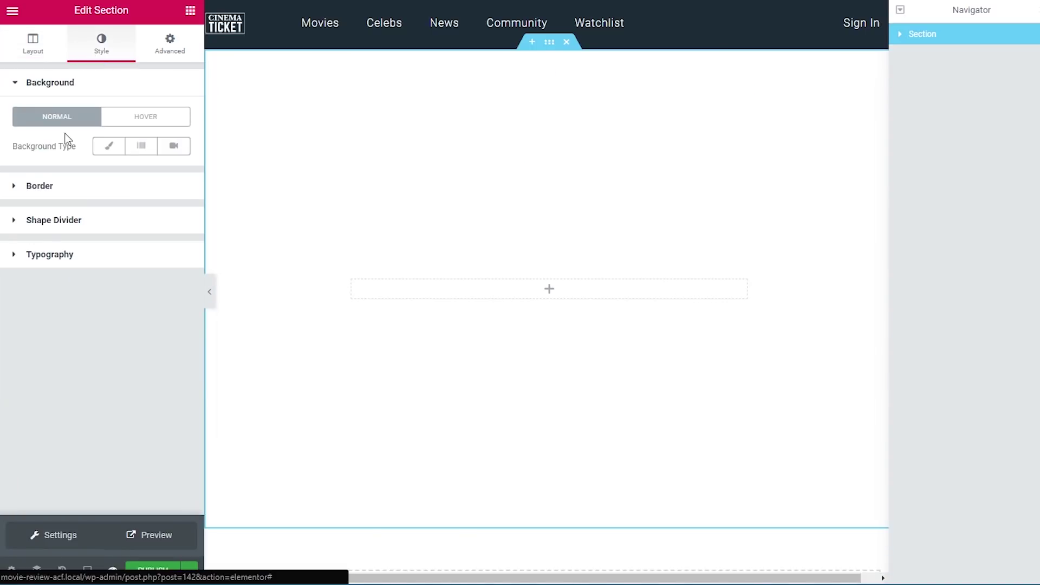
pyautogui.click(109, 155)
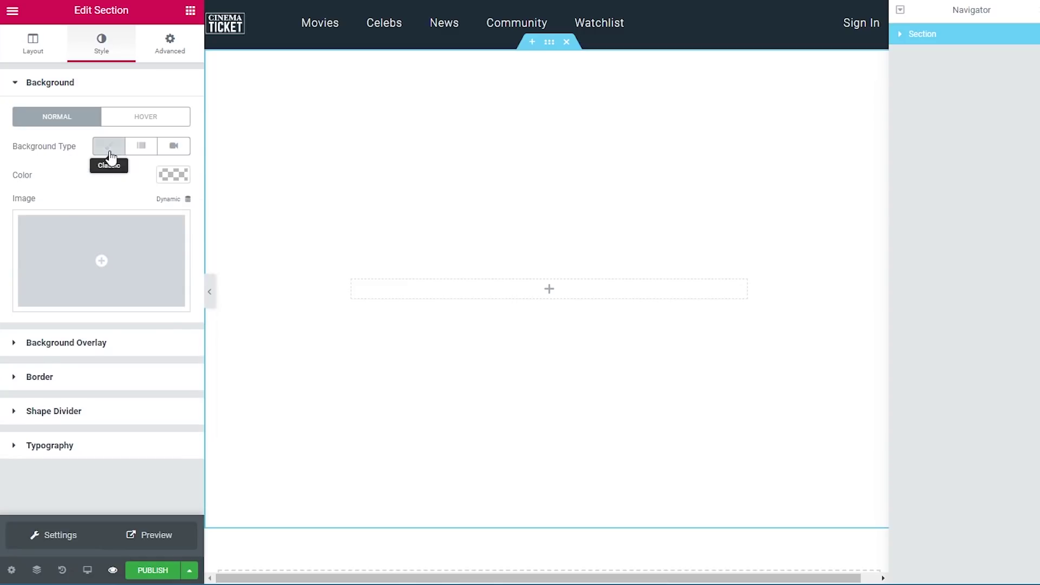
pyautogui.click(103, 262)
pyautogui.click(305, 279)
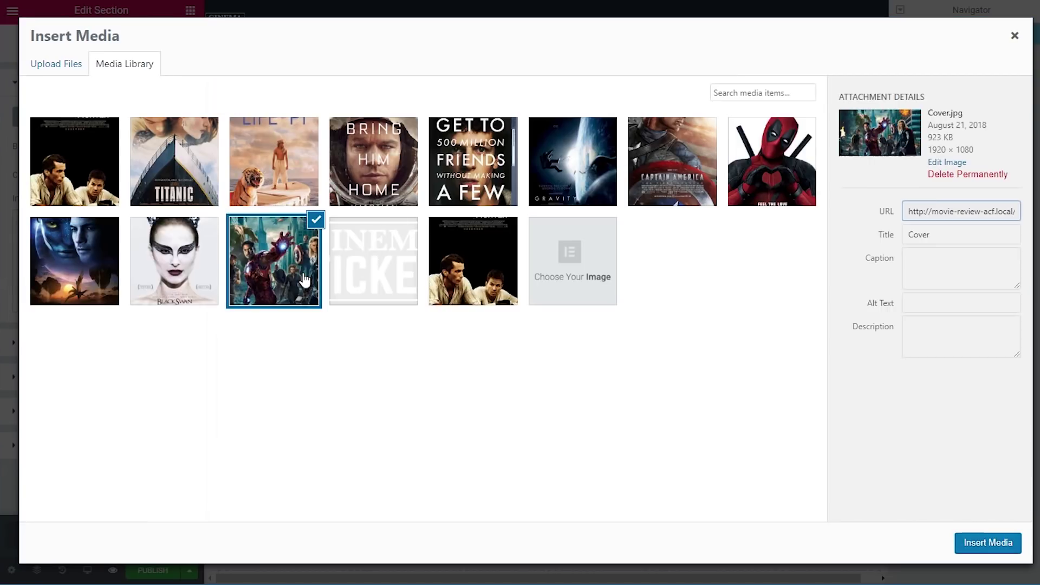
pyautogui.click(1004, 544)
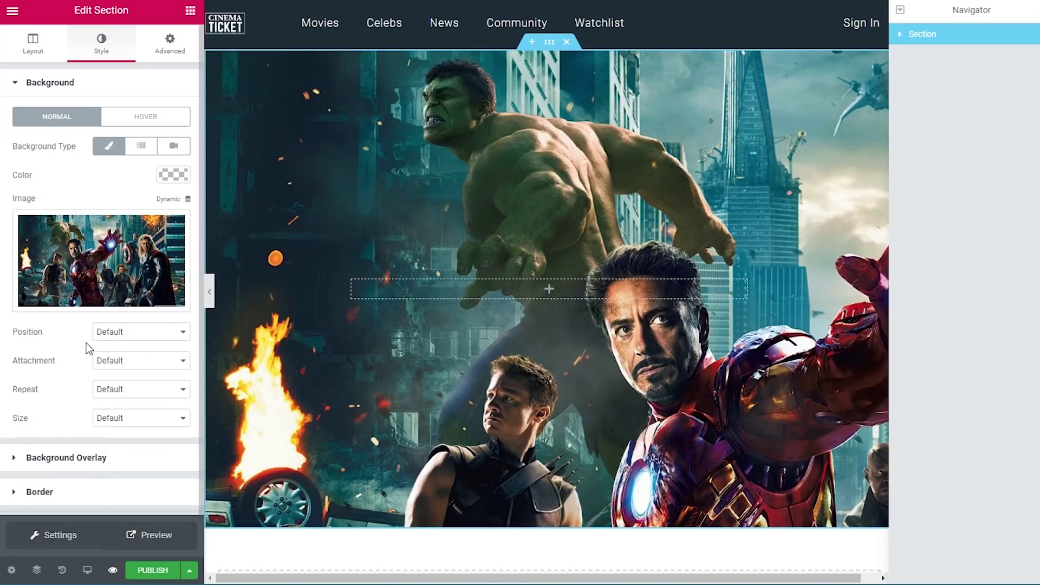
# Step: Set the section's background image position to Center Center and its size to Cover
pyautogui.click(111, 342)
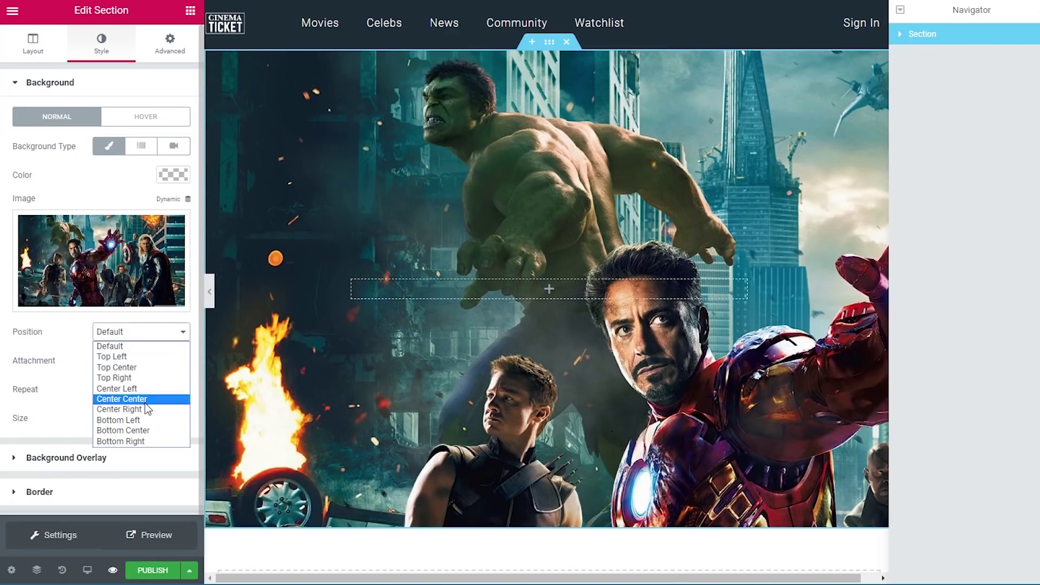
pyautogui.click(147, 402)
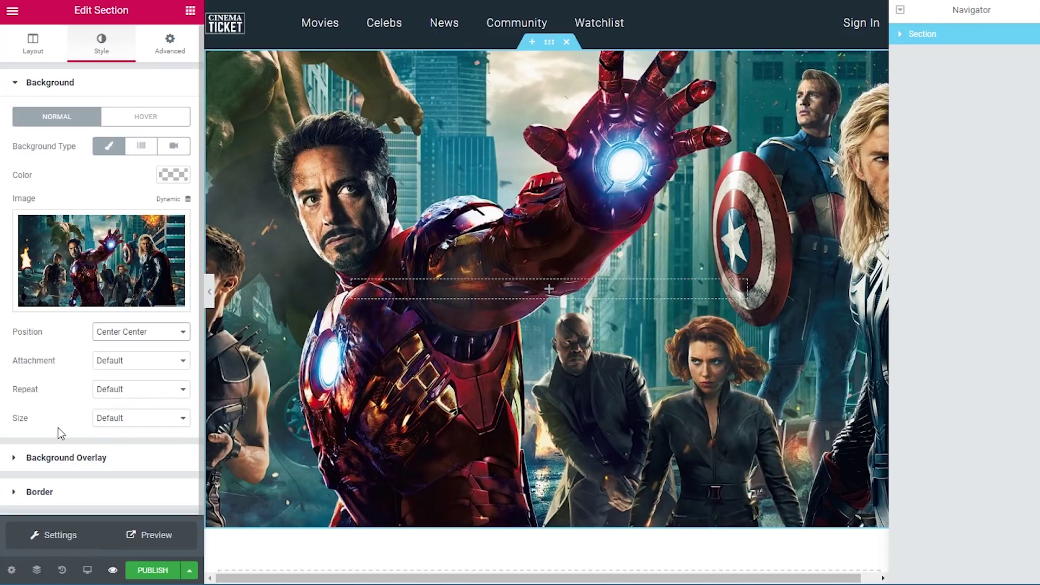
pyautogui.click(103, 421)
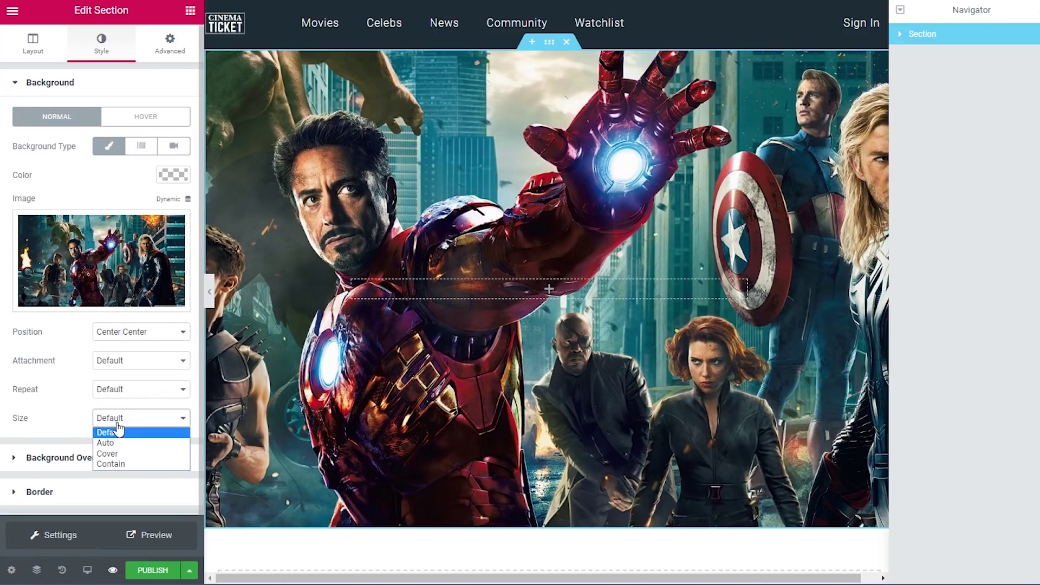
pyautogui.click(125, 452)
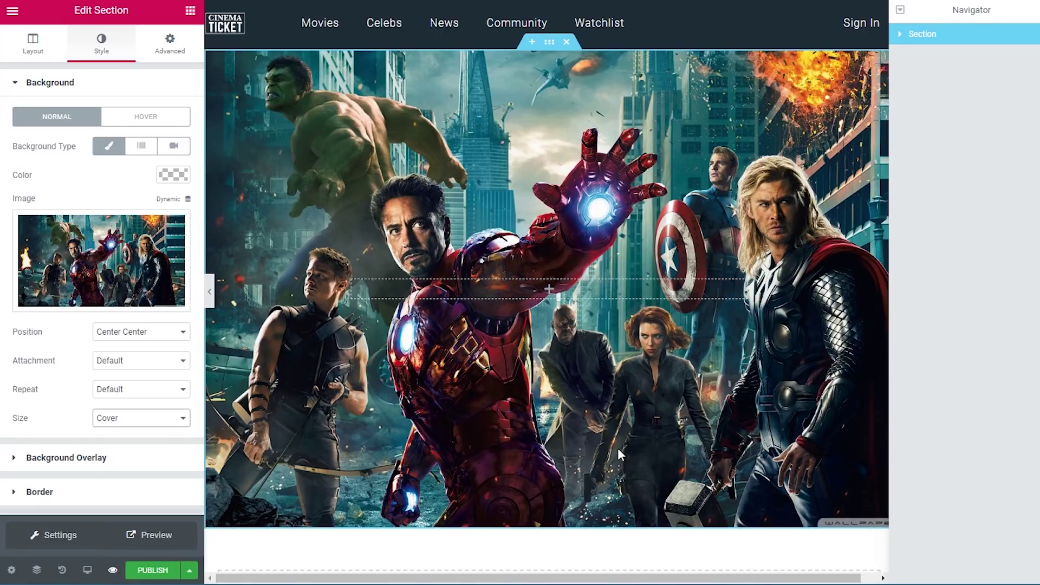
# Step: Add a classic background overlay to the section in near-black #0c0c0c with the colour's alpha lowered to about 0.5
pyautogui.click(93, 461)
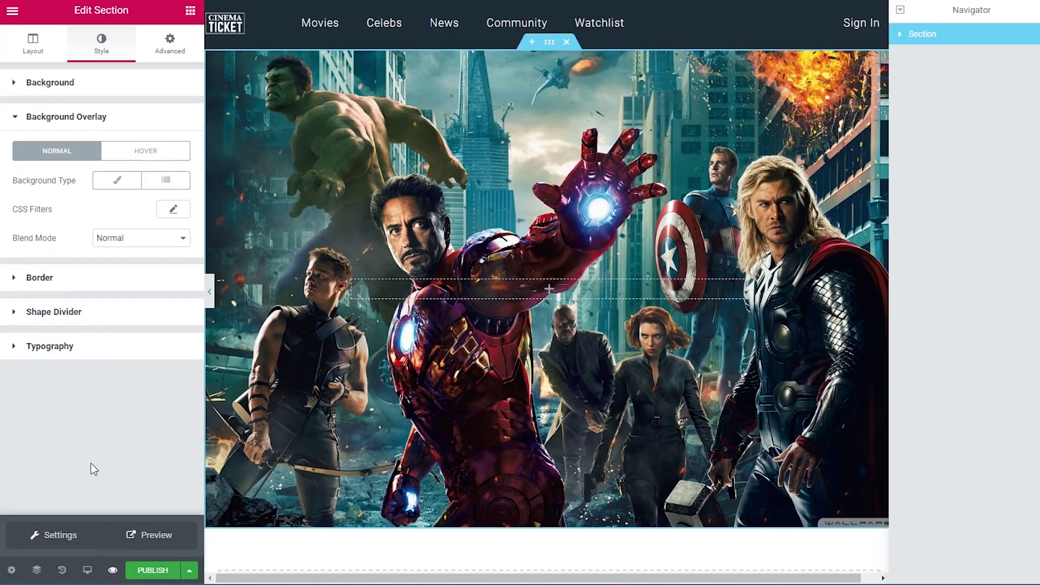
pyautogui.click(115, 184)
pyautogui.click(173, 208)
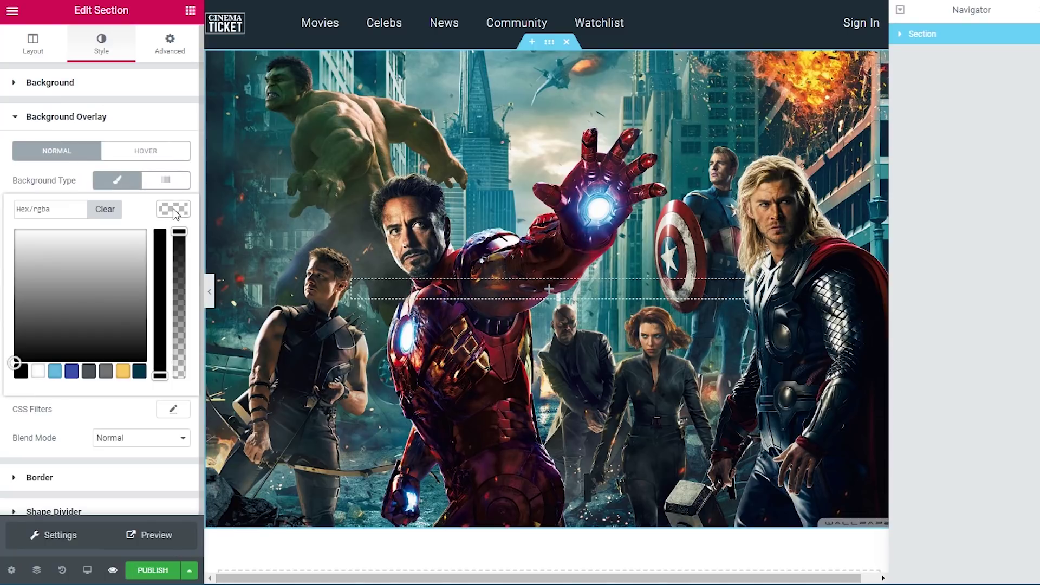
pyautogui.click(15, 356)
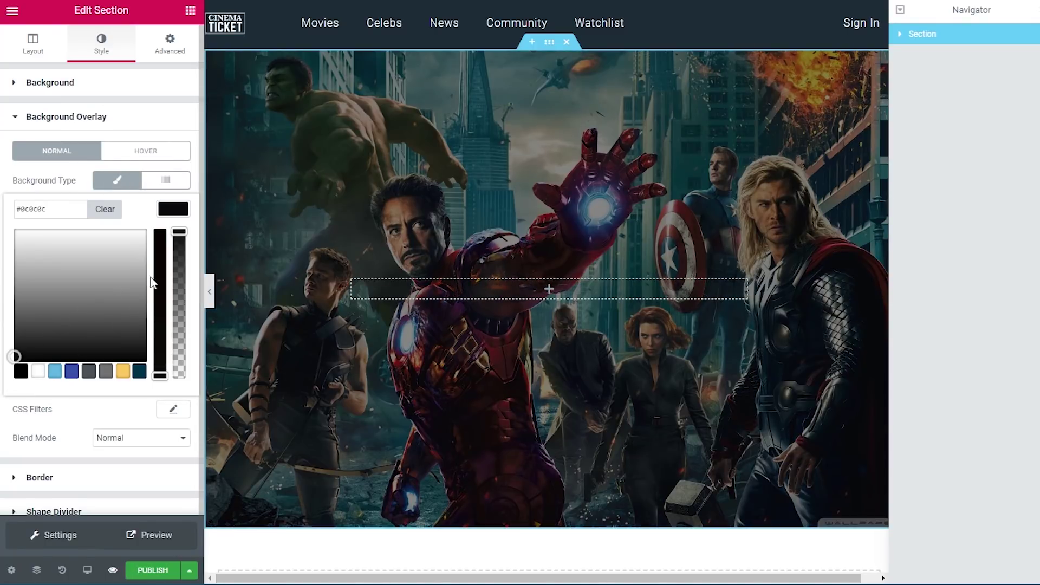
pyautogui.moveTo(184, 230); pyautogui.dragTo(180, 298)
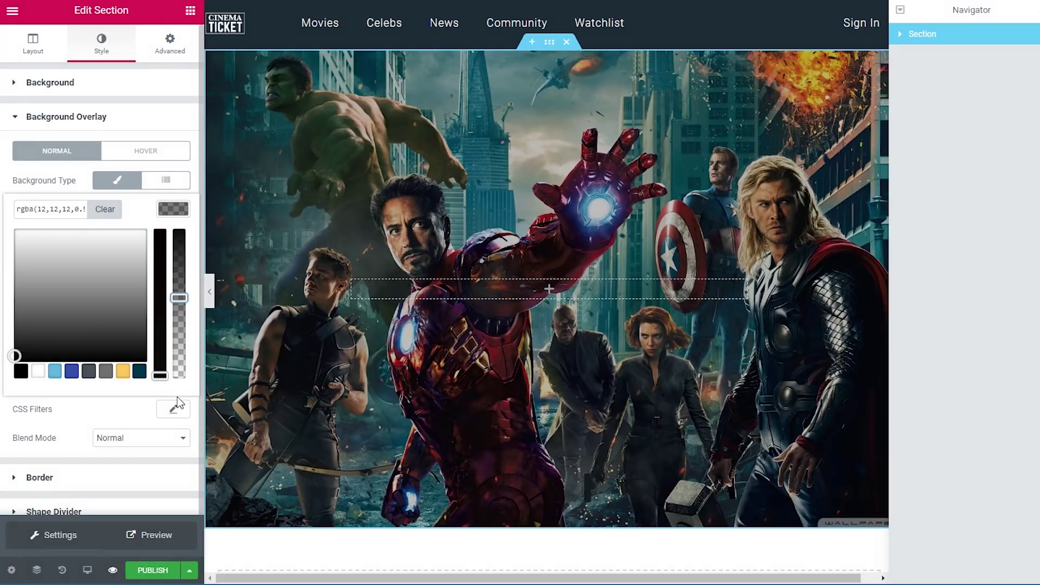
pyautogui.click(173, 208)
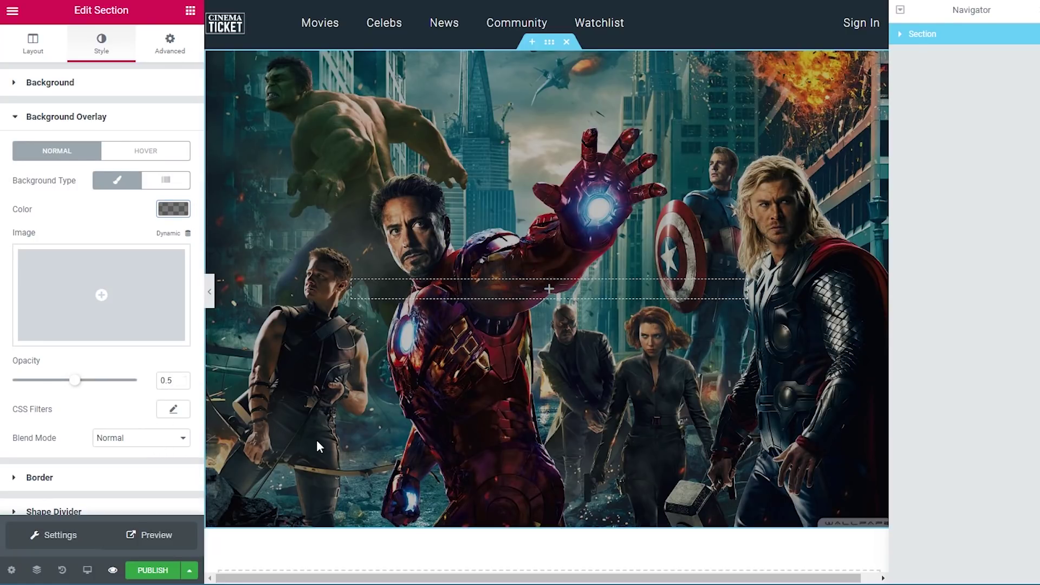
# Step: Place a Search Form widget in the hero section's column and set its size to 60
pyautogui.click(190, 12)
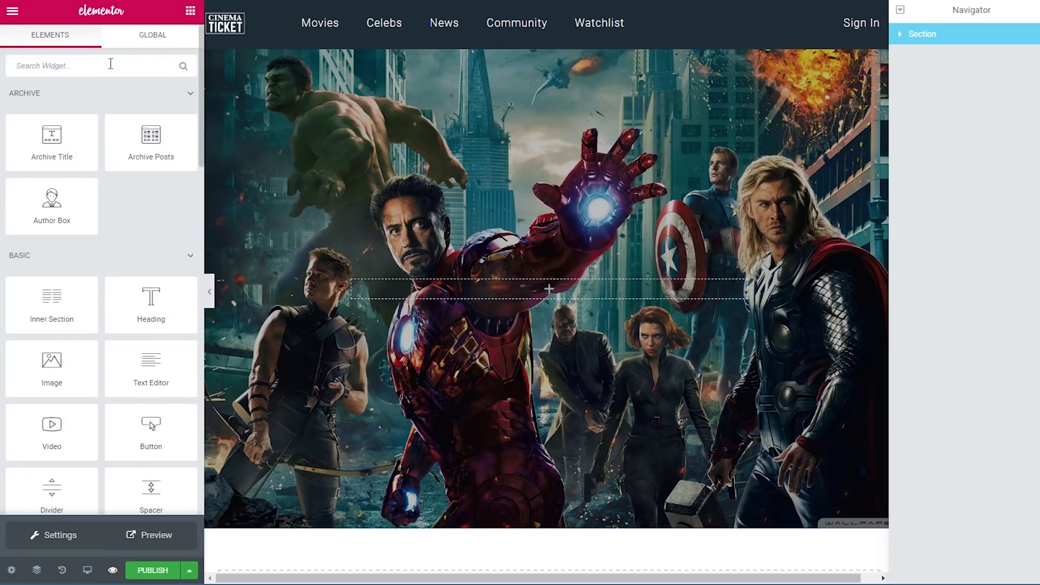
pyautogui.write('sea')
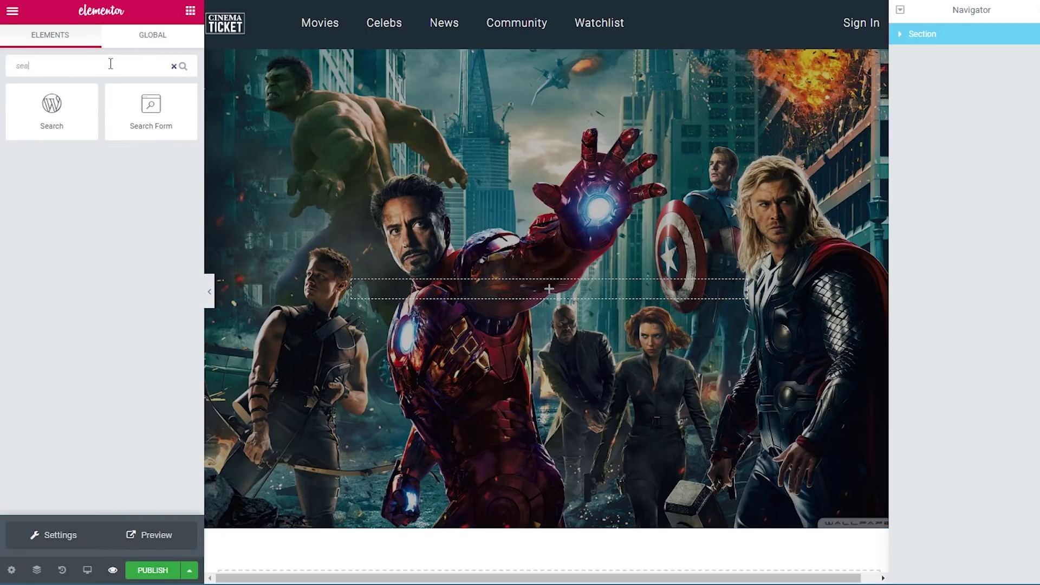
pyautogui.moveTo(150, 119); pyautogui.dragTo(465, 288)
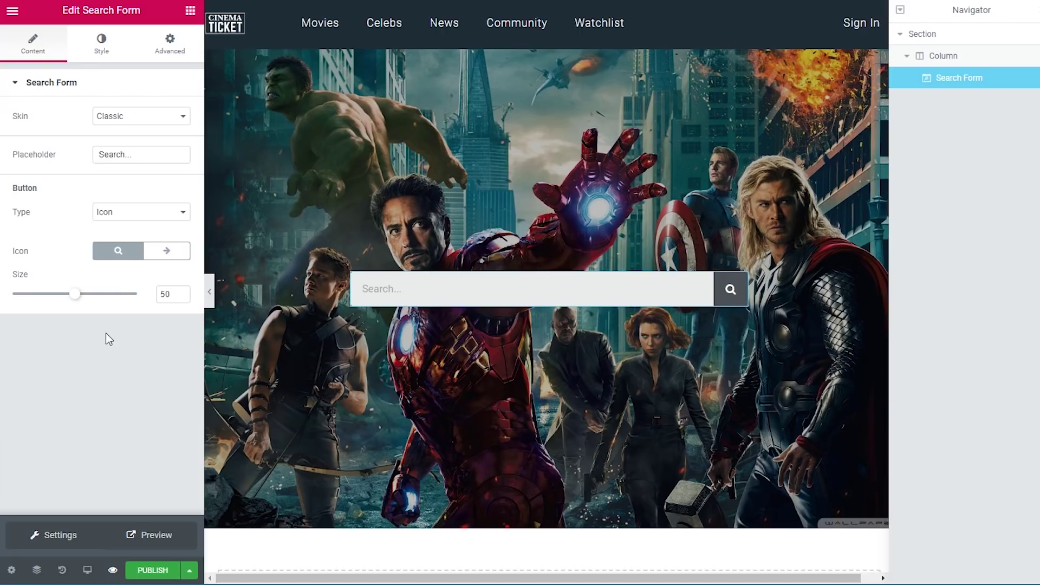
pyautogui.doubleClick(173, 293)
pyautogui.write('60')
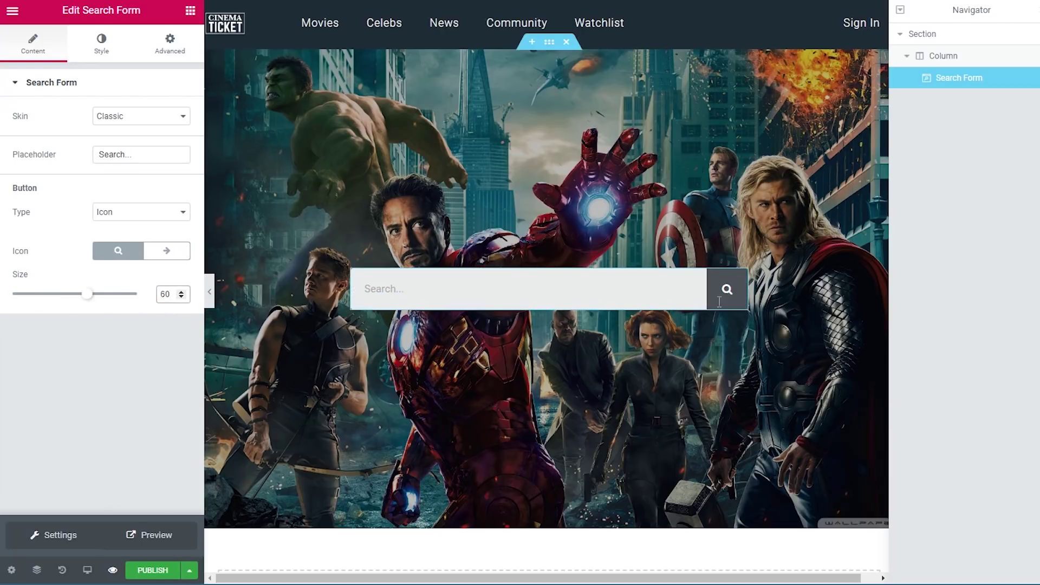
# Step: Style the search form's input with text colour #bababa and a white background
pyautogui.click(103, 44)
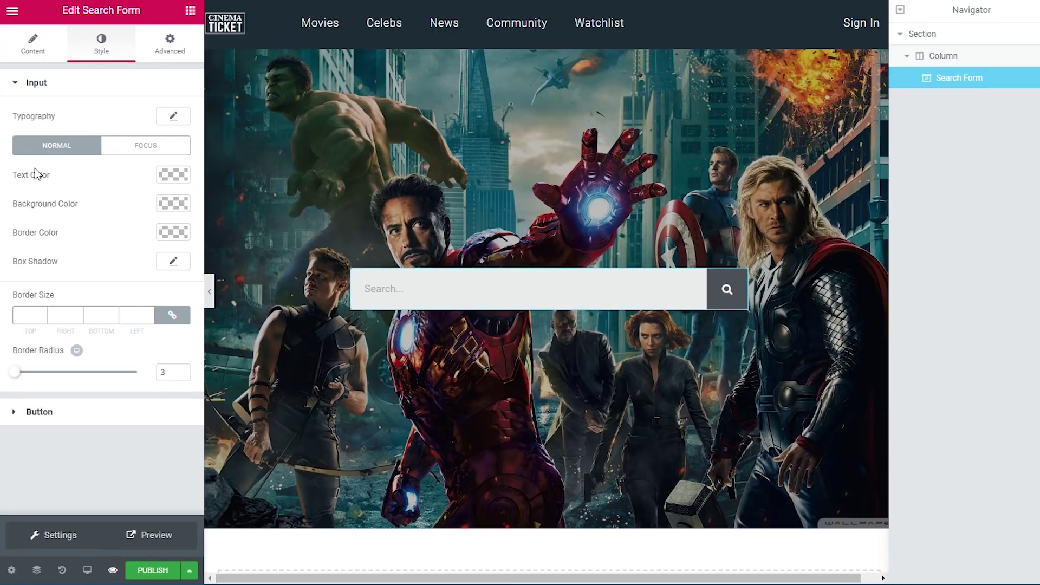
pyautogui.click(174, 175)
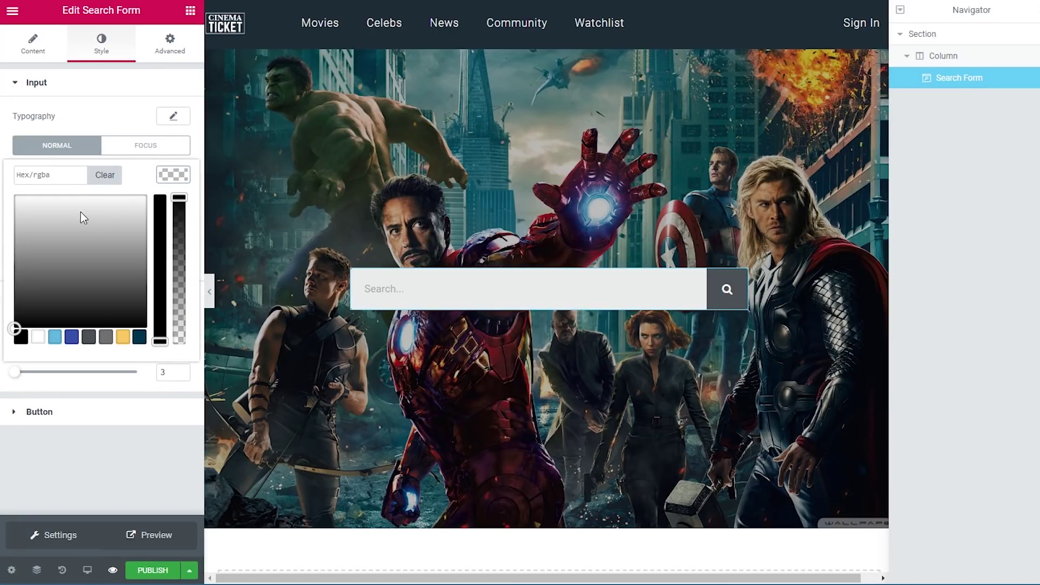
pyautogui.click(63, 182)
pyautogui.write('#bababa')
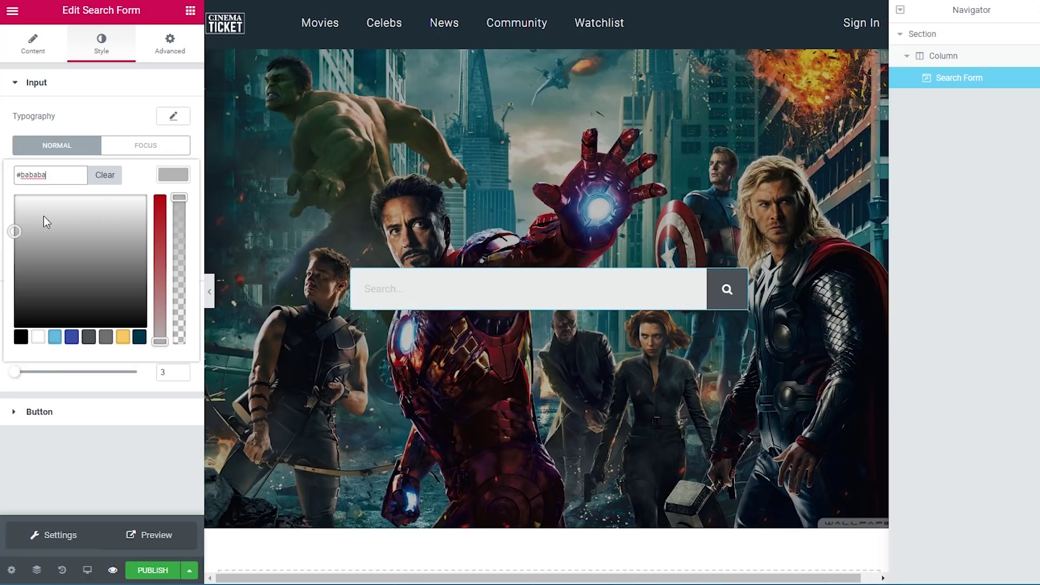
pyautogui.click(171, 174)
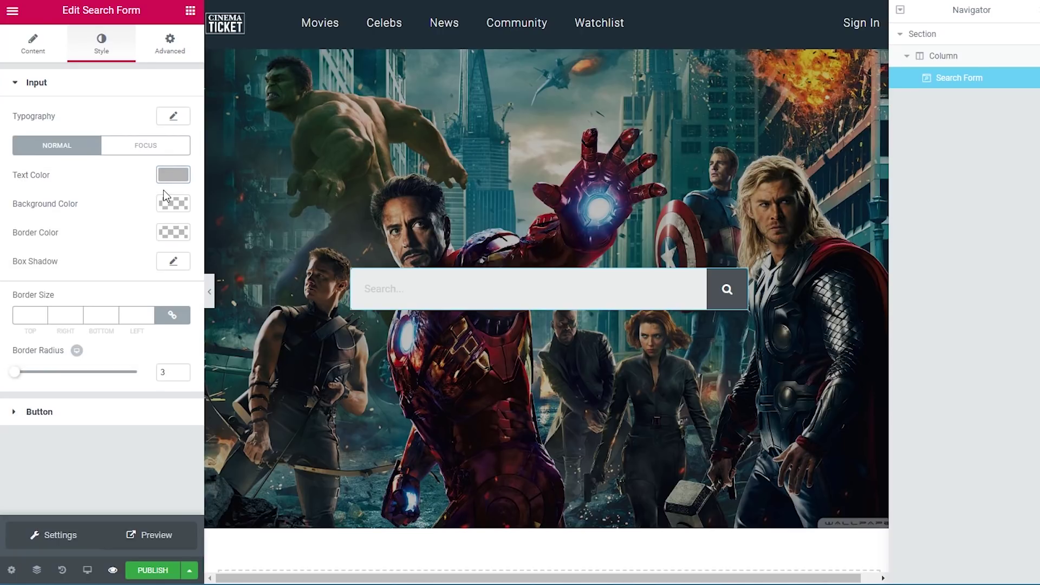
pyautogui.click(164, 202)
pyautogui.moveTo(55, 260); pyautogui.dragTo(2, 192)
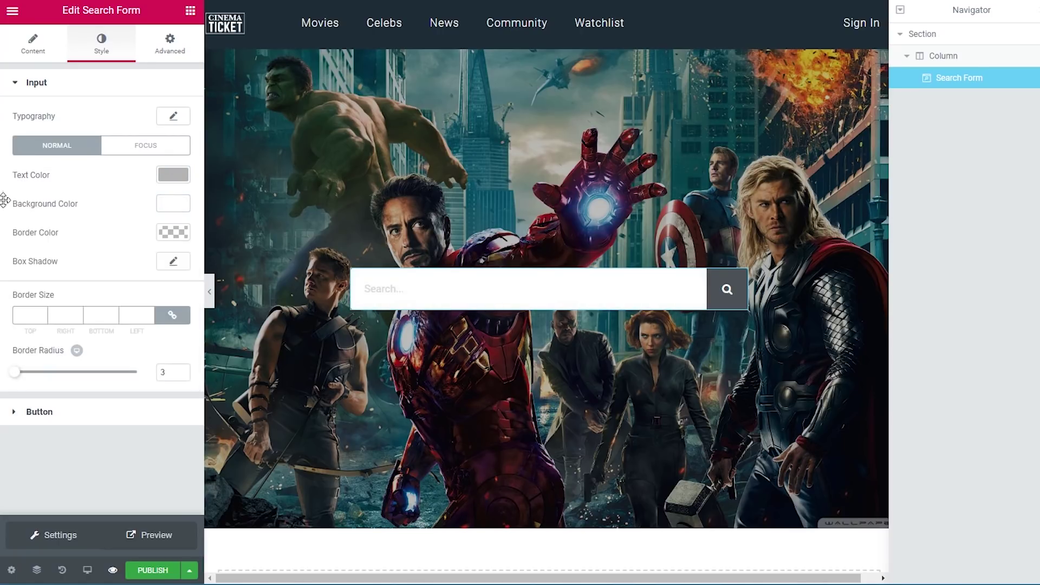
# Step: Give the search input a #7a7a7a border with a size of 1 on all sides
pyautogui.click(173, 233)
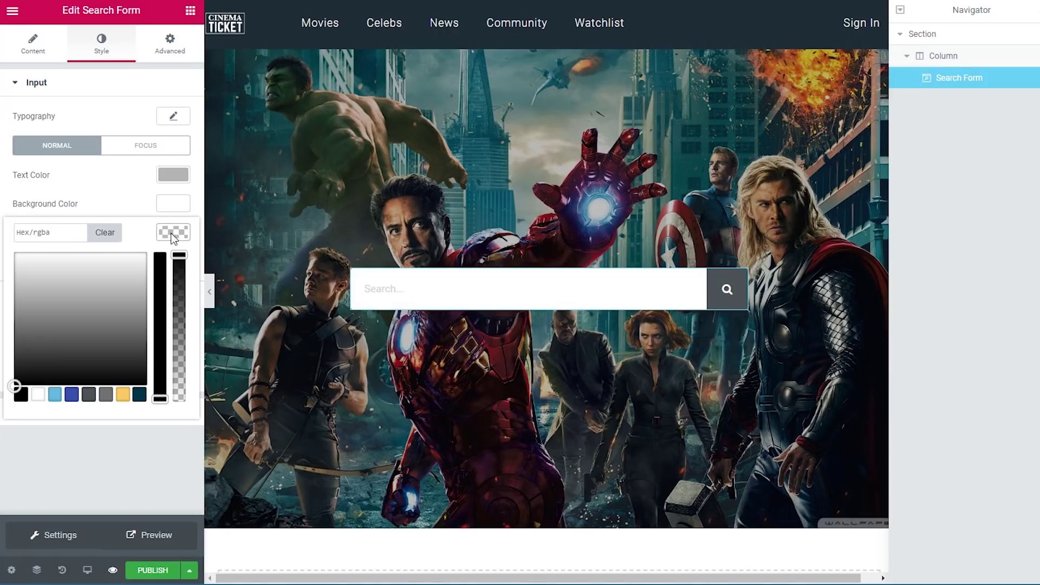
pyautogui.click(105, 395)
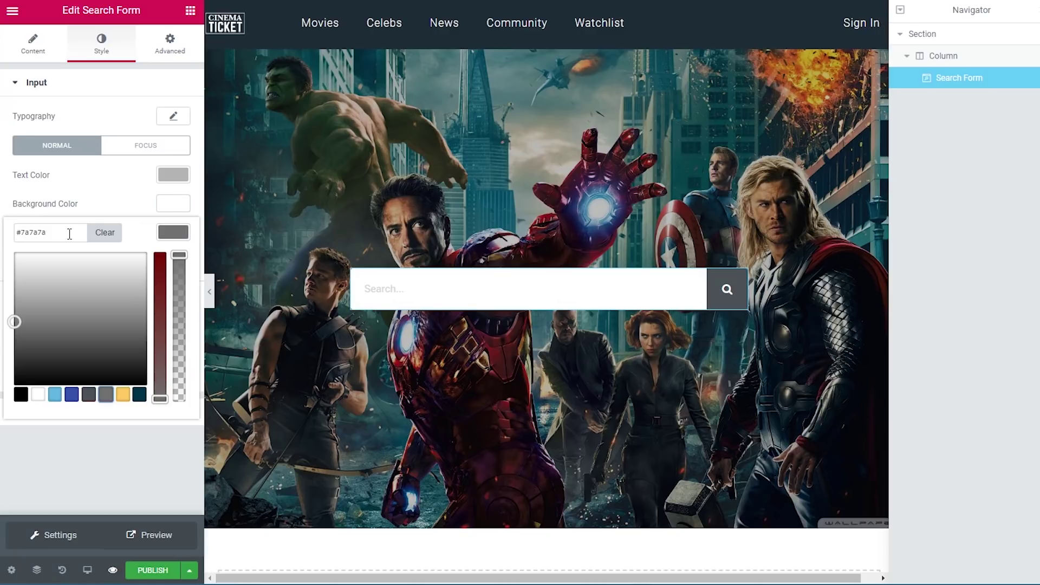
pyautogui.click(171, 230)
pyautogui.click(17, 315)
pyautogui.write('1')
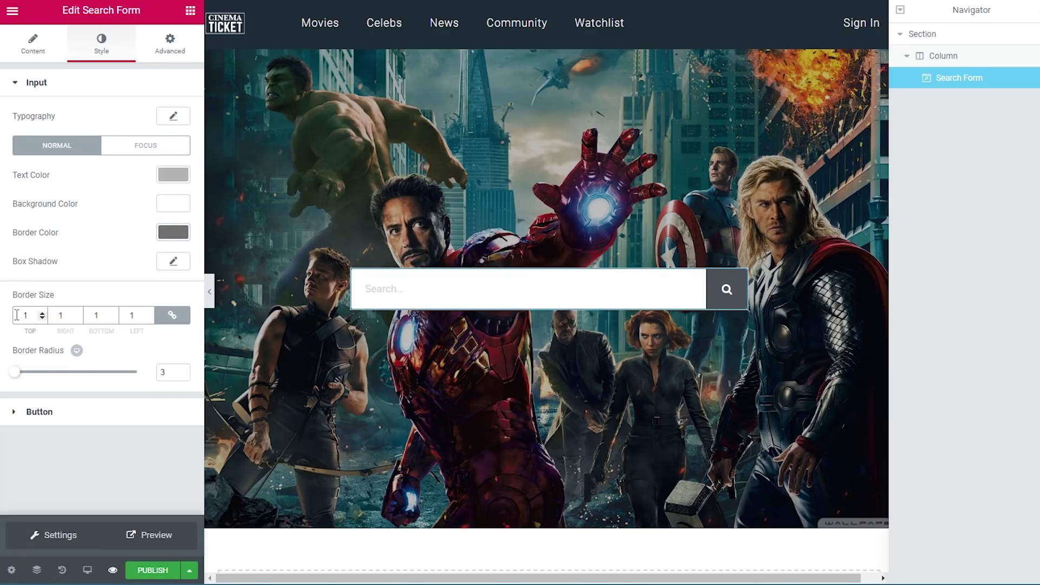
# Step: Set the search button's text colour to grey #7a7a7a and its background colour to yellow #fad168
pyautogui.click(87, 417)
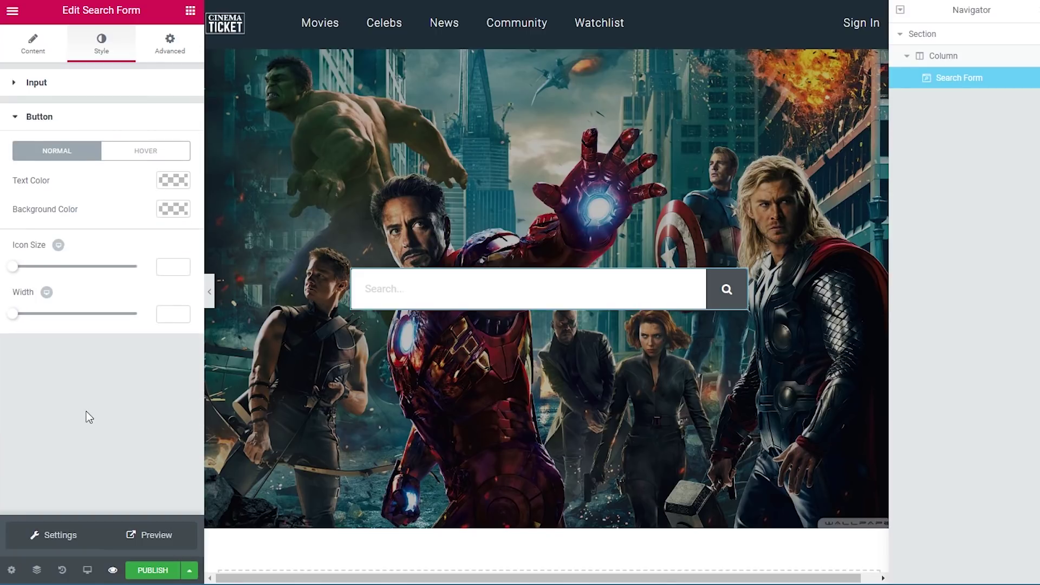
pyautogui.click(171, 180)
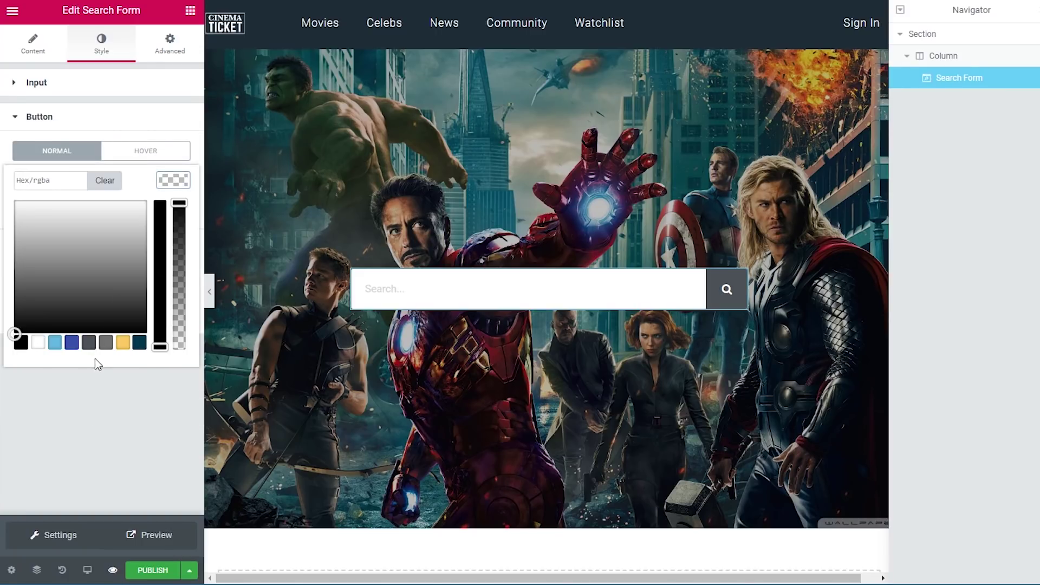
pyautogui.click(106, 341)
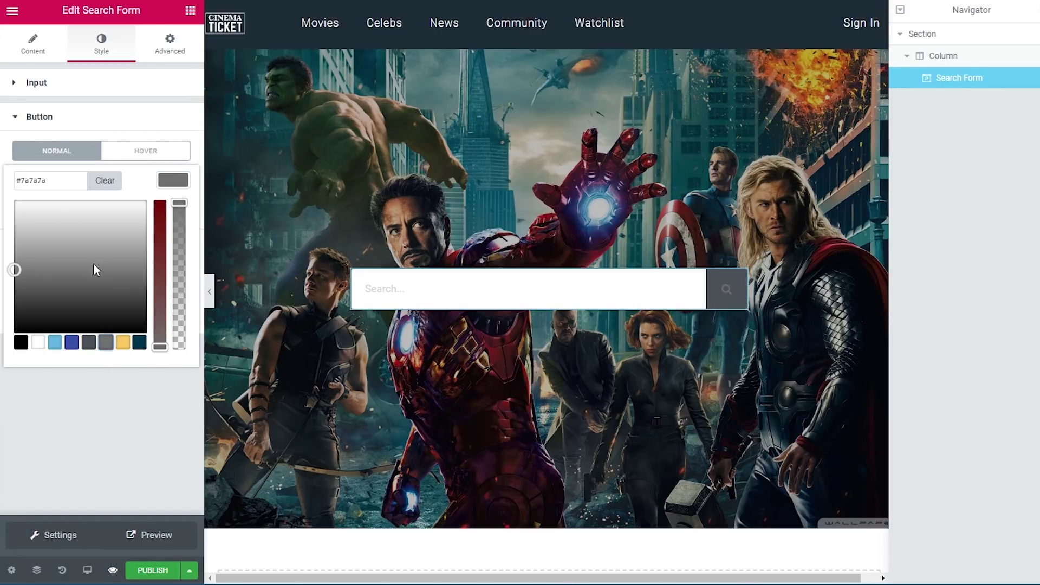
pyautogui.click(96, 422)
pyautogui.click(171, 209)
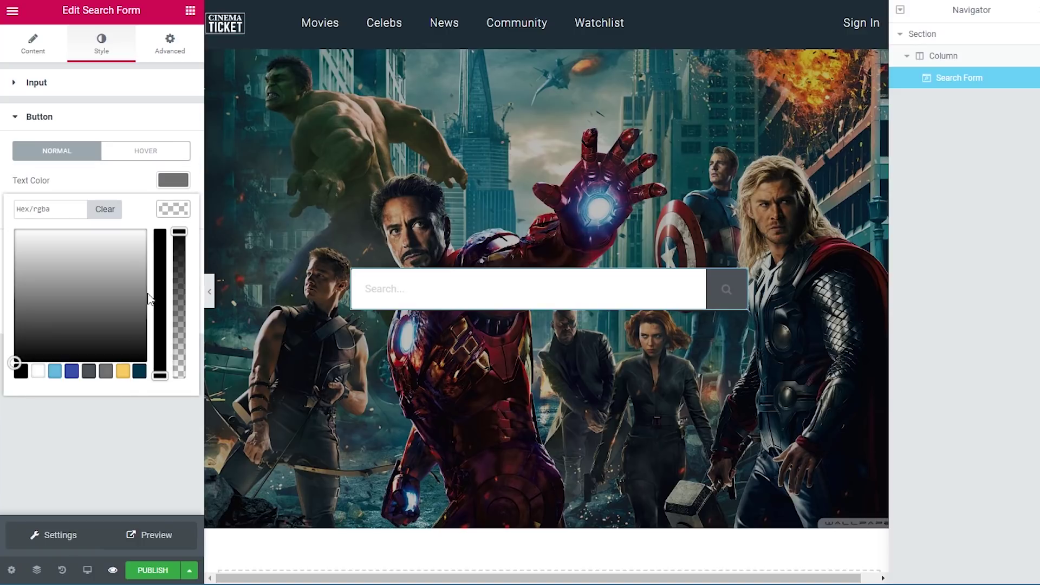
pyautogui.click(123, 371)
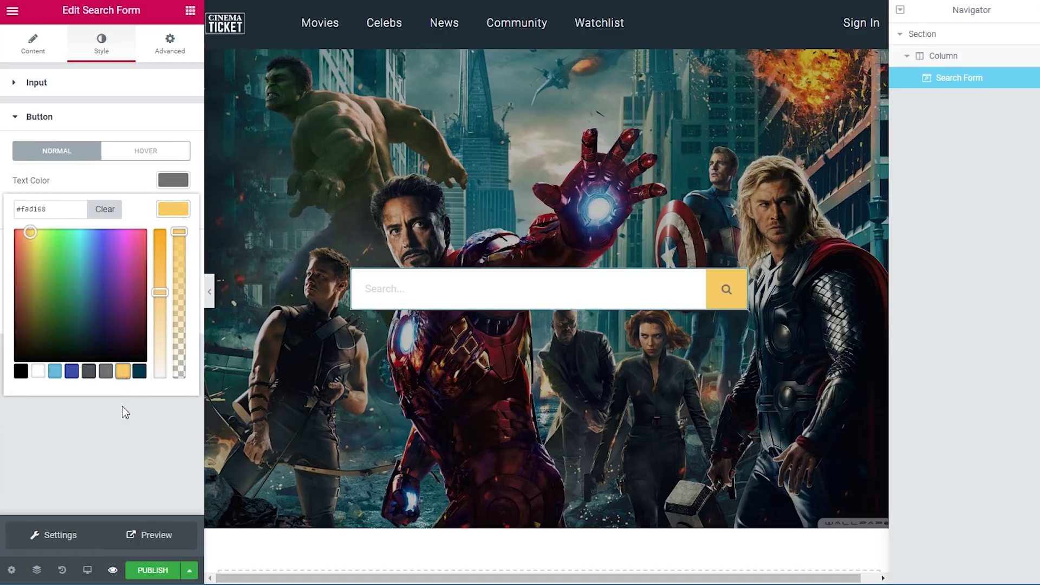
pyautogui.click(123, 443)
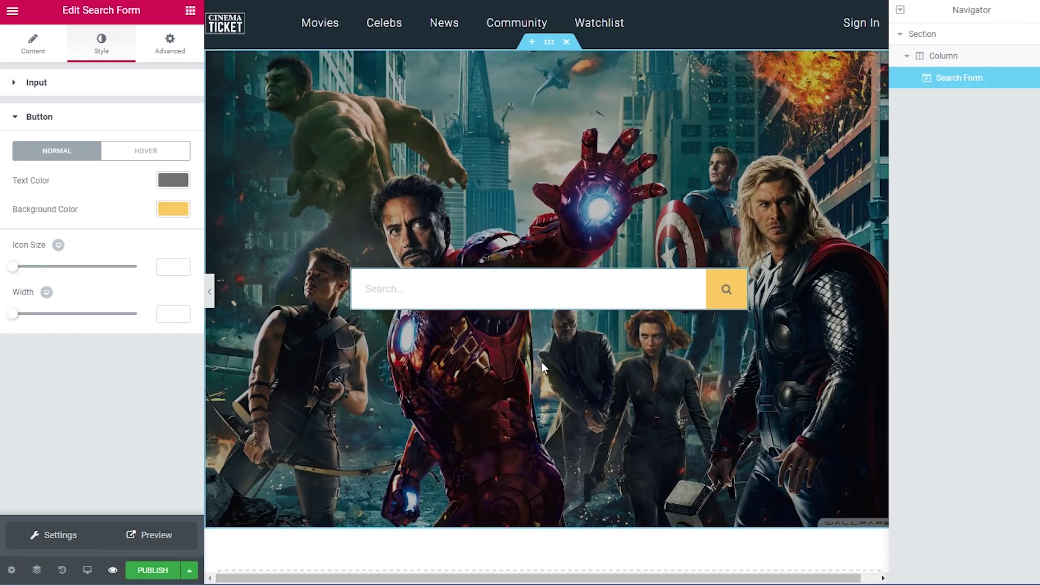
pyautogui.click(558, 376)
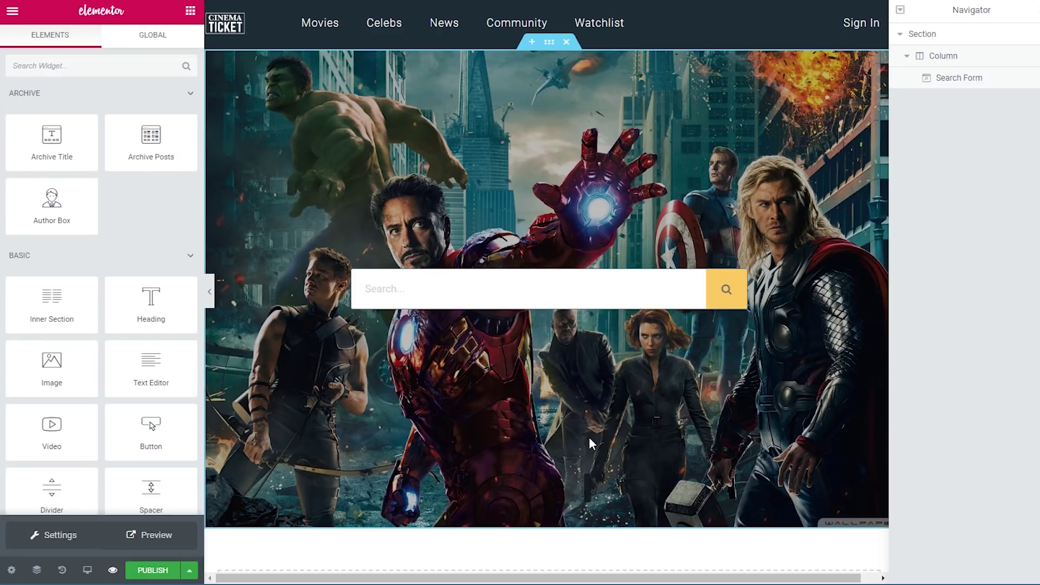
# Step: Add a single-column section below the hero and give it a classic white #ffffff background
pyautogui.scroll(-5, 581, 438)
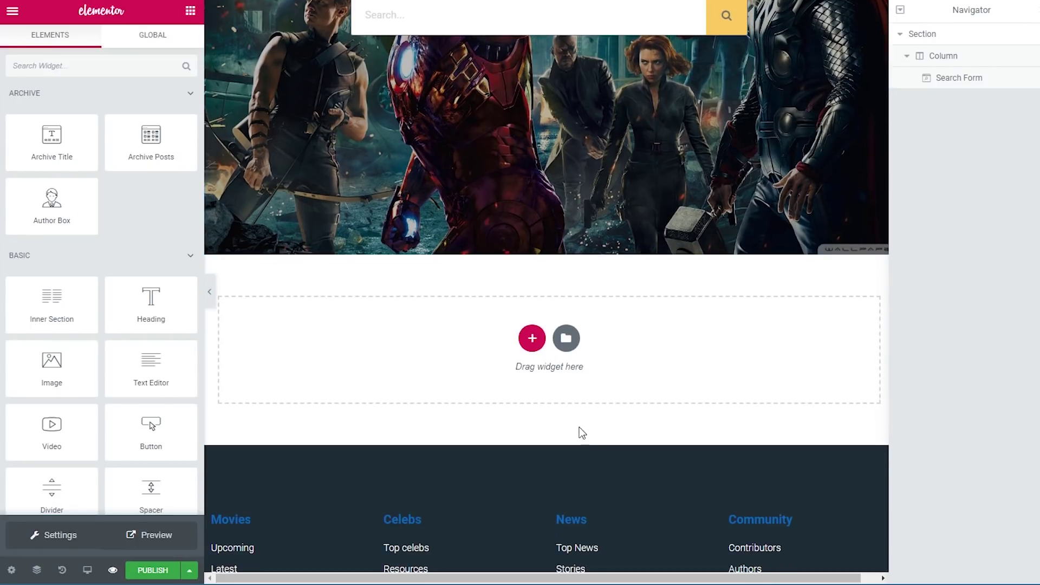
pyautogui.click(522, 341)
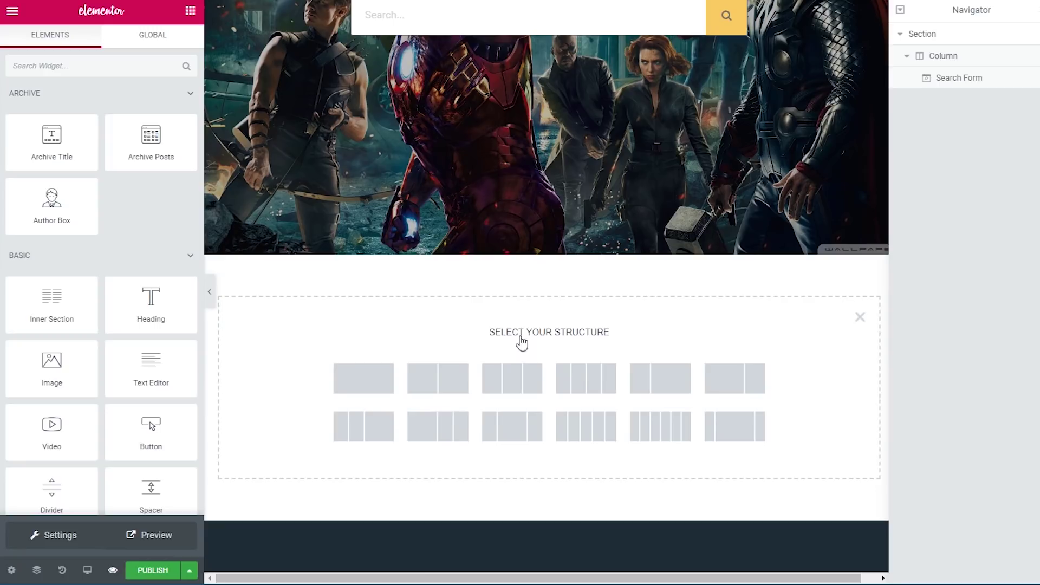
pyautogui.click(362, 375)
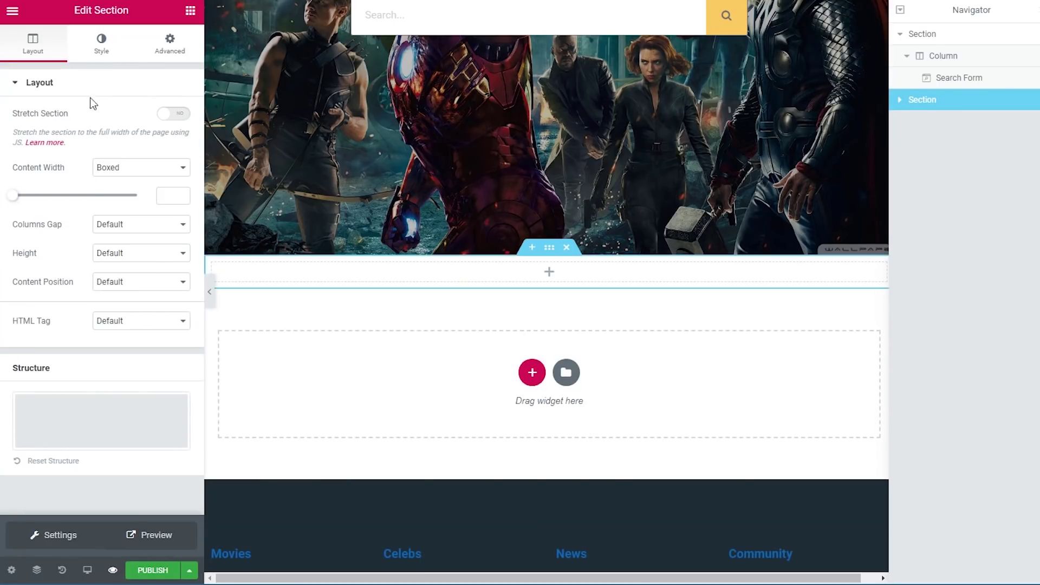
pyautogui.click(102, 44)
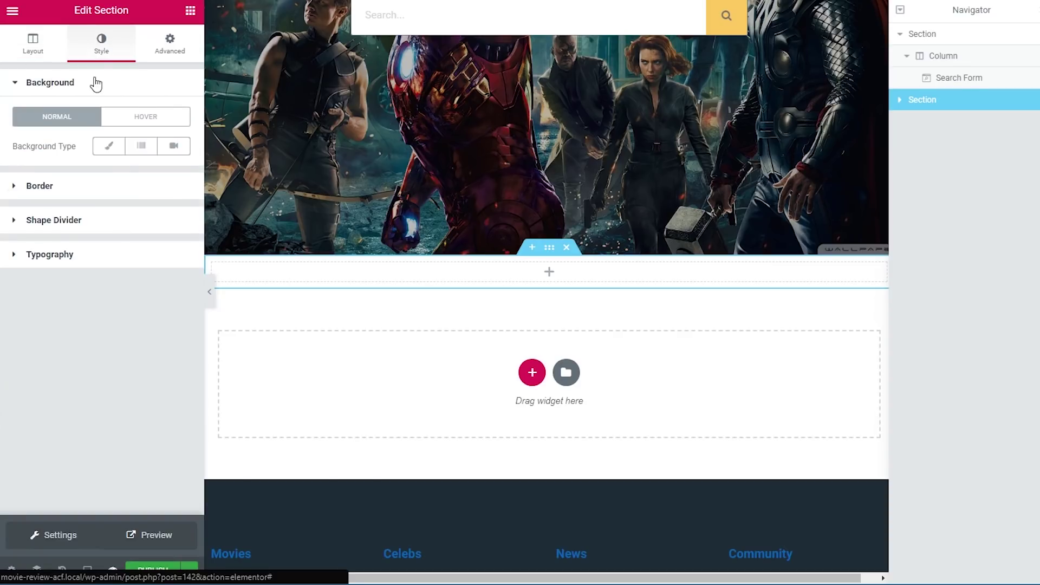
pyautogui.click(109, 146)
pyautogui.click(172, 176)
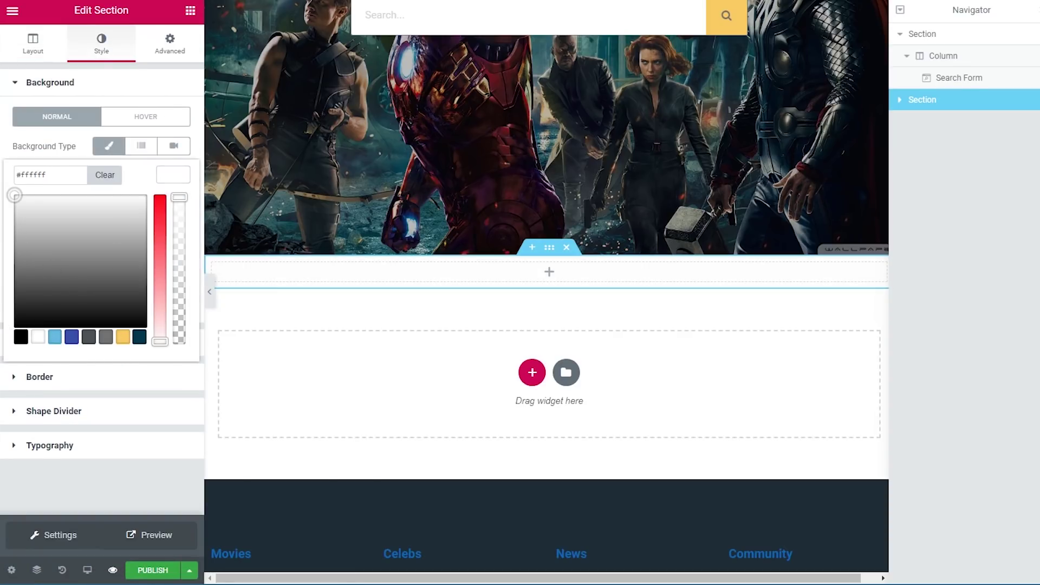
pyautogui.click(76, 138)
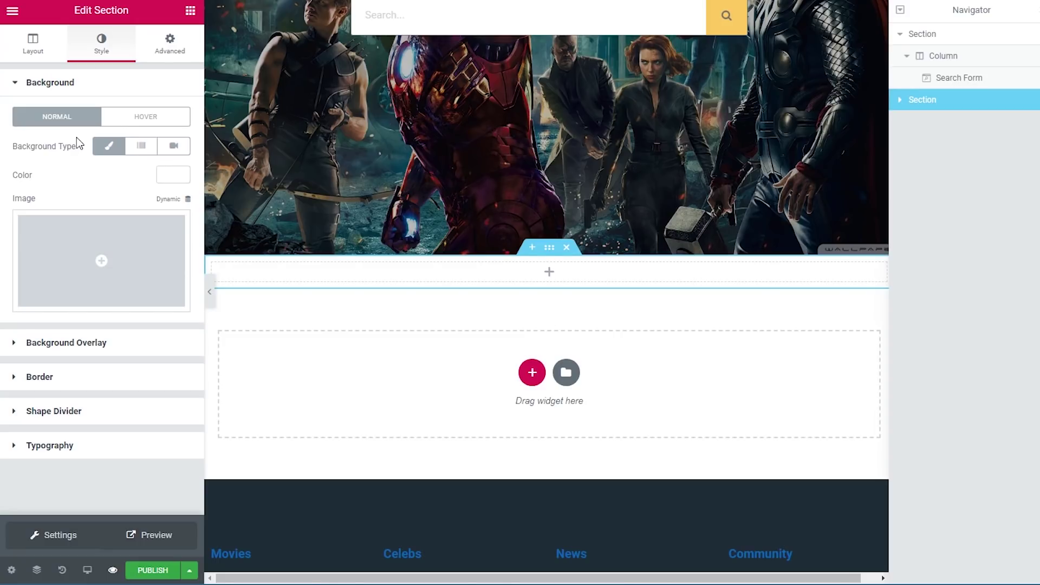
# Step: Unlink the new section's padding values and set the top and bottom padding to 3%
pyautogui.click(168, 58)
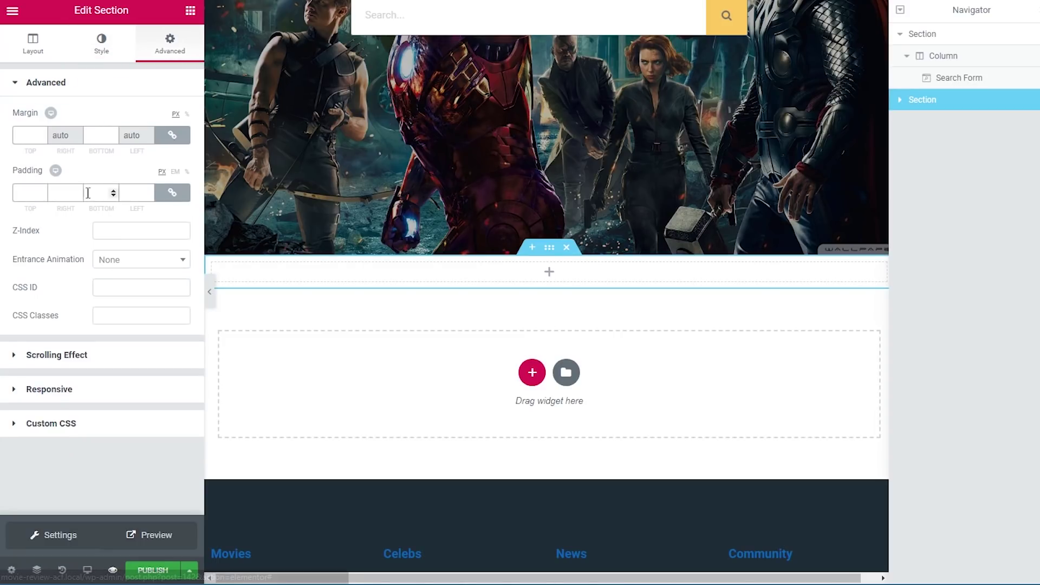
pyautogui.click(171, 195)
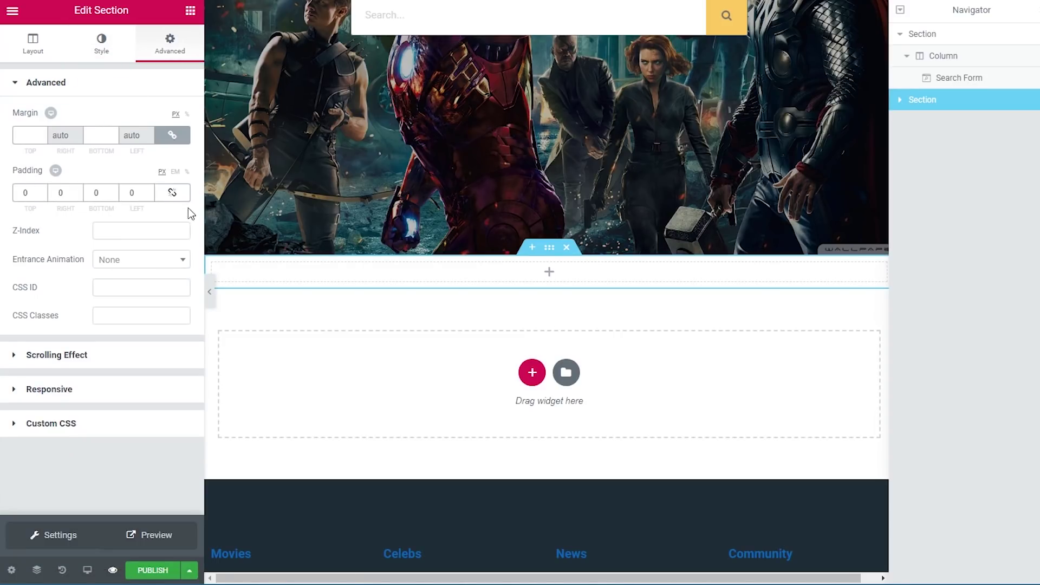
pyautogui.click(187, 172)
pyautogui.click(19, 195)
pyautogui.write('3')
pyautogui.press('Tab')
pyautogui.press('Tab')
pyautogui.write('3')
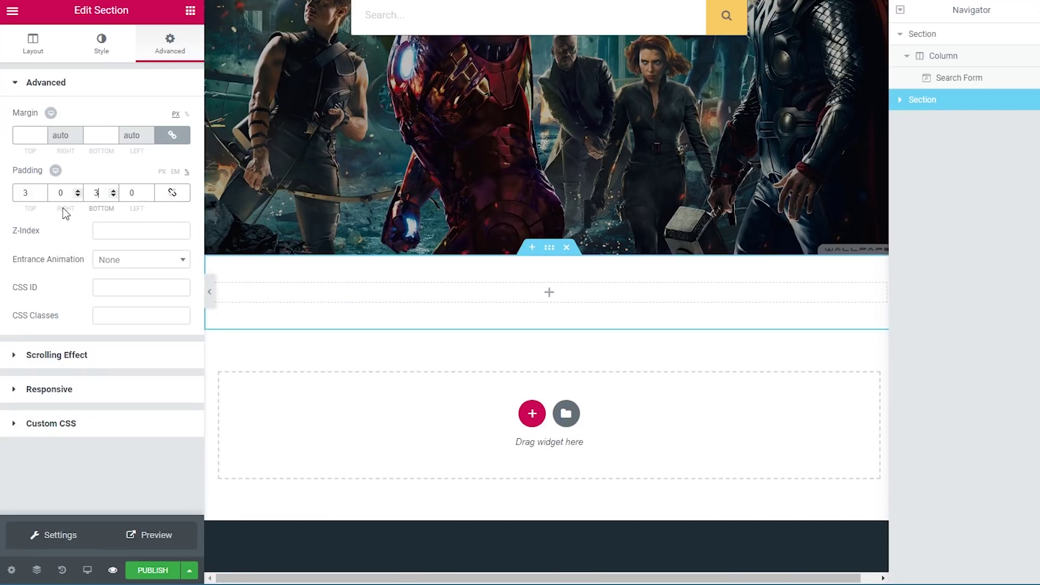
# Step: Place a Heading widget in the new section's column and title it "Movies"
pyautogui.click(191, 12)
pyautogui.moveTo(125, 295); pyautogui.dragTo(314, 297)
pyautogui.click(164, 155)
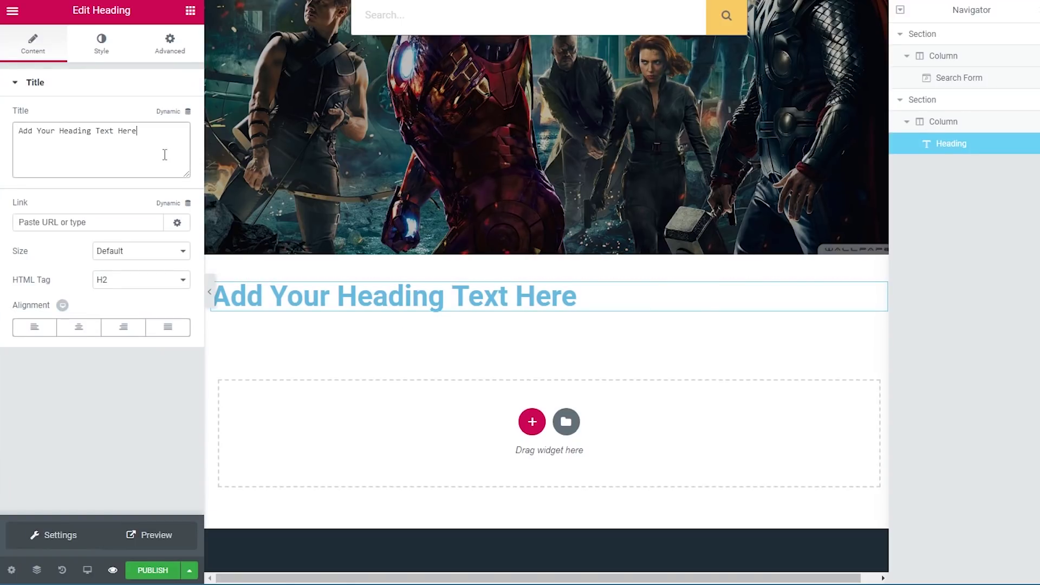
pyautogui.hotkey('ctrl', 'a')
pyautogui.write('Movies')
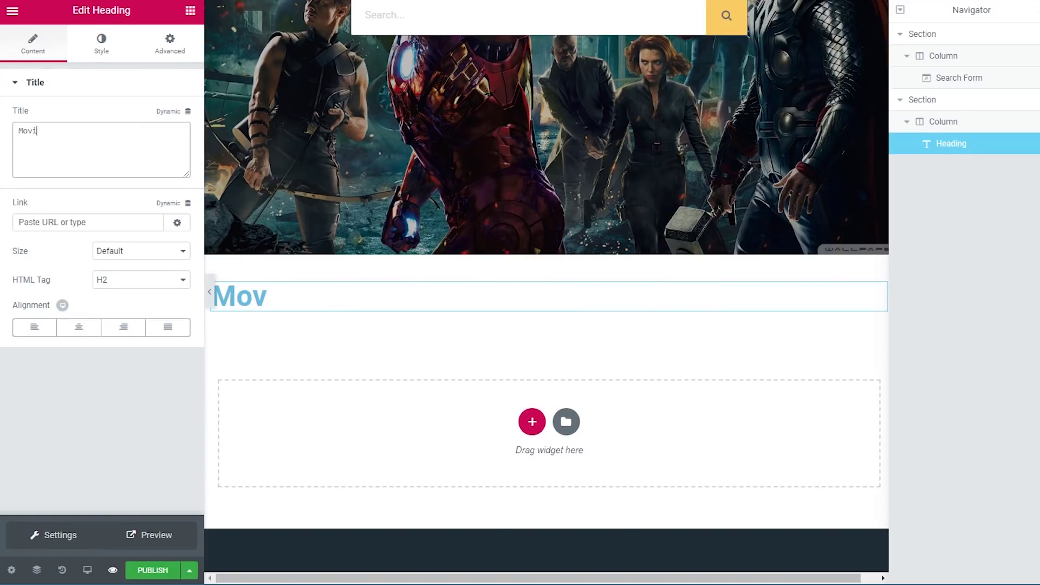
# Step: Set the Movies heading's text colour to the dark navy preset and its font size to 35 px
pyautogui.click(103, 60)
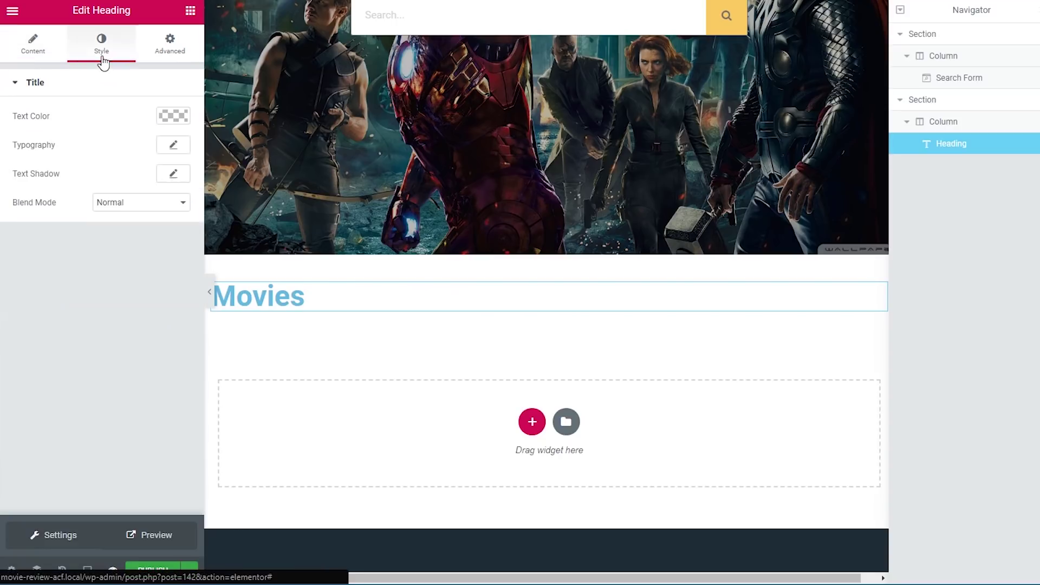
pyautogui.click(170, 115)
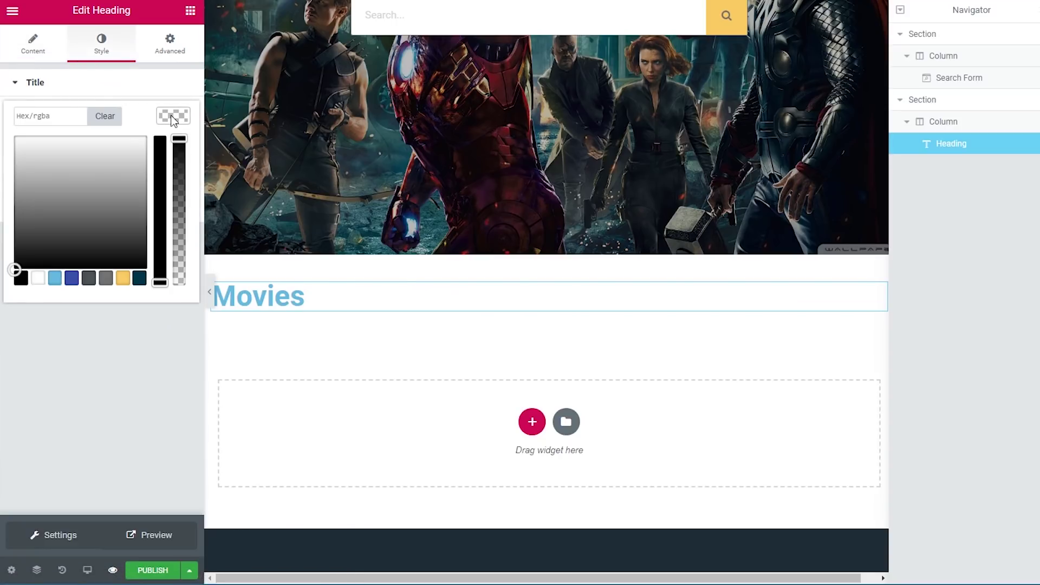
pyautogui.click(139, 280)
pyautogui.click(150, 340)
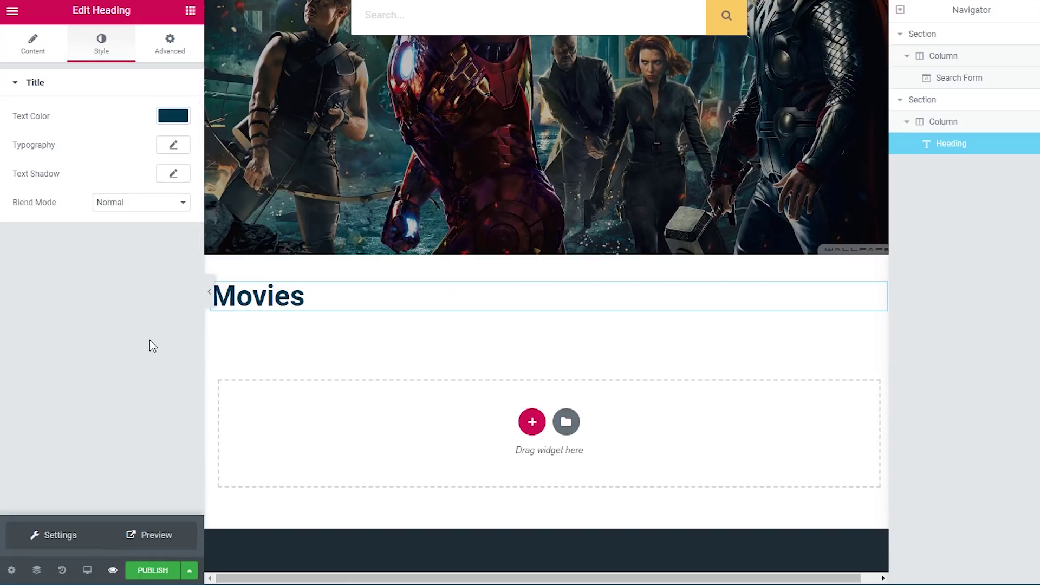
pyautogui.click(173, 145)
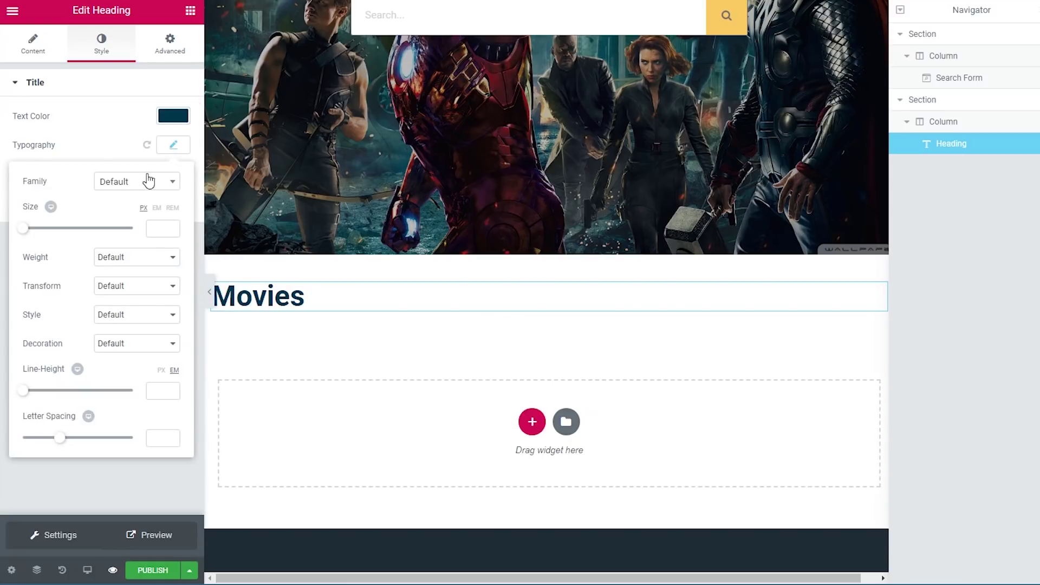
pyautogui.click(156, 222)
pyautogui.write('35')
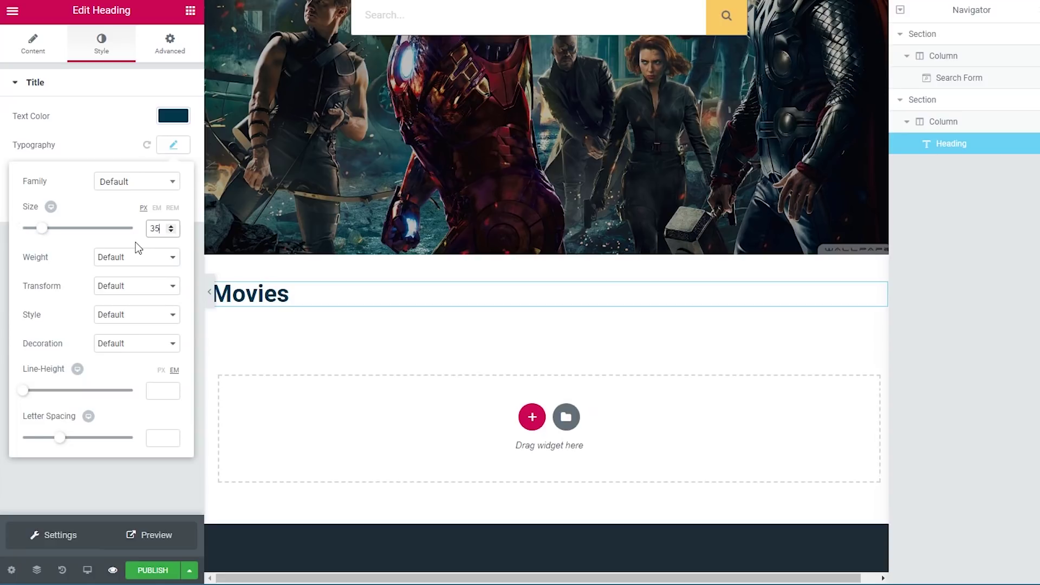
pyautogui.click(96, 207)
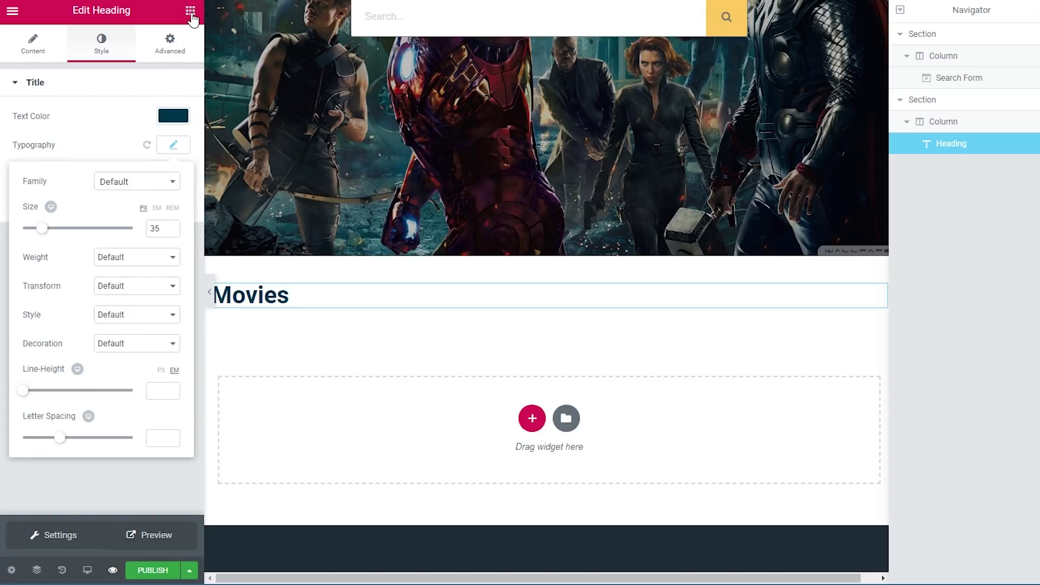
# Step: Place an Archive Posts widget below the Movies heading and set it to 4 columns
pyautogui.click(192, 14)
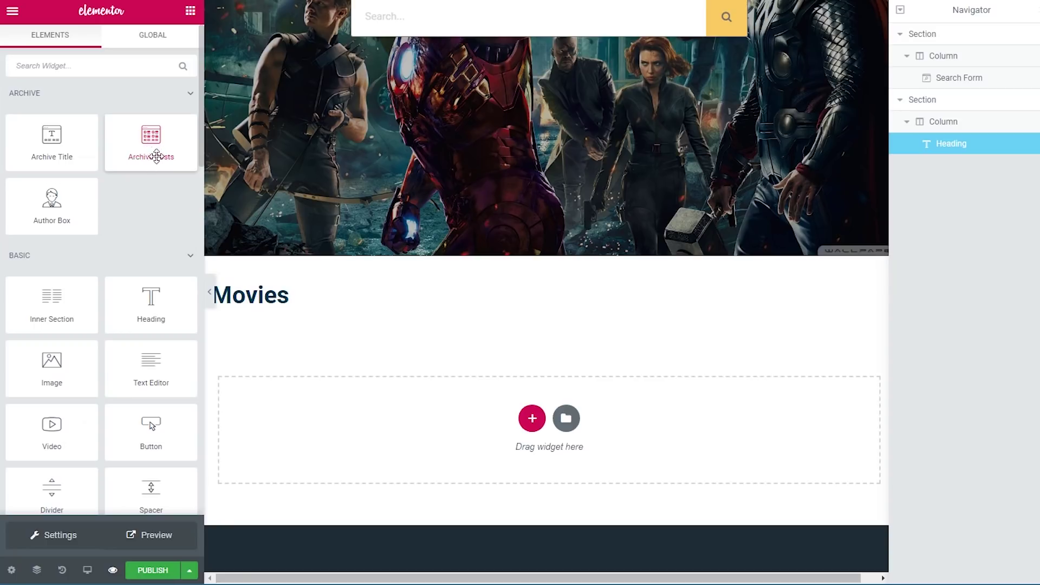
pyautogui.moveTo(157, 156); pyautogui.dragTo(278, 306)
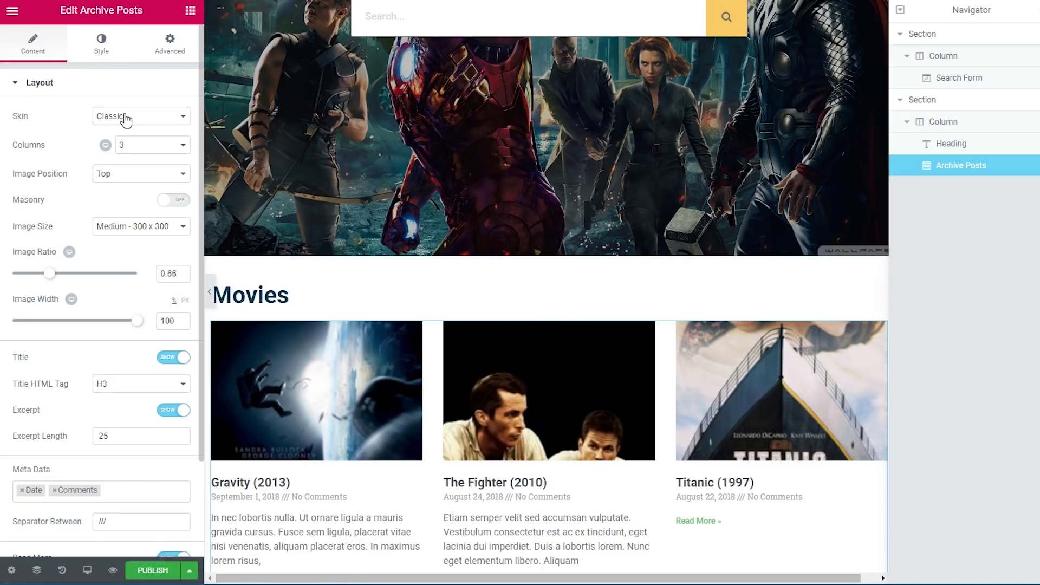
pyautogui.click(146, 150)
pyautogui.click(139, 192)
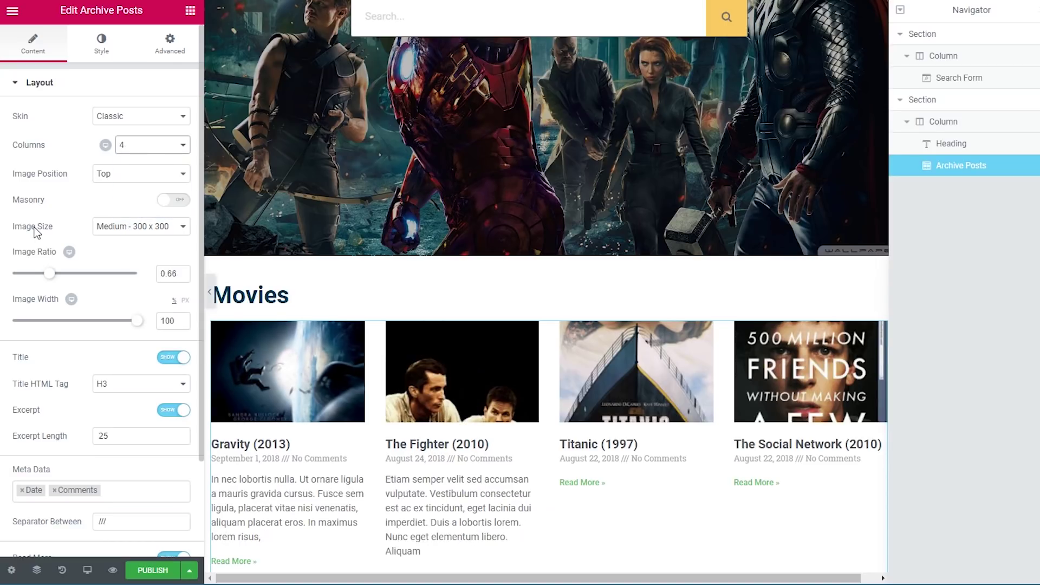
# Step: Set the Archive Posts image size to Medium Large (768 x 0) and the image ratio to 1.52
pyautogui.click(132, 231)
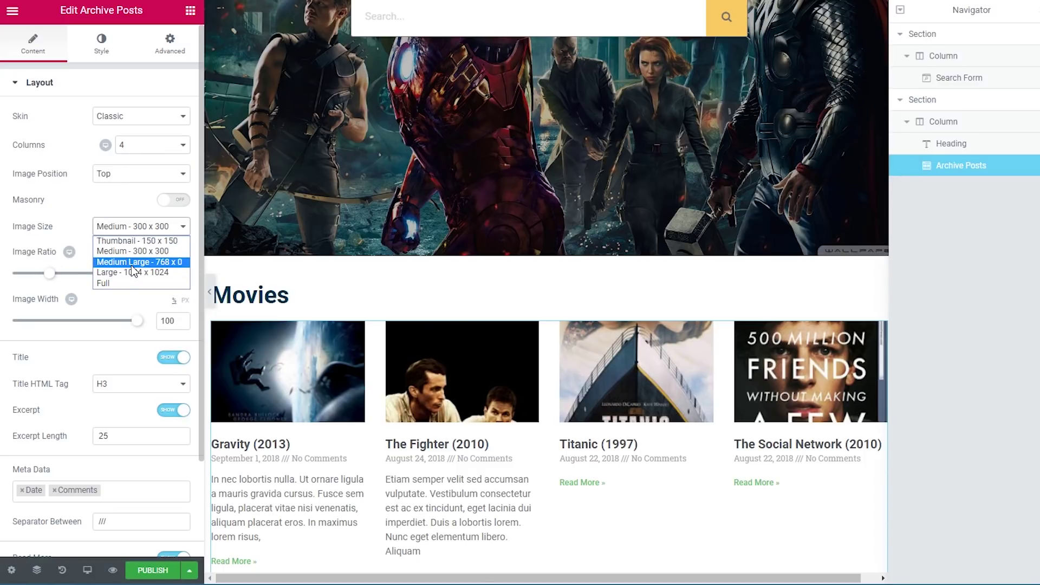
pyautogui.click(135, 261)
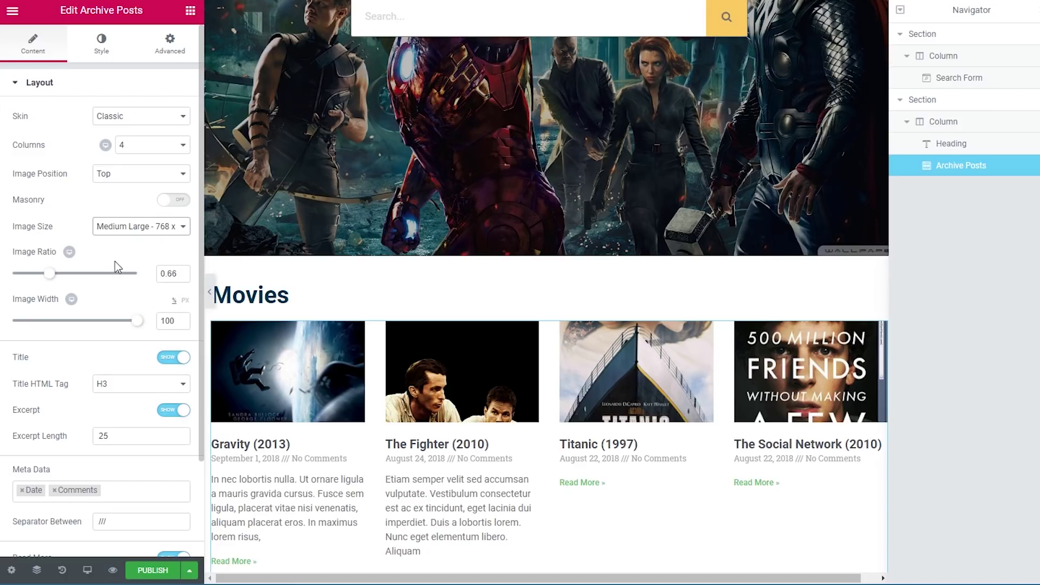
pyautogui.moveTo(176, 274); pyautogui.dragTo(134, 271)
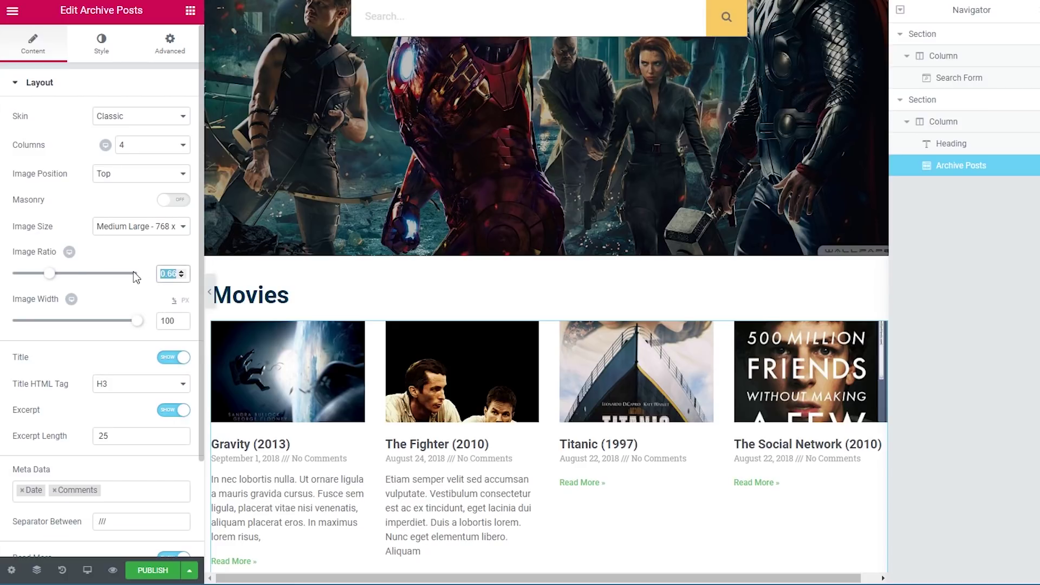
pyautogui.write('1.52')
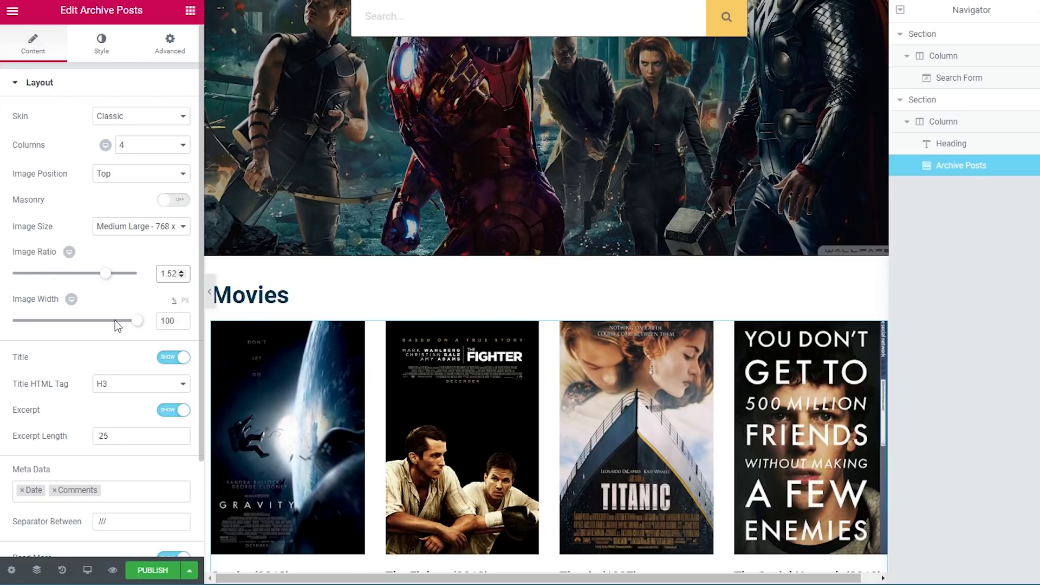
# Step: Hide the excerpt and Read More link in the archive posts, and remove the Date and Comments meta data
pyautogui.scroll(-2, 115, 320)
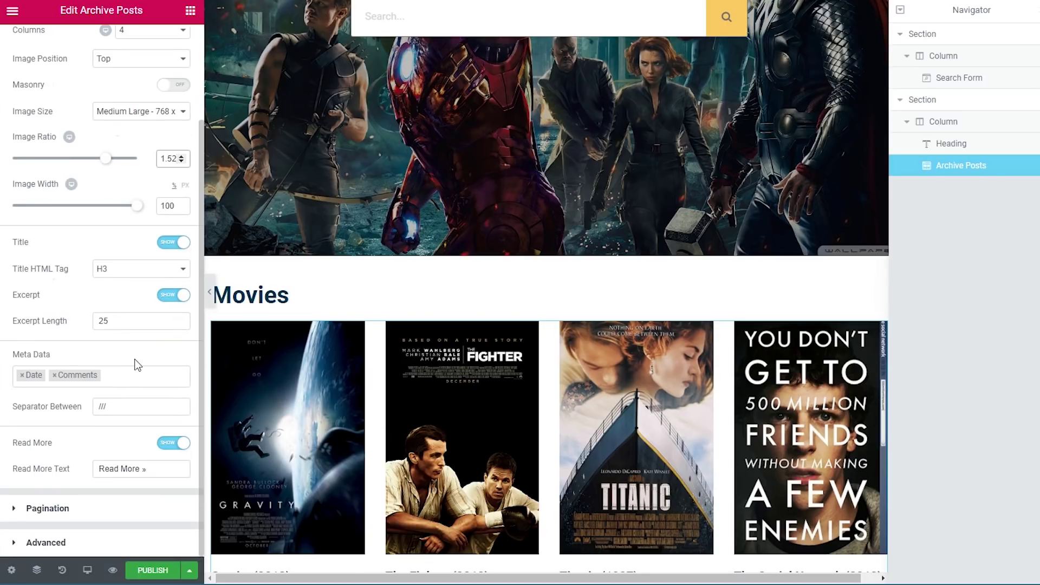
pyautogui.click(179, 297)
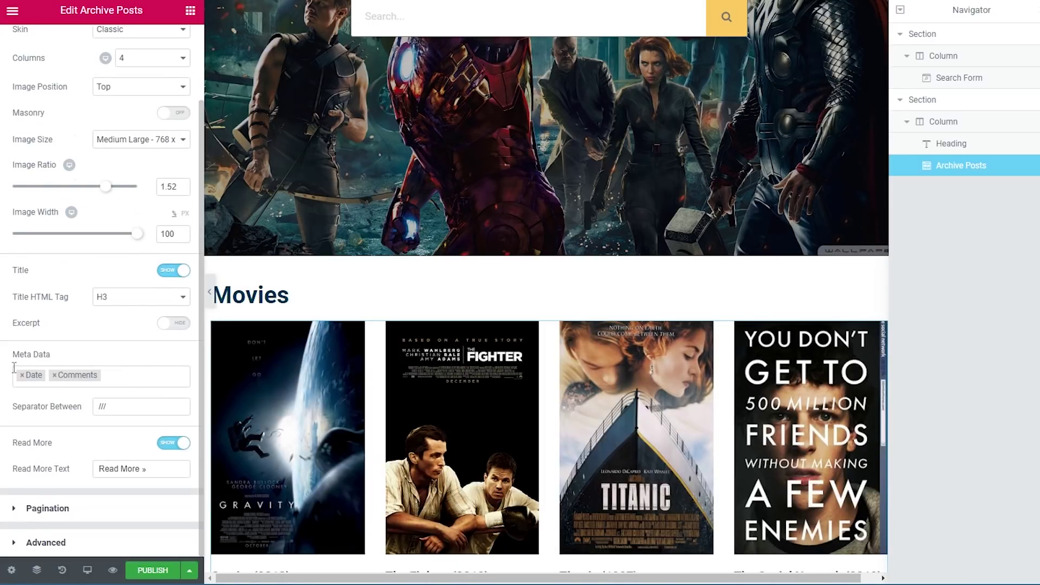
pyautogui.click(20, 376)
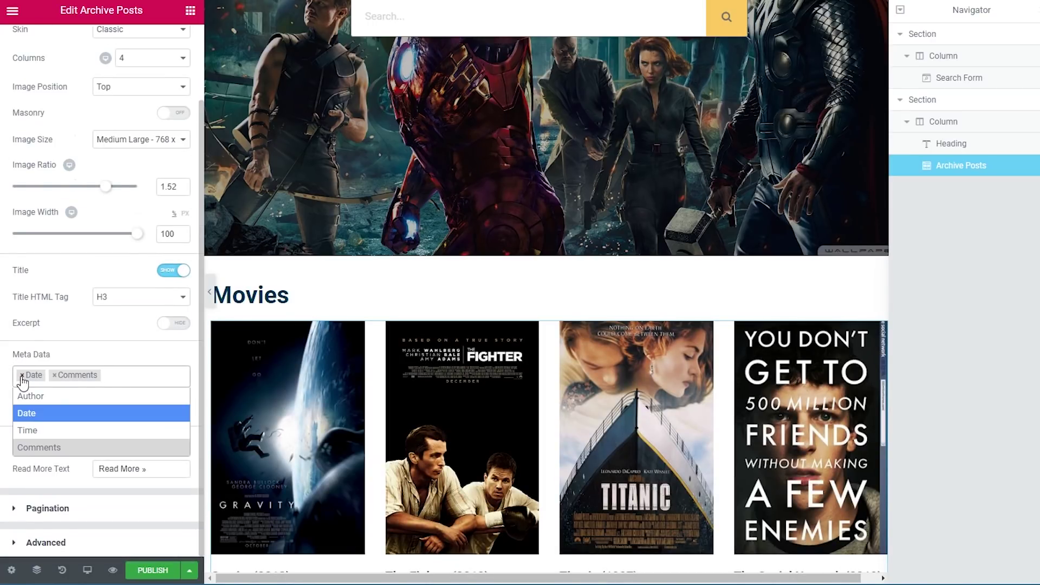
pyautogui.click(21, 376)
pyautogui.click(85, 362)
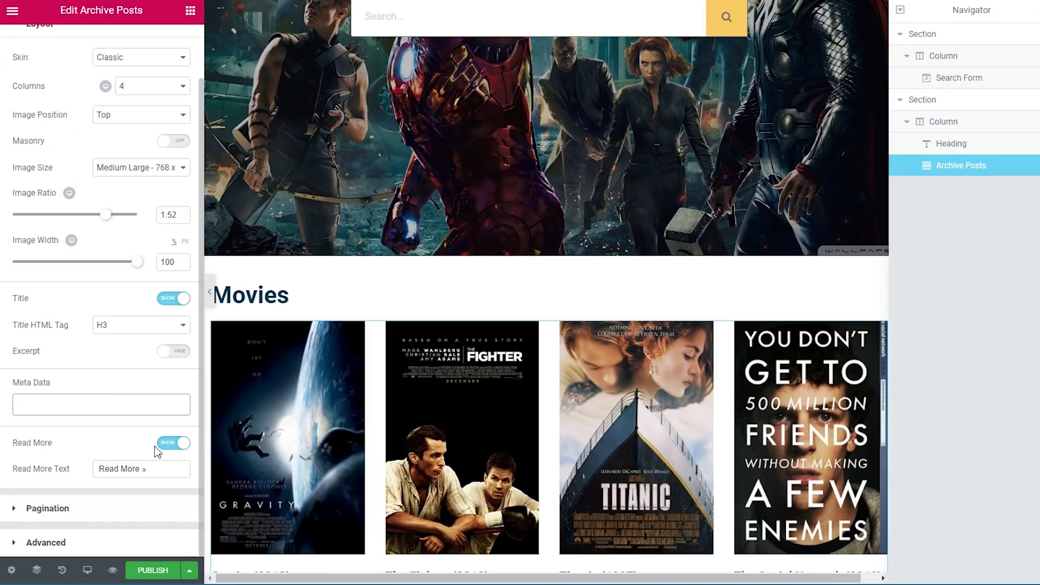
pyautogui.click(174, 443)
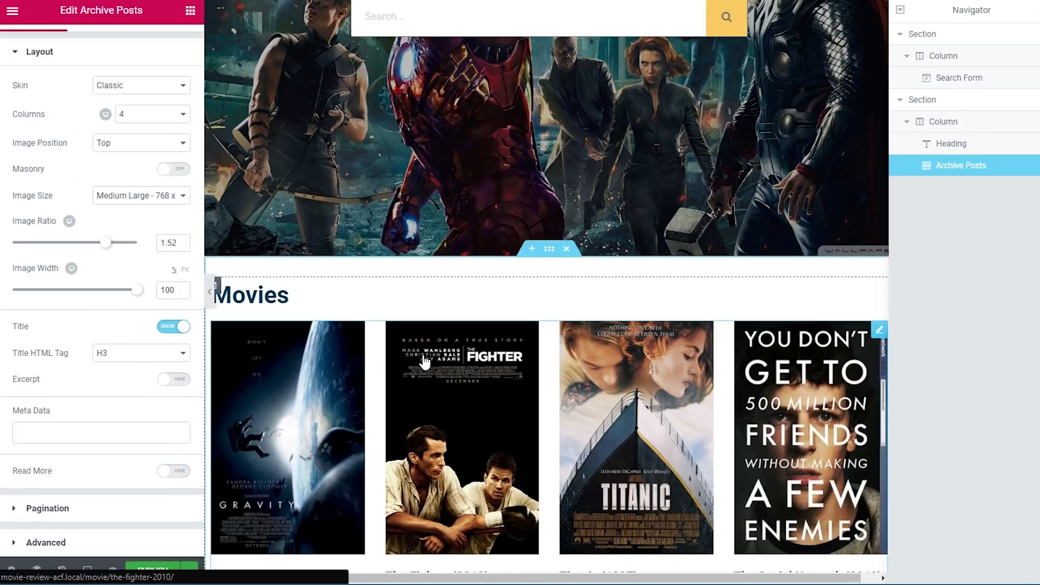
pyautogui.scroll(-3, 424, 361)
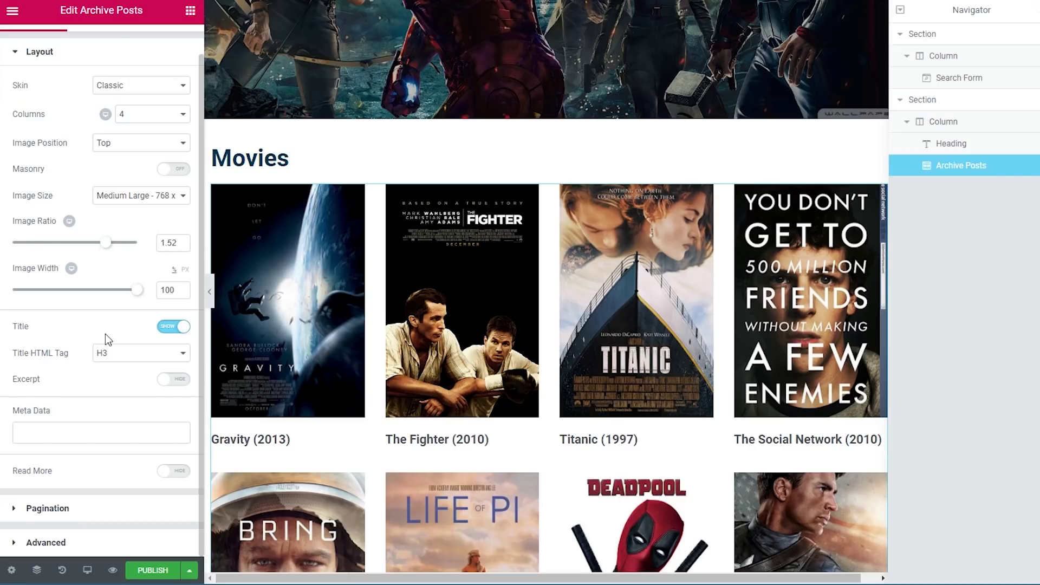
# Step: Set the archive posts grid's columns gap to 55 and its rows gap to 40
pyautogui.scroll(2, 105, 334)
pyautogui.click(102, 41)
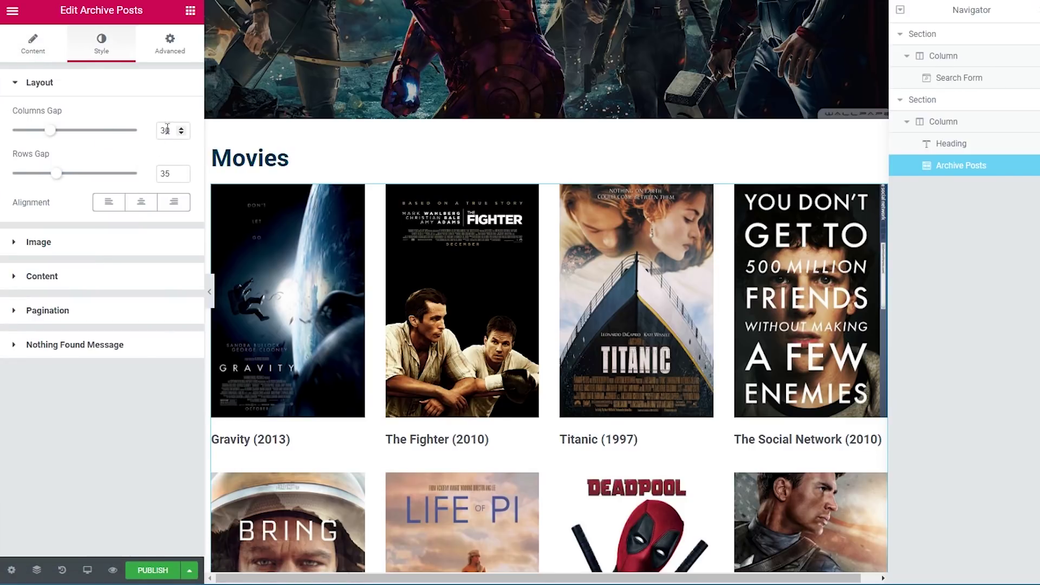
pyautogui.write('55')
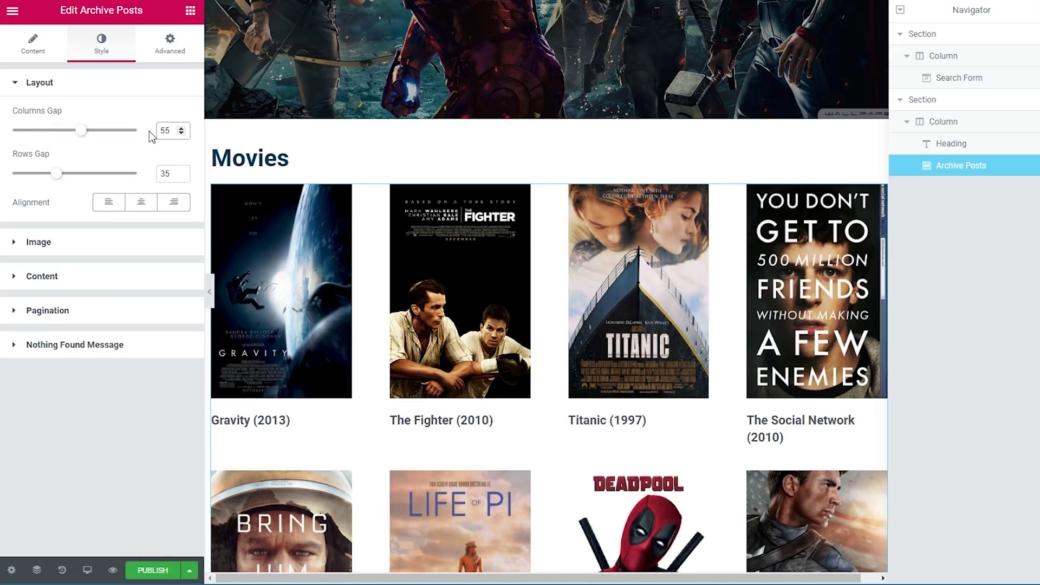
pyautogui.click(170, 172)
pyautogui.write('40')
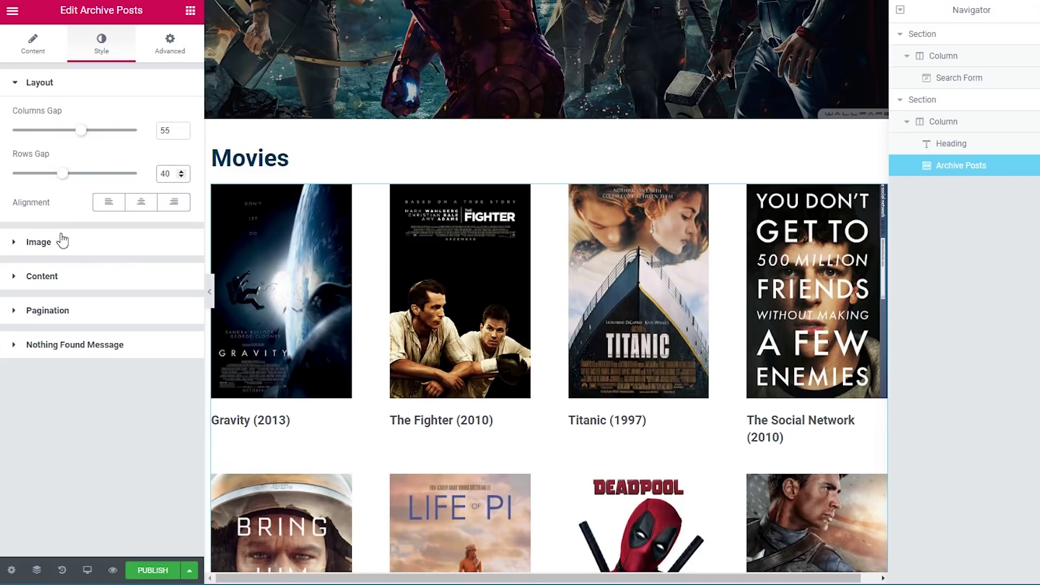
# Step: Set the spacing below the archive posts' images to 16
pyautogui.click(17, 241)
pyautogui.moveTo(175, 220); pyautogui.dragTo(139, 224)
pyautogui.write('16')
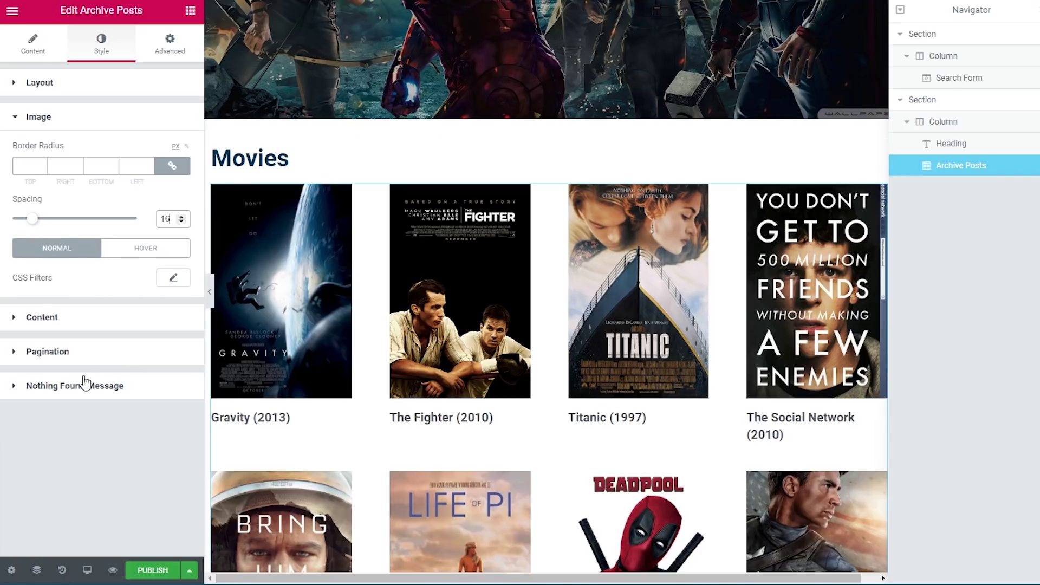
# Step: Set the archive posts' title colour to the dark navy preset and check the movie grid
pyautogui.click(74, 317)
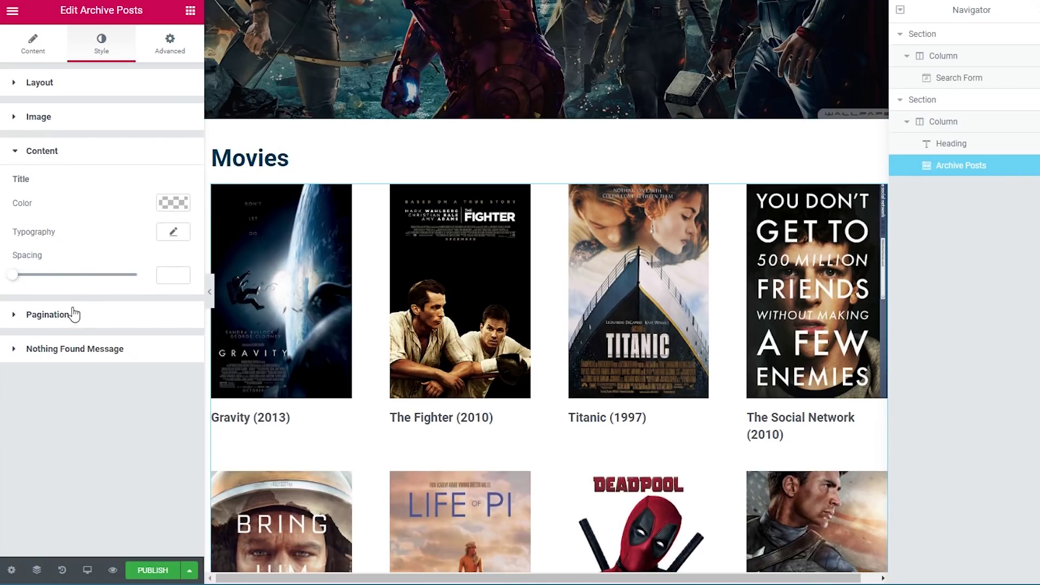
pyautogui.click(173, 203)
pyautogui.click(71, 366)
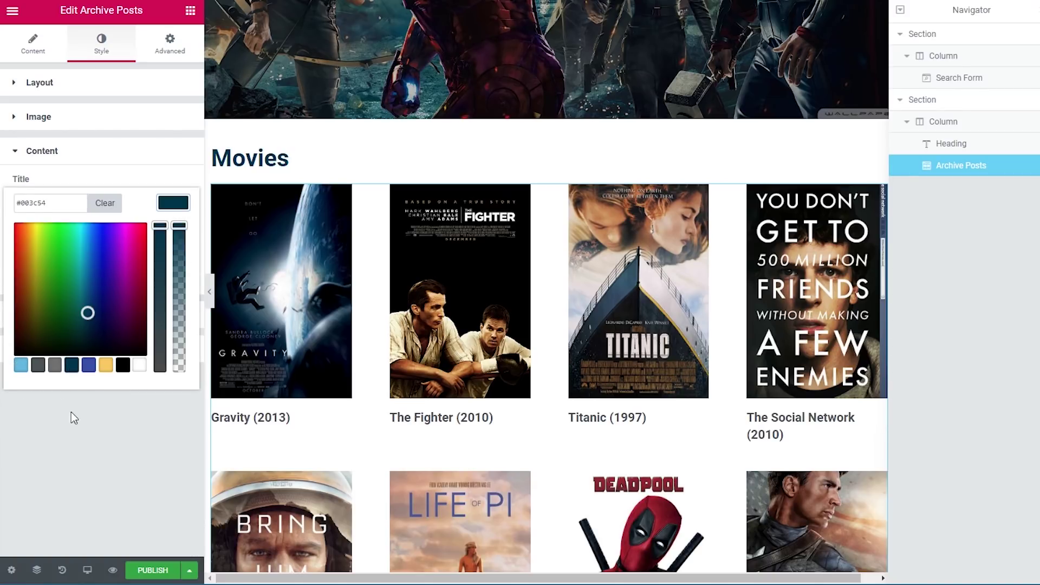
pyautogui.click(86, 483)
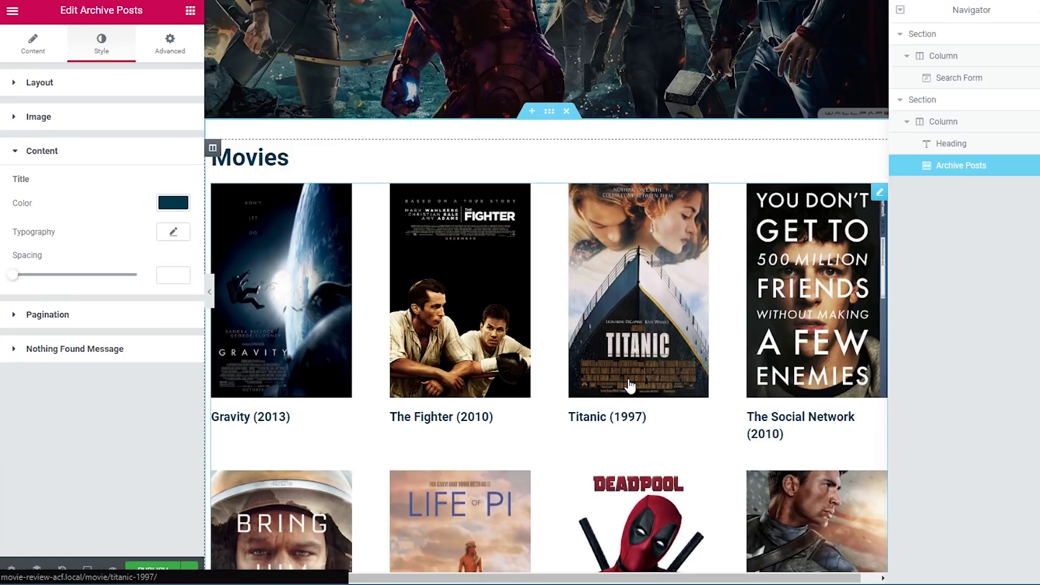
pyautogui.scroll(-4, 650, 380)
pyautogui.scroll(-4, 628, 385)
pyautogui.scroll(1, 626, 486)
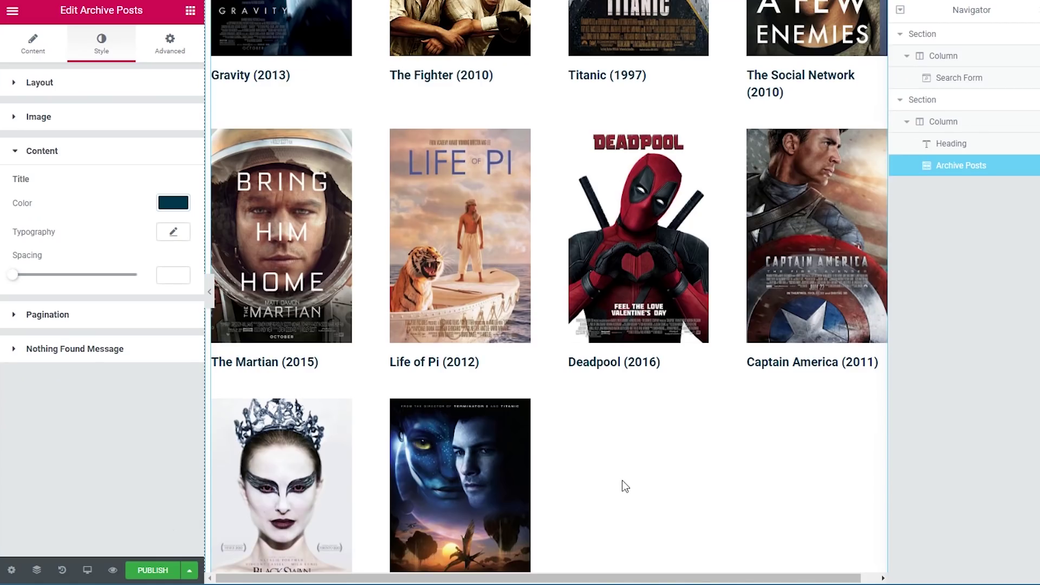
# Step: Publish the archive template with a display condition that includes Movies Archive
pyautogui.click(153, 569)
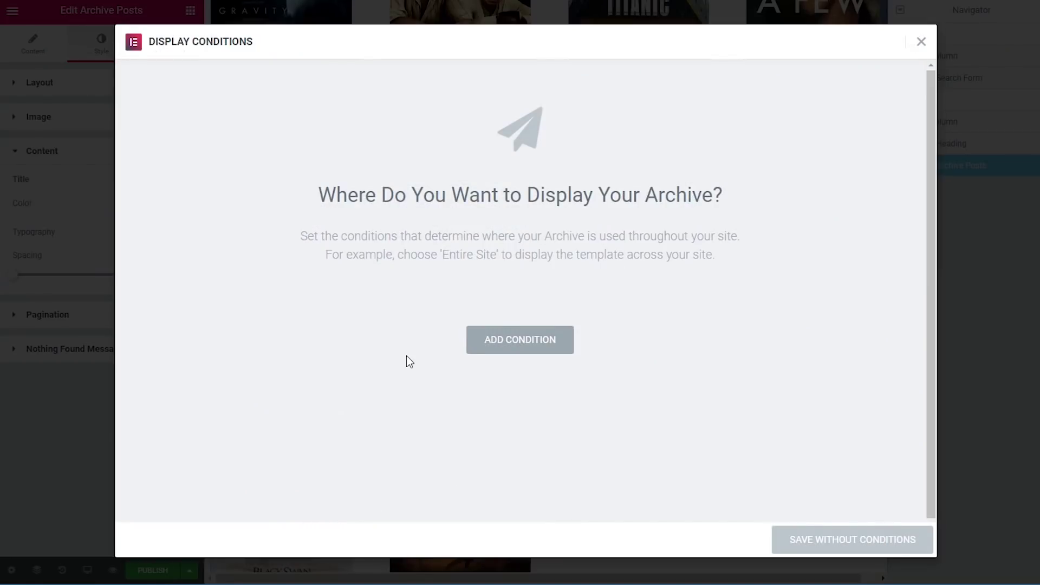
pyautogui.click(521, 346)
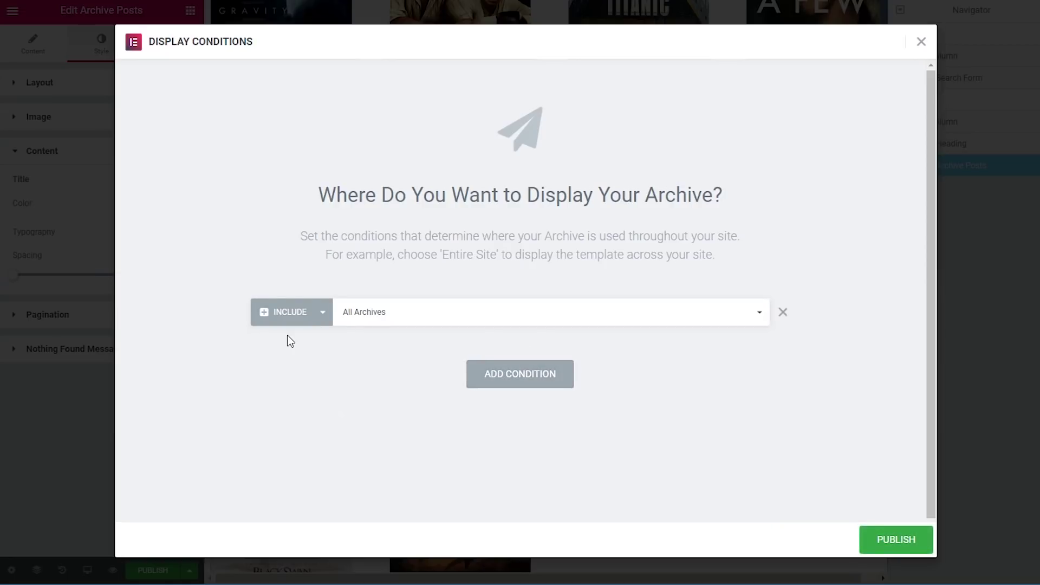
pyautogui.click(397, 320)
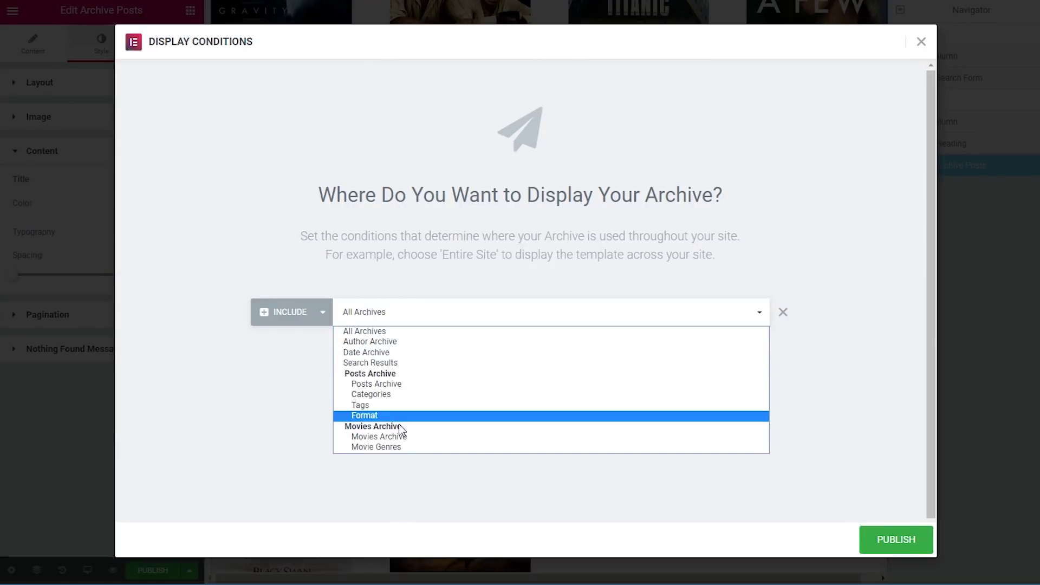
pyautogui.click(433, 437)
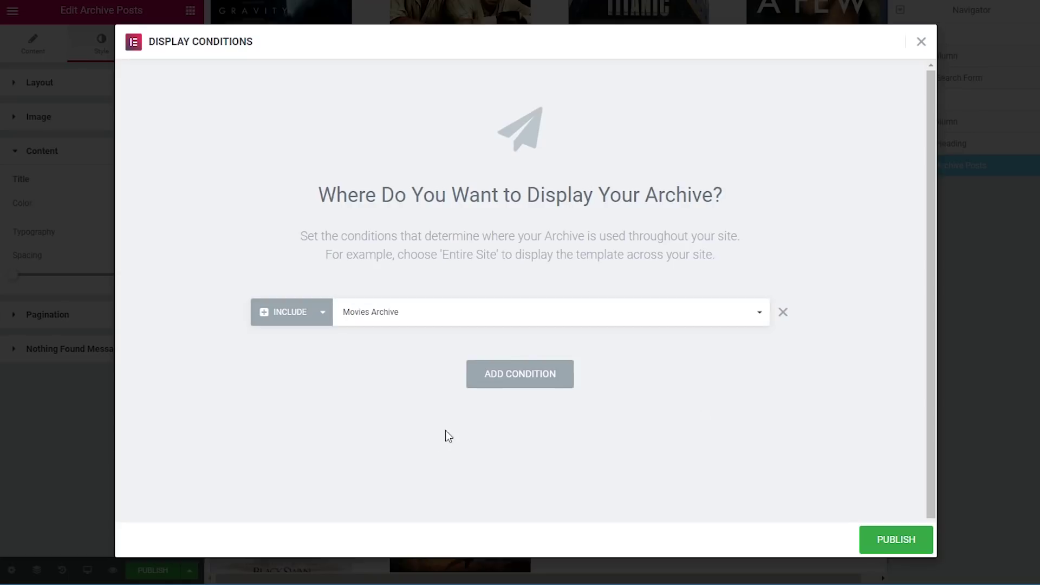
pyautogui.click(896, 541)
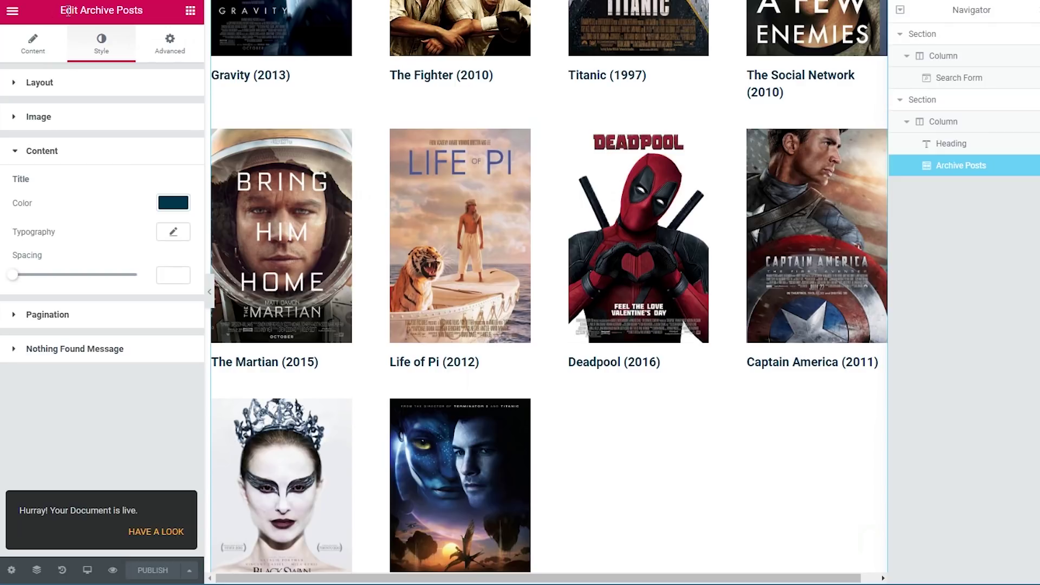
# Step: Exit the editor to WordPress, open the live Movies archive page and examine its hero search and movie grid
pyautogui.click(10, 13)
pyautogui.click(105, 298)
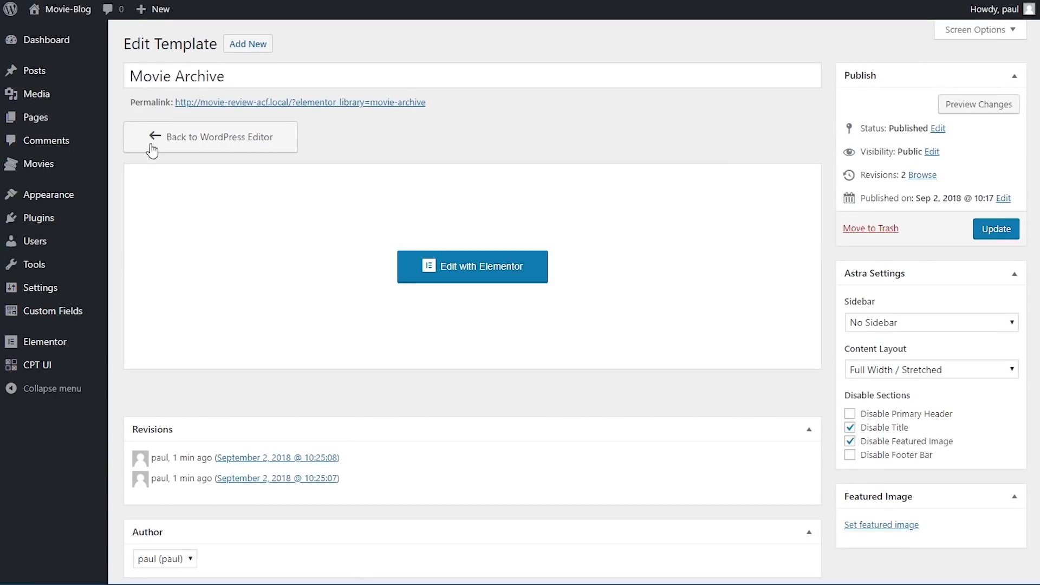
pyautogui.click(81, 34)
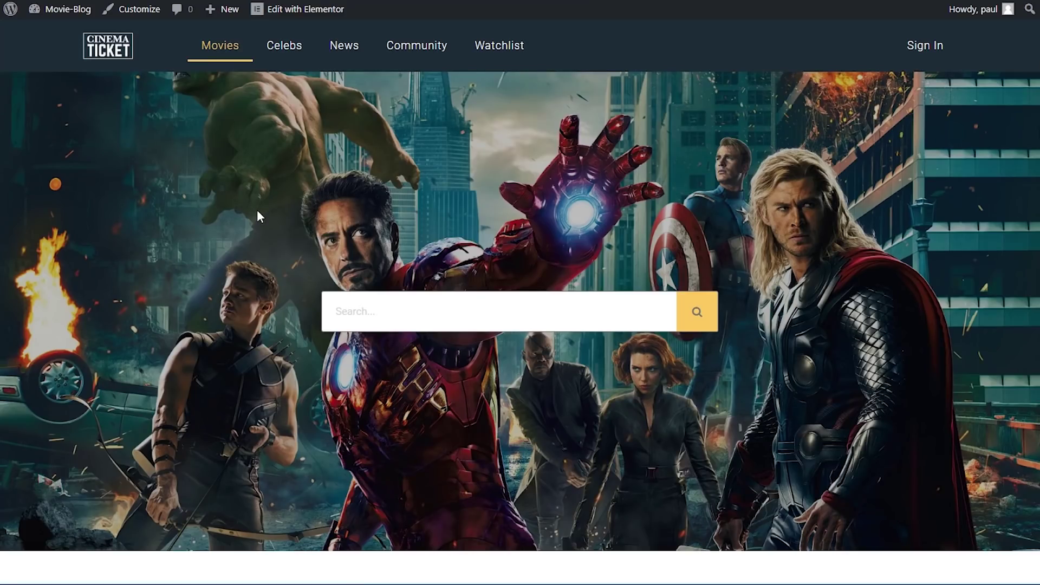
pyautogui.scroll(-10, 258, 214)
pyautogui.scroll(-3, 301, 230)
pyautogui.scroll(4, 306, 236)
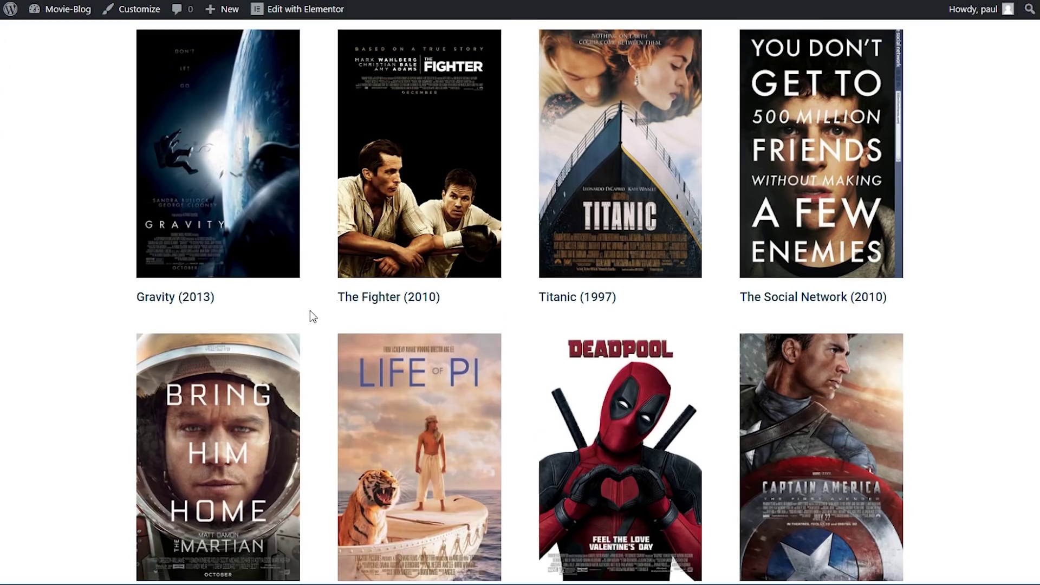
pyautogui.scroll(1, 312, 317)
# Step: Open the Gravity (2013) movie from the archive and examine its single page layout
pyautogui.click(263, 168)
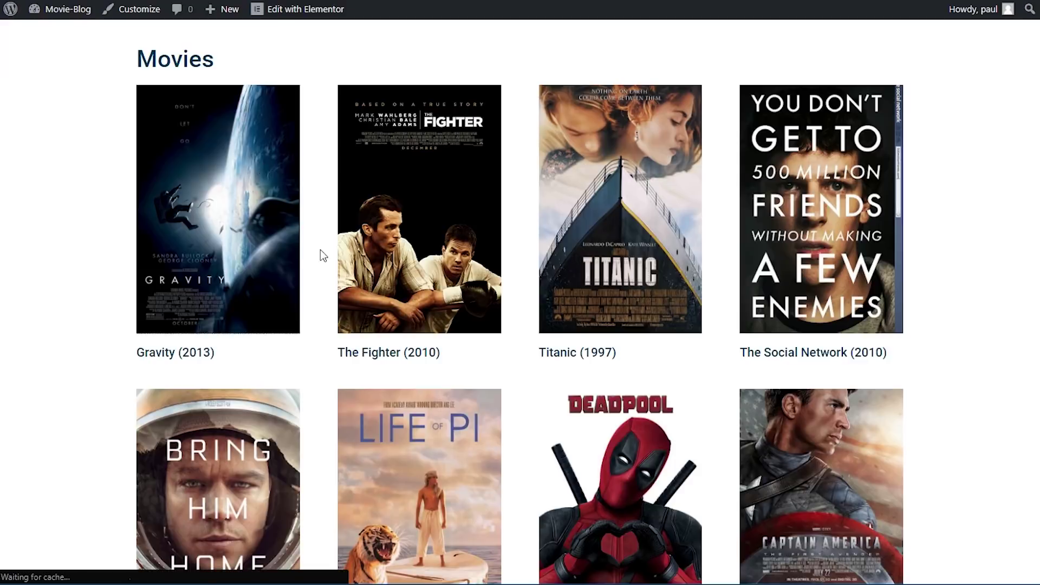
pyautogui.scroll(-5, 620, 300)
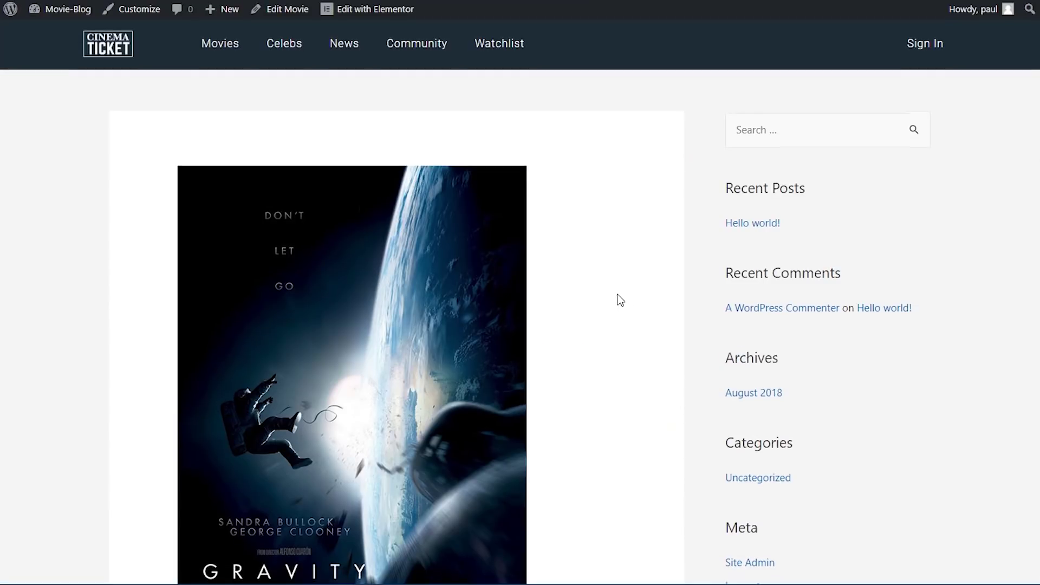
pyautogui.scroll(-2, 620, 300)
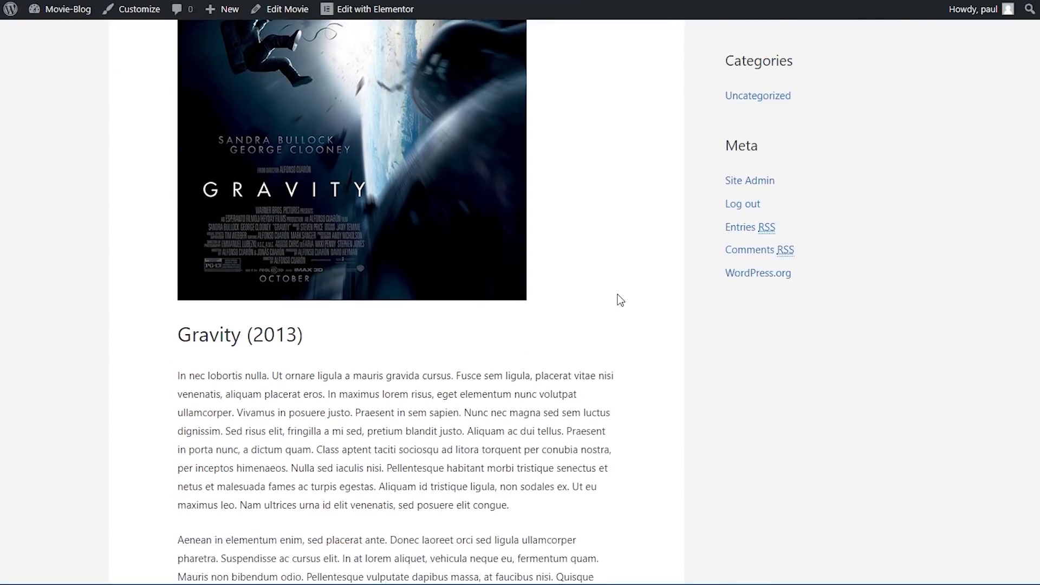
pyautogui.scroll(3, 620, 300)
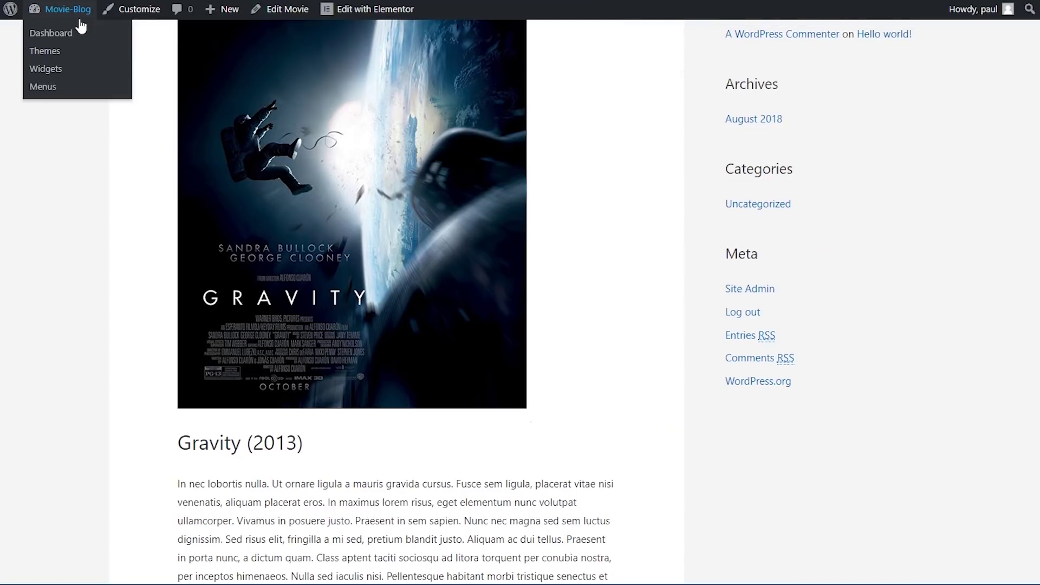
# Step: Go to the WordPress dashboard, open Elementor's saved templates and start a new template
pyautogui.click(77, 34)
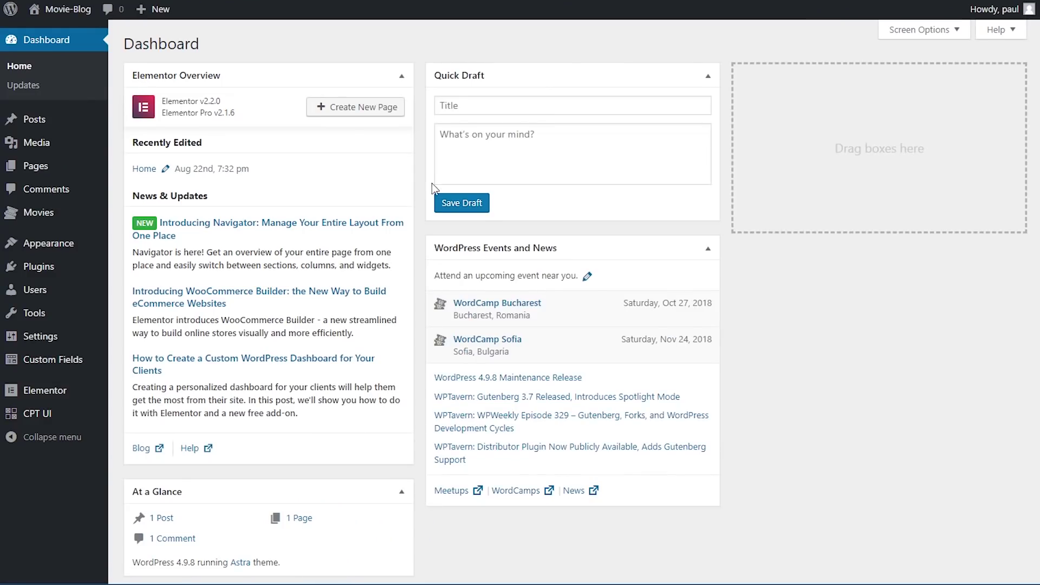
pyautogui.moveTo(95, 390)
pyautogui.click(150, 390)
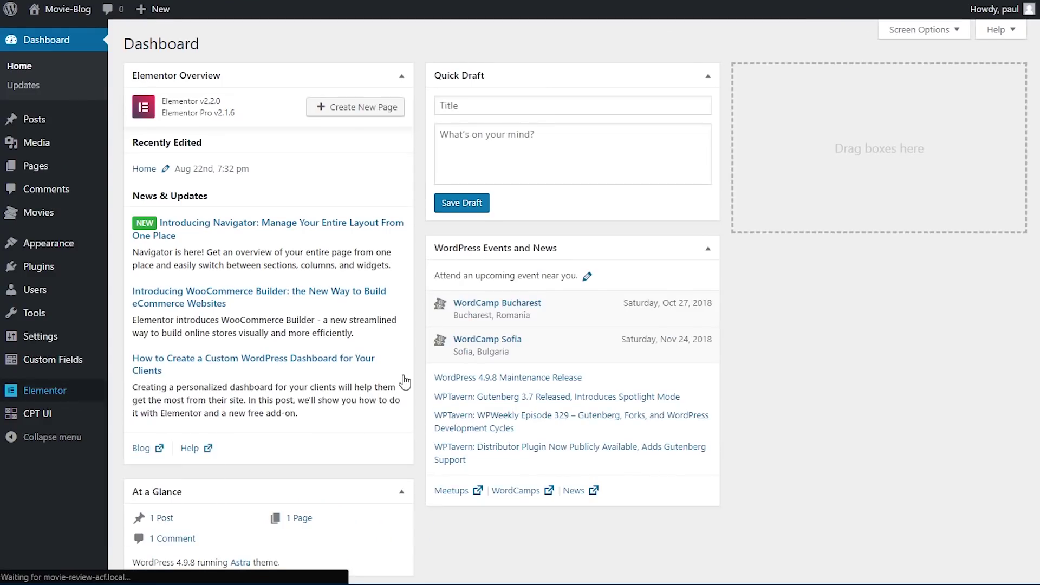
pyautogui.click(247, 41)
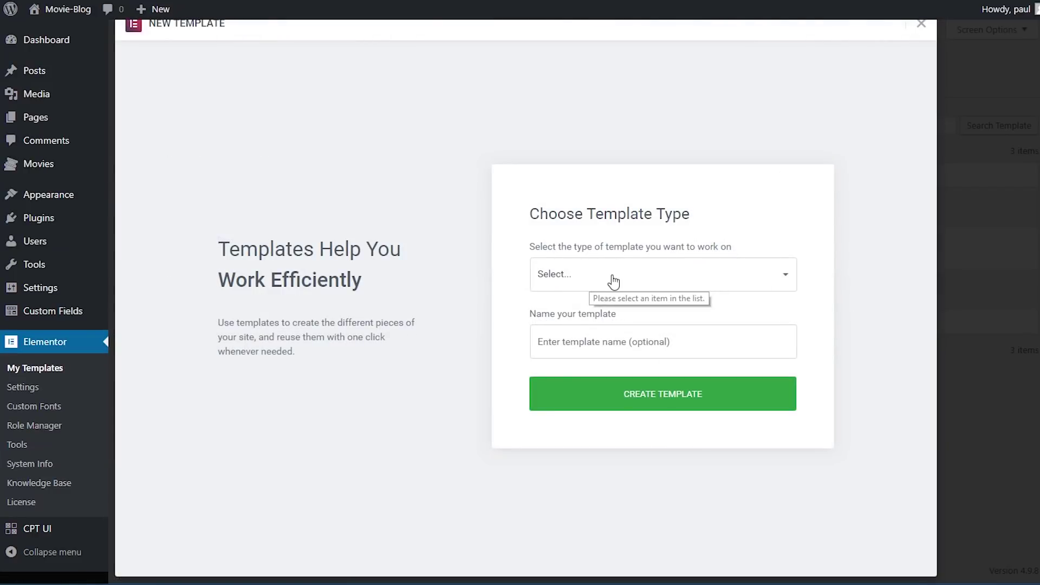
# Step: Create a Single template for the Movie post type, named Movie Single
pyautogui.click(613, 276)
pyautogui.click(577, 362)
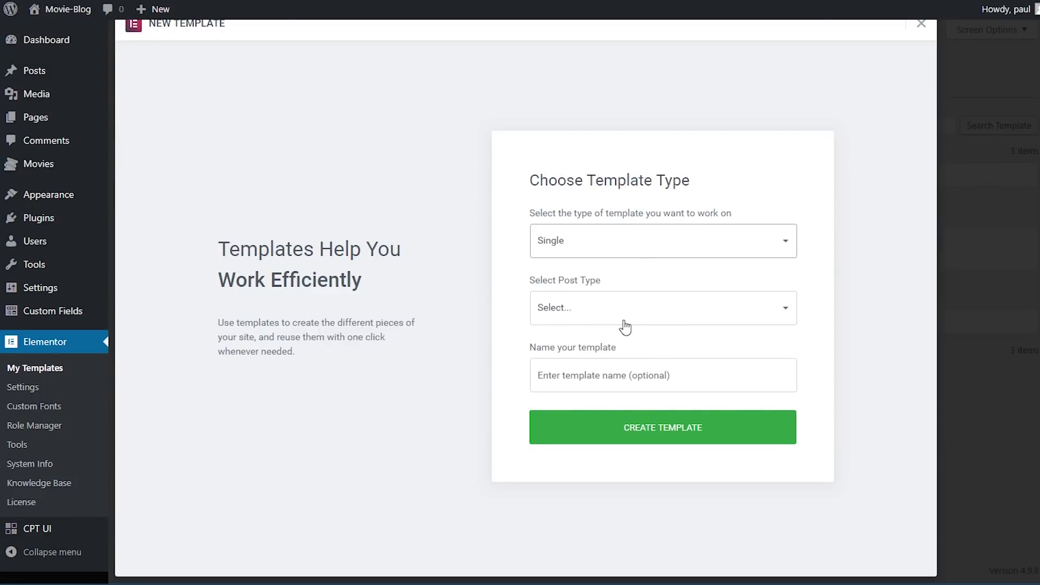
pyautogui.click(592, 317)
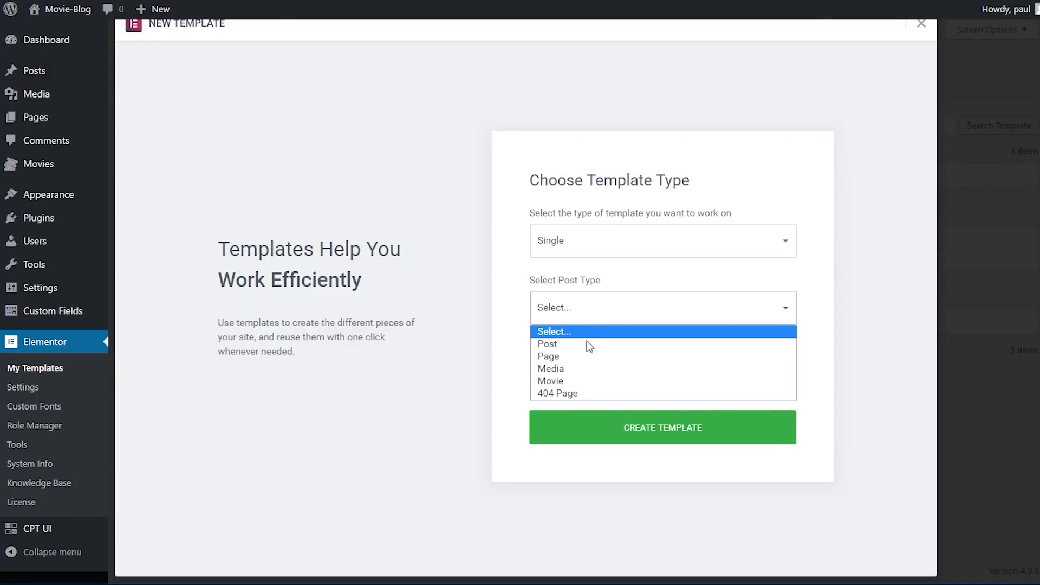
pyautogui.click(579, 380)
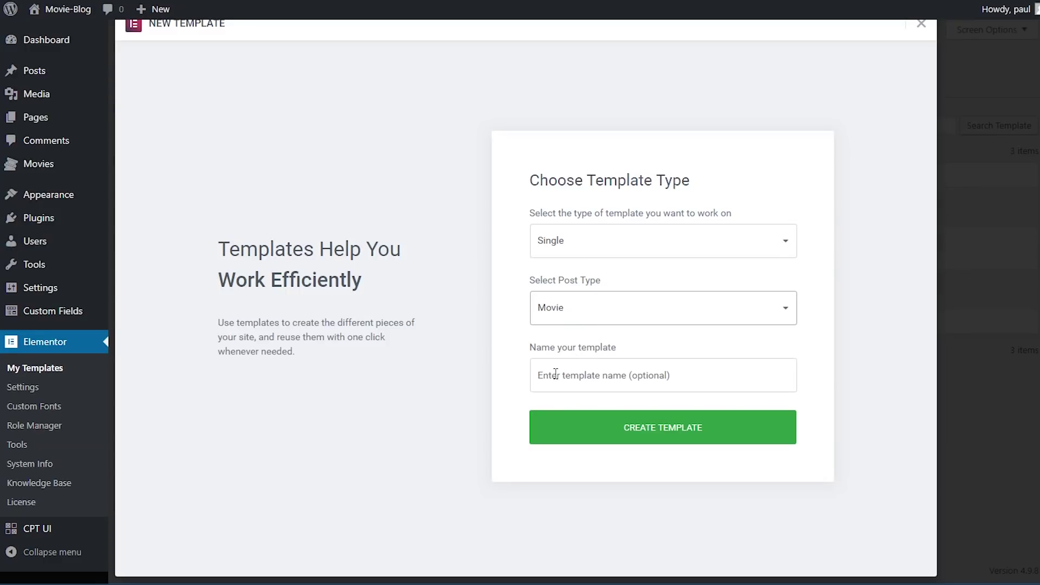
pyautogui.click(555, 375)
pyautogui.write('Movie Single')
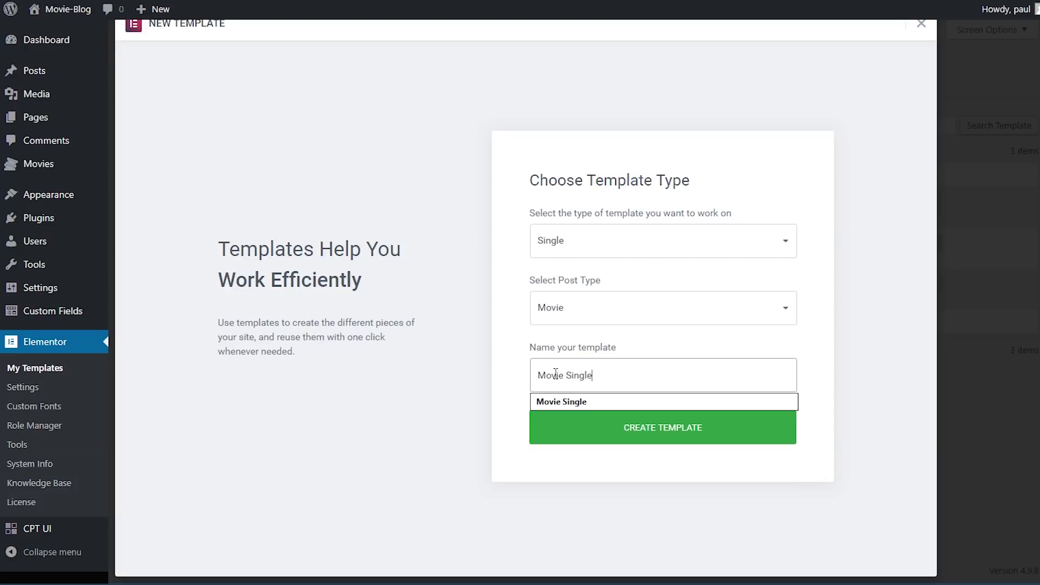
pyautogui.click(640, 345)
pyautogui.click(651, 427)
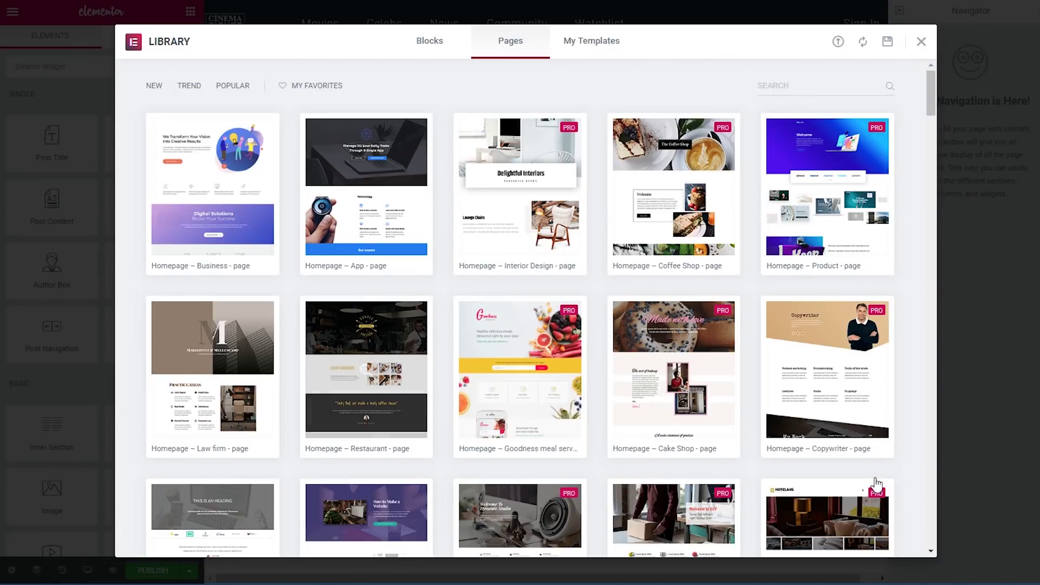
# Step: Dismiss the template library, narrow the Navigator and add a single-column section to the empty template
pyautogui.moveTo(641, 415)
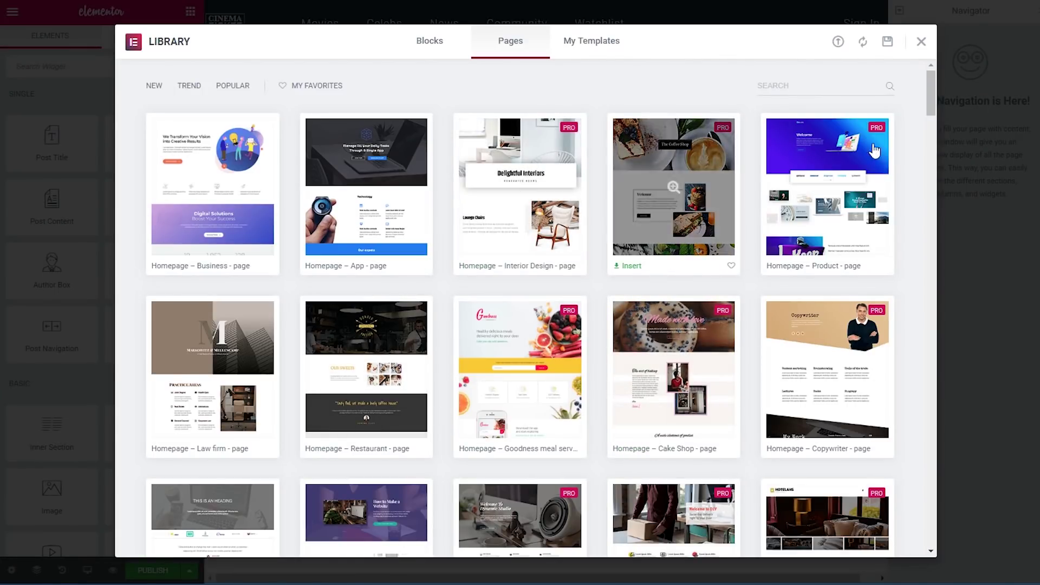
pyautogui.click(921, 42)
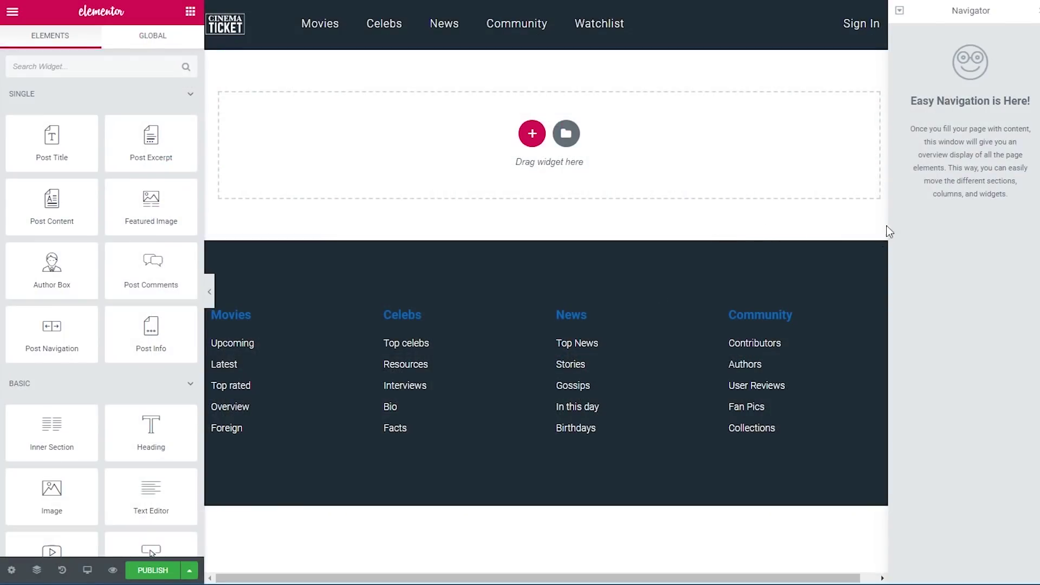
pyautogui.moveTo(890, 224); pyautogui.dragTo(915, 227)
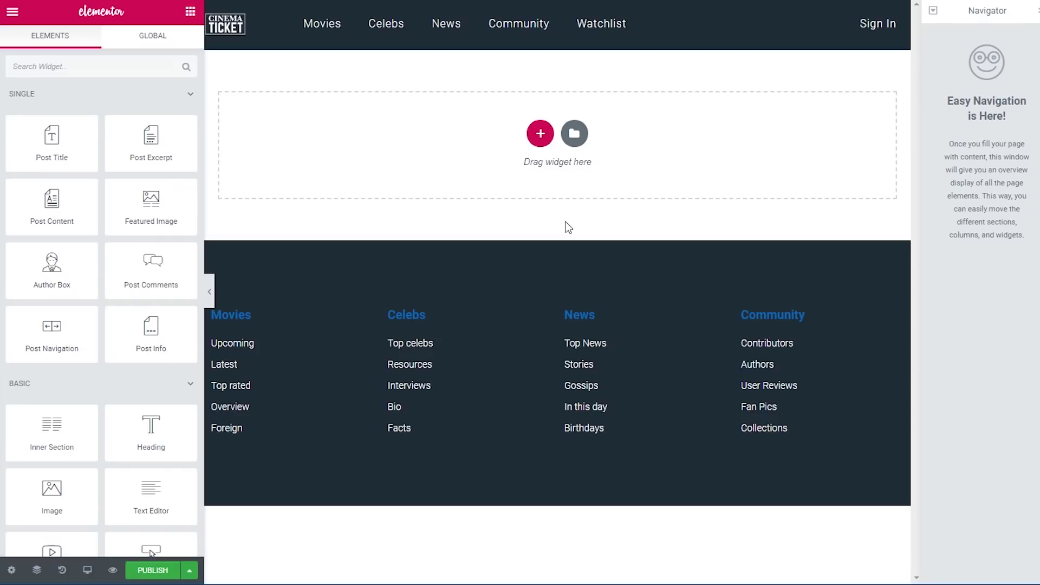
pyautogui.click(540, 134)
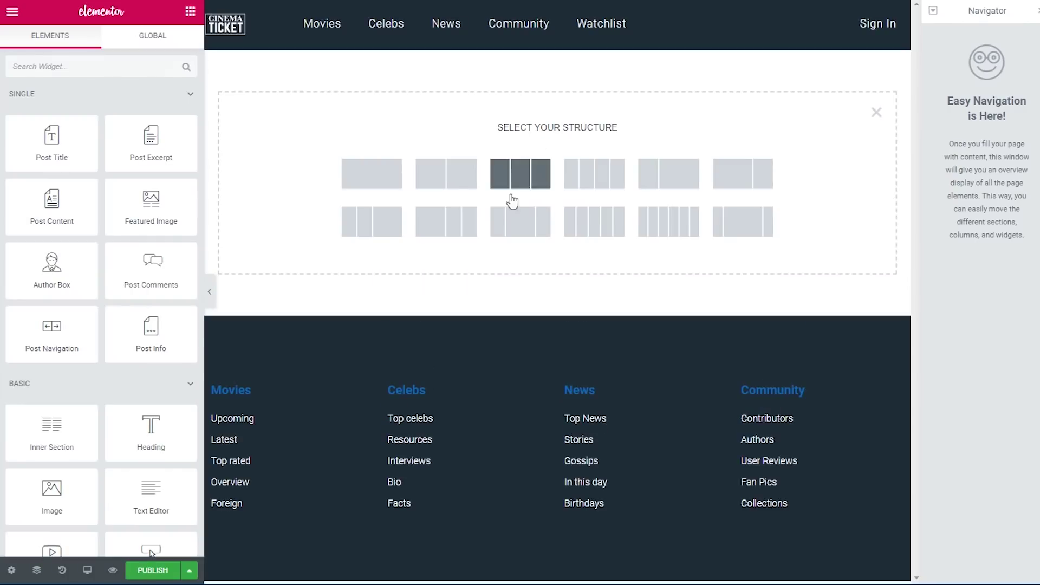
pyautogui.click(393, 174)
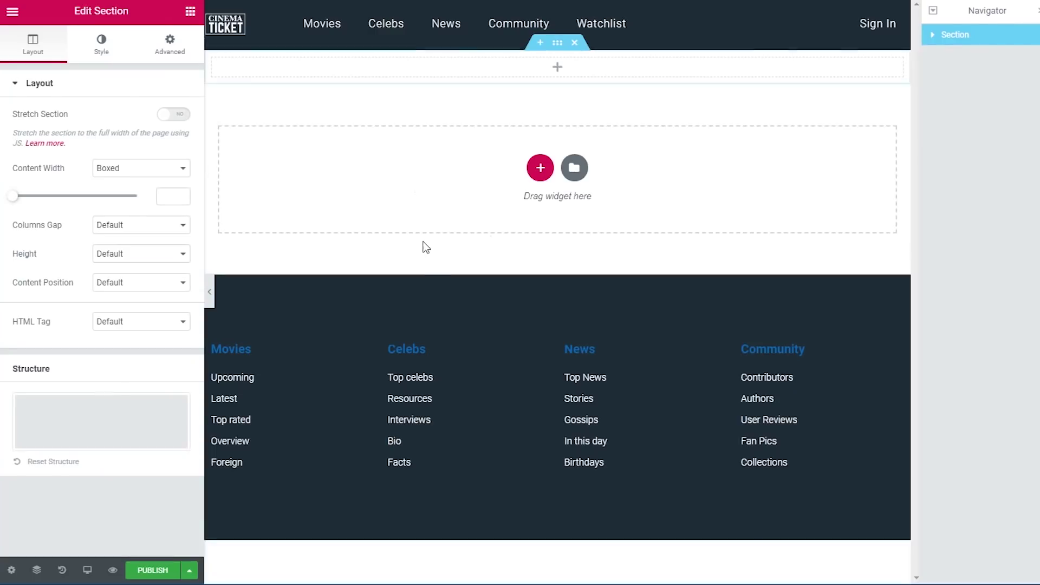
# Step: Set the section's boxed content width to 1280 and its minimum height to 680 px
pyautogui.click(164, 195)
pyautogui.write('1280')
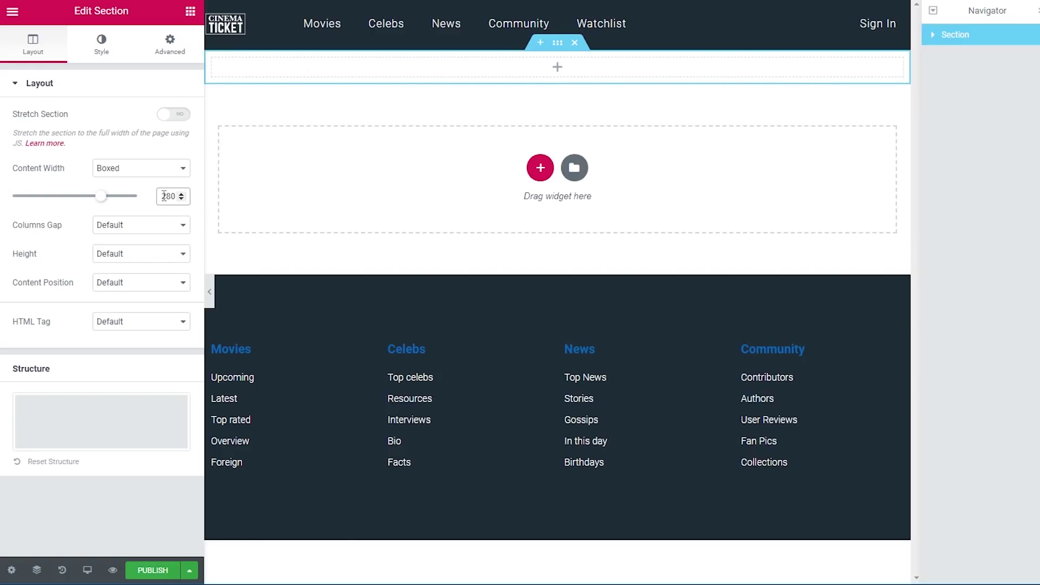
pyautogui.click(109, 255)
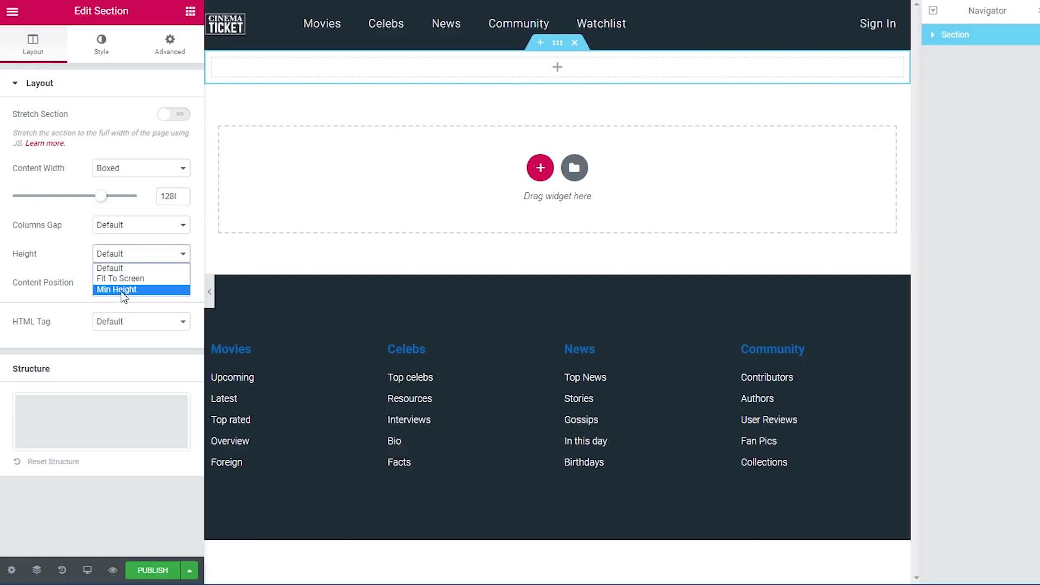
pyautogui.click(121, 291)
pyautogui.click(175, 301)
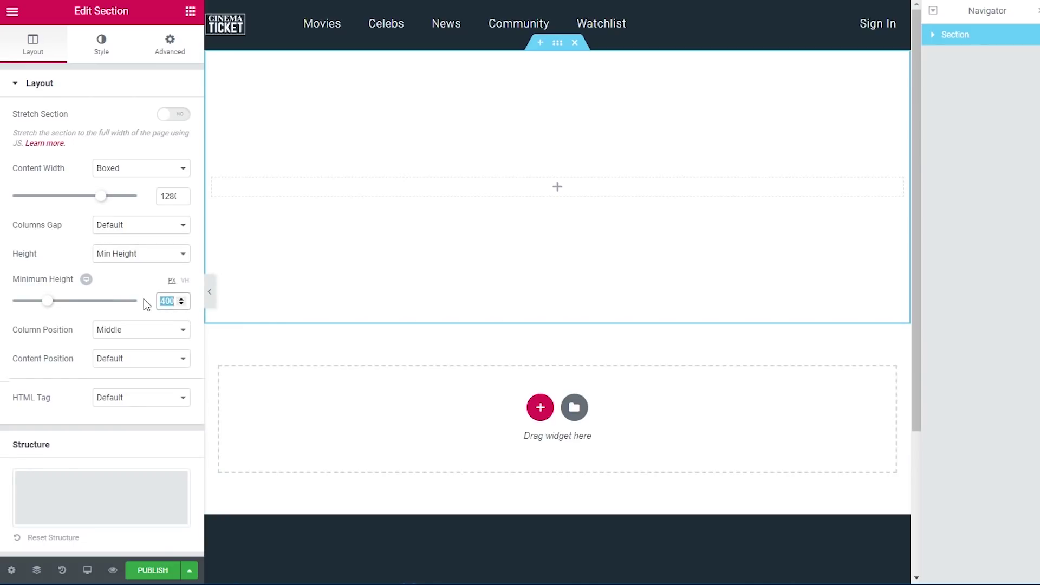
pyautogui.write('680')
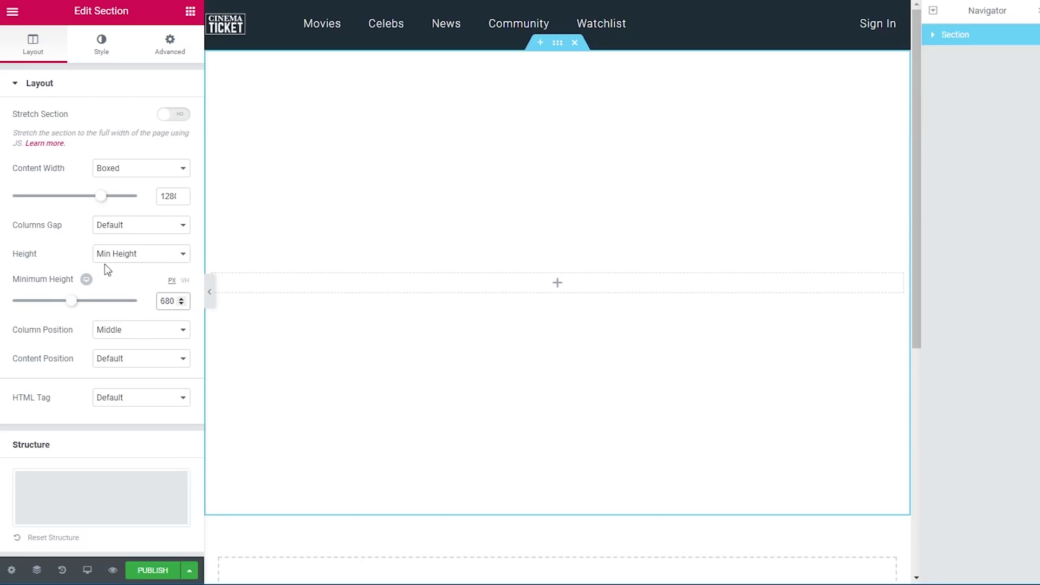
# Step: Give the section a gradient background with #051721 as its first colour
pyautogui.click(102, 54)
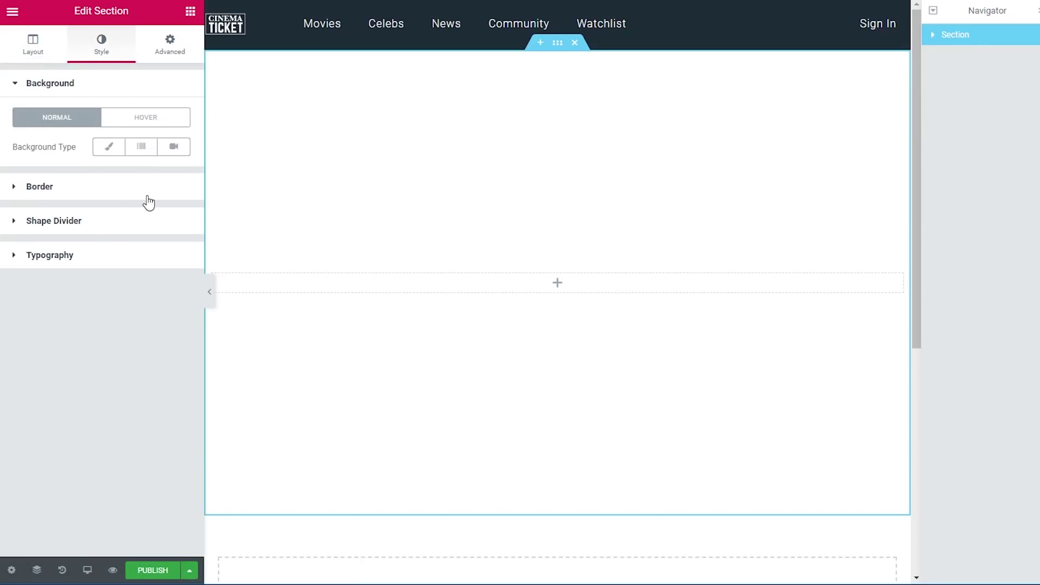
pyautogui.click(140, 146)
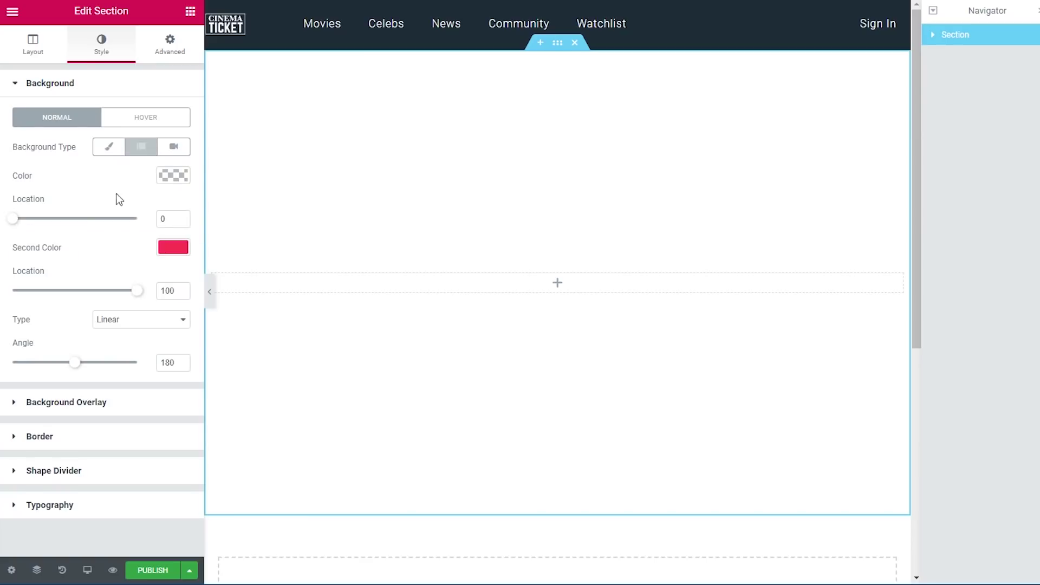
pyautogui.click(173, 176)
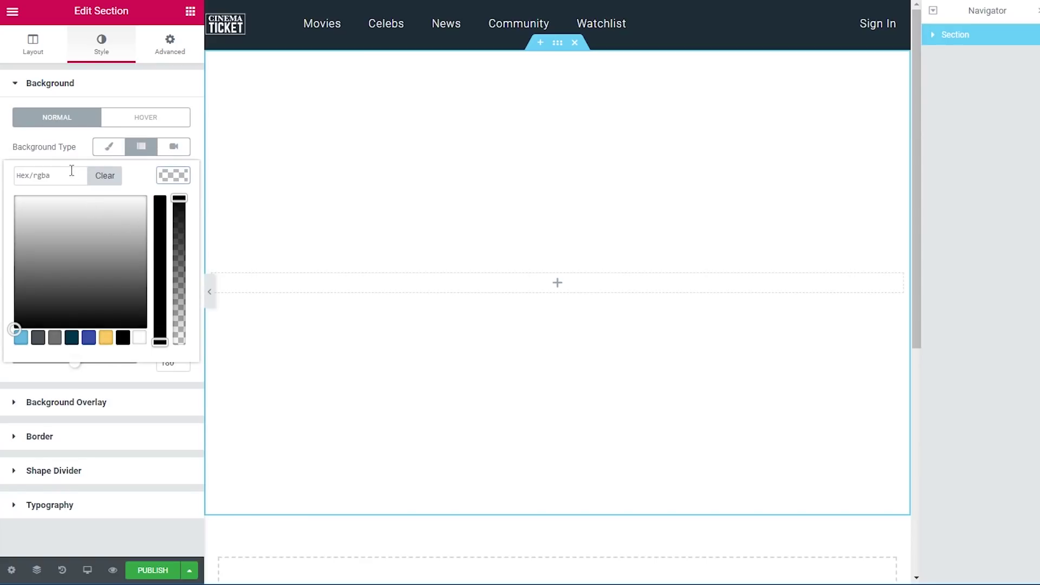
pyautogui.write('e')
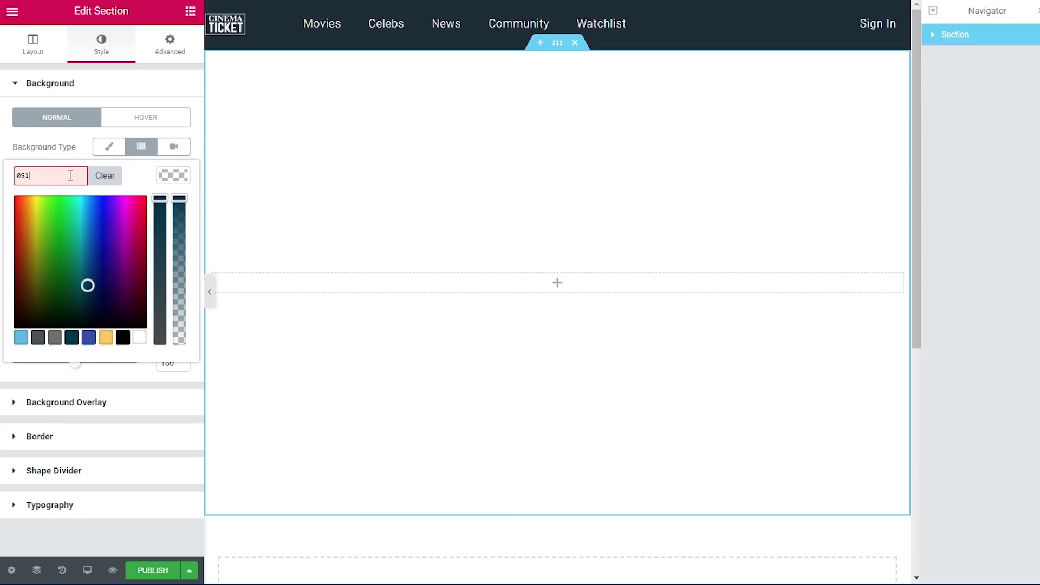
pyautogui.write('21')
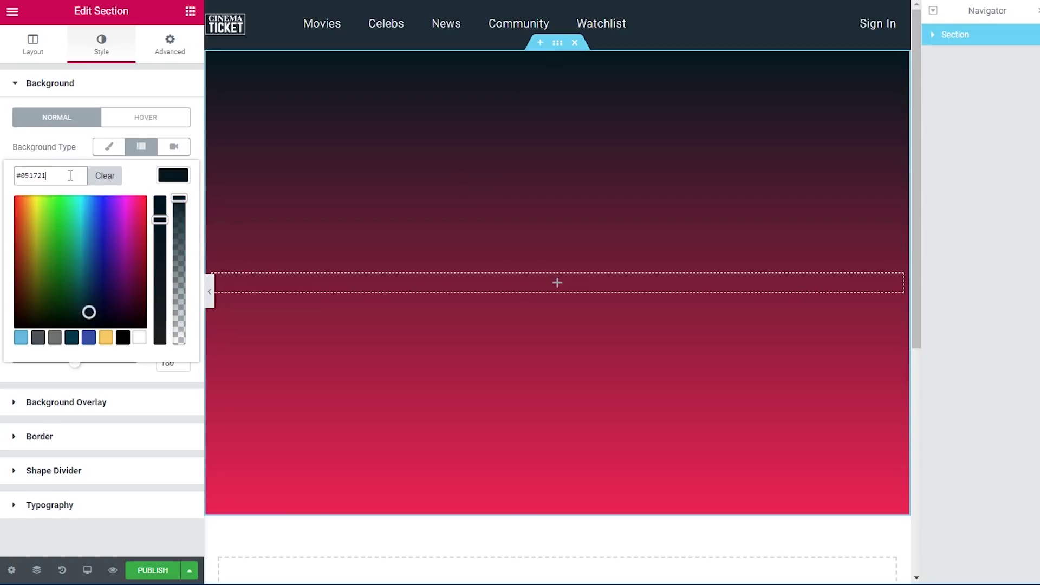
pyautogui.click(166, 174)
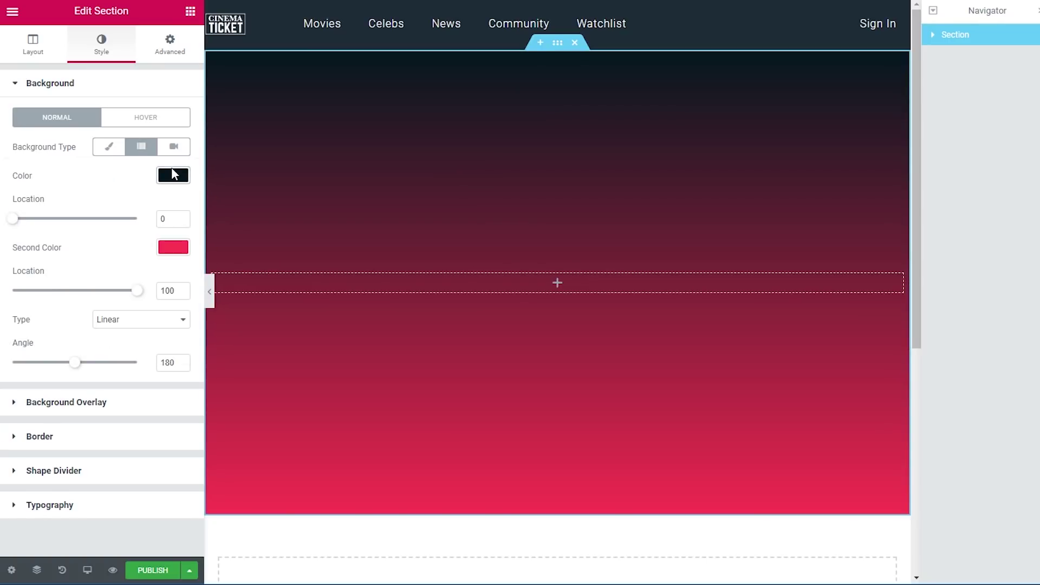
# Step: Set the gradient's second colour to #051721 with its opacity lowered to about 0.9
pyautogui.click(169, 257)
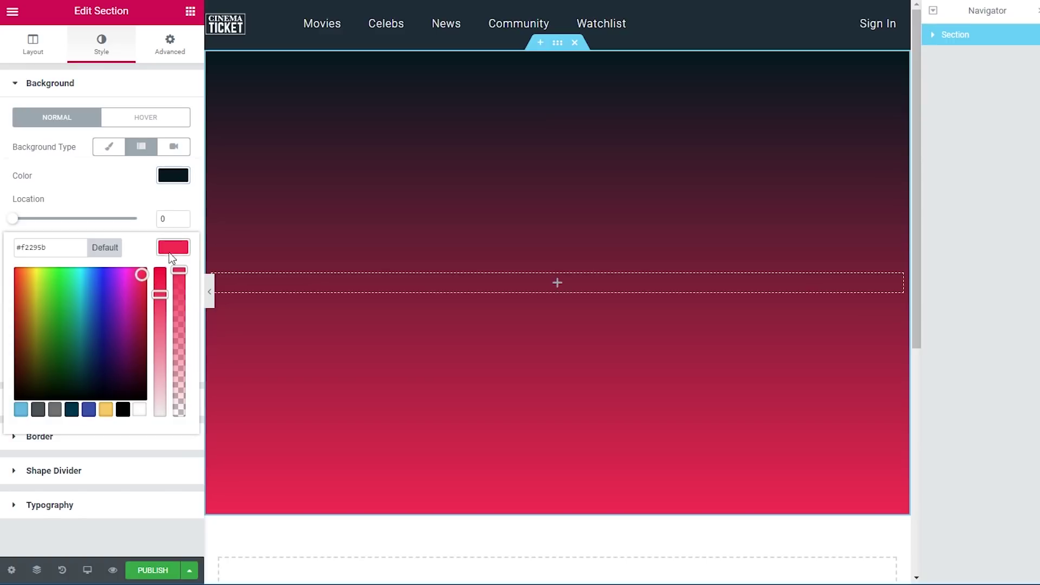
pyautogui.moveTo(76, 245); pyautogui.dragTo(67, 221)
pyautogui.write('#051721')
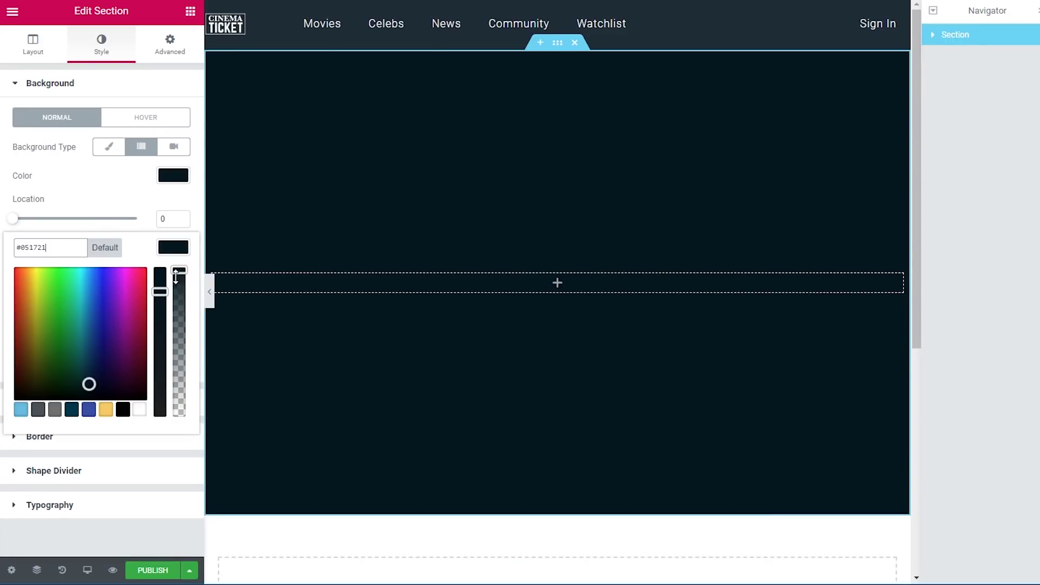
pyautogui.moveTo(180, 271); pyautogui.dragTo(181, 284)
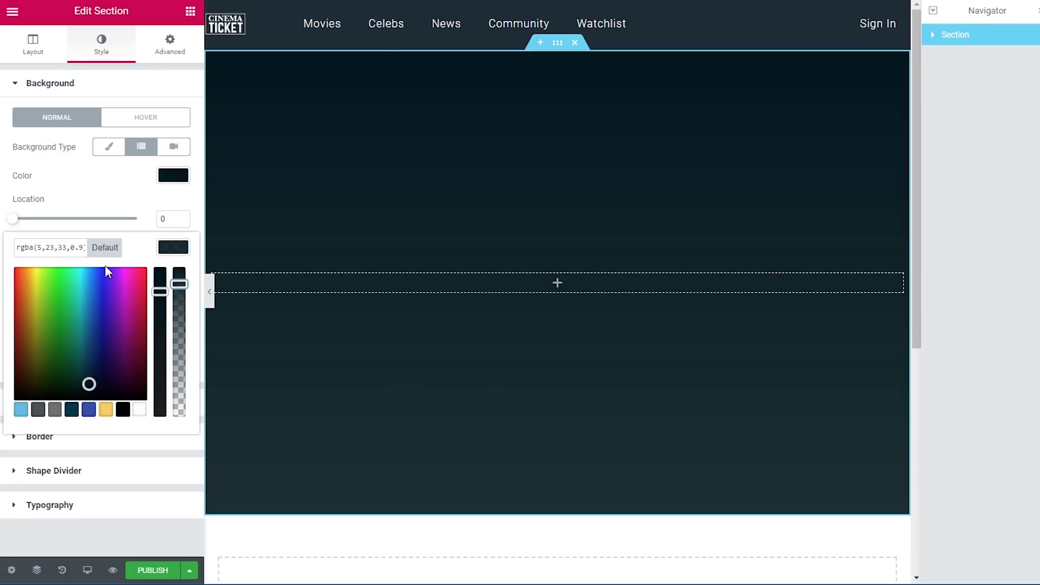
pyautogui.click(110, 202)
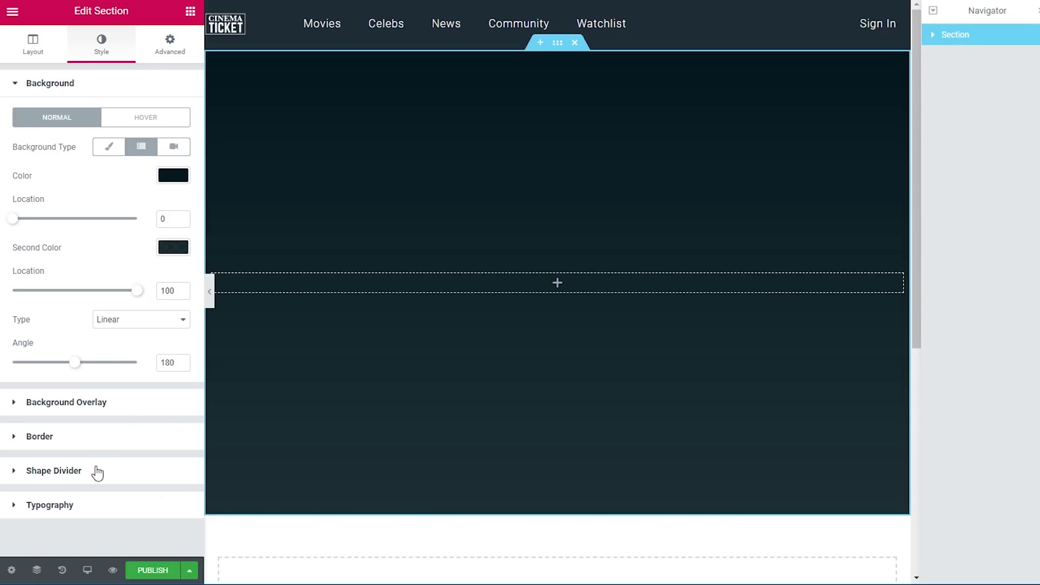
# Step: Open the section's shape divider settings
pyautogui.click(15, 471)
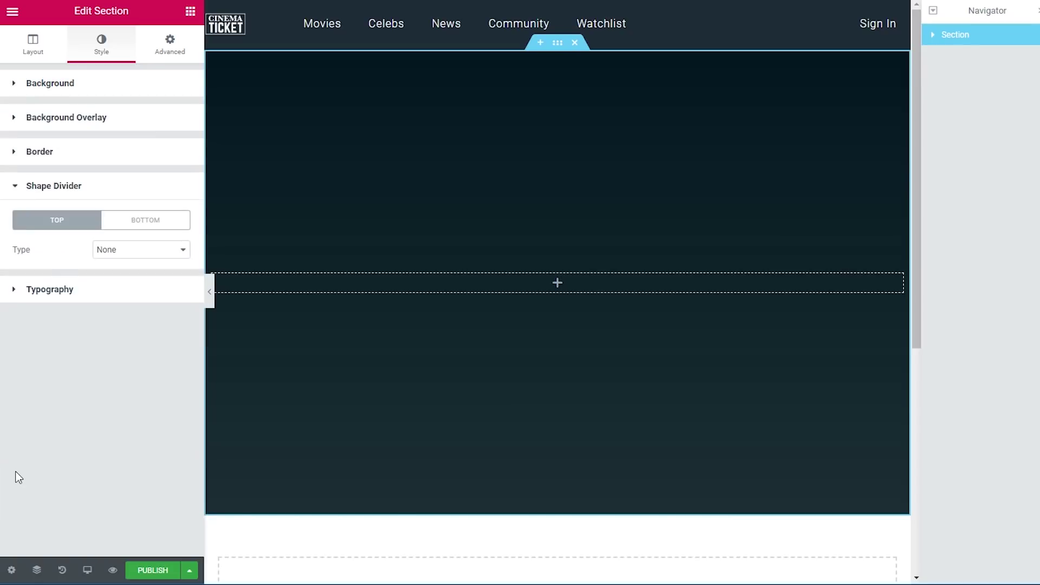
# Step: Add a Tilt shape divider to the bottom edge of the dark gradient section
pyautogui.click(147, 223)
pyautogui.click(128, 255)
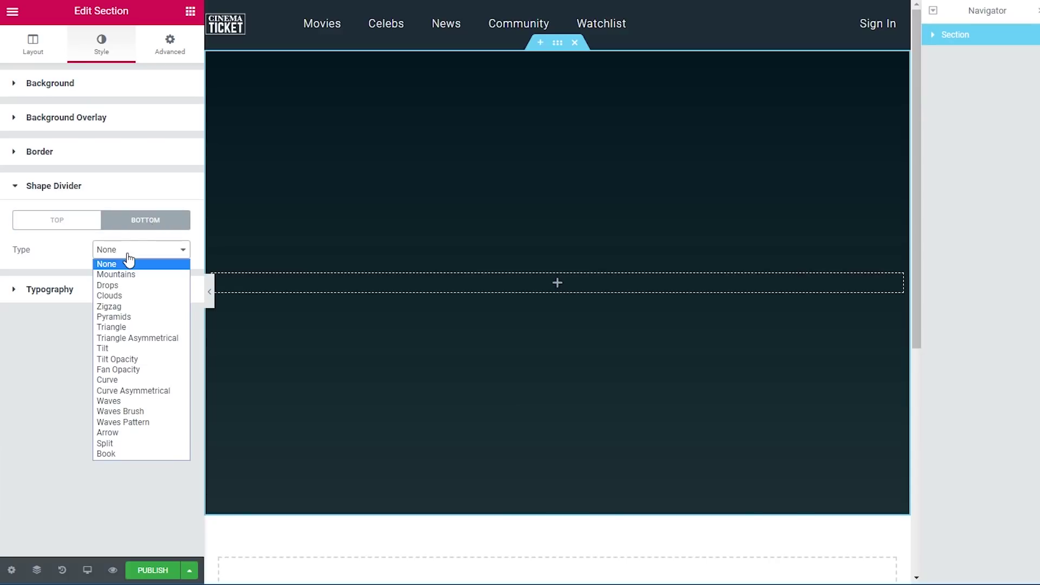
pyautogui.click(122, 348)
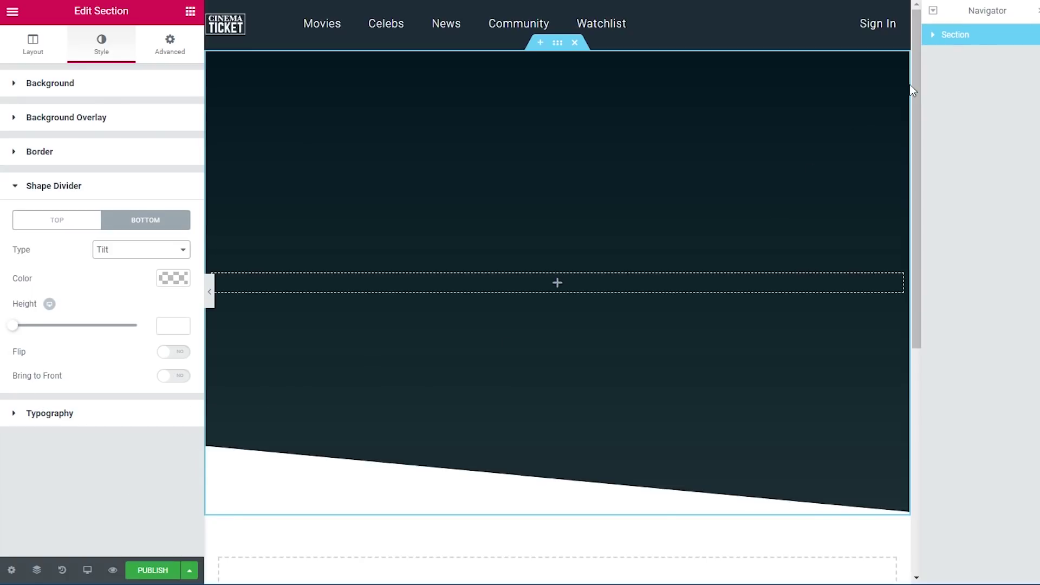
# Step: Rename the dark gradient section as Background in the page structure
pyautogui.doubleClick(962, 37)
pyautogui.write('Backgroun')
pyautogui.press('Return')
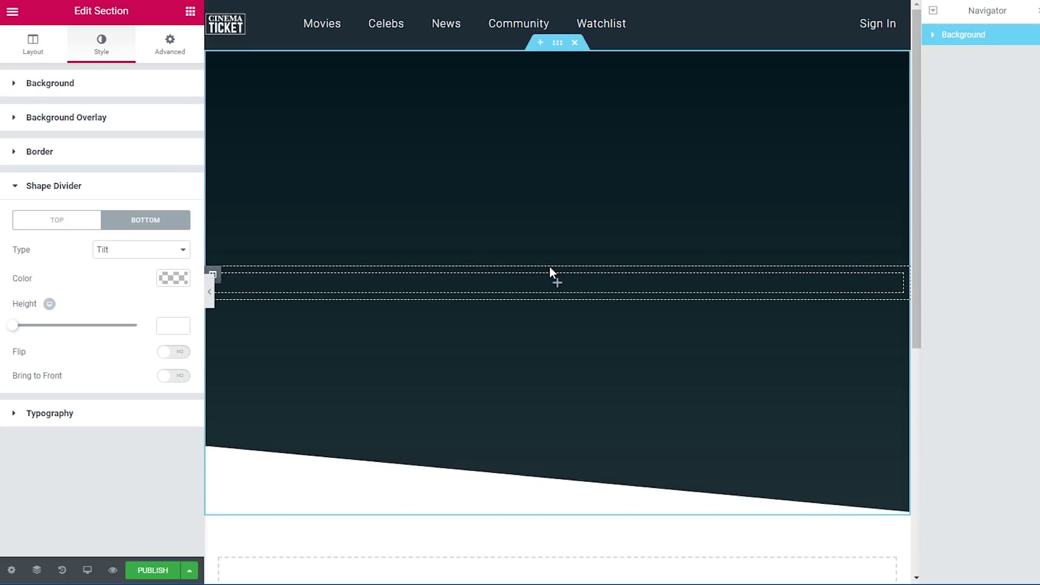
# Step: Add a two-column section below the Background section and set its first column's width to 86%
pyautogui.scroll(-5, 549, 267)
pyautogui.click(539, 300)
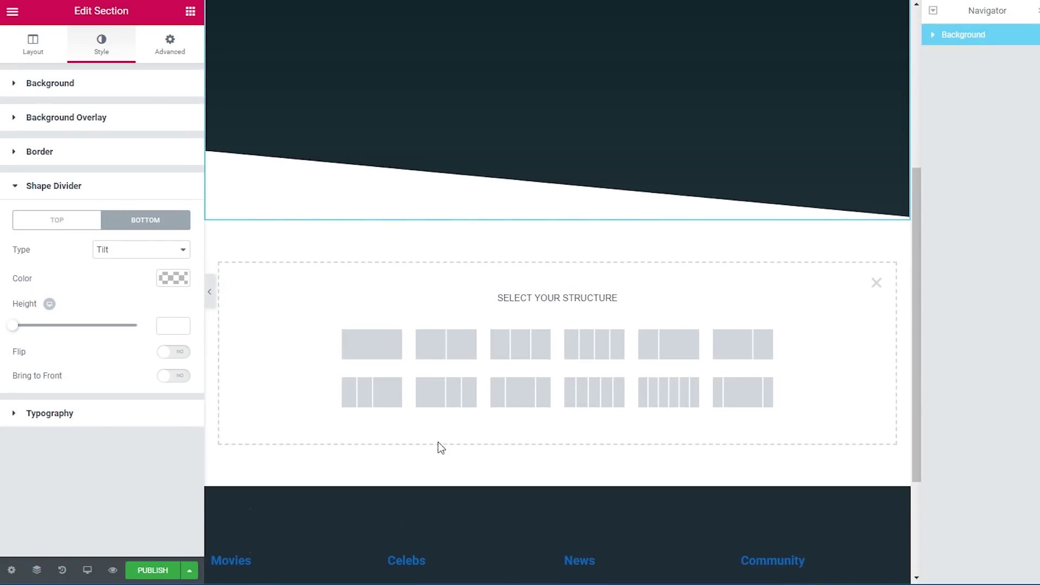
pyautogui.click(454, 356)
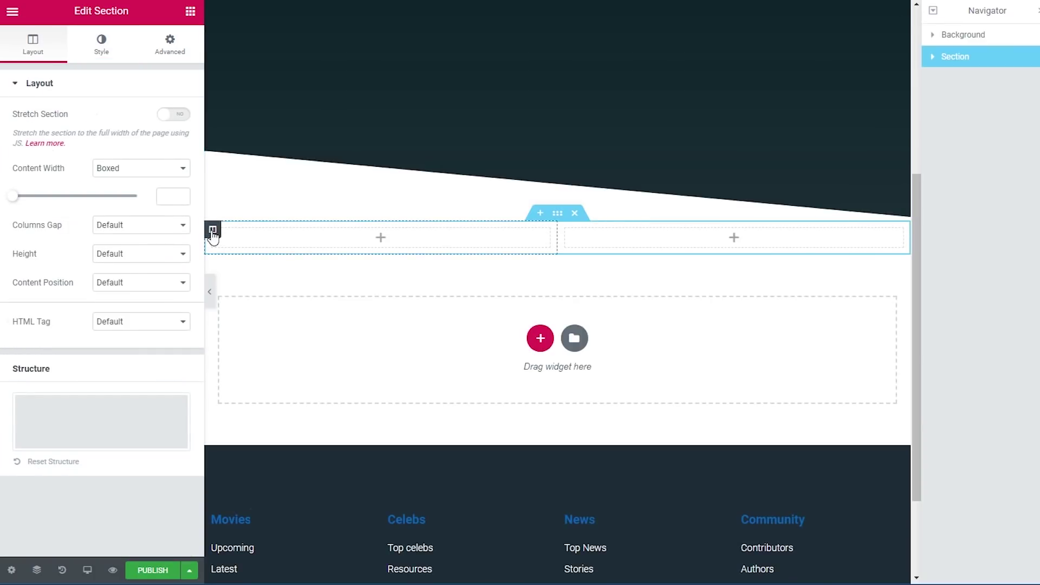
pyautogui.click(213, 230)
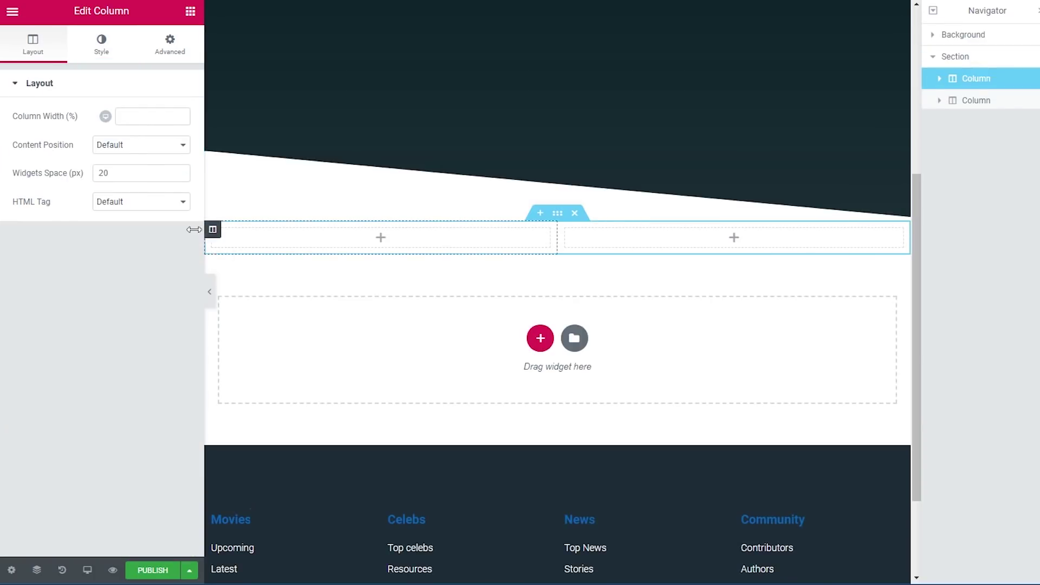
pyautogui.click(135, 116)
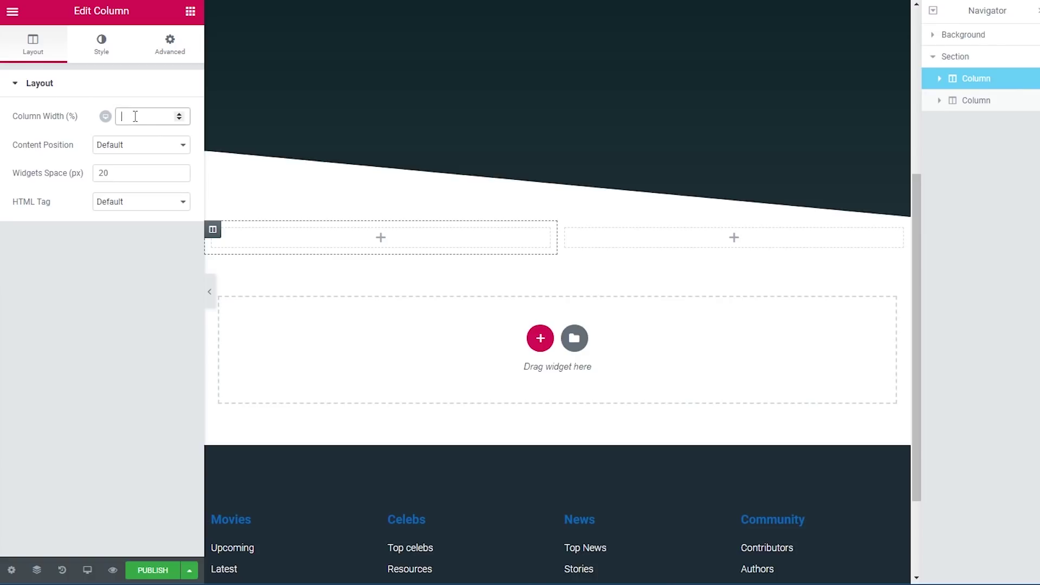
pyautogui.write('86')
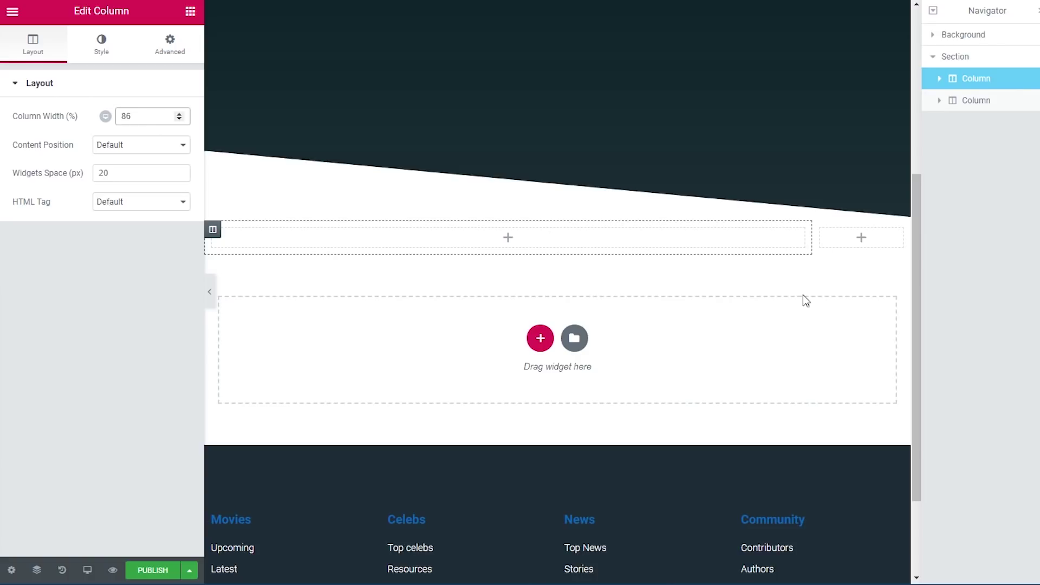
pyautogui.click(771, 292)
# Step: Add a Post Title widget to the wide column and set its font family to Tahoma
pyautogui.click(190, 12)
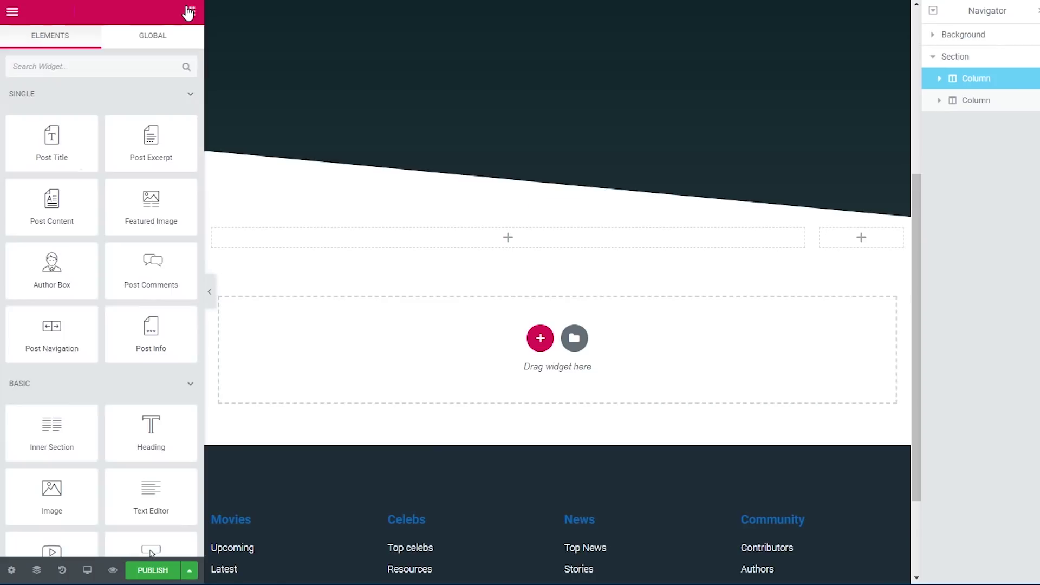
pyautogui.moveTo(54, 138); pyautogui.dragTo(386, 239)
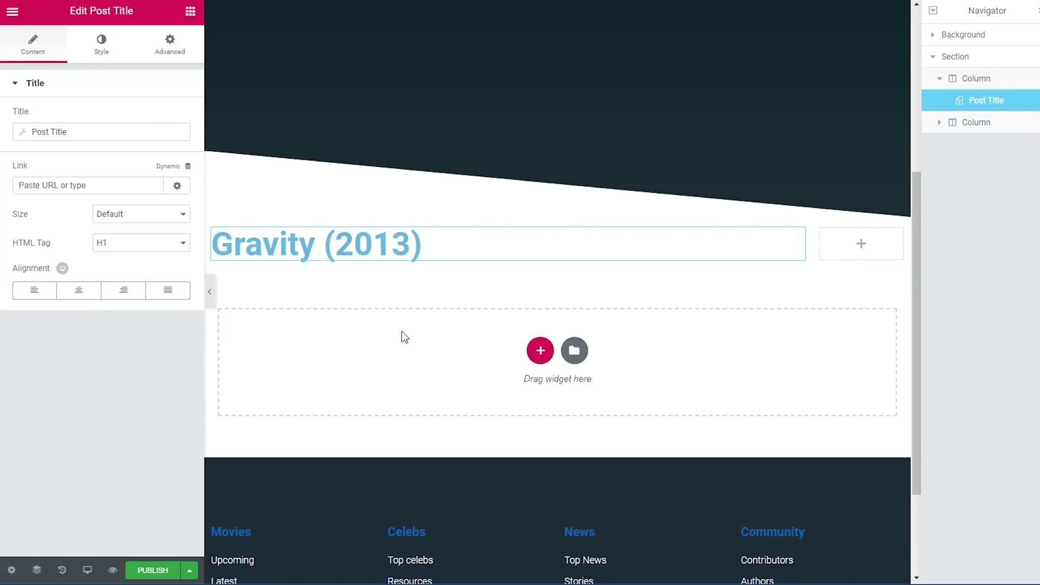
pyautogui.click(101, 43)
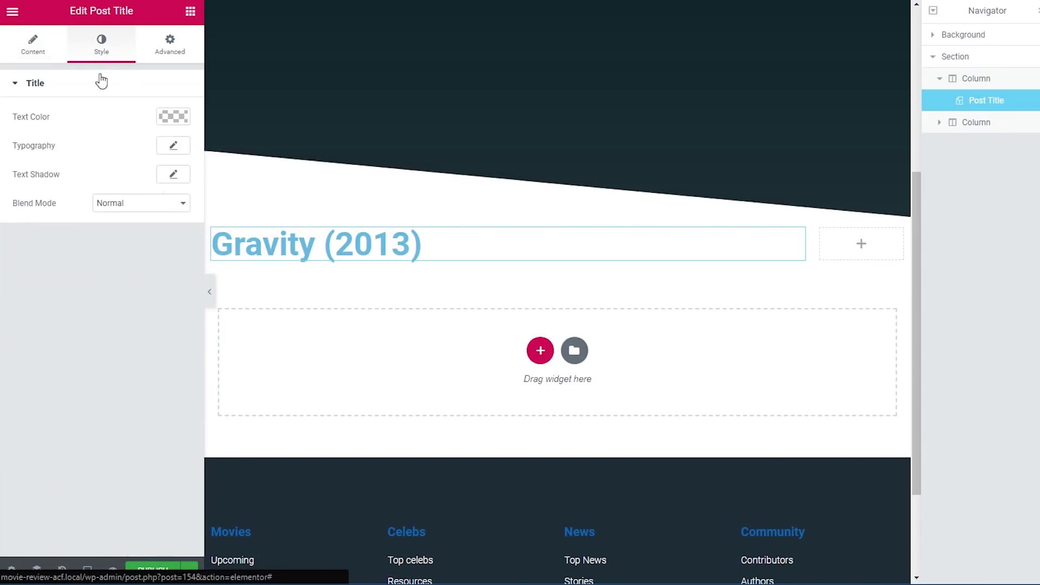
pyautogui.click(173, 145)
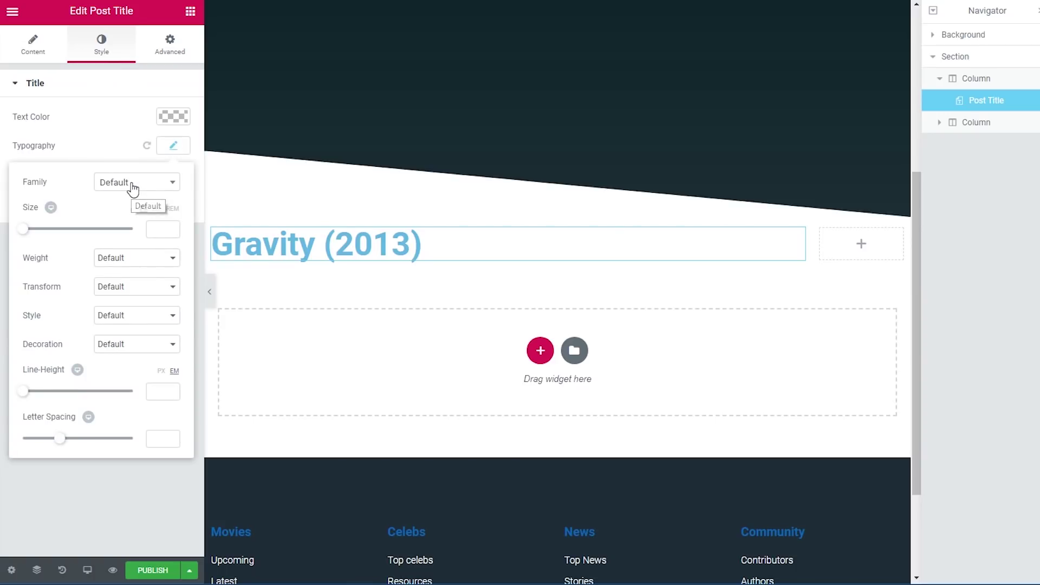
pyautogui.click(133, 188)
pyautogui.write('tah')
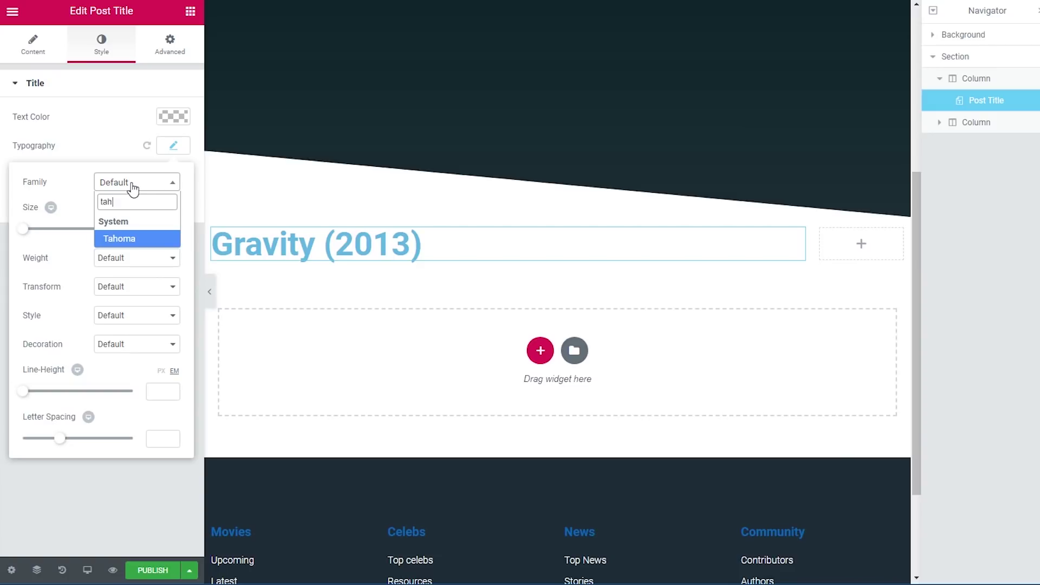
pyautogui.press('Return')
# Step: Set the post title's font size to 40 px and its line height to 1.3 em
pyautogui.click(157, 230)
pyautogui.write('40')
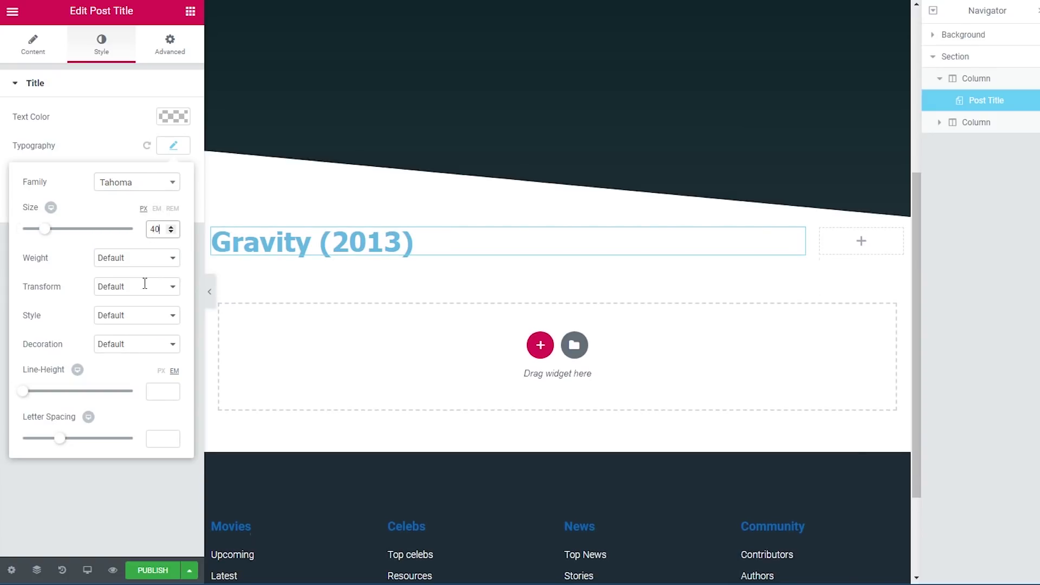
pyautogui.click(153, 391)
pyautogui.write('1')
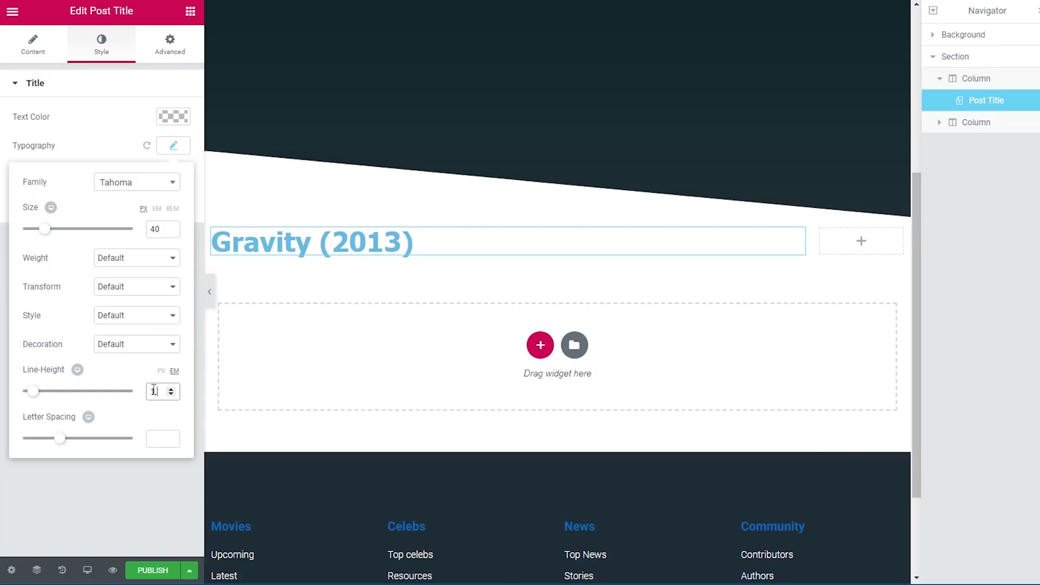
pyautogui.write('.3')
# Step: Unlink the post title's padding values and set the bottom padding to 25 px
pyautogui.click(171, 43)
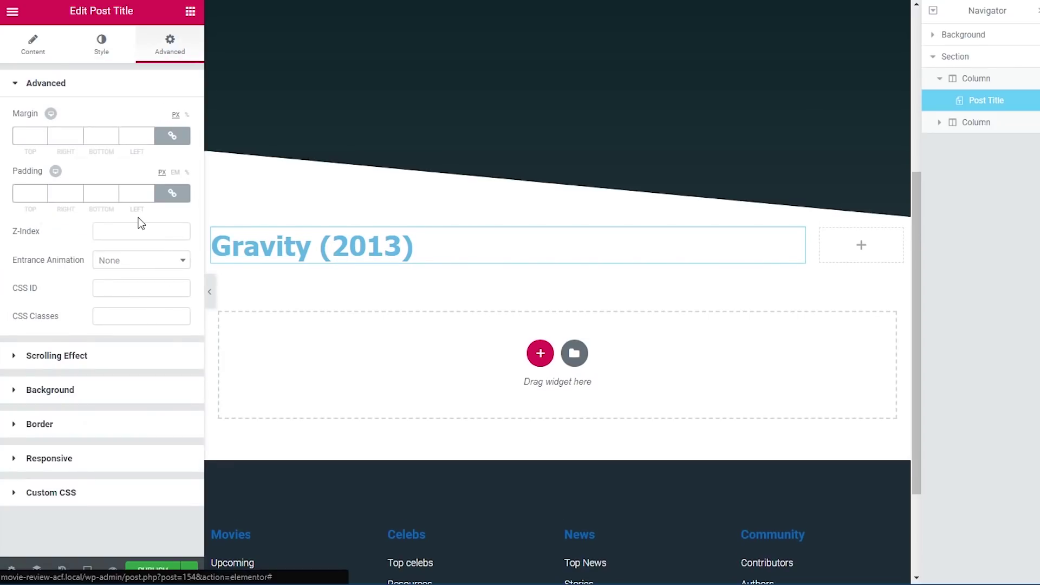
pyautogui.click(174, 195)
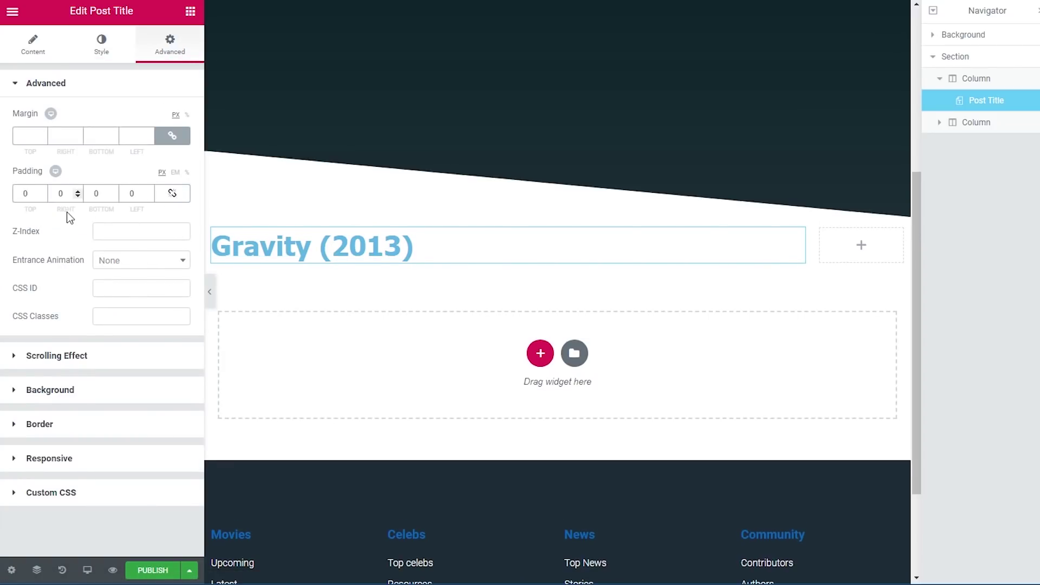
pyautogui.click(93, 198)
pyautogui.write('25')
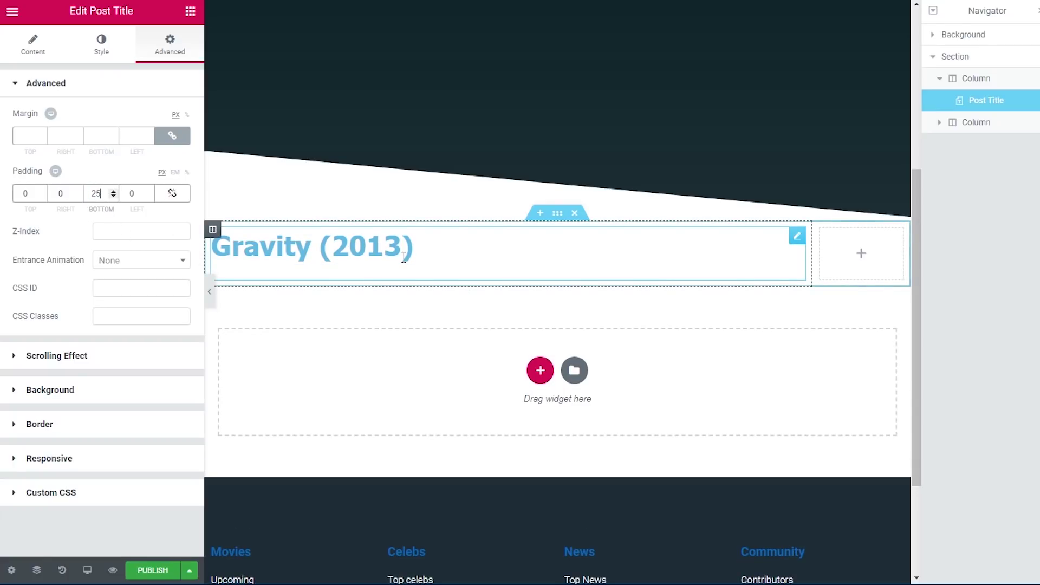
# Step: Find the Elementor Video widget and place it below the post title in the wide column
pyautogui.click(190, 11)
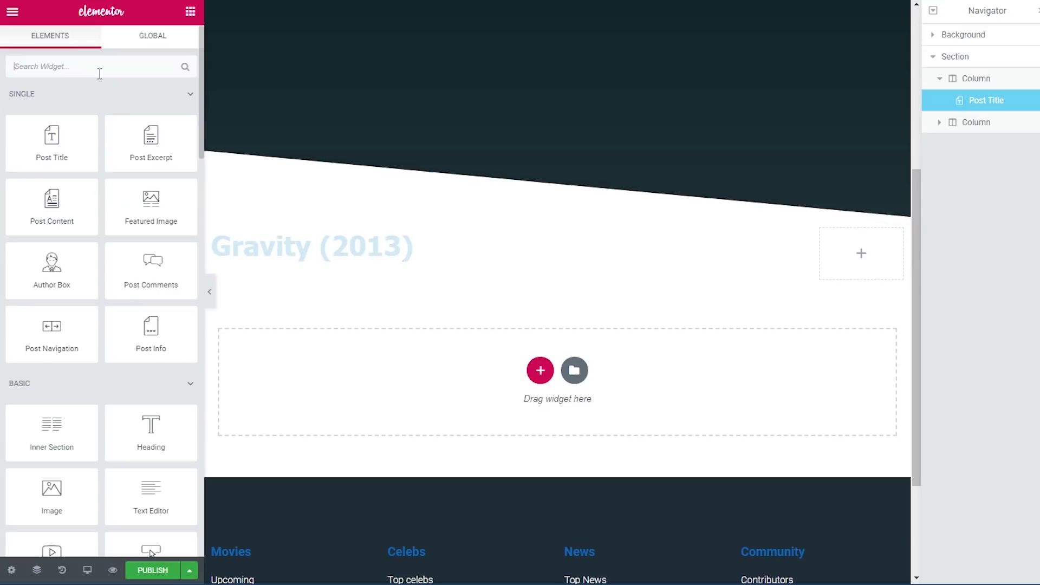
pyautogui.write('video')
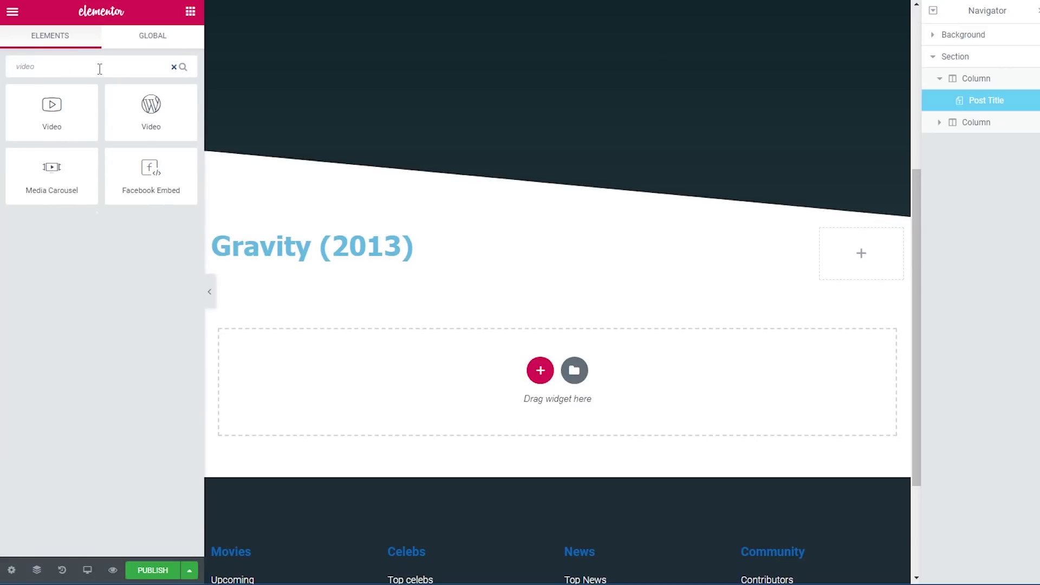
pyautogui.moveTo(51, 111); pyautogui.dragTo(359, 276)
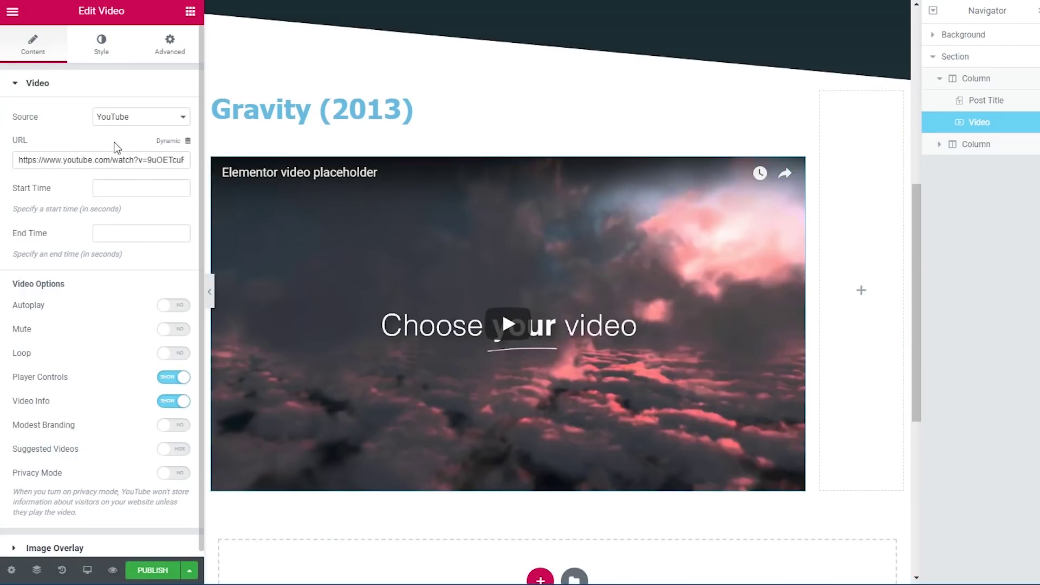
# Step: Make the video URL dynamic by linking it to an ACF URL Field with the Trailer Link key
pyautogui.click(162, 143)
pyautogui.scroll(-2, 127, 203)
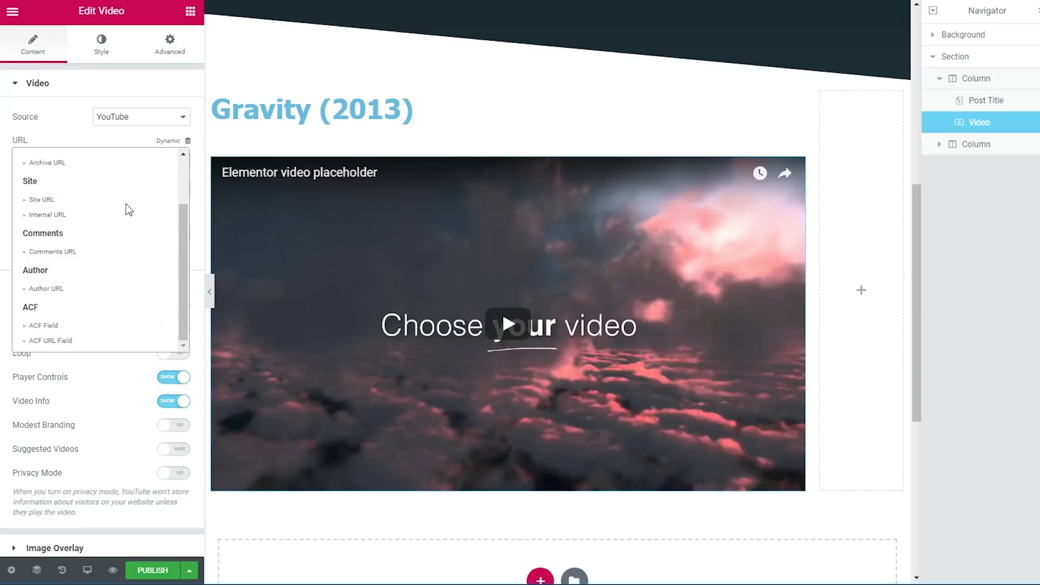
pyautogui.click(59, 341)
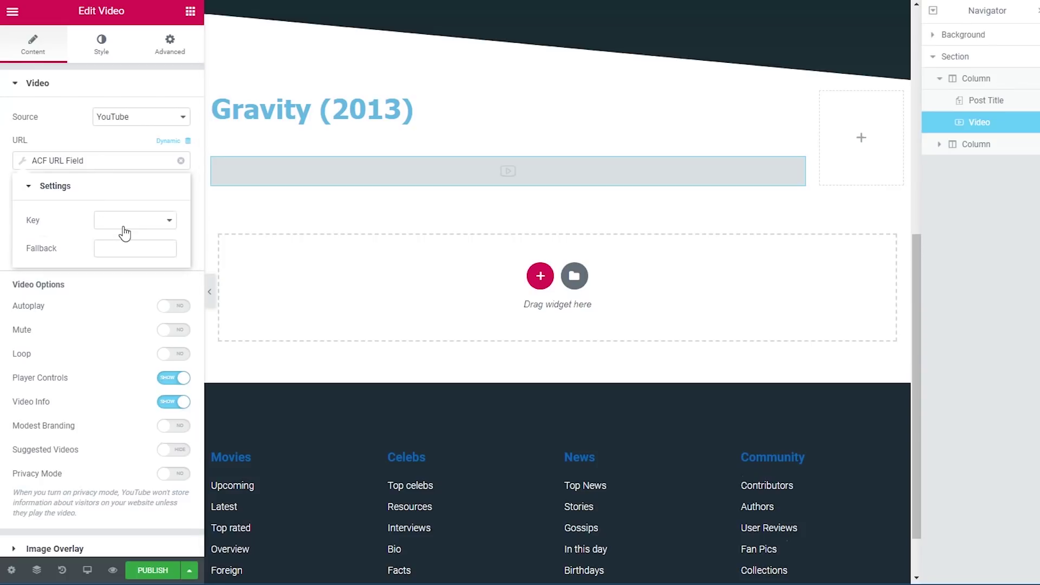
pyautogui.click(126, 223)
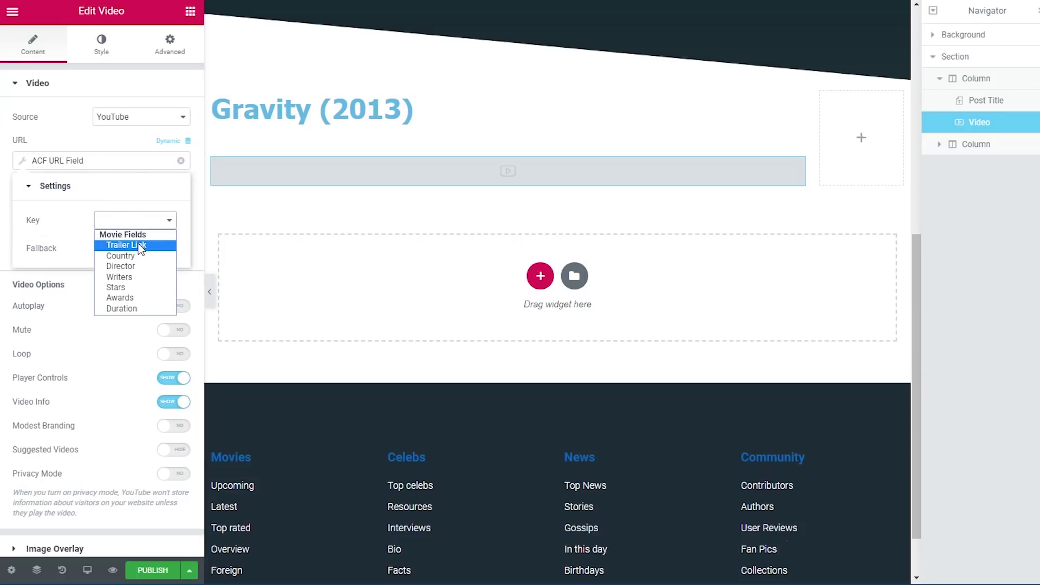
pyautogui.click(127, 245)
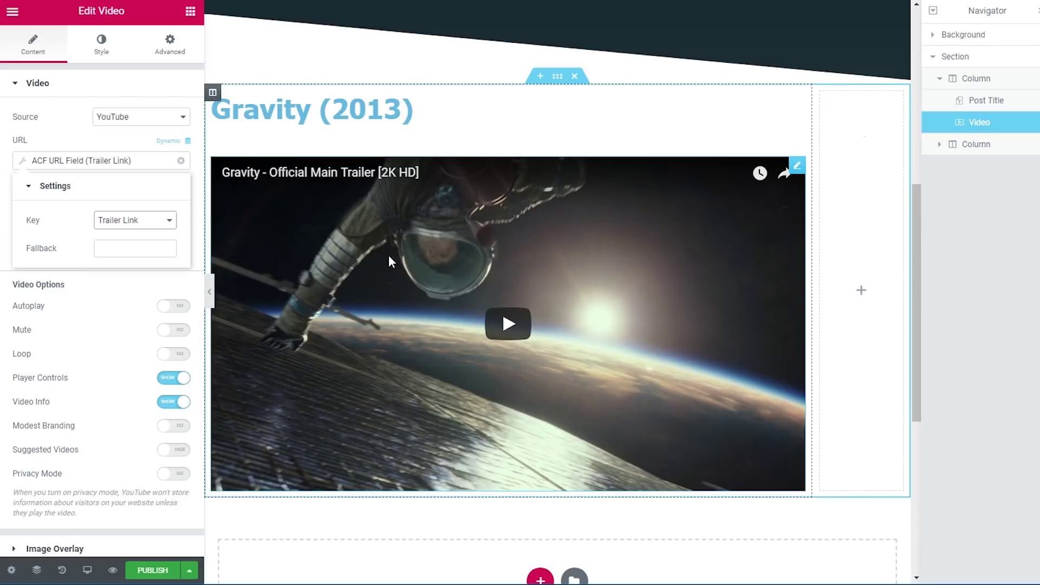
pyautogui.click(142, 146)
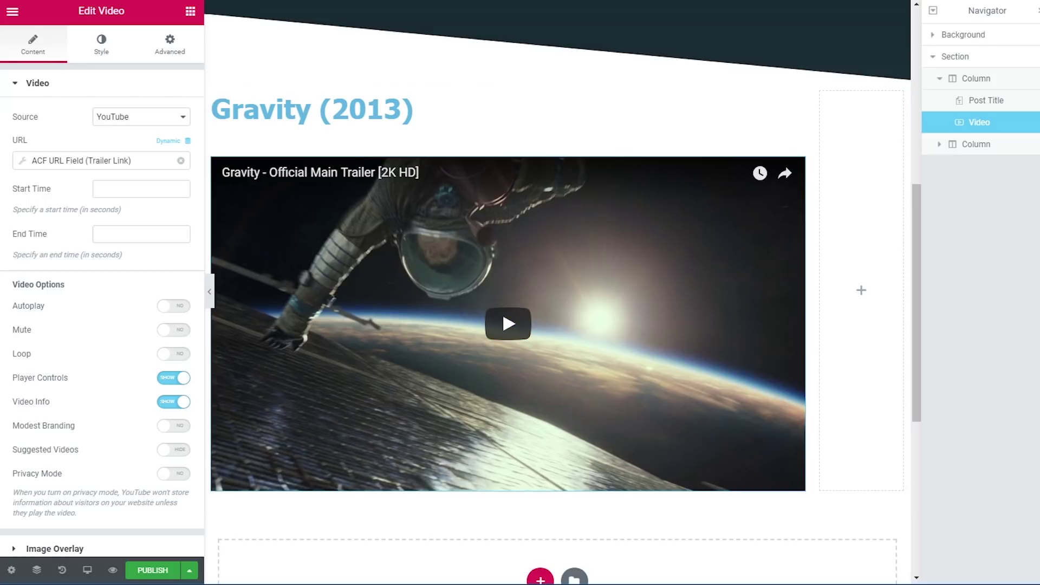
# Step: Add a two-column inner section below the video and set its first column's width to 70%
pyautogui.click(190, 11)
pyautogui.moveTo(73, 440); pyautogui.dragTo(309, 501)
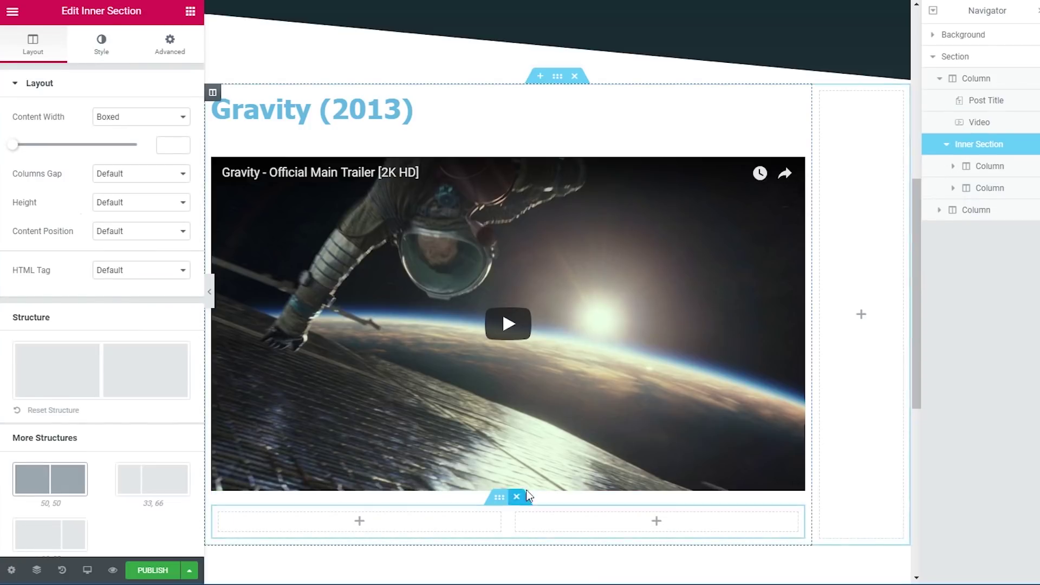
pyautogui.scroll(-3, 315, 357)
pyautogui.scroll(-1, 315, 358)
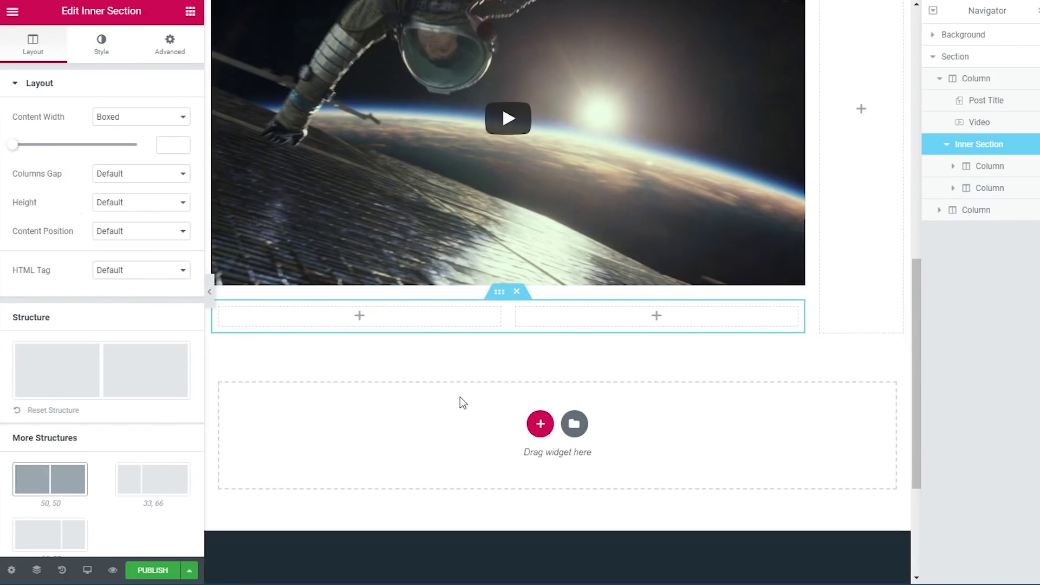
pyautogui.click(220, 311)
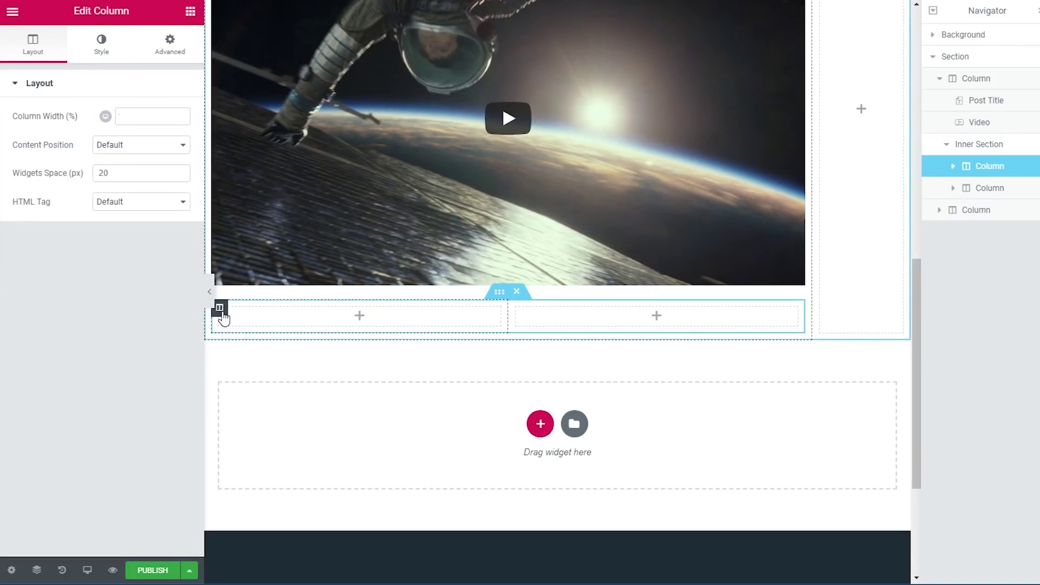
pyautogui.click(138, 119)
pyautogui.write('70')
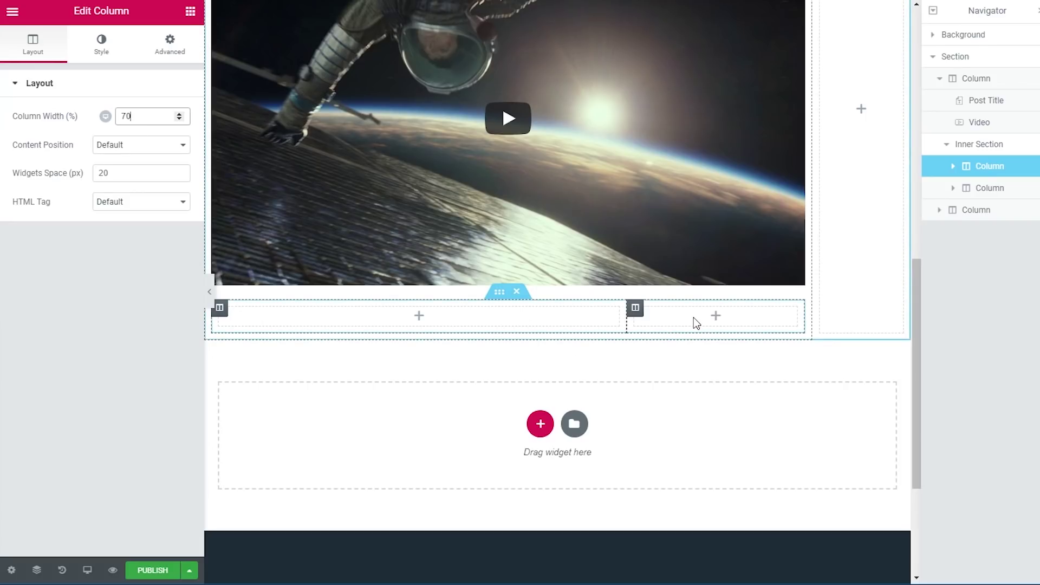
# Step: Unlink the inner section's margin values and set the top margin to 50 px
pyautogui.click(495, 298)
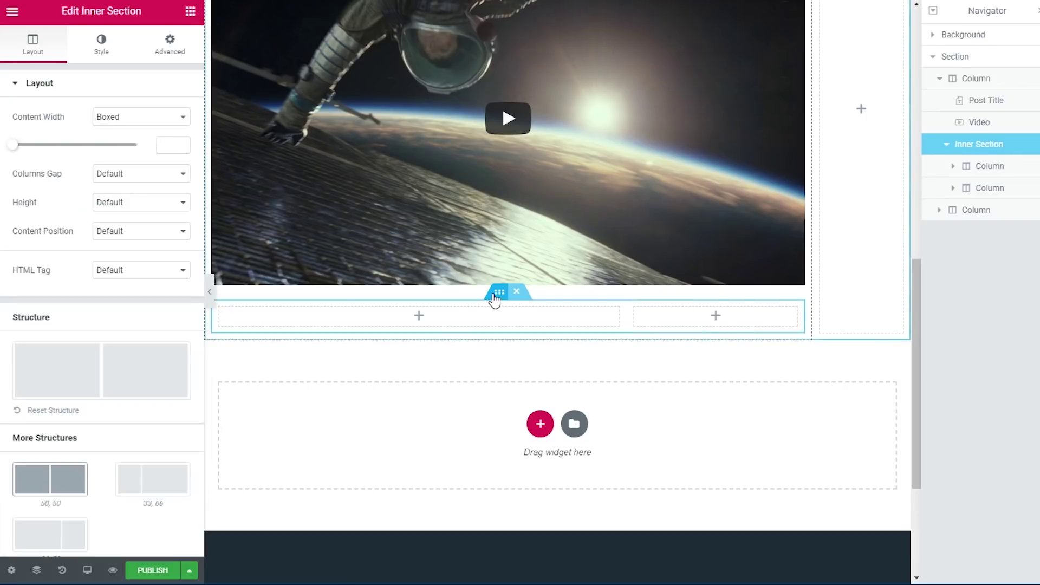
pyautogui.click(170, 44)
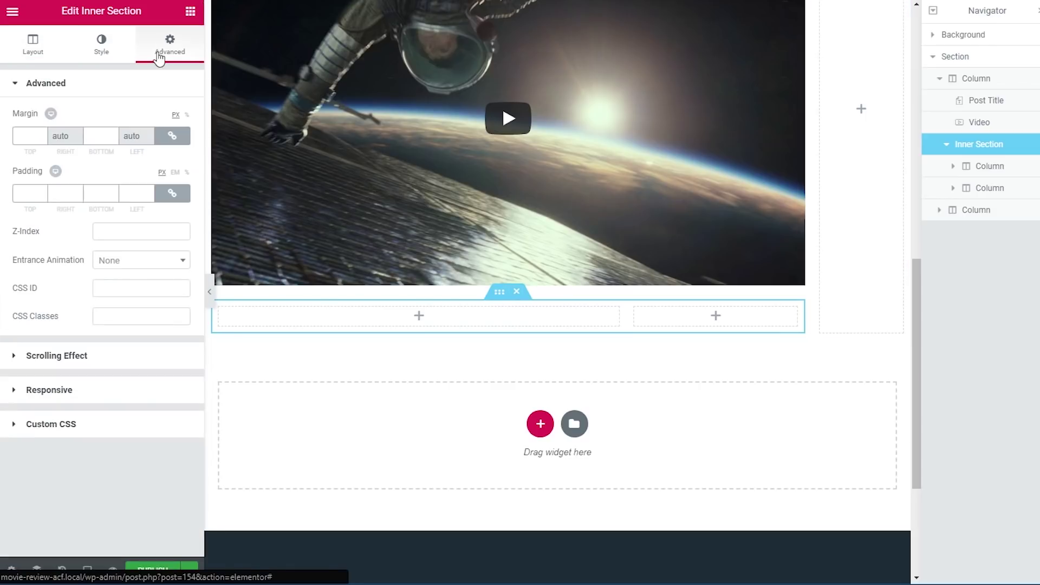
pyautogui.click(172, 136)
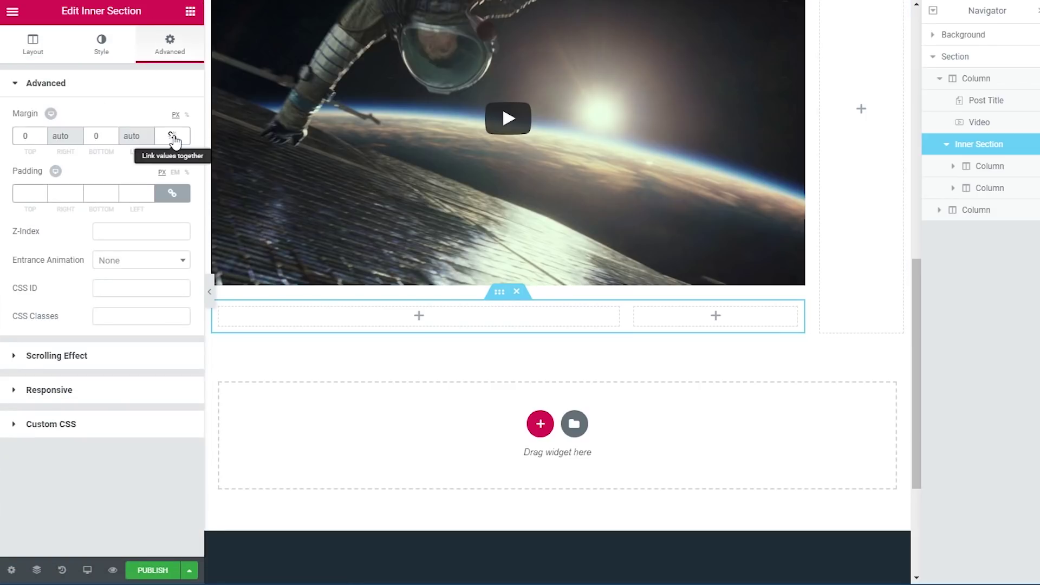
pyautogui.doubleClick(26, 136)
pyautogui.write('50')
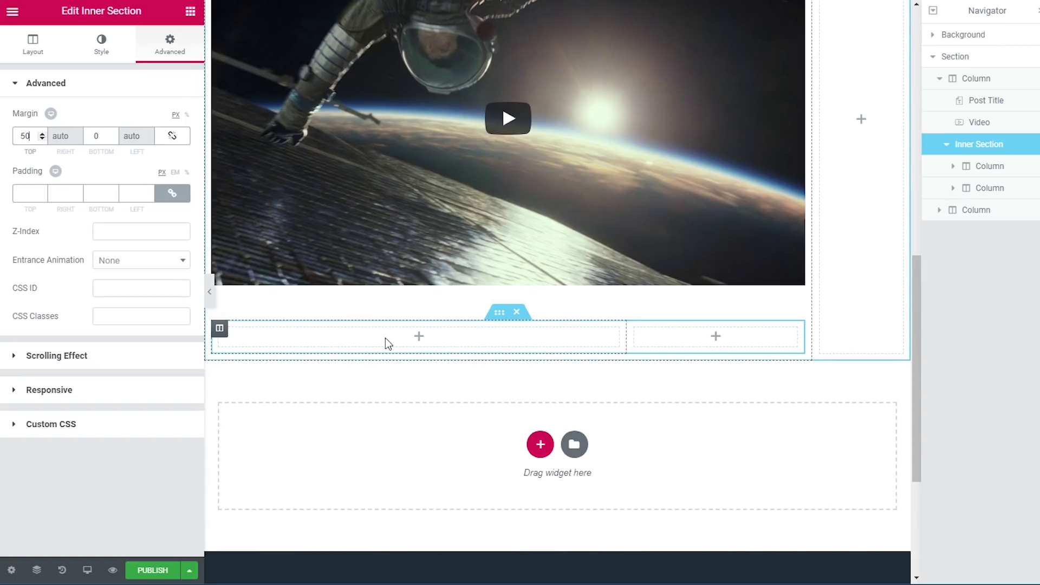
# Step: Add a Heading widget to the wider column of the inner section below the video
pyautogui.click(190, 11)
pyautogui.moveTo(111, 436); pyautogui.dragTo(394, 332)
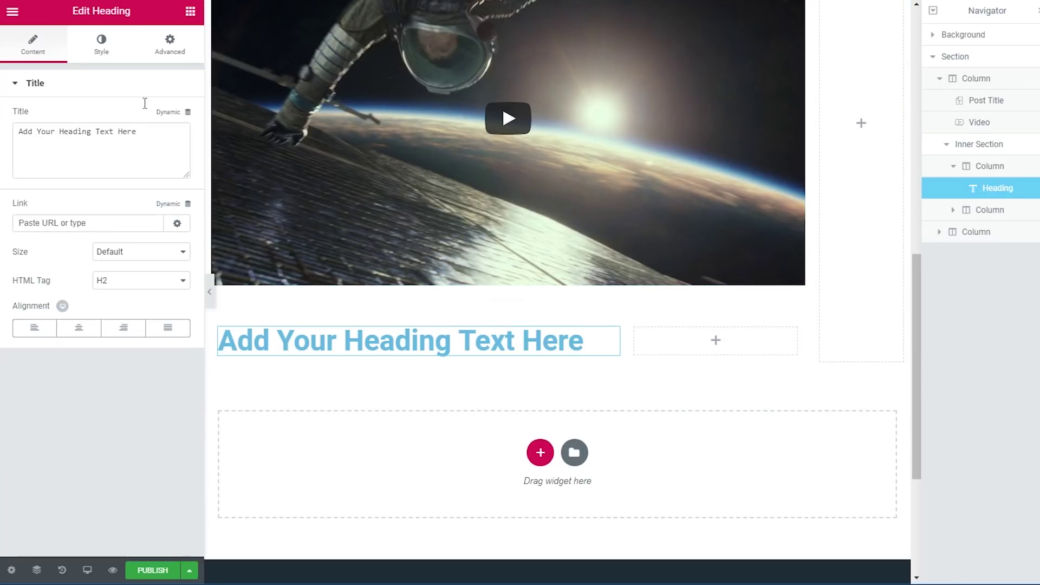
# Step: Make the heading's title dynamic by linking it to an ACF Field with the Plot key
pyautogui.click(169, 113)
pyautogui.scroll(-5, 123, 163)
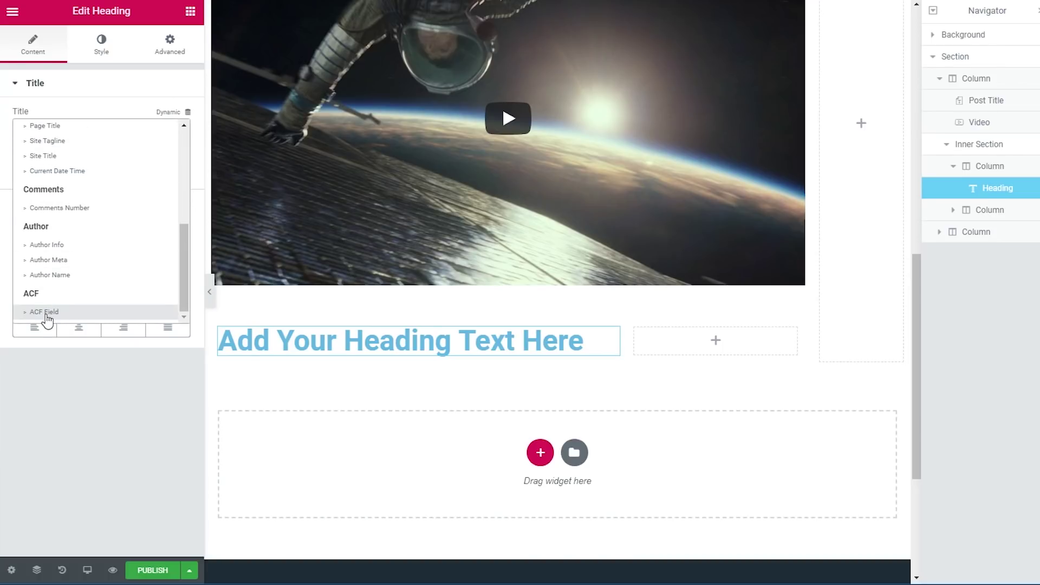
pyautogui.click(45, 312)
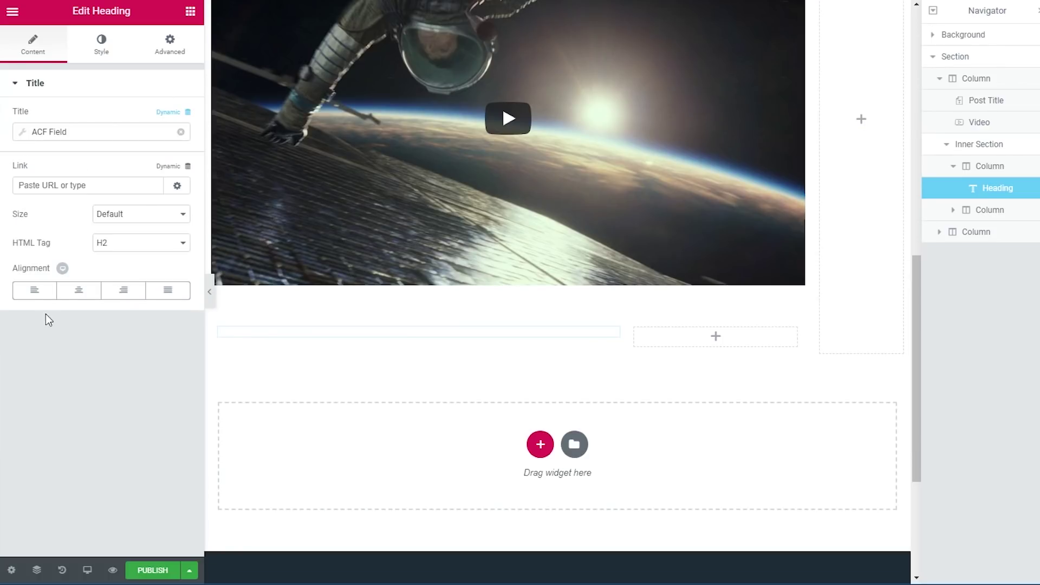
pyautogui.click(87, 134)
pyautogui.click(127, 192)
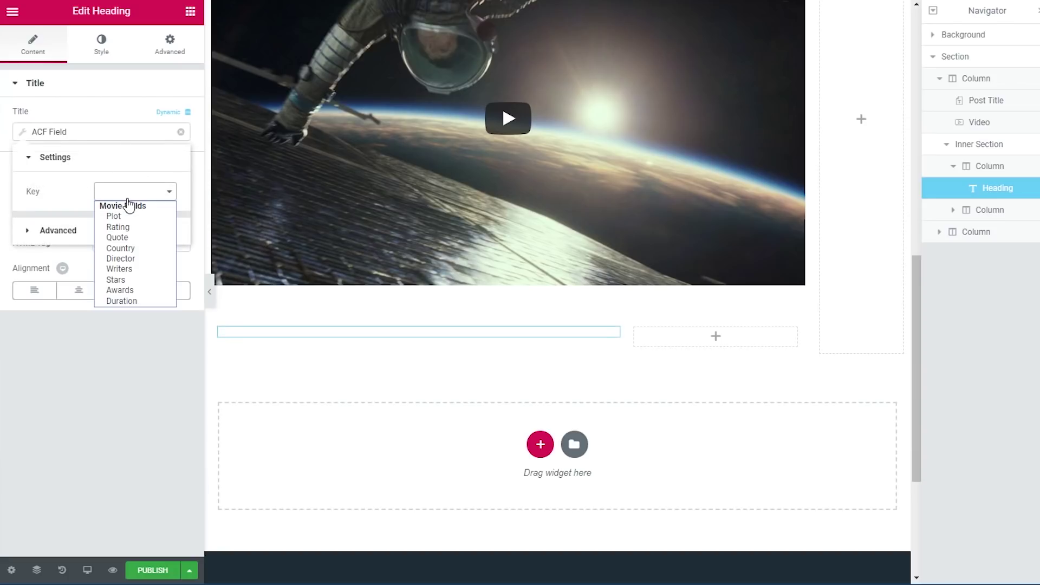
pyautogui.click(131, 216)
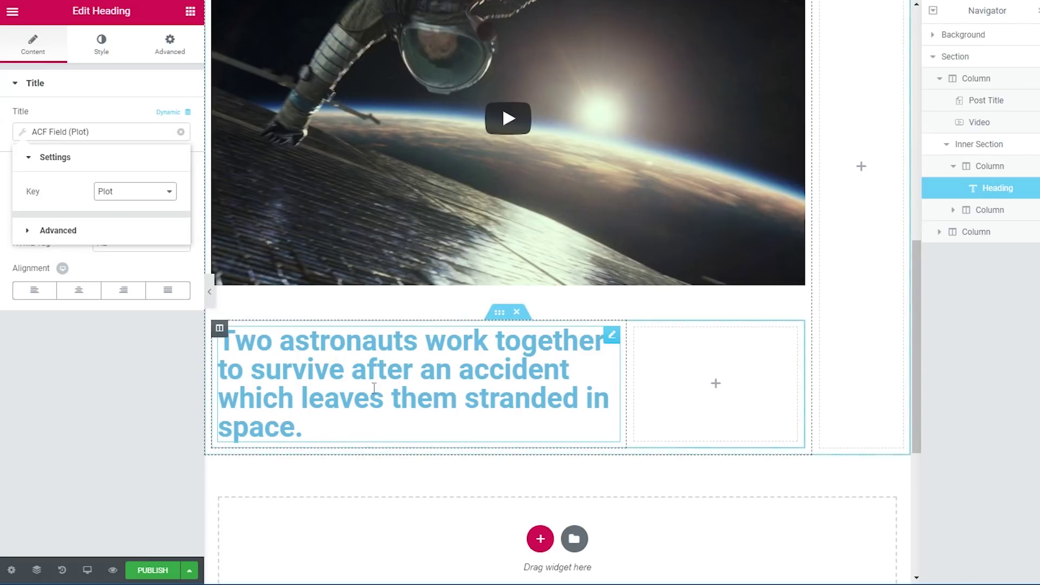
# Step: Set the plot heading's text color to #54595f
pyautogui.click(101, 55)
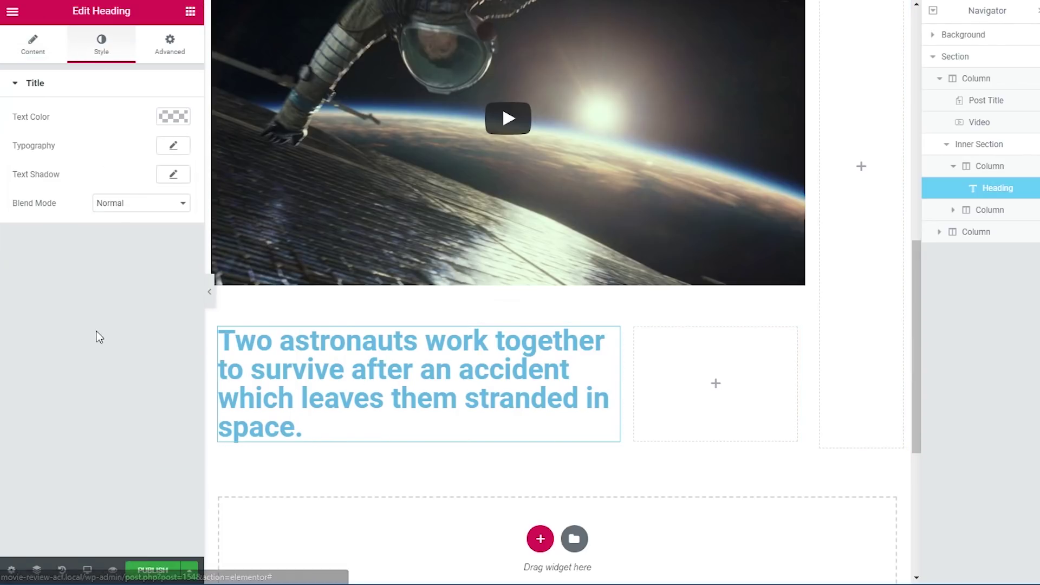
pyautogui.click(184, 115)
pyautogui.click(51, 117)
pyautogui.write('54595f')
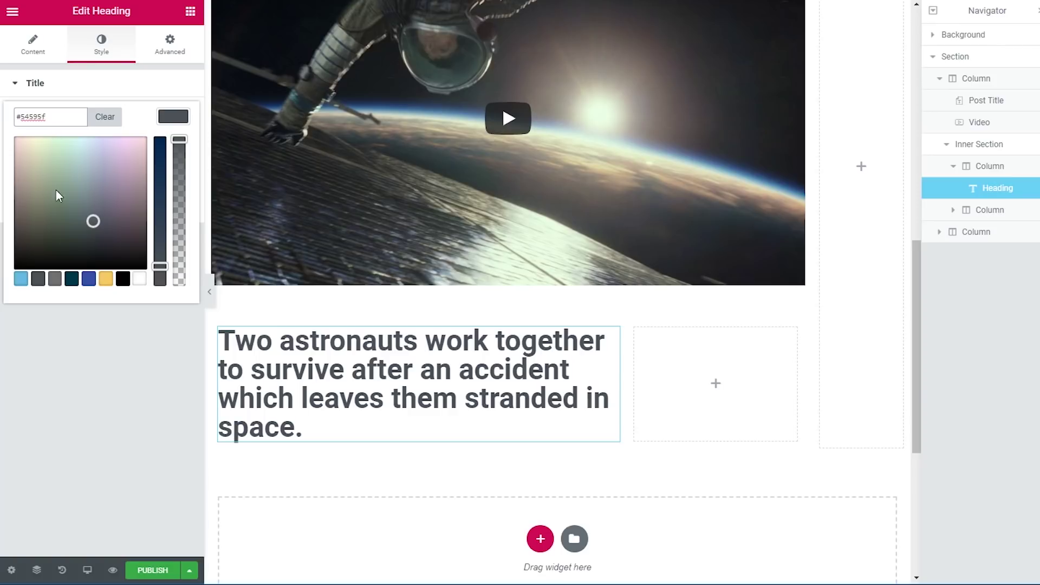
pyautogui.click(107, 389)
# Step: Set the plot heading's typography to a size of 17 px, weight 300 and italic style
pyautogui.click(169, 146)
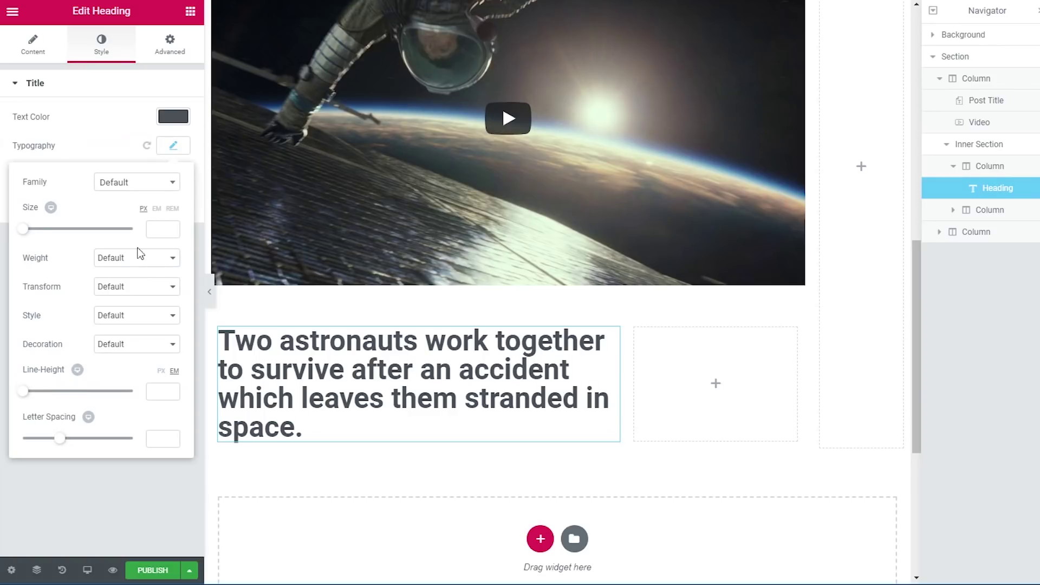
pyautogui.click(149, 228)
pyautogui.write('17')
pyautogui.click(129, 258)
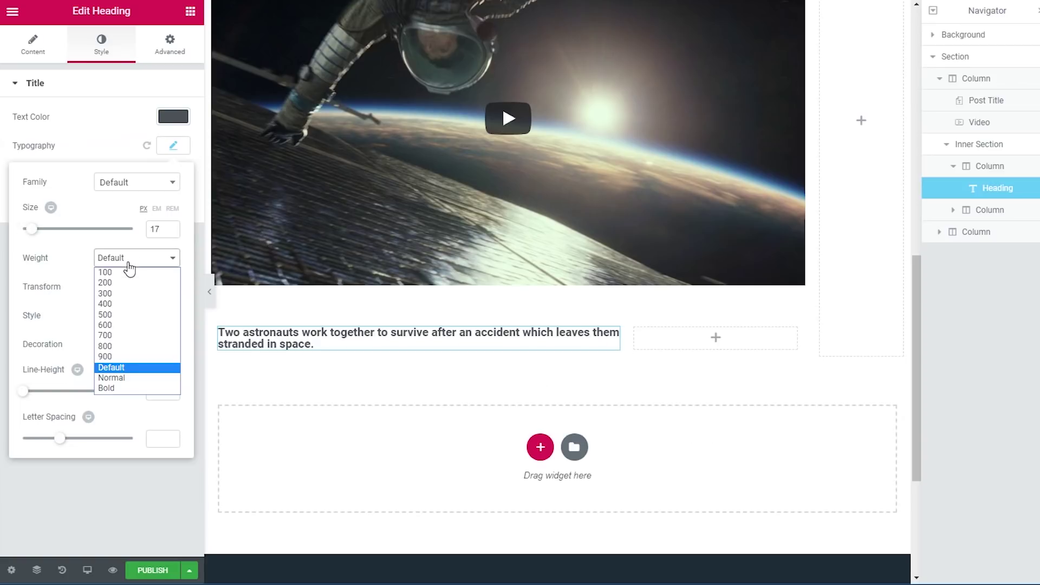
pyautogui.click(124, 296)
pyautogui.click(127, 317)
pyautogui.click(119, 356)
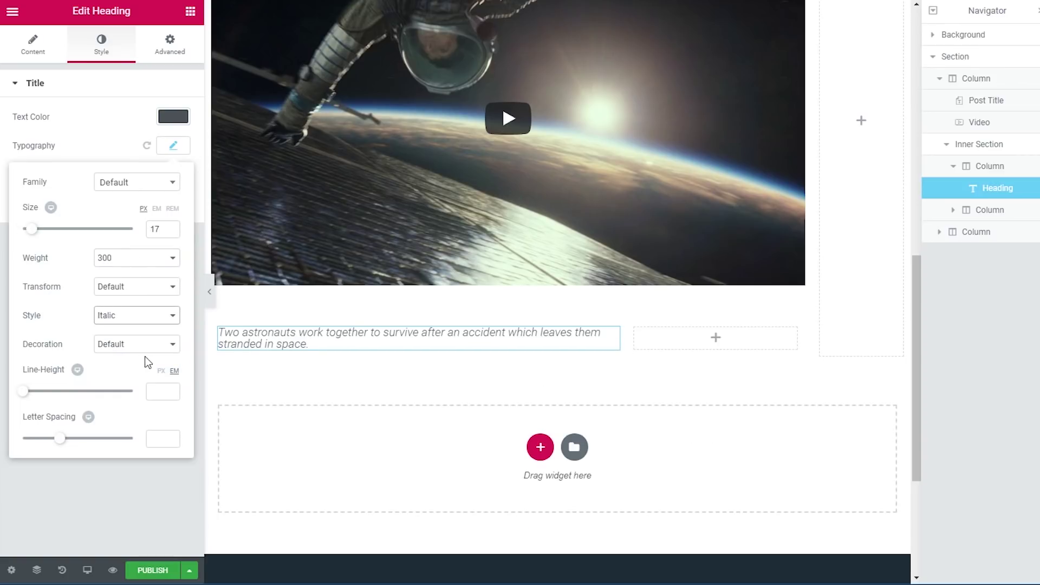
# Step: Give the plot heading a line height of 1.6 em and a letter spacing of 0.5
pyautogui.click(151, 395)
pyautogui.write('1.6')
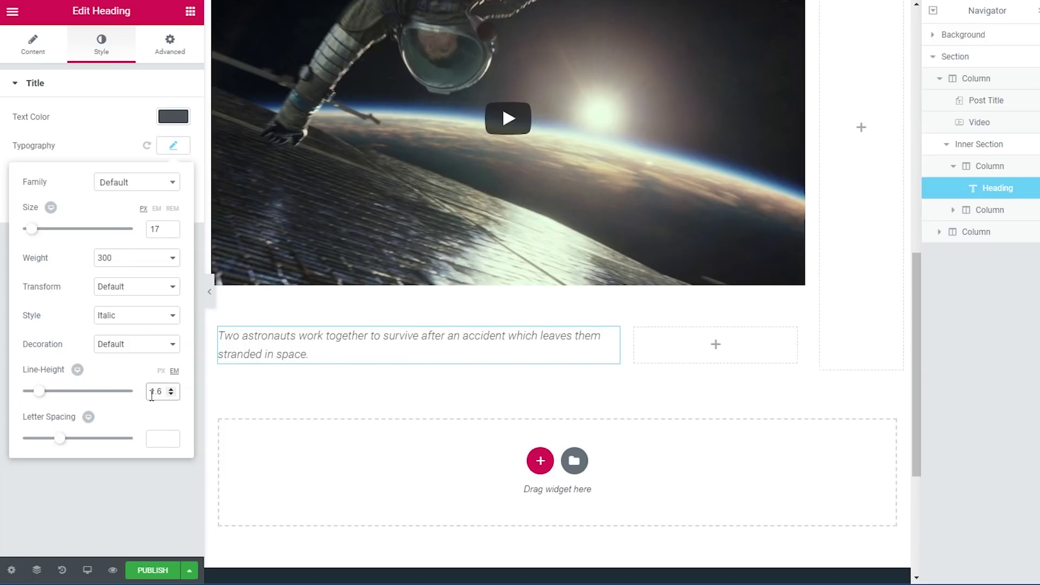
pyautogui.click(158, 441)
pyautogui.write('0.5')
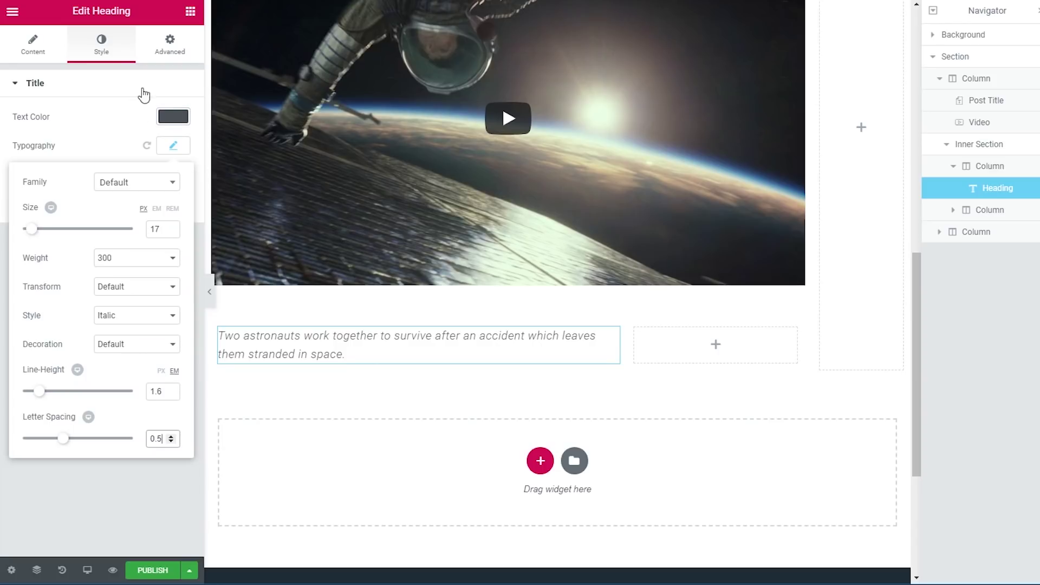
# Step: Add an Icon Box widget to the inner section's narrower column and clear its description text
pyautogui.click(190, 11)
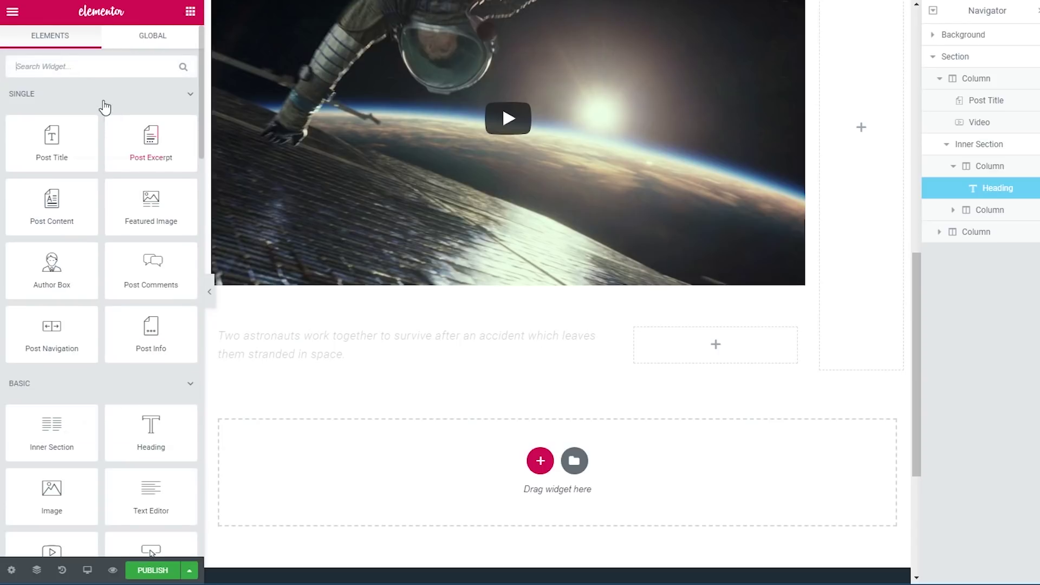
pyautogui.write('icon')
pyautogui.moveTo(150, 111); pyautogui.dragTo(632, 375)
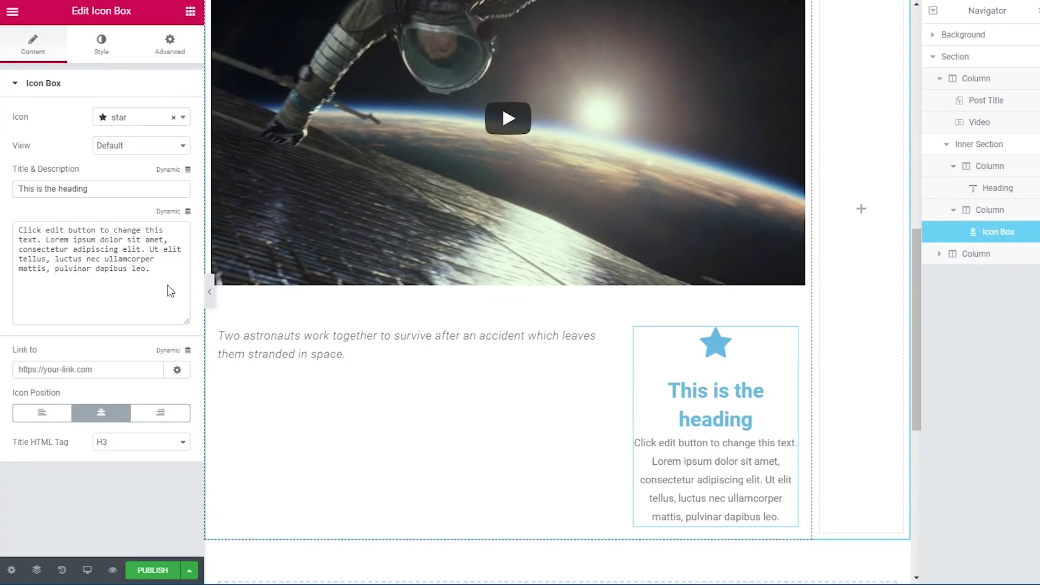
pyautogui.moveTo(169, 273); pyautogui.dragTo(21, 226)
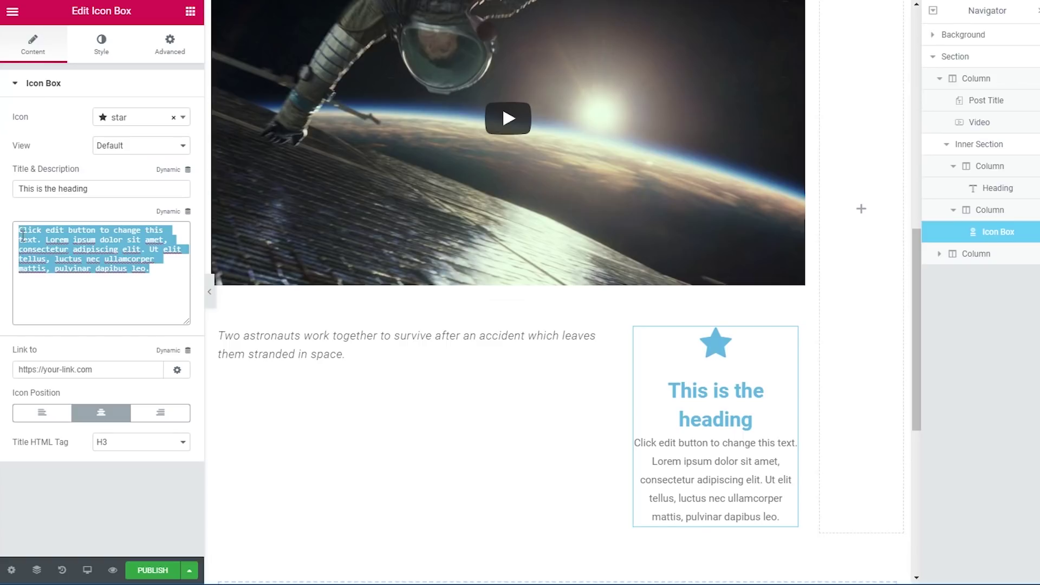
pyautogui.press('BackSpace')
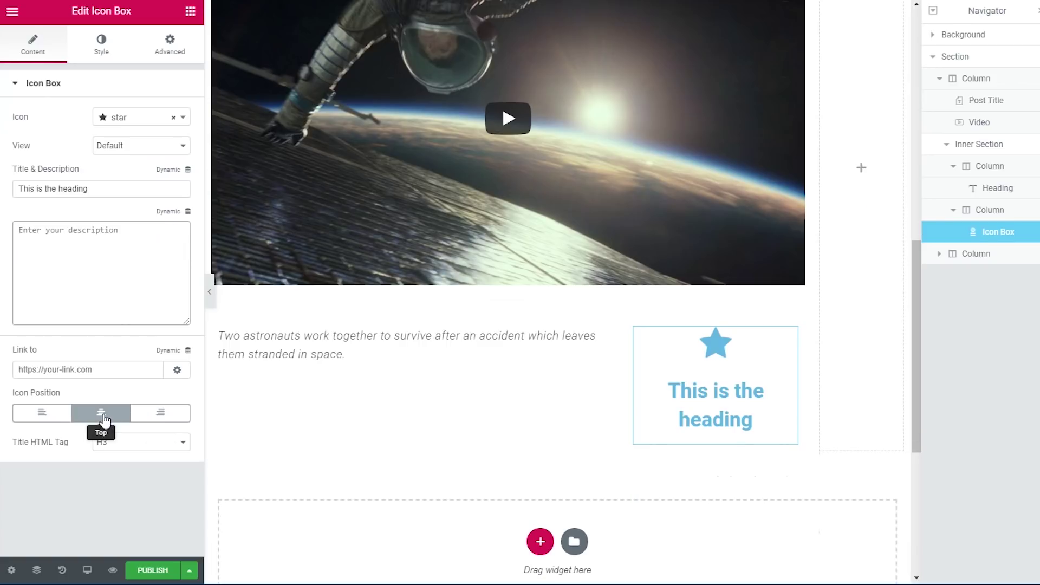
# Step: Set the icon box's icon position to right and change its icon to imdb
pyautogui.click(161, 415)
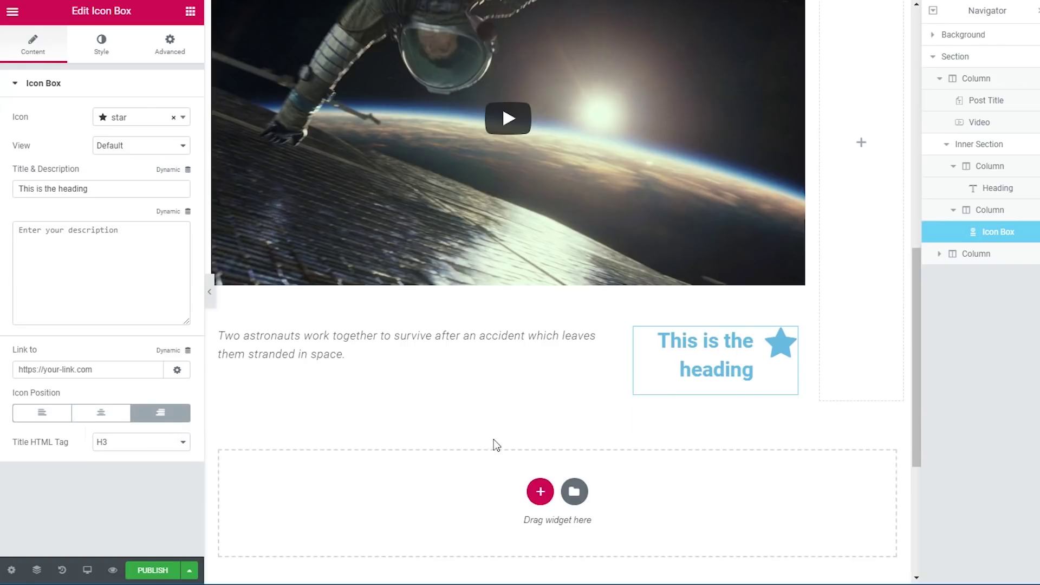
pyautogui.click(137, 126)
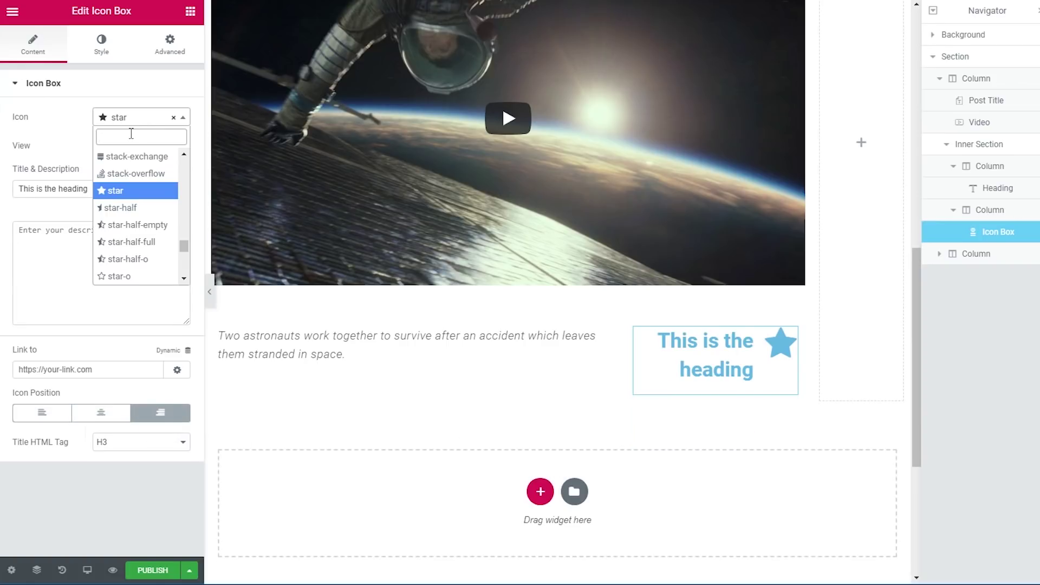
pyautogui.write('imdb')
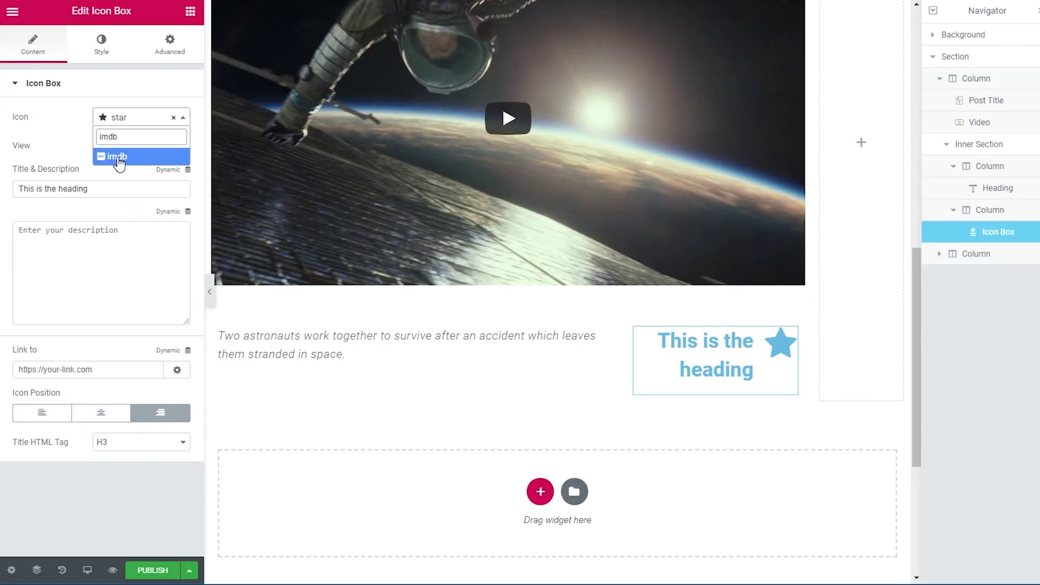
pyautogui.click(118, 157)
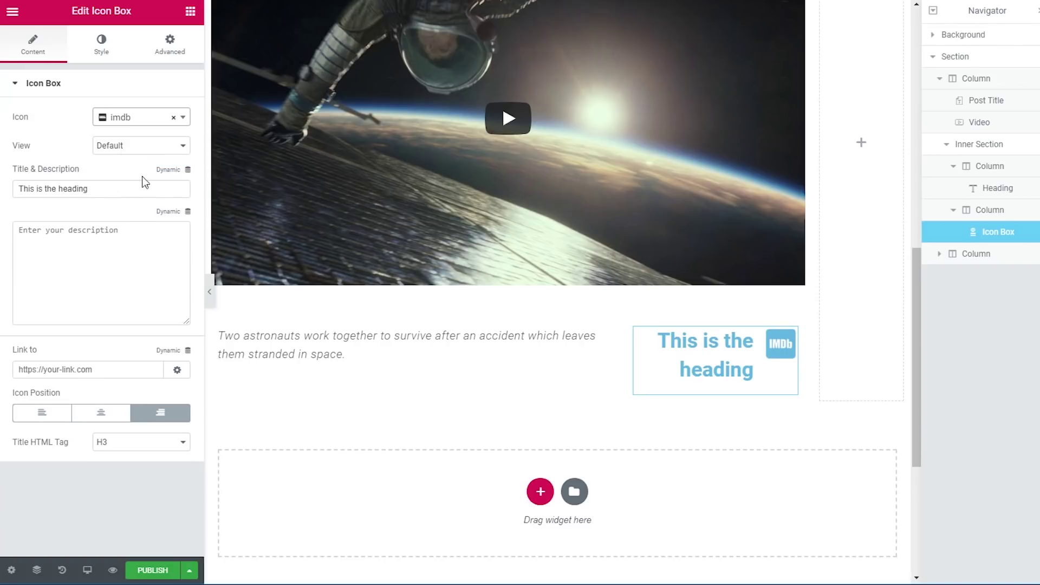
# Step: Make the icon box's title dynamic by linking it to an ACF Field with the Rating key
pyautogui.click(174, 171)
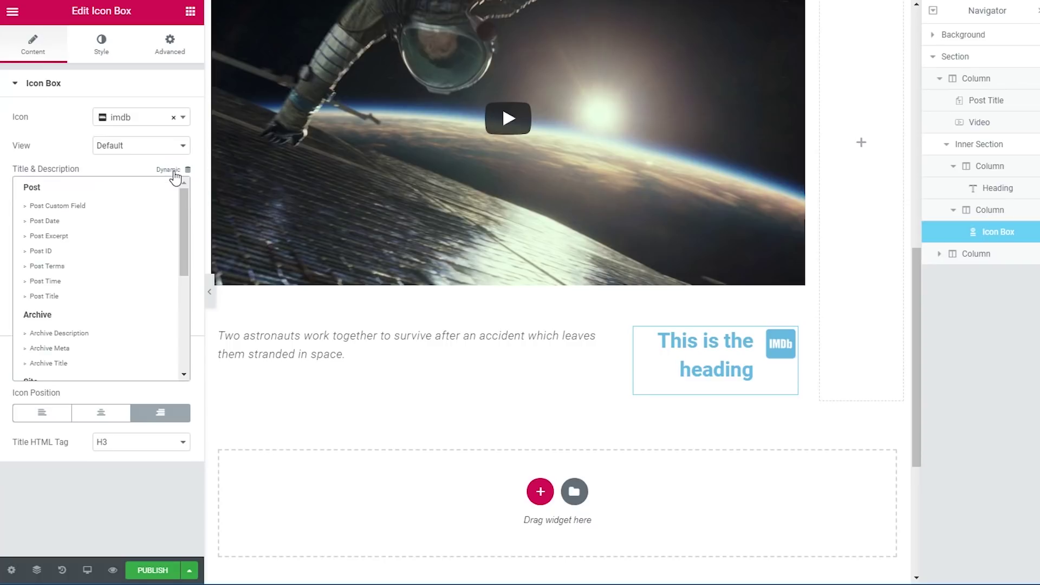
pyautogui.scroll(-6, 122, 220)
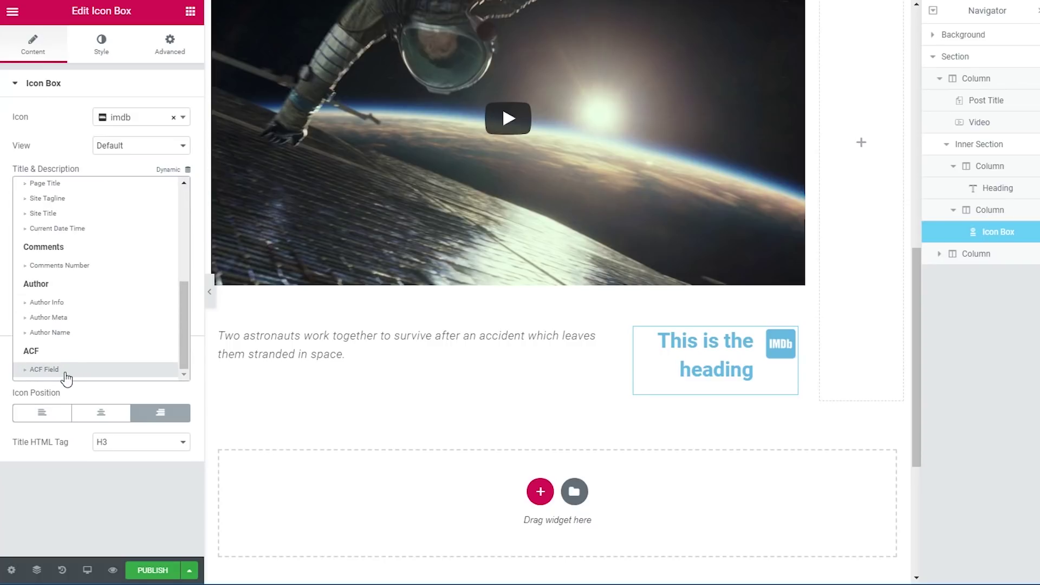
pyautogui.click(44, 370)
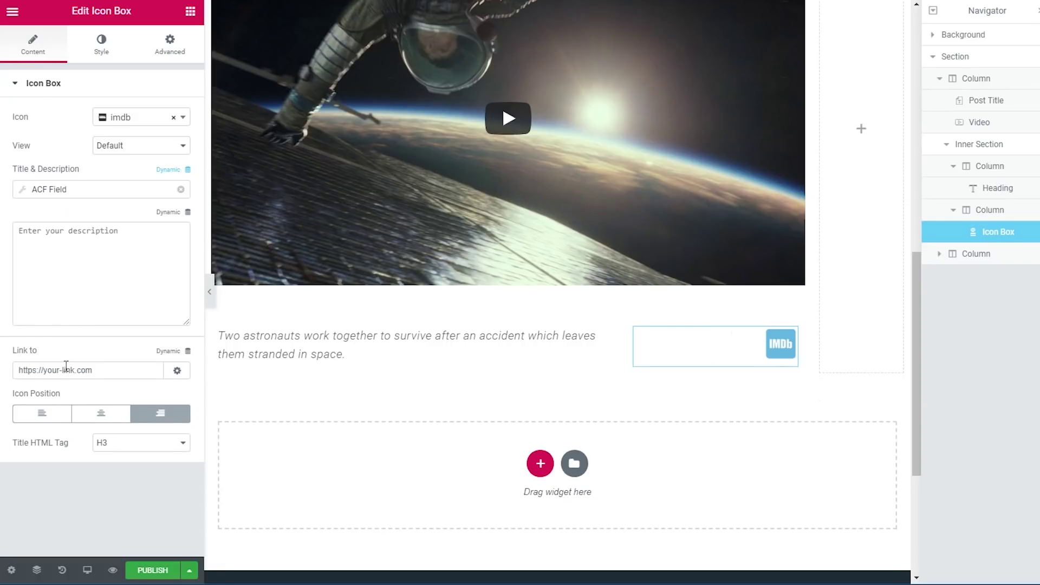
pyautogui.click(96, 188)
pyautogui.click(121, 248)
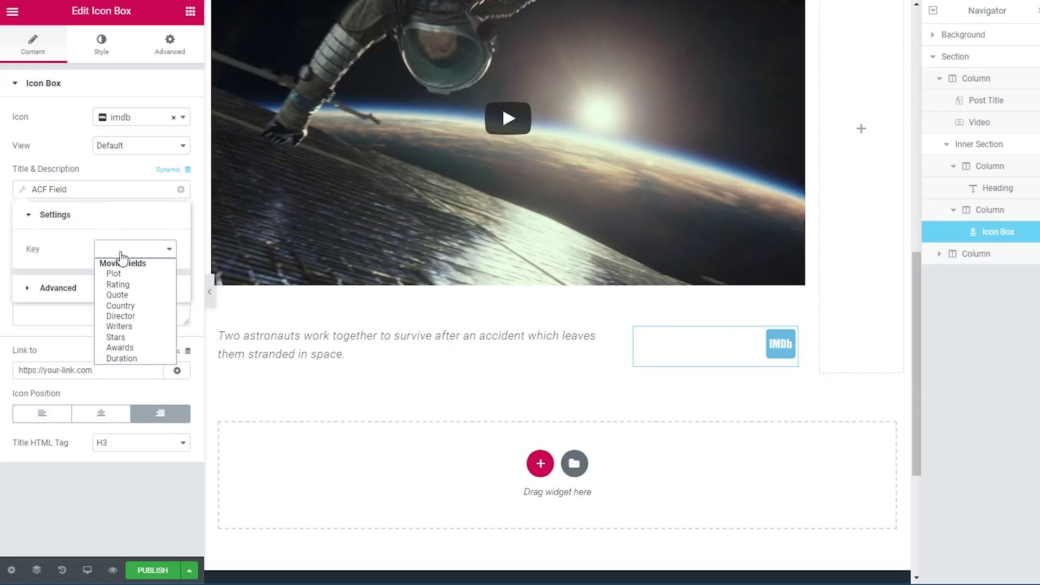
pyautogui.click(119, 284)
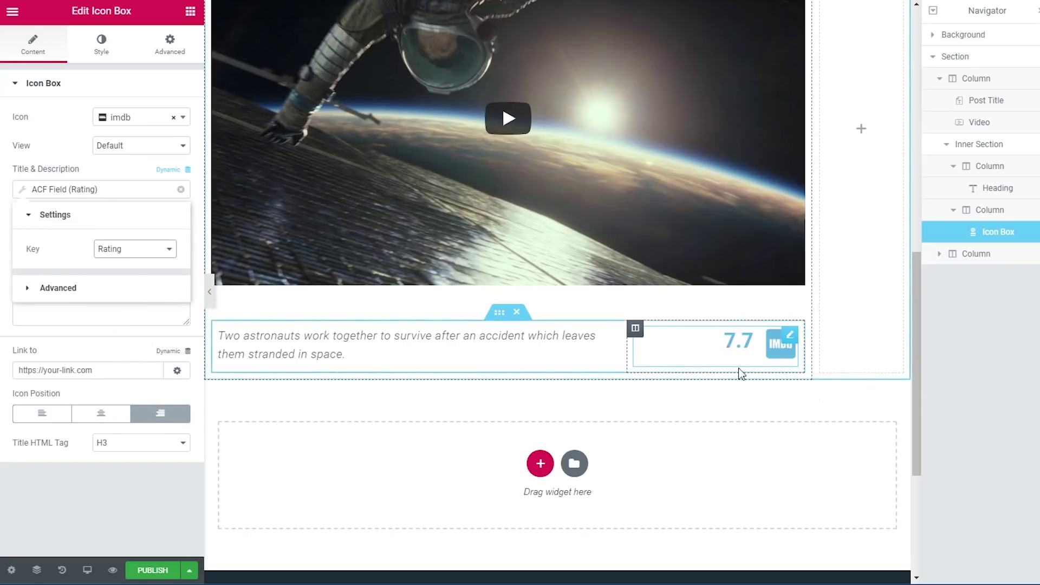
pyautogui.click(128, 172)
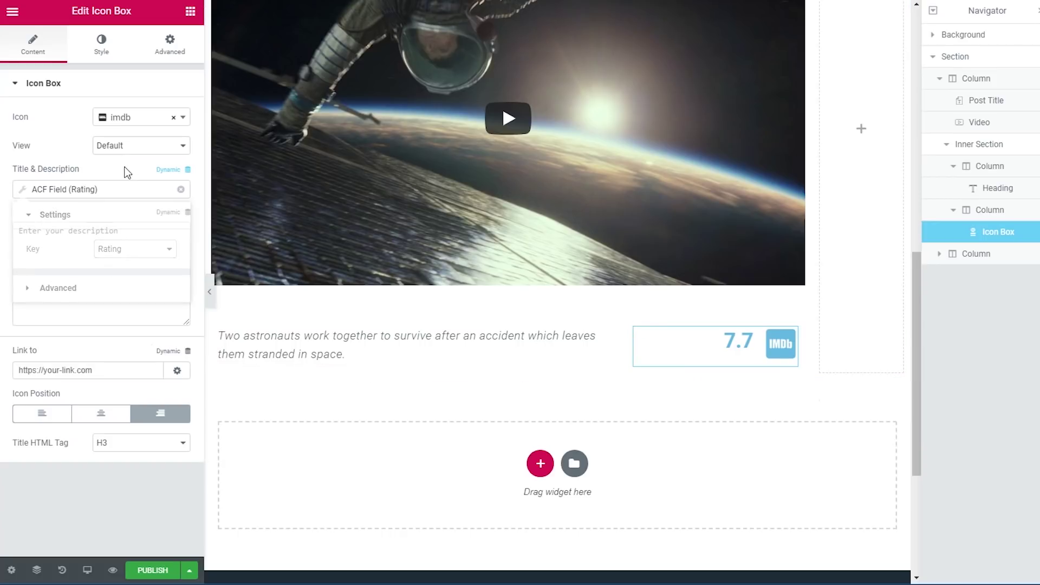
# Step: Style the IMDb icon with the dark navy primary color from the palette, a spacing of 19 and a size of 55
pyautogui.click(103, 53)
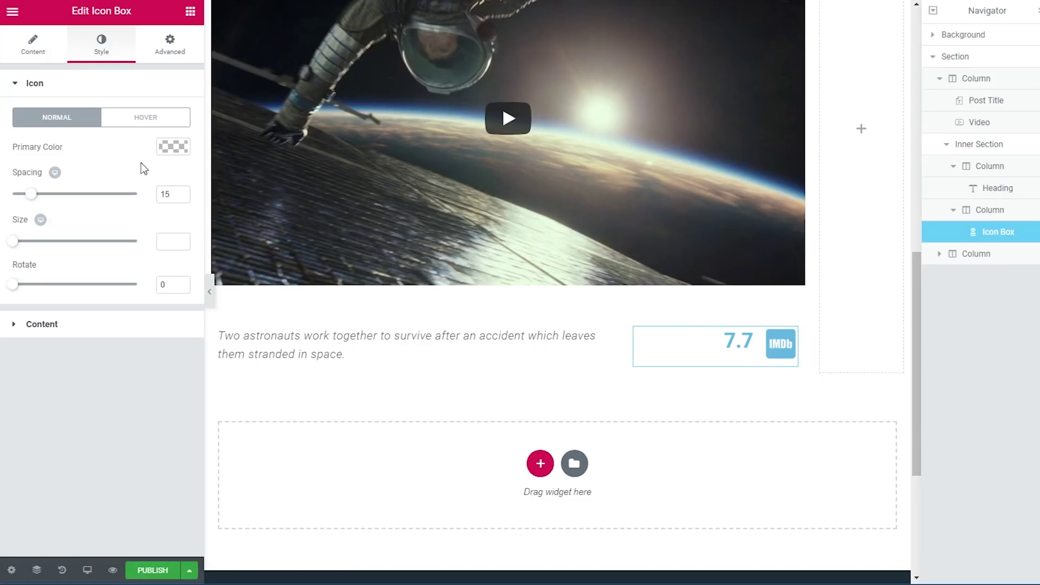
pyautogui.click(172, 148)
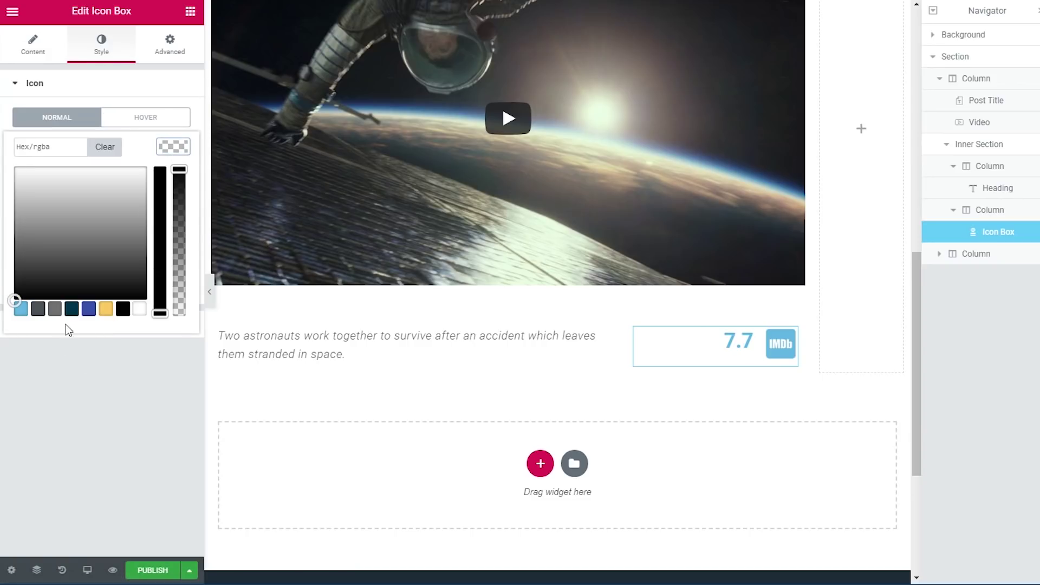
pyautogui.click(71, 309)
pyautogui.click(89, 404)
pyautogui.moveTo(169, 196); pyautogui.dragTo(157, 196)
pyautogui.write('19')
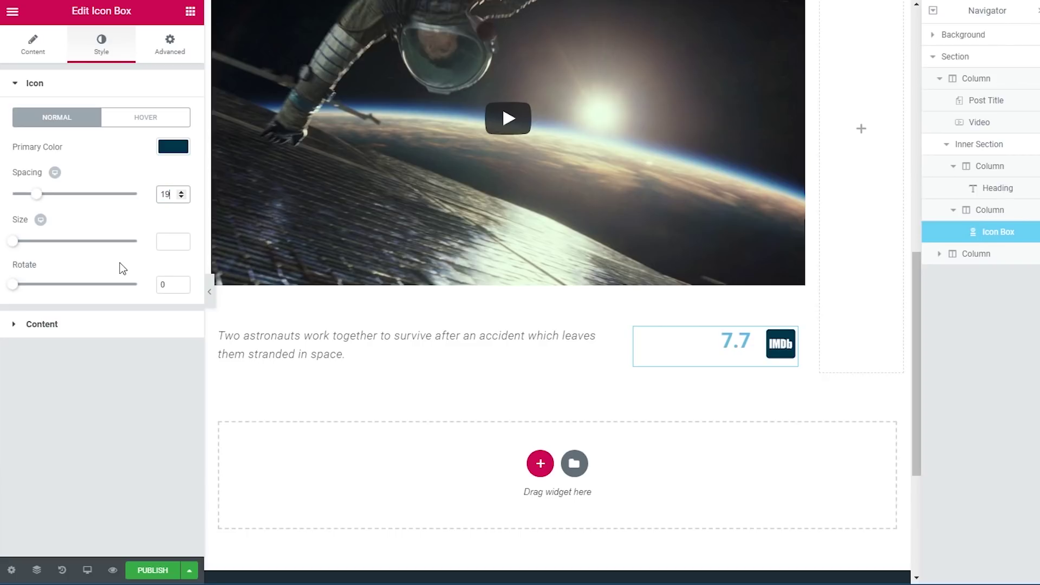
pyautogui.click(165, 239)
pyautogui.write('55')
# Step: Set the icon box title's color to the same dark navy and its line height to 1.8 em
pyautogui.click(131, 325)
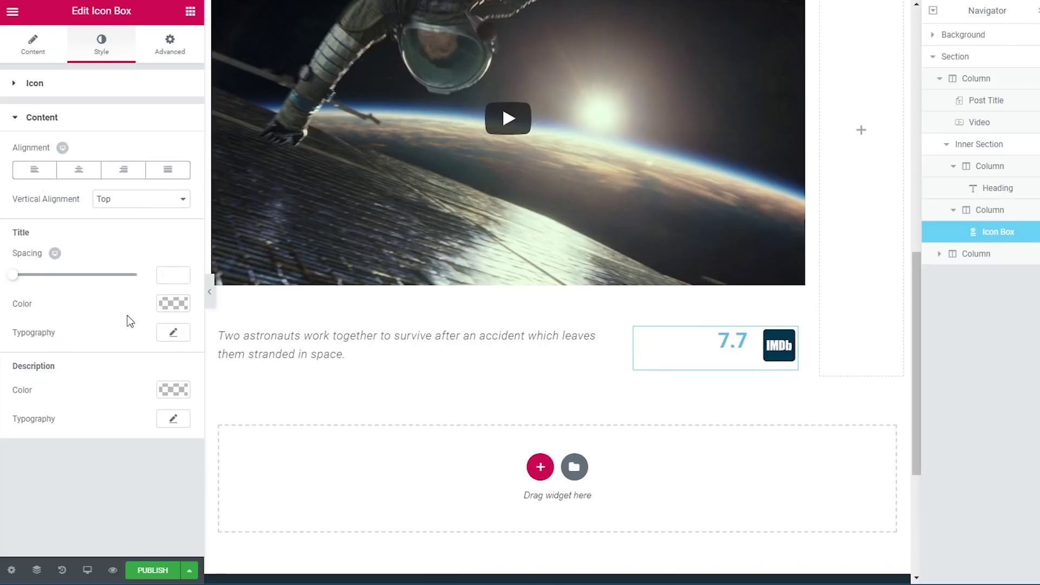
pyautogui.click(174, 307)
pyautogui.click(77, 465)
pyautogui.click(95, 514)
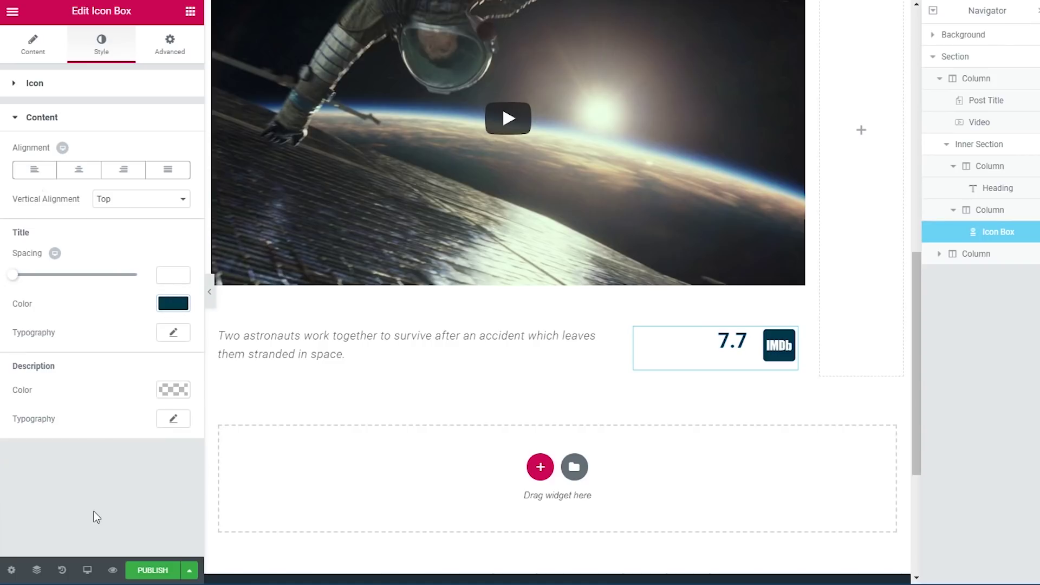
pyautogui.scroll(-2, 126, 401)
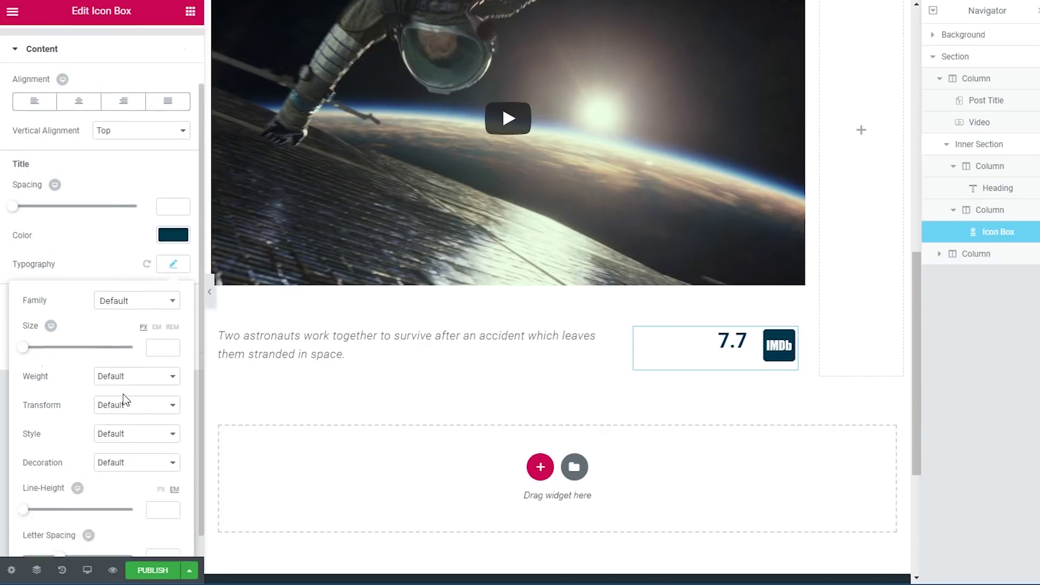
pyautogui.write('1.8')
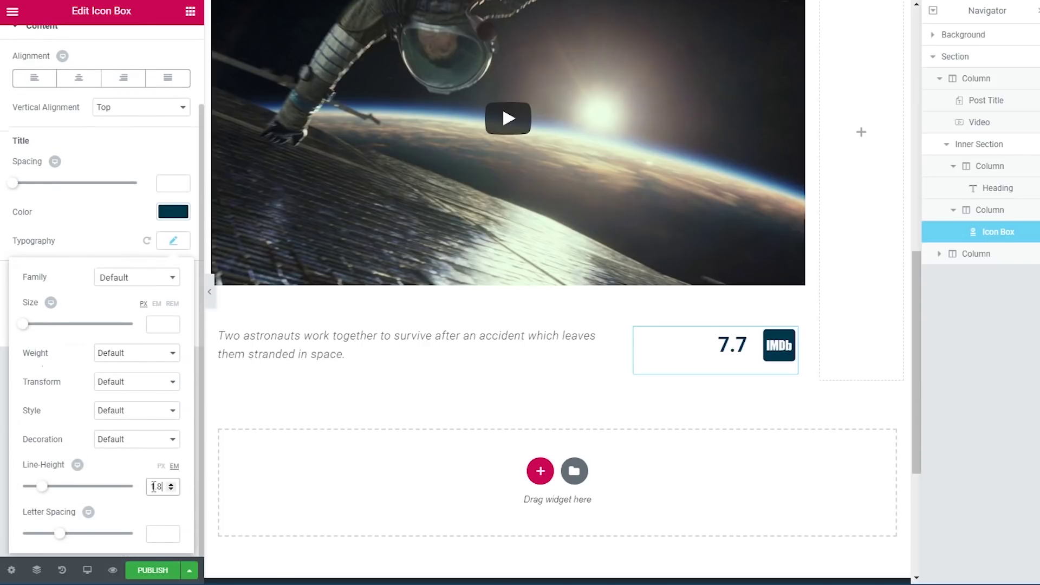
# Step: Add a Share Buttons widget to the empty column beside the video and remove its LinkedIn item
pyautogui.scroll(3, 720, 414)
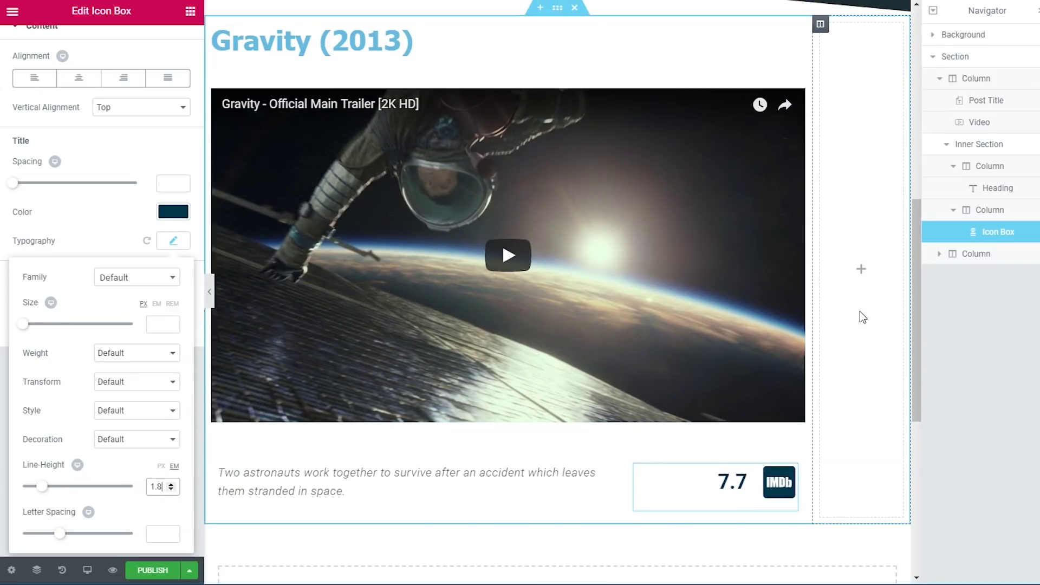
pyautogui.click(190, 11)
pyautogui.write('share')
pyautogui.moveTo(52, 111); pyautogui.dragTo(856, 273)
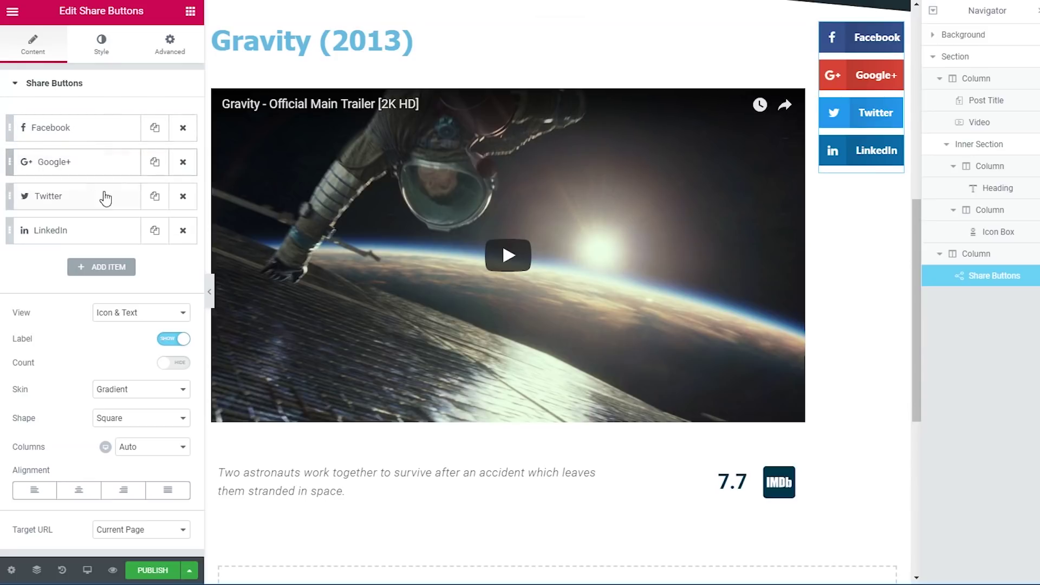
pyautogui.click(183, 231)
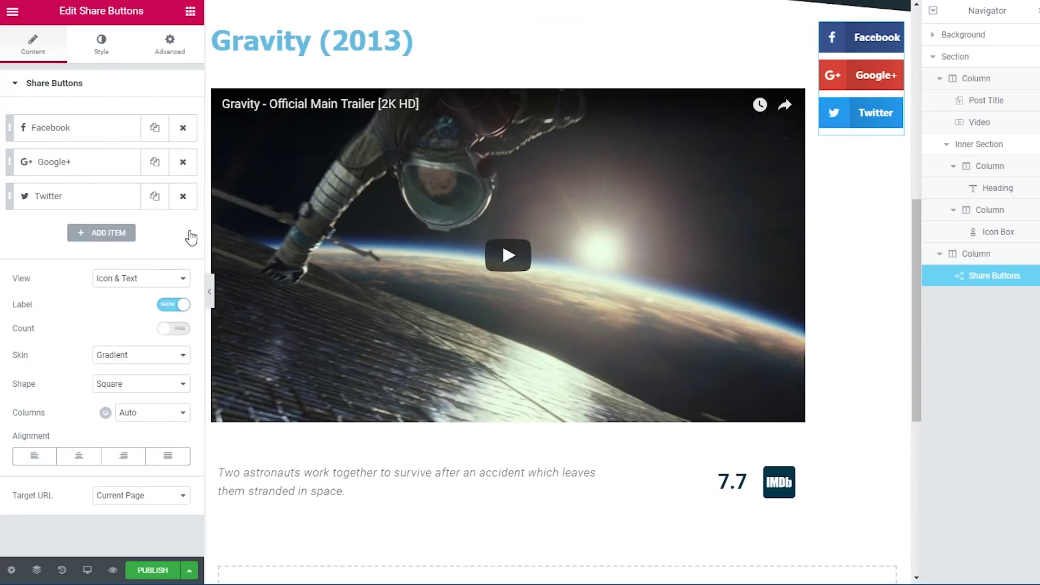
# Step: Show the share buttons as icons only, with the Circle shape, in 1 column
pyautogui.click(117, 289)
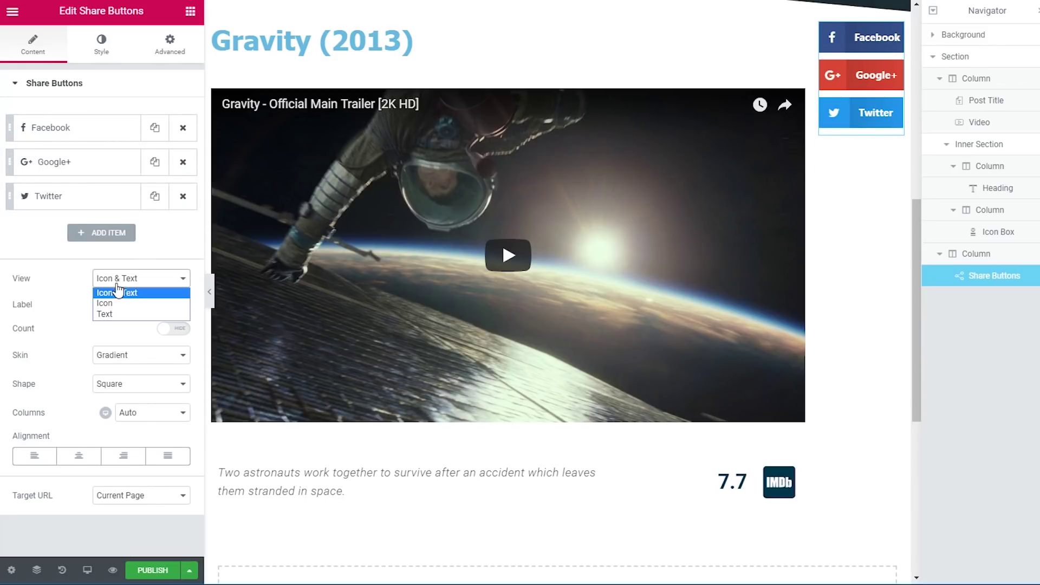
pyautogui.click(118, 301)
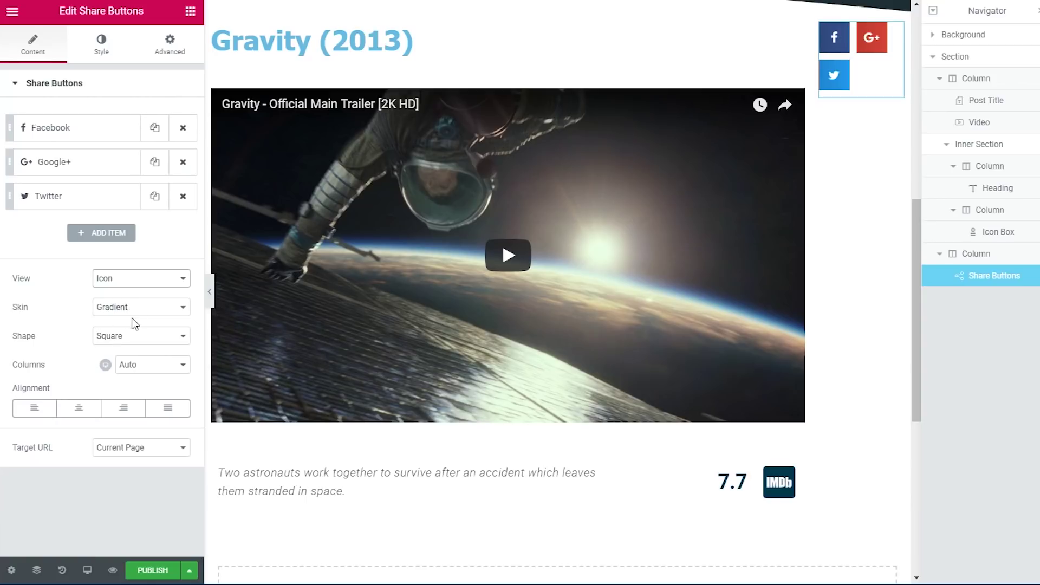
pyautogui.click(111, 337)
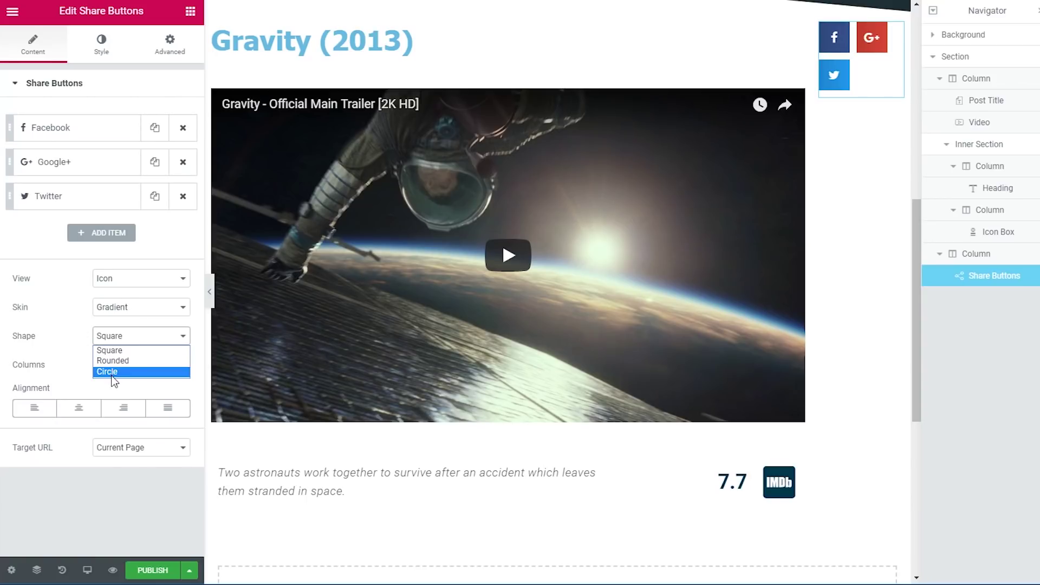
pyautogui.click(112, 370)
pyautogui.click(153, 373)
pyautogui.click(140, 387)
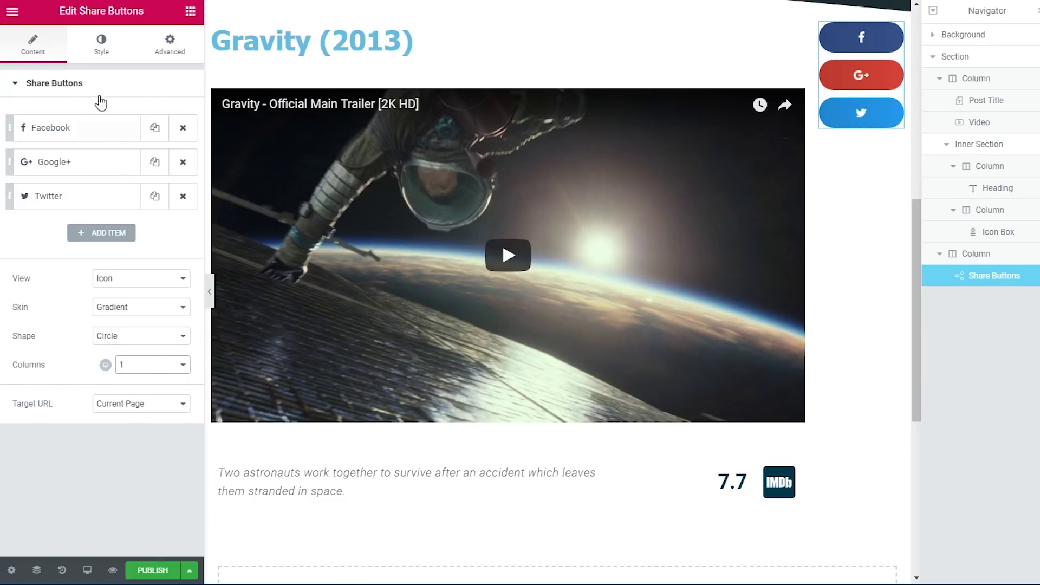
# Step: Unlink the Share Buttons widget's margins and set its top margin to 100 px
pyautogui.click(100, 47)
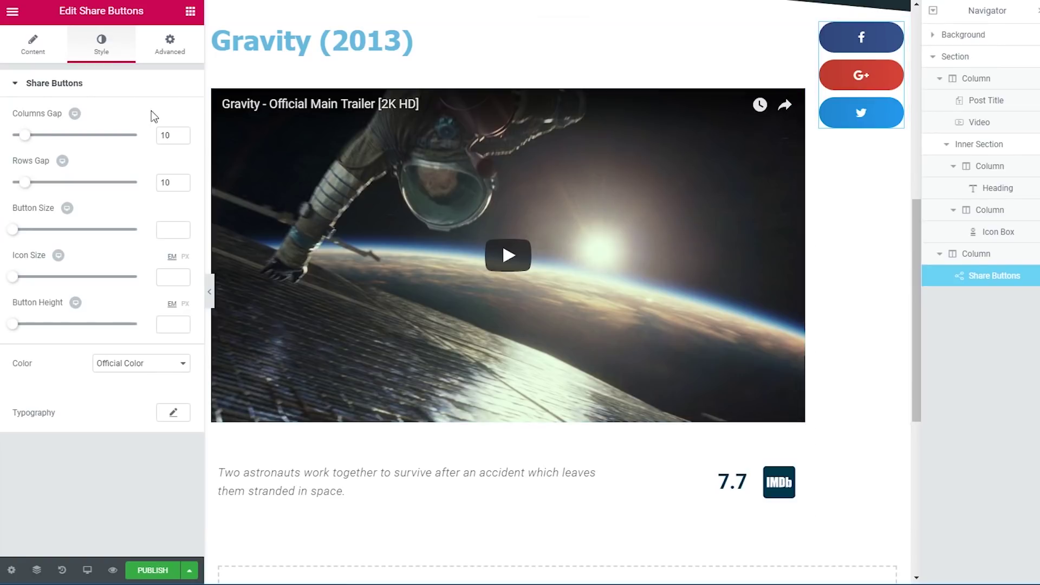
pyautogui.click(161, 57)
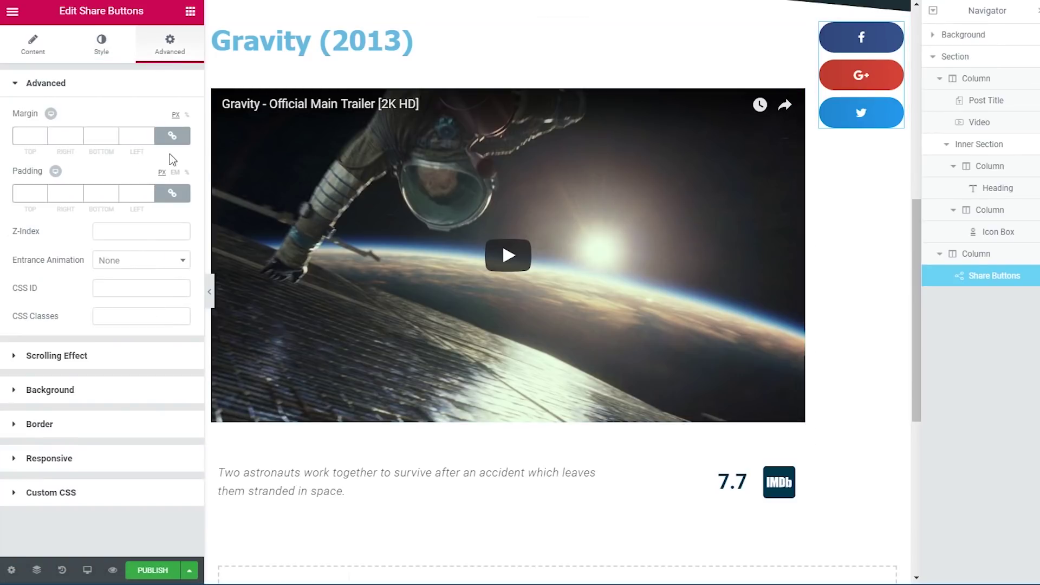
pyautogui.click(172, 136)
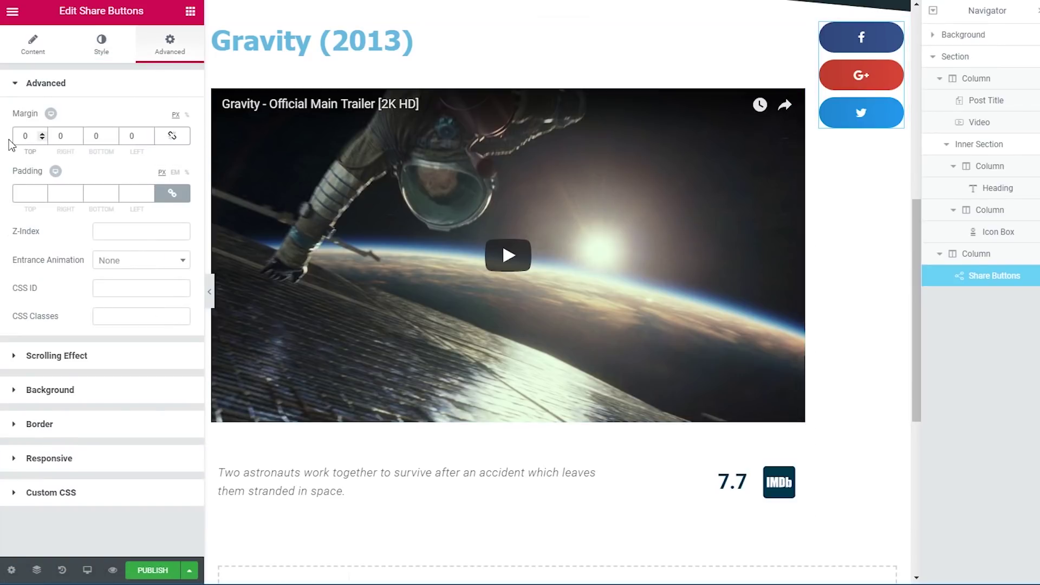
pyautogui.write('100')
pyautogui.press('BackSpace')
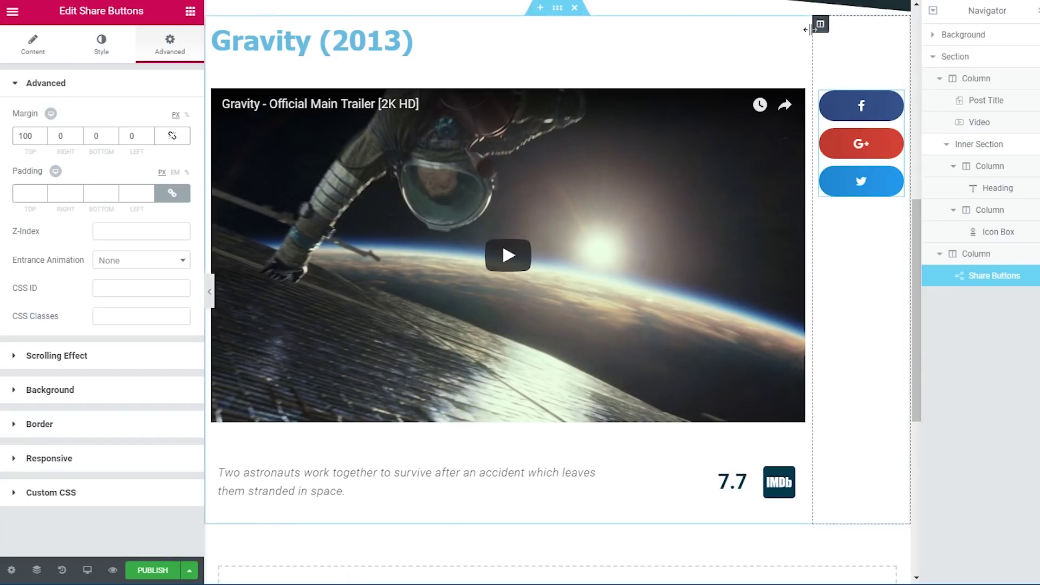
# Step: Set the left margin of the column holding the share buttons to 80 px
pyautogui.click(821, 25)
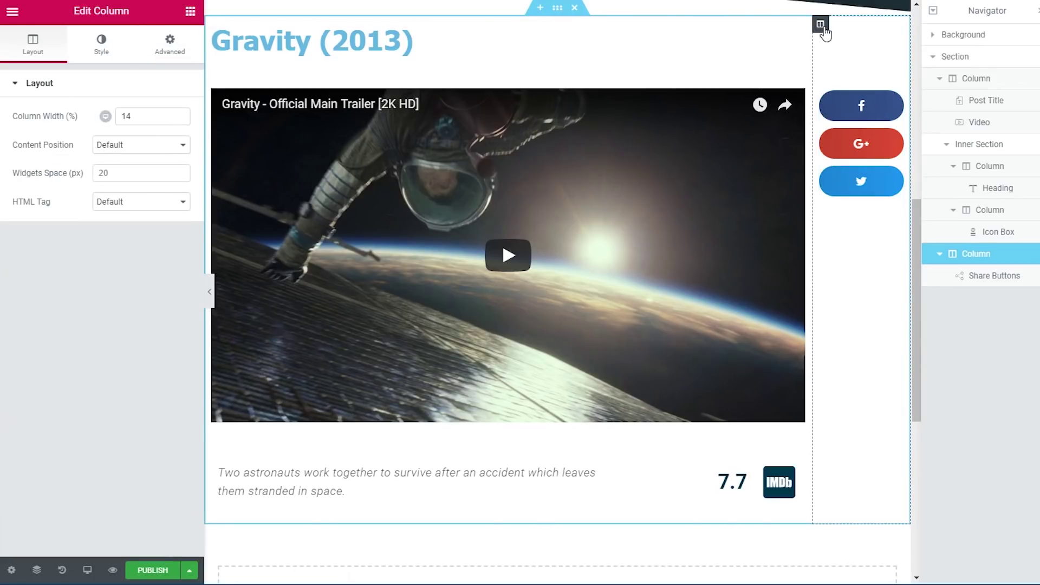
pyautogui.click(169, 47)
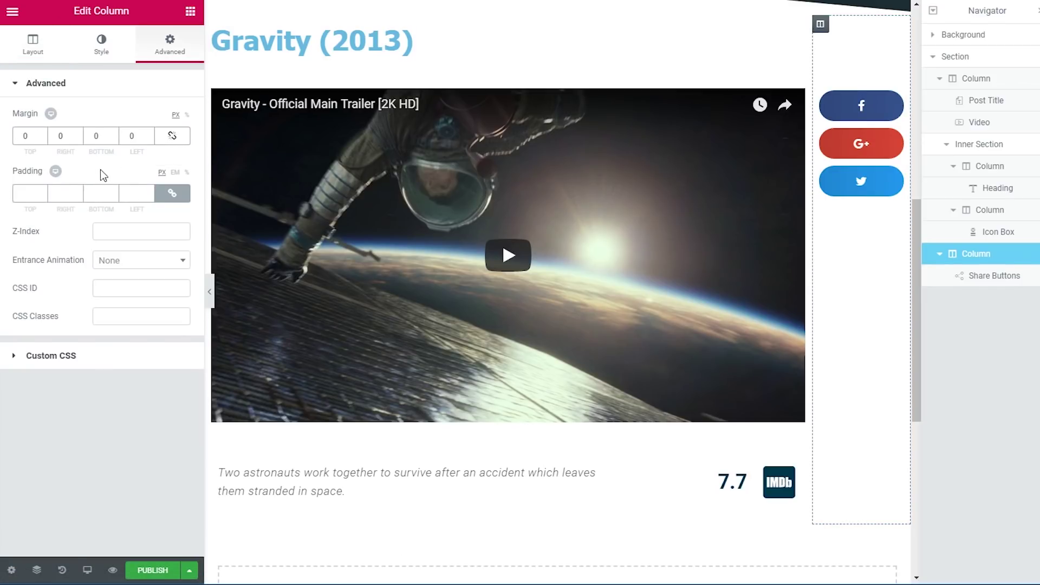
pyautogui.write('80')
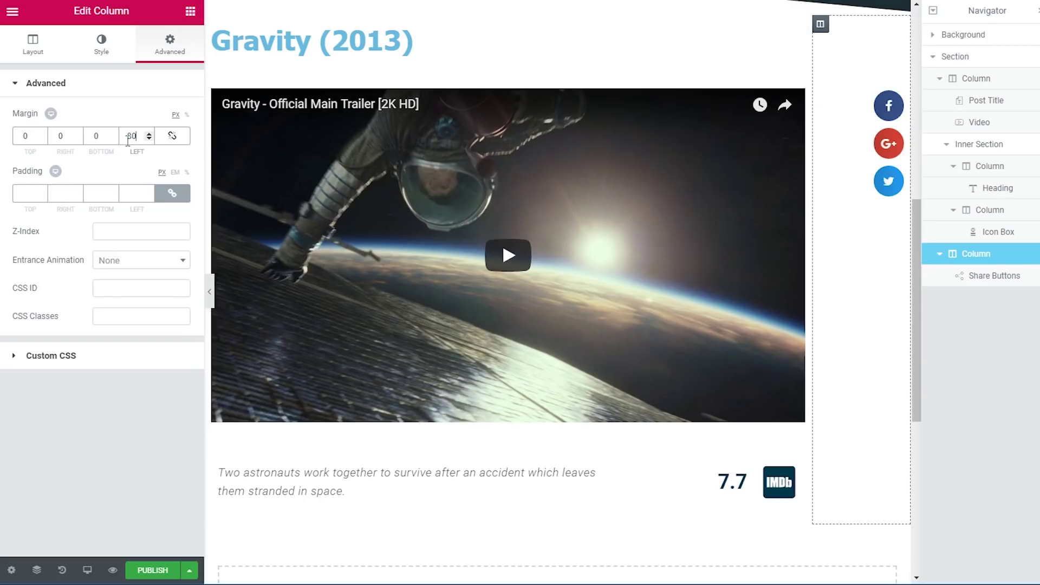
# Step: Collapse the section containing the title and trailer in the Navigator and rename it Hero
pyautogui.click(933, 57)
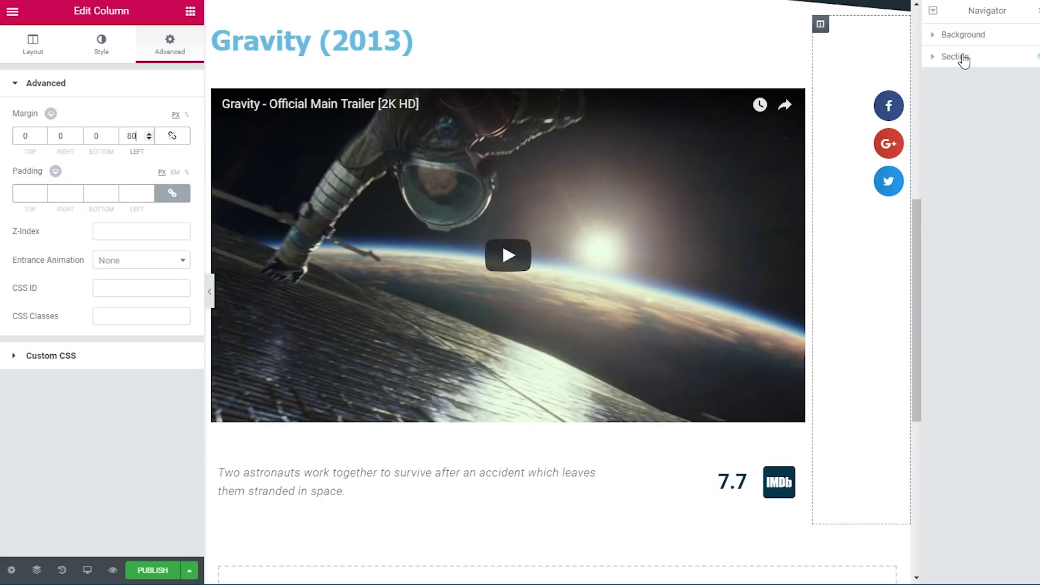
pyautogui.doubleClick(956, 56)
pyautogui.write('Her')
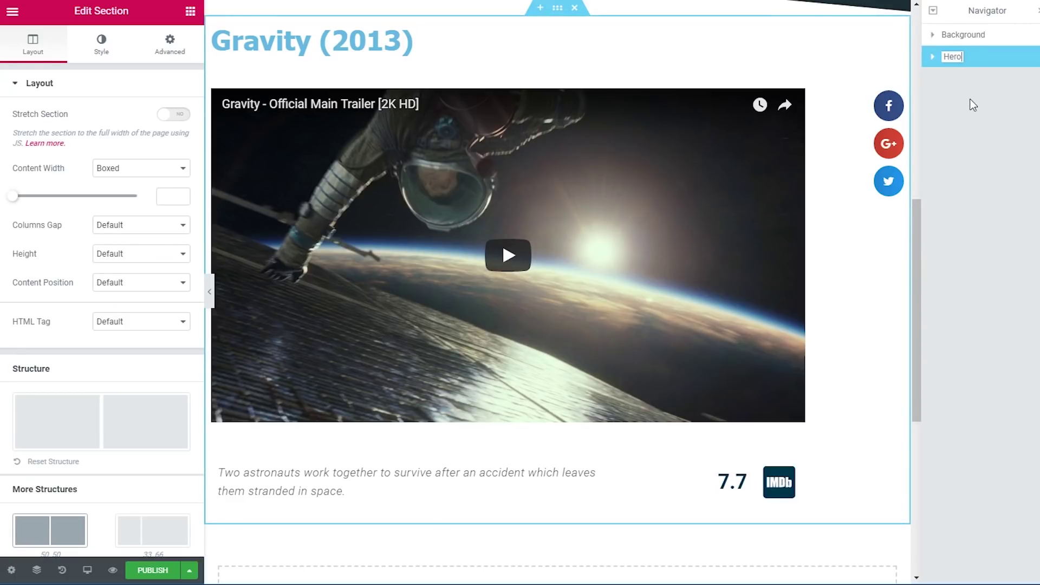
pyautogui.write('o')
pyautogui.press('Return')
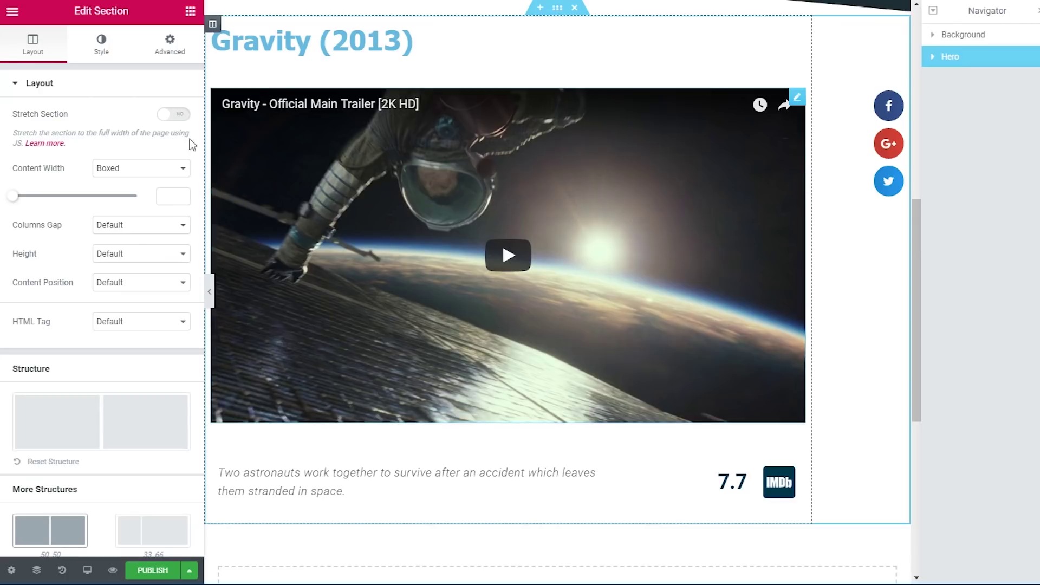
# Step: Unlink the Hero section's margins and set the top margin to -600 px and the bottom margin to 50 px
pyautogui.click(171, 54)
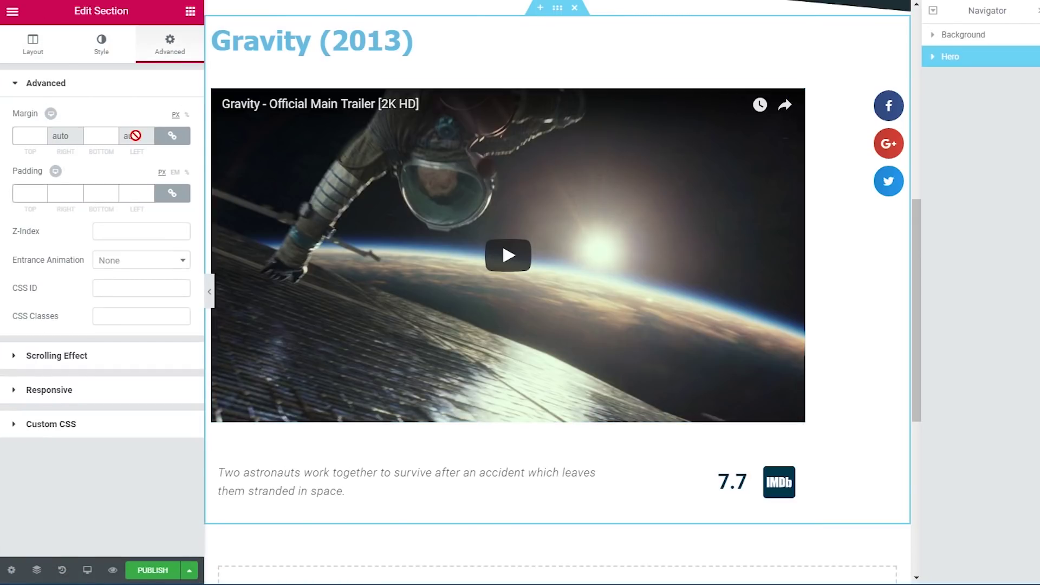
pyautogui.click(173, 136)
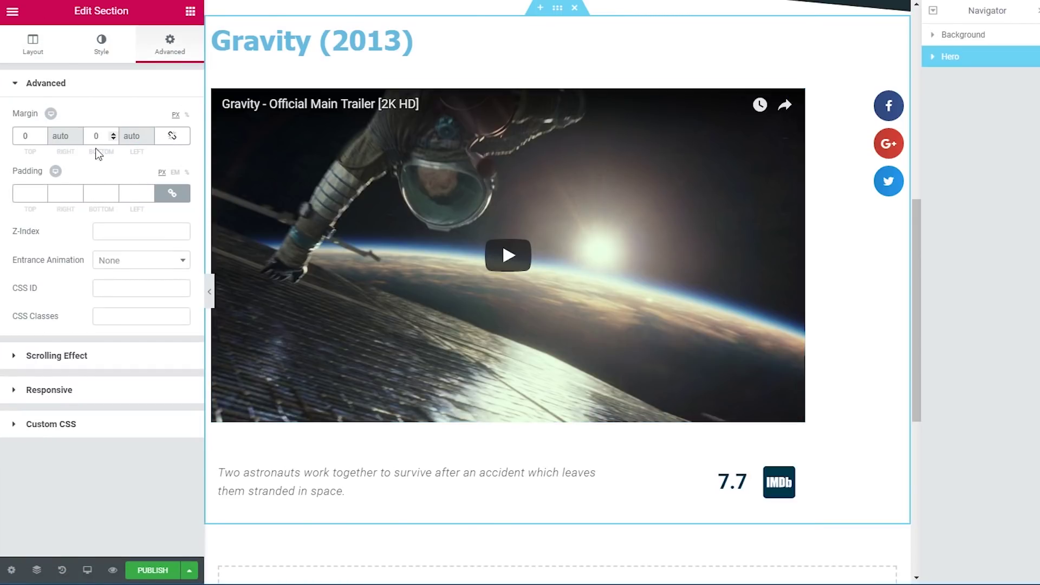
pyautogui.moveTo(79, 143); pyautogui.dragTo(73, 142)
pyautogui.click(41, 139)
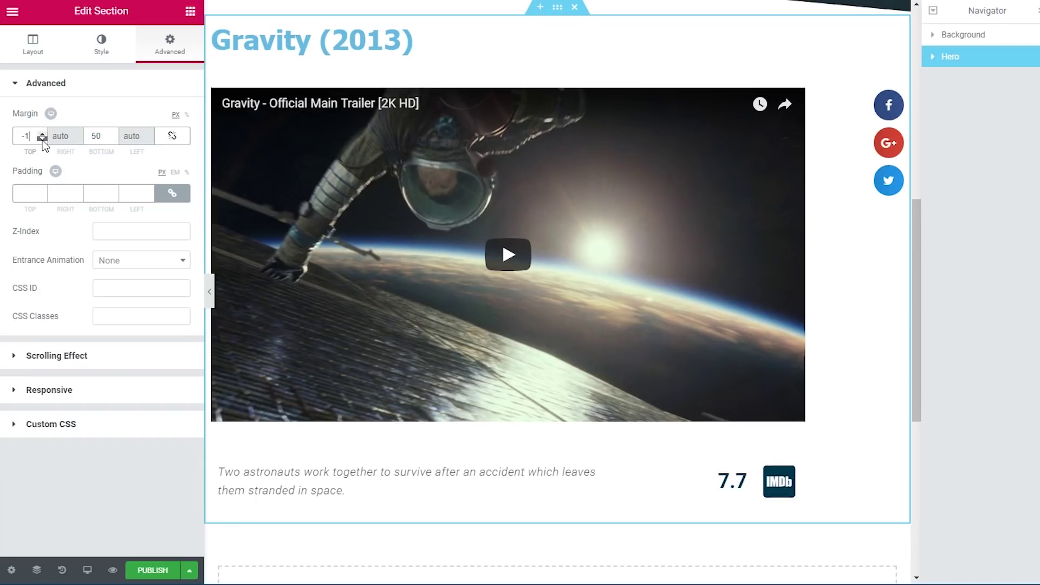
pyautogui.click(41, 139)
pyautogui.click(42, 139)
pyautogui.click(42, 138)
pyautogui.click(42, 138)
pyautogui.click(42, 139)
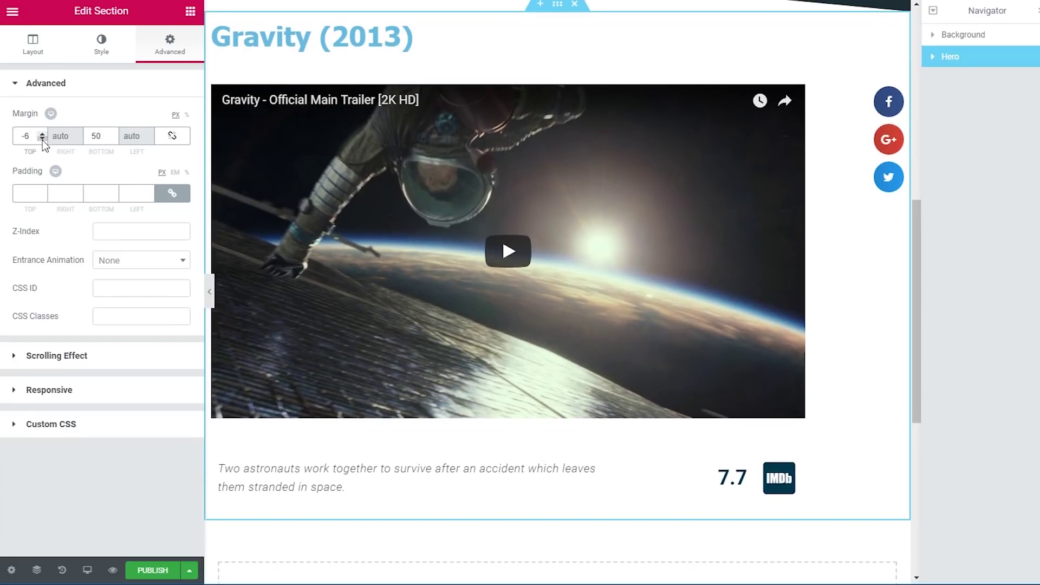
pyautogui.write('00')
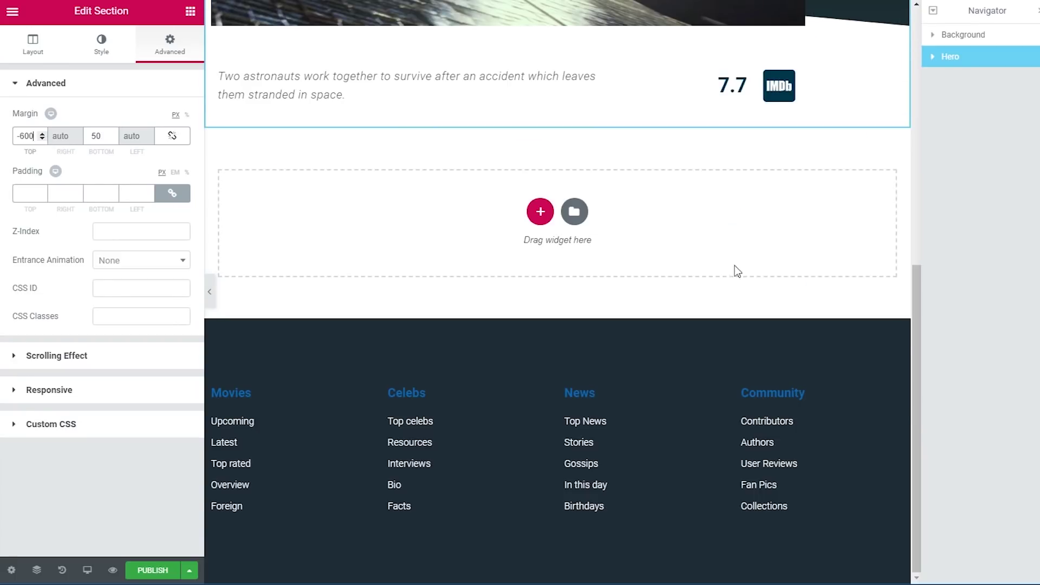
pyautogui.scroll(8, 770, 306)
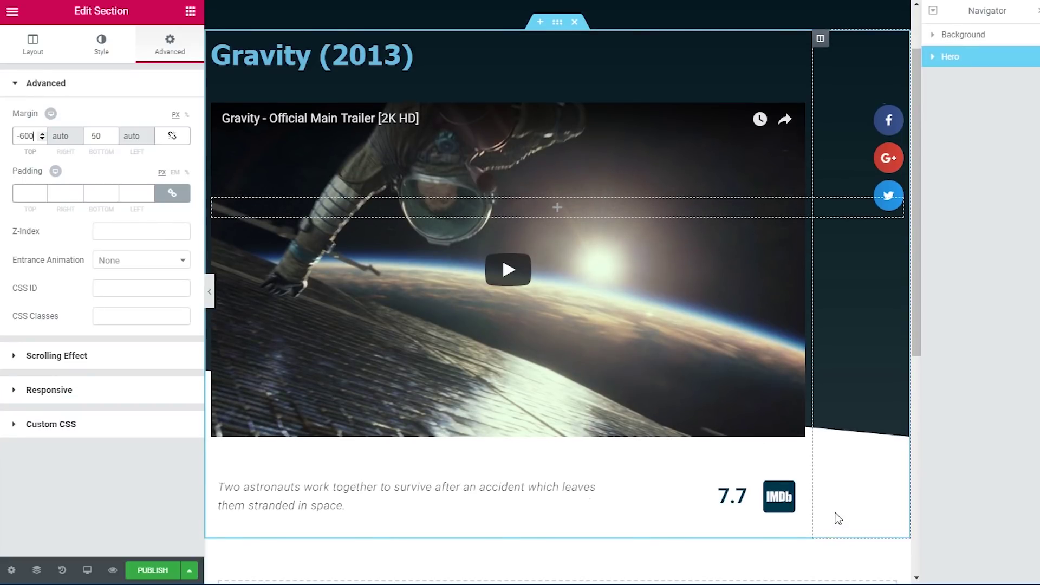
# Step: Change the post title's text color to white
pyautogui.click(385, 65)
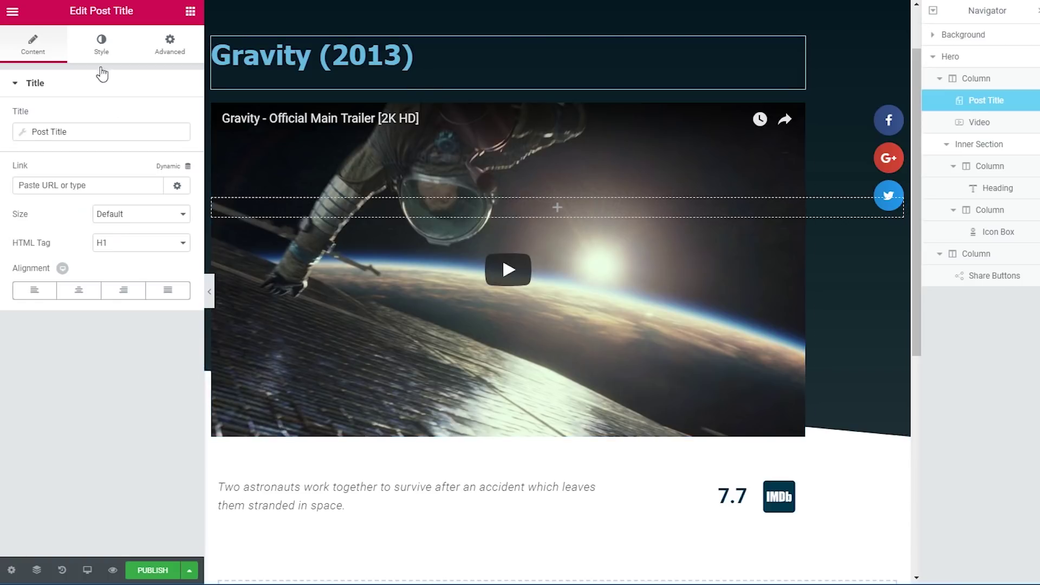
pyautogui.click(101, 45)
pyautogui.click(185, 120)
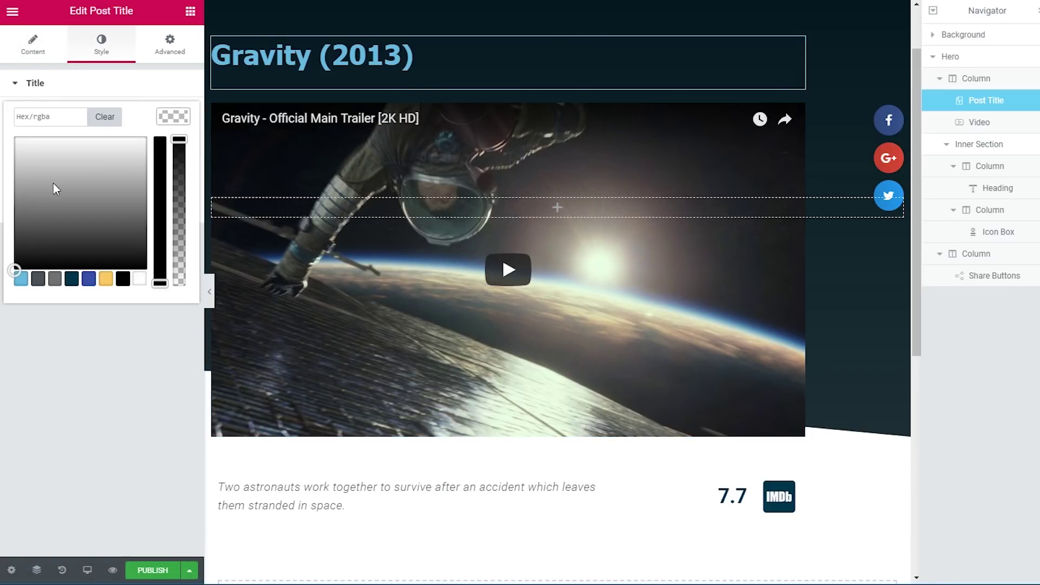
pyautogui.click(14, 140)
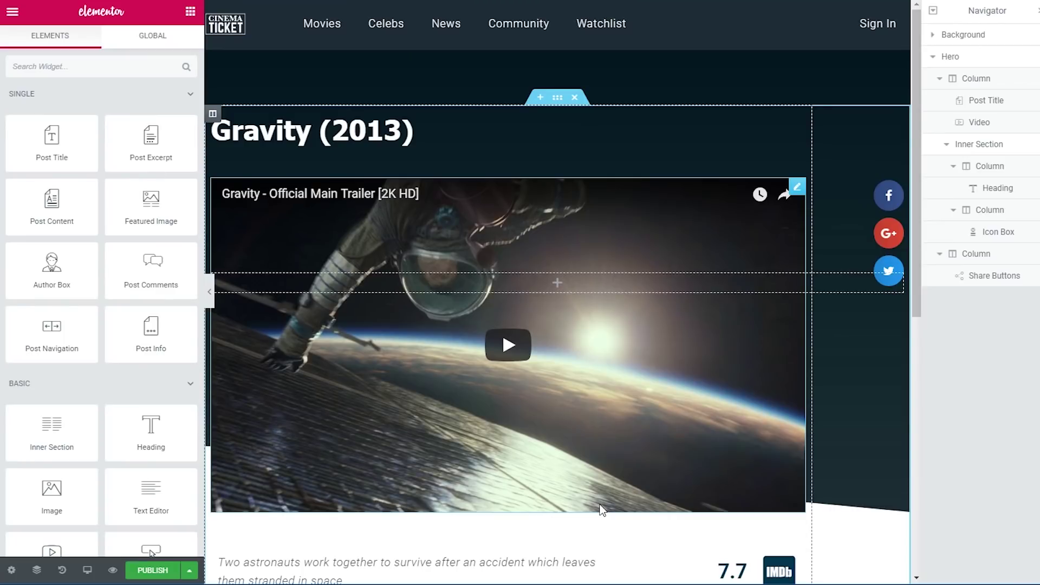
# Step: Add a single-column section below the Hero section and set its boxed content width to 780
pyautogui.scroll(-5, 600, 507)
pyautogui.click(543, 430)
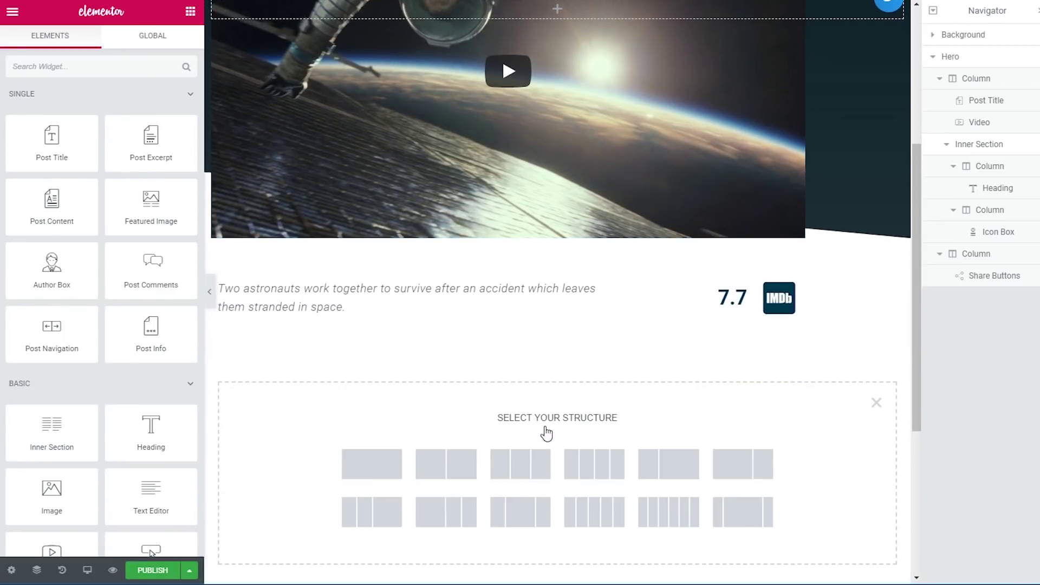
pyautogui.click(367, 470)
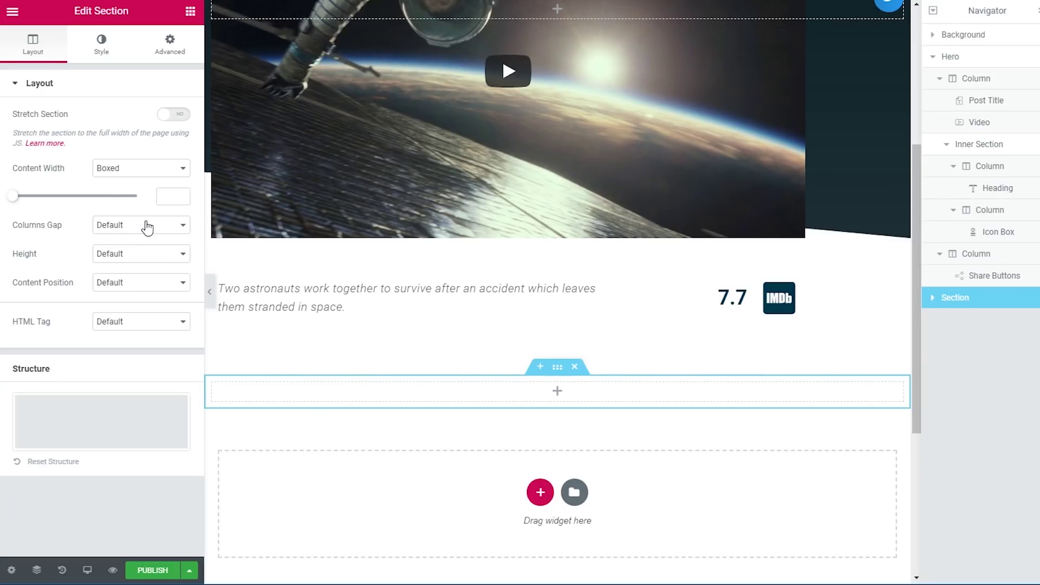
pyautogui.click(164, 196)
pyautogui.write('780')
# Step: Find the Divider widget and place it in the new single-column section
pyautogui.click(191, 11)
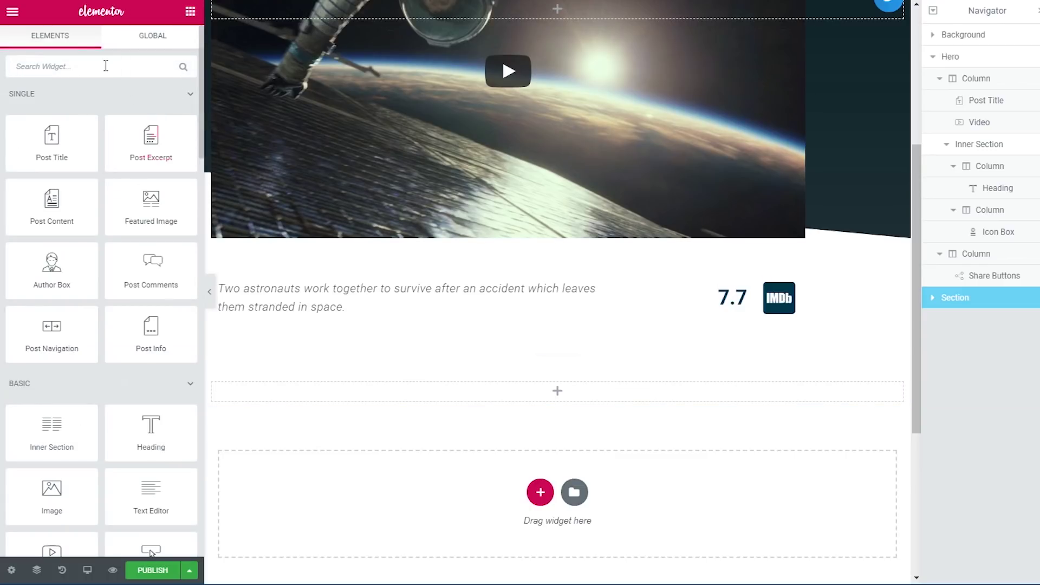
pyautogui.write('div')
pyautogui.moveTo(70, 105); pyautogui.dragTo(533, 399)
# Step: Set the divider's style to Dotted and pick a near-black color for it
pyautogui.click(143, 117)
pyautogui.click(140, 142)
pyautogui.click(139, 119)
pyautogui.click(129, 152)
pyautogui.click(170, 188)
pyautogui.moveTo(42, 301); pyautogui.dragTo(16, 336)
pyautogui.click(60, 440)
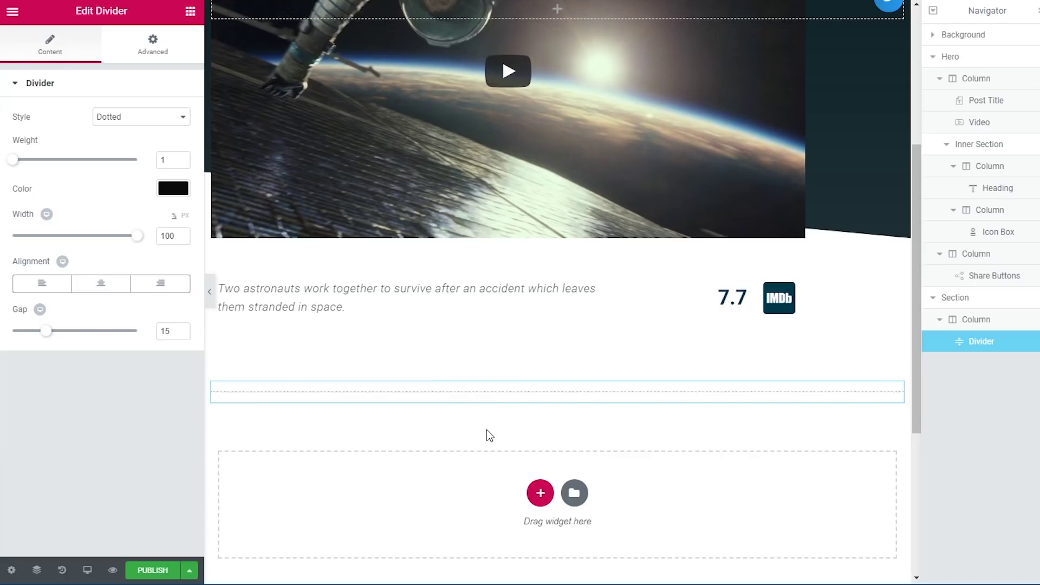
# Step: Add a two-column section below the divider and set its first column's width to 70%
pyautogui.scroll(-3, 487, 430)
pyautogui.click(538, 359)
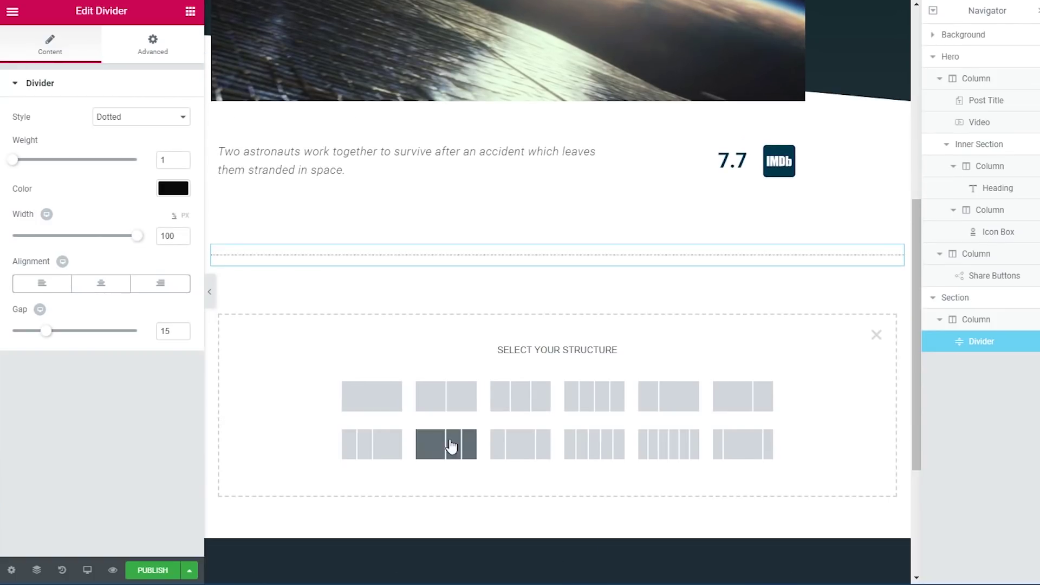
pyautogui.click(461, 409)
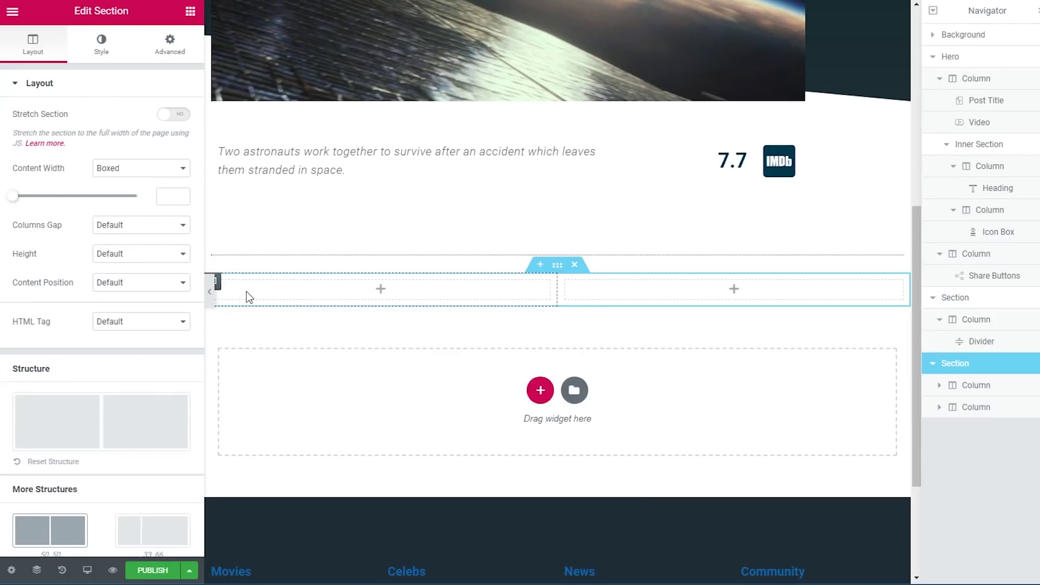
pyautogui.click(214, 282)
pyautogui.click(140, 114)
pyautogui.write('70')
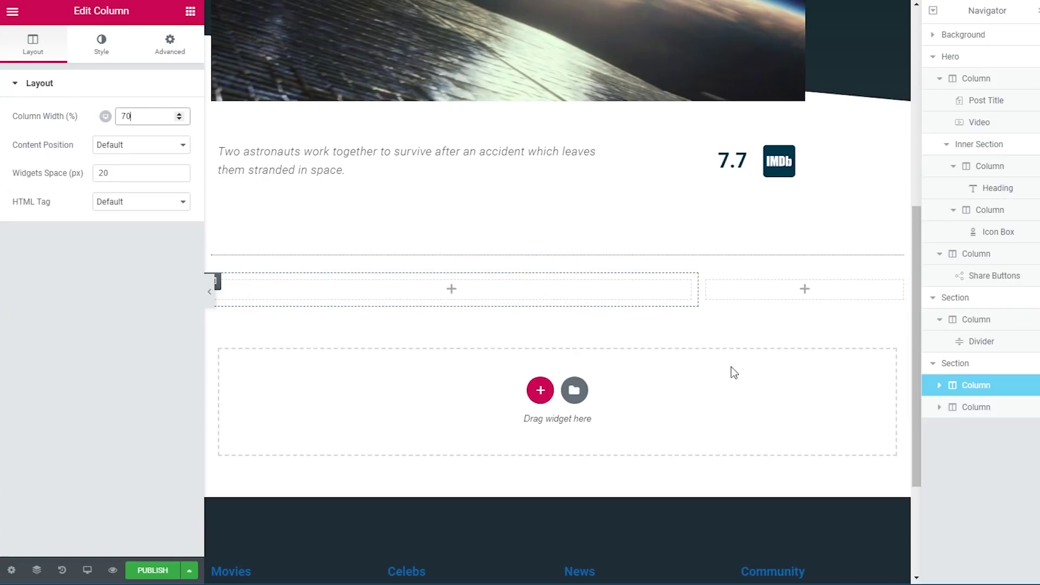
# Step: Unlink the two-column section's padding values and set the top padding to 45 px
pyautogui.moveTo(548, 295)
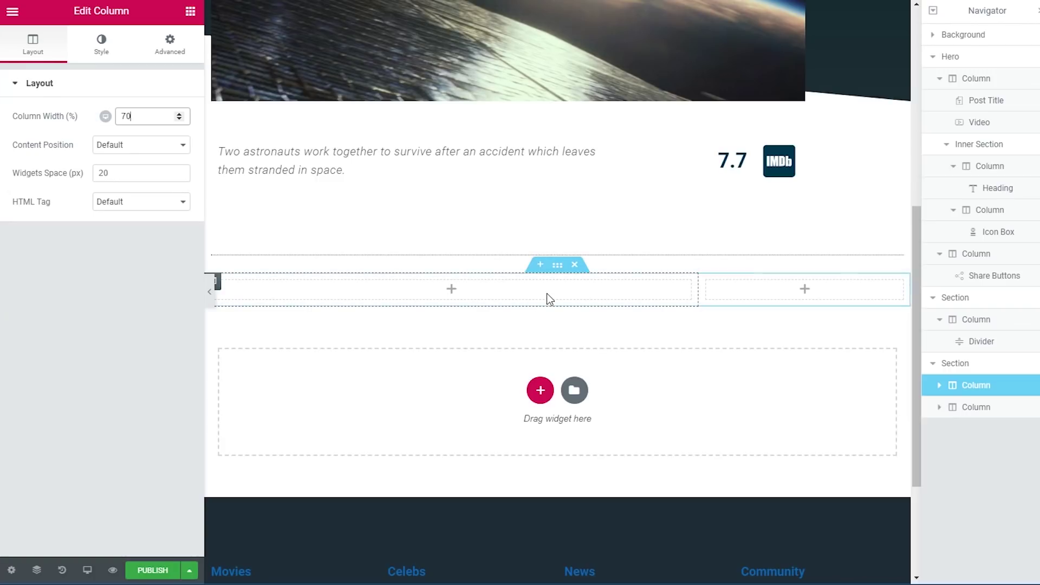
pyautogui.click(561, 269)
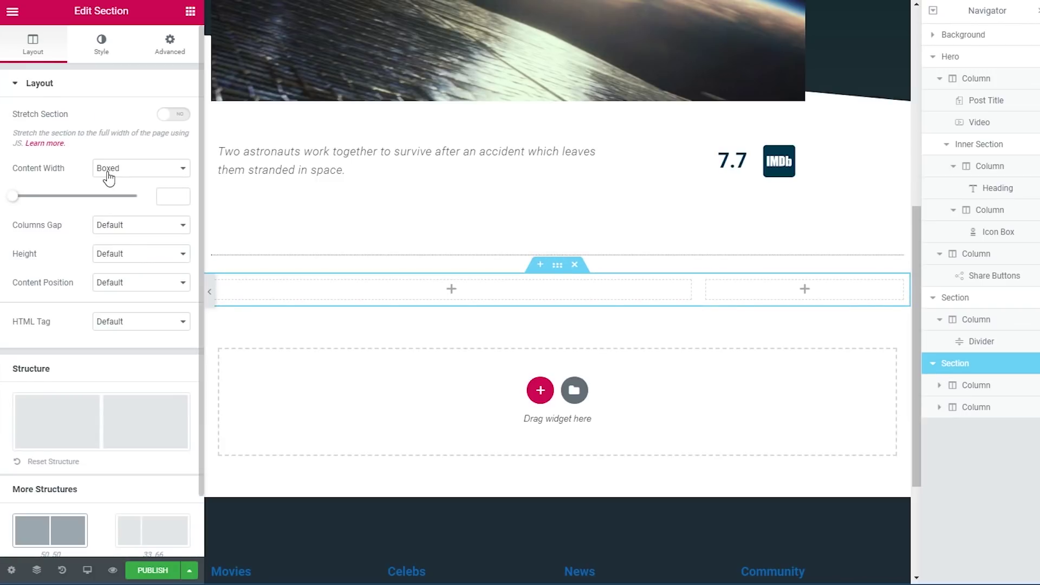
pyautogui.click(167, 46)
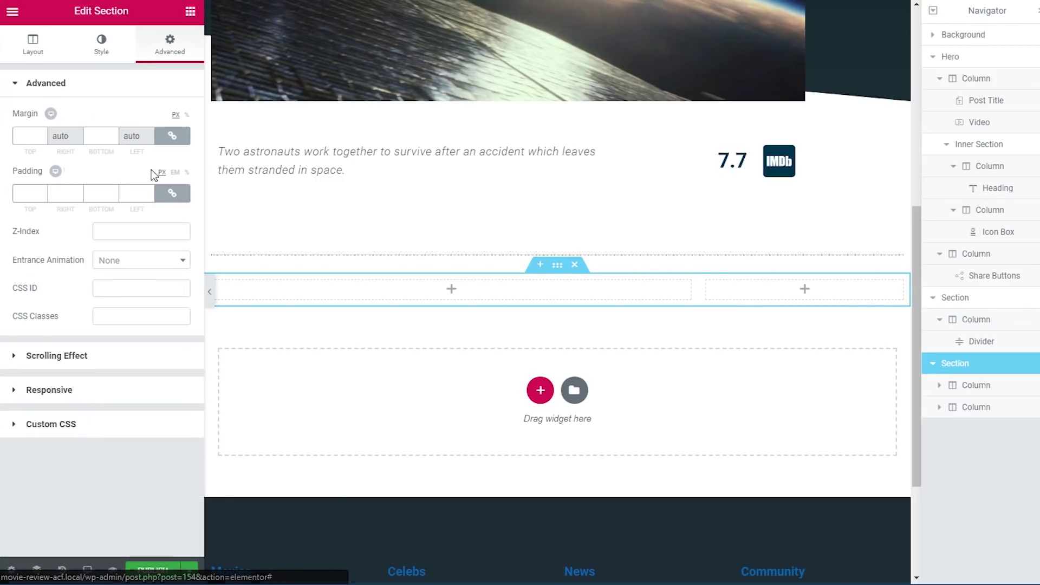
pyautogui.click(177, 199)
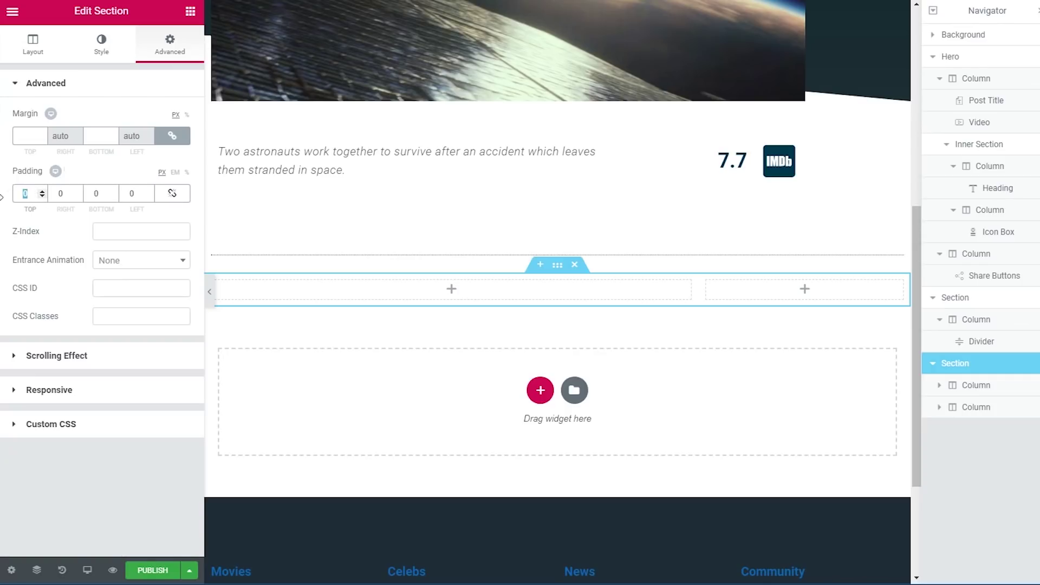
pyautogui.write('45')
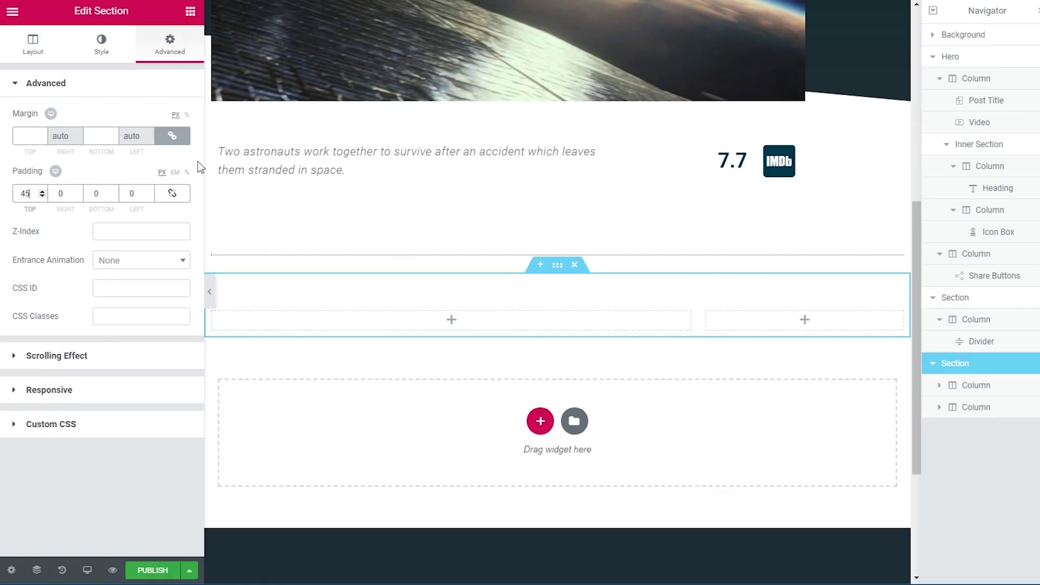
# Step: Add a Heading widget to the two-column section's first column and bind its title to the ACF Field Quote
pyautogui.click(192, 16)
pyautogui.moveTo(149, 432); pyautogui.dragTo(370, 321)
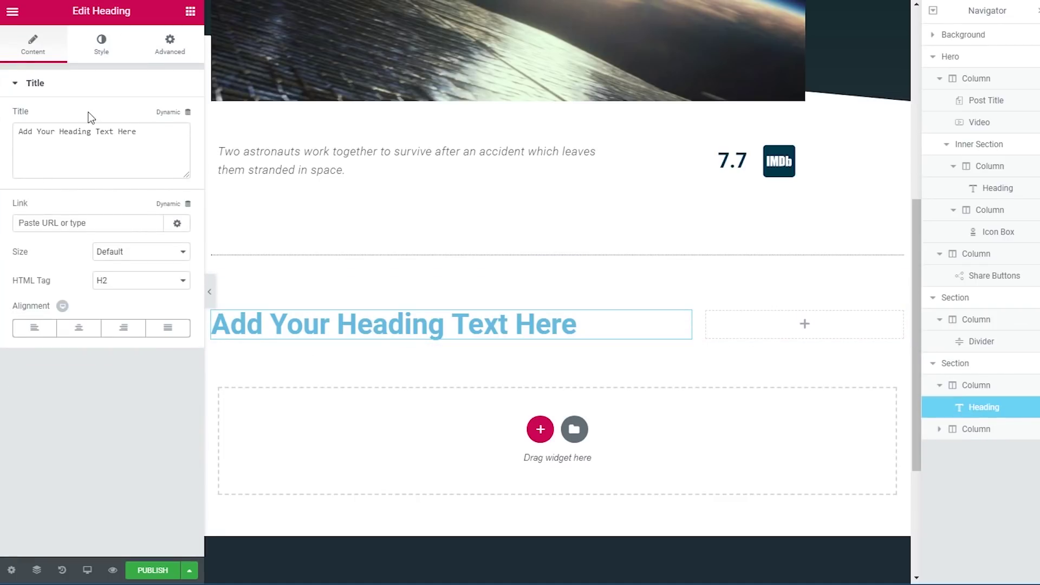
pyautogui.click(166, 112)
pyautogui.scroll(-5, 98, 243)
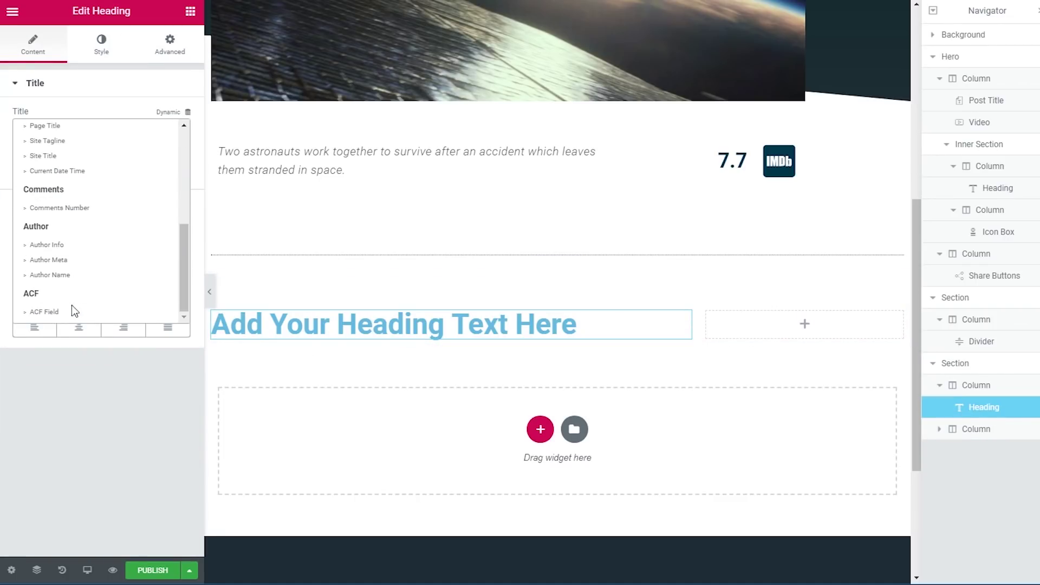
pyautogui.click(57, 320)
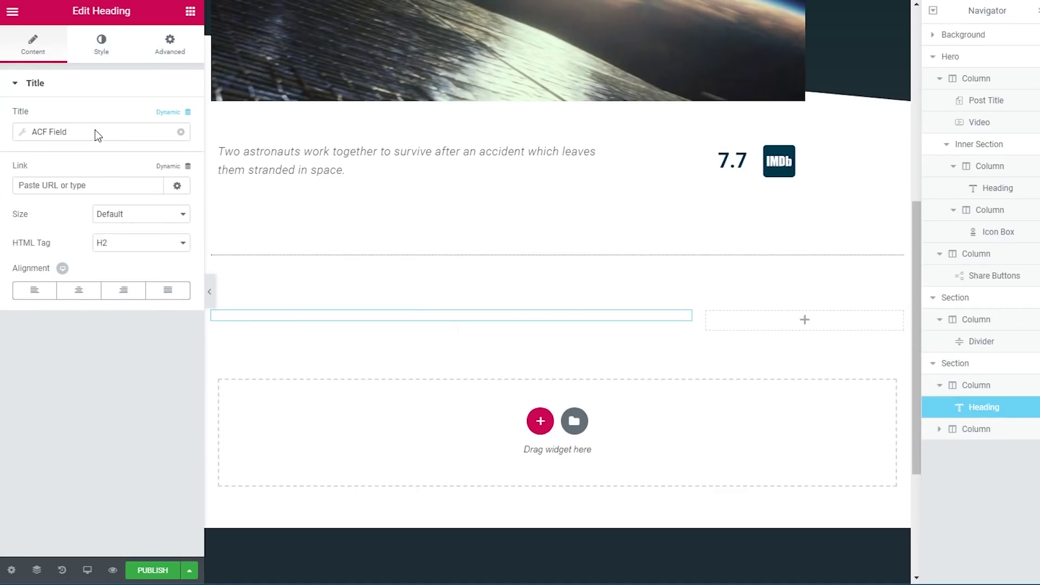
pyautogui.click(96, 130)
pyautogui.click(107, 193)
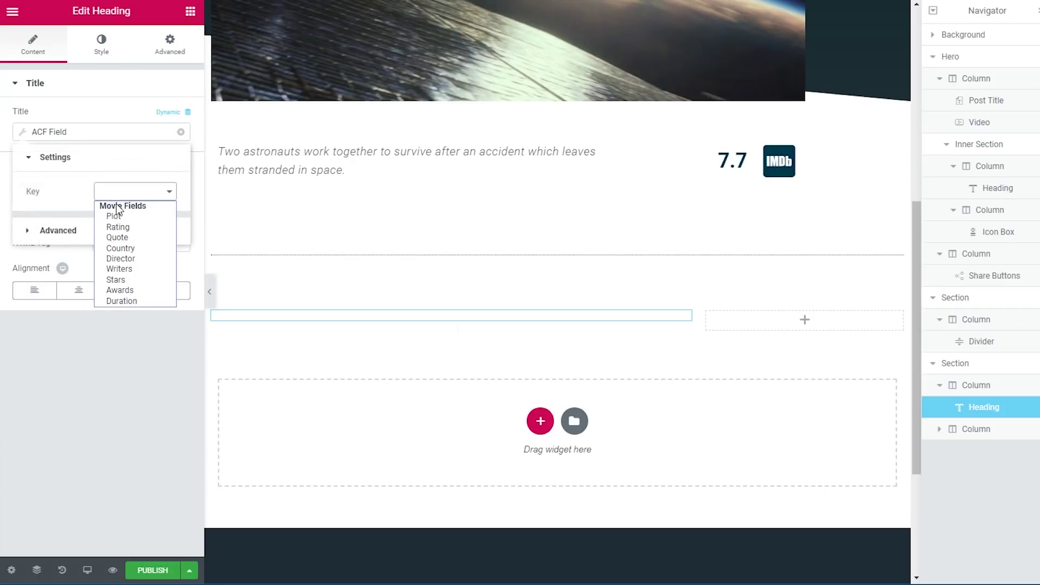
pyautogui.click(124, 238)
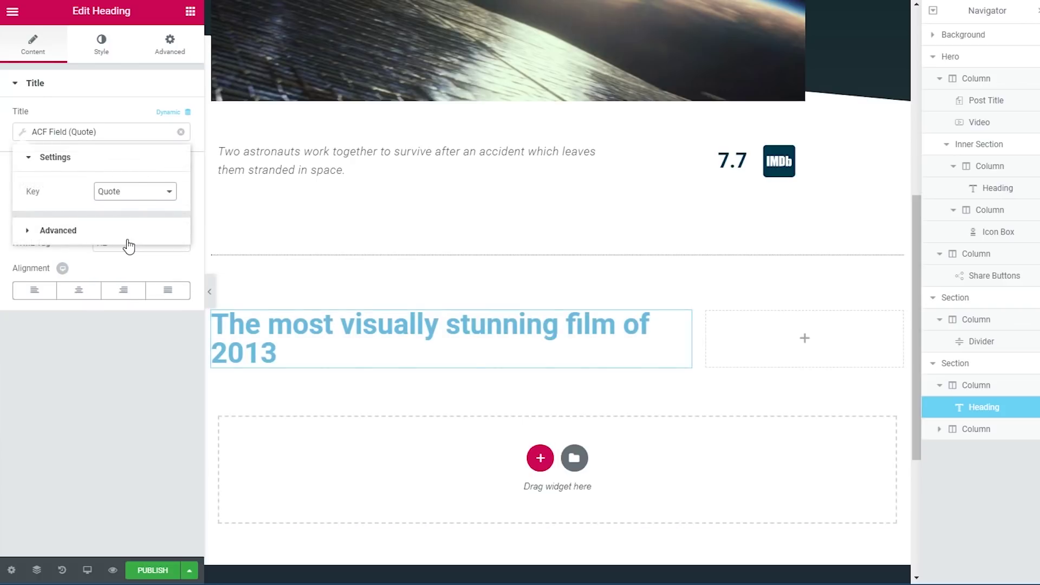
# Step: Set the quote heading's text color to the dark navy preset swatch
pyautogui.click(102, 48)
pyautogui.click(165, 116)
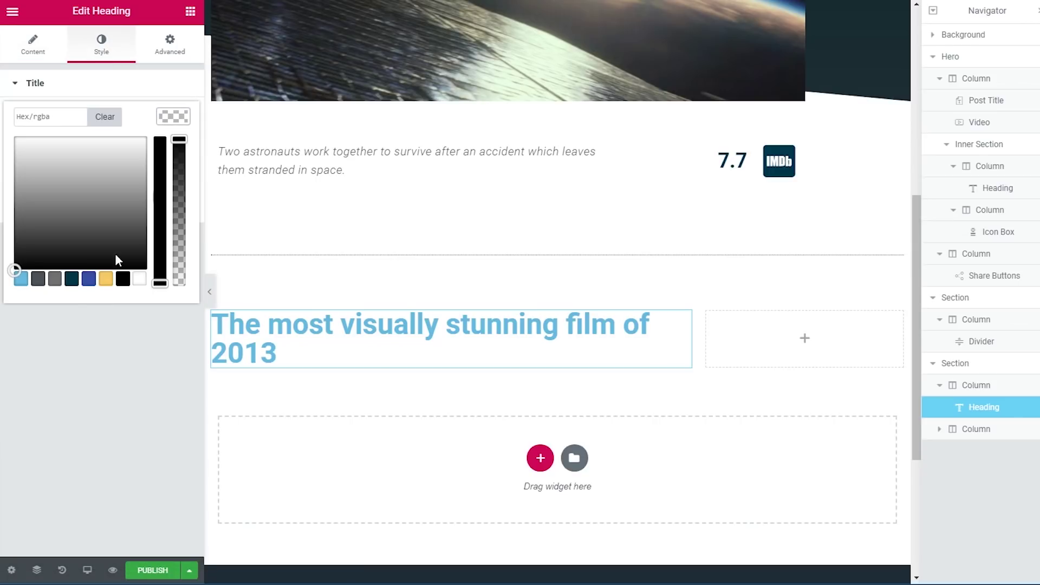
pyautogui.click(72, 278)
pyautogui.click(123, 325)
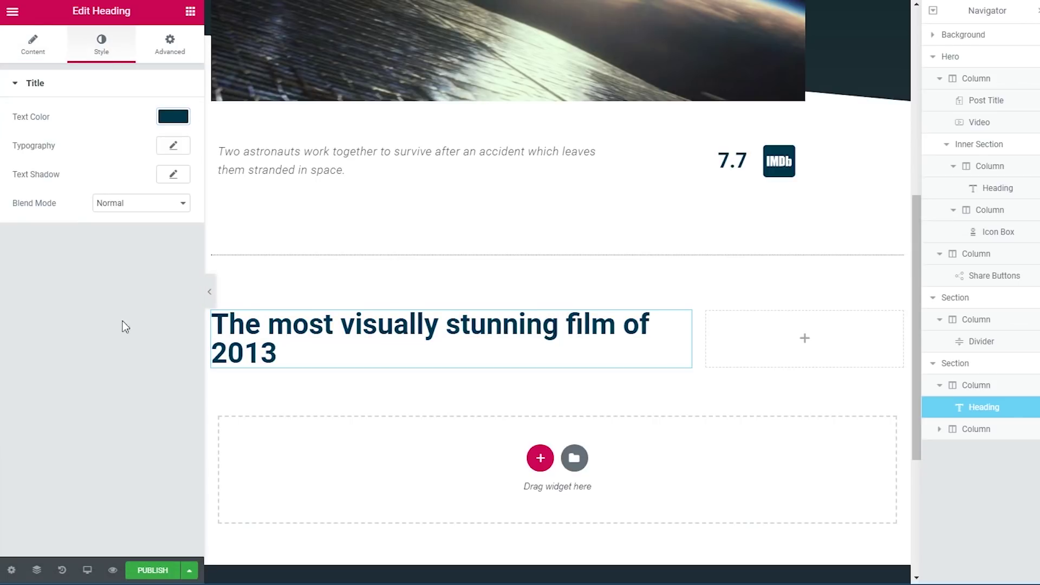
# Step: Set the quote heading's typography to Lato, size 56 px, weight 900 and line height 1.2 em
pyautogui.click(173, 146)
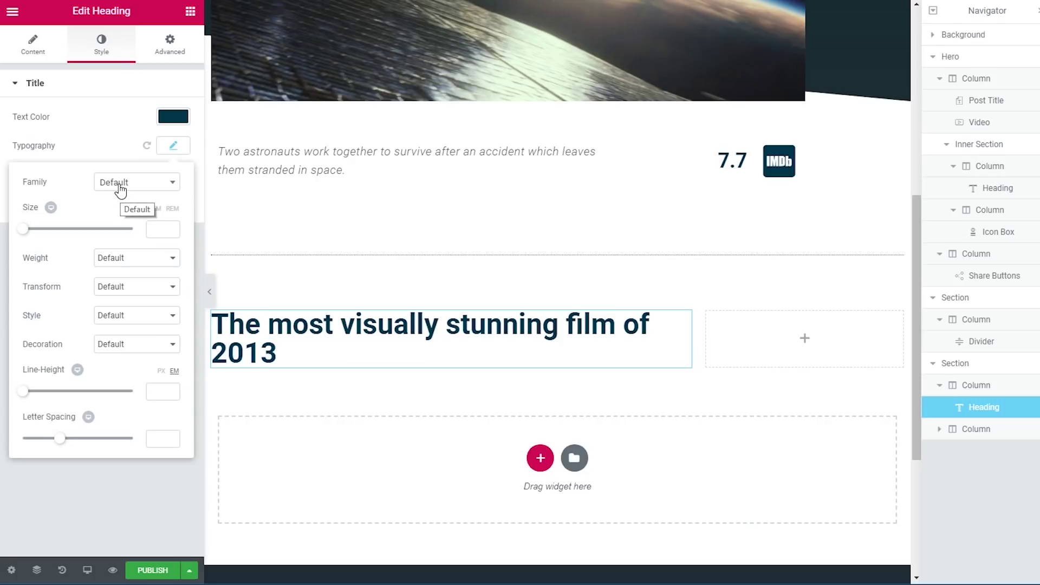
pyautogui.click(120, 188)
pyautogui.write('lato')
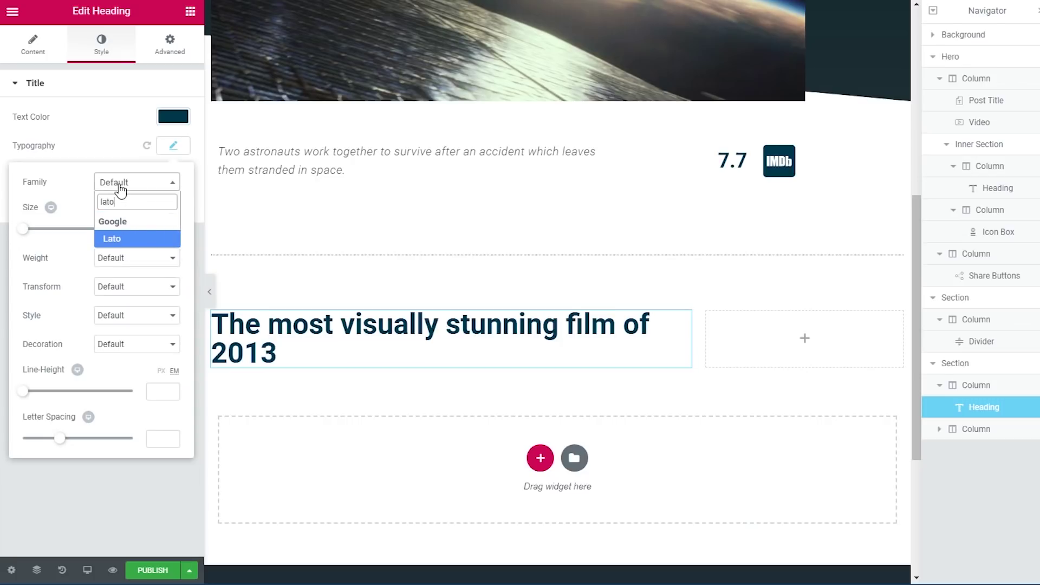
pyautogui.click(140, 239)
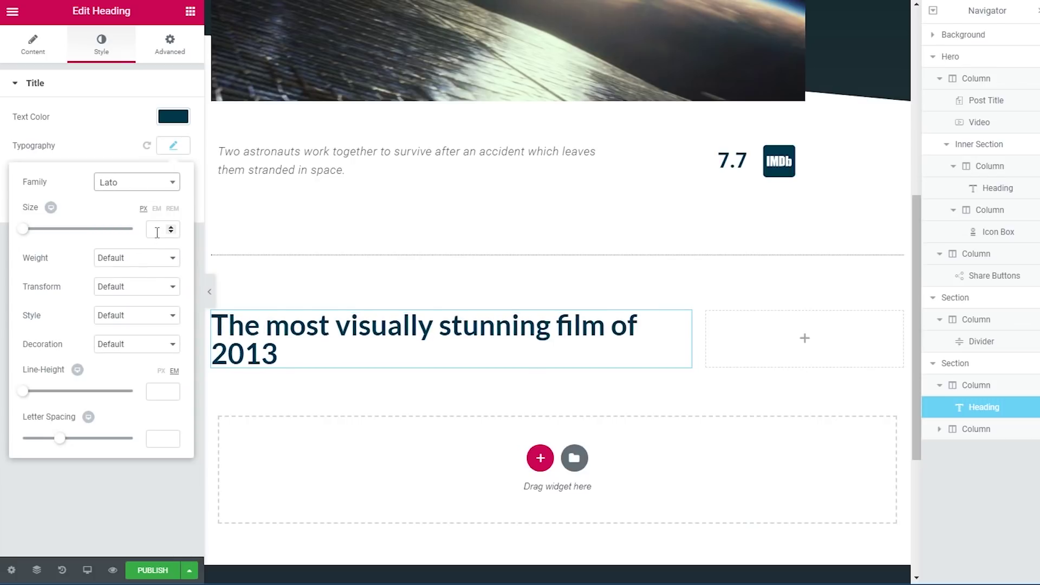
pyautogui.click(157, 233)
pyautogui.write('50')
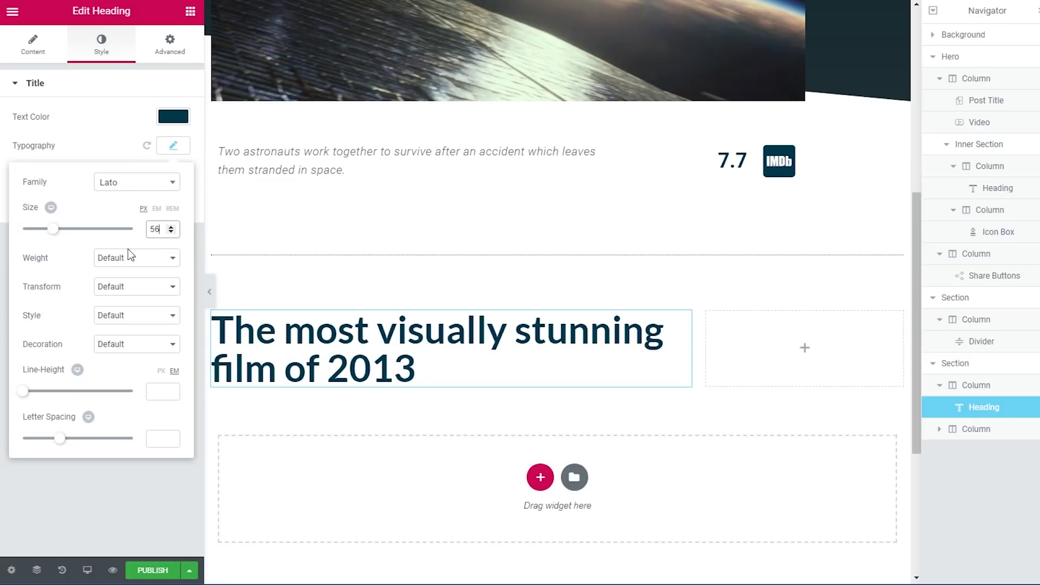
pyautogui.click(130, 254)
pyautogui.click(114, 362)
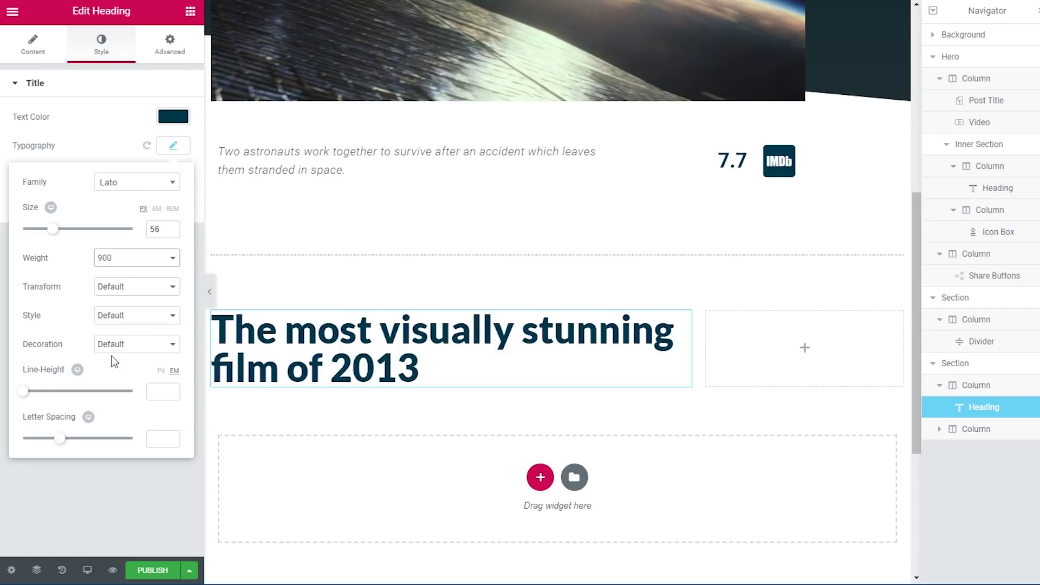
pyautogui.click(153, 387)
pyautogui.write('1.2')
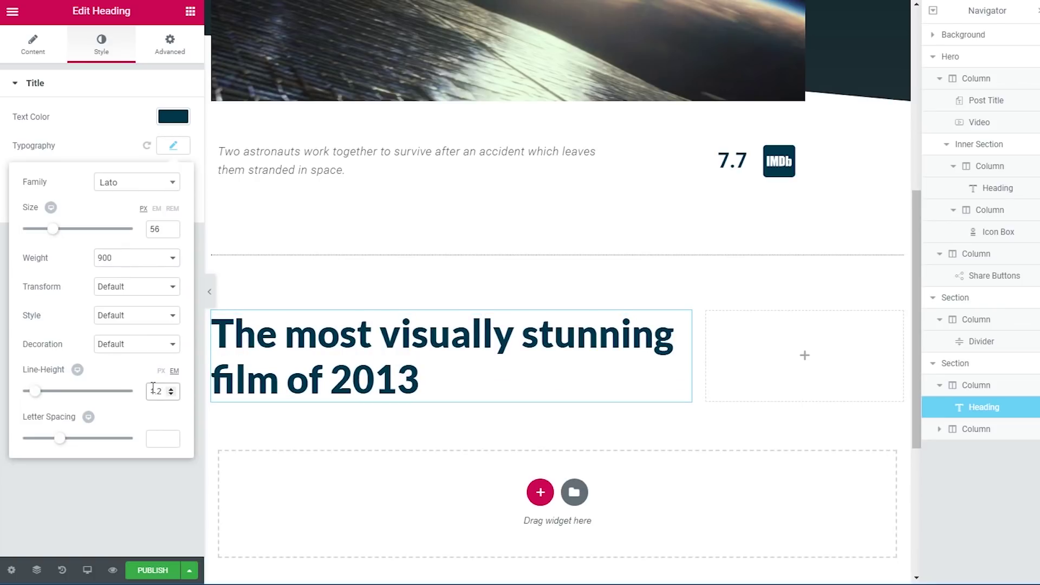
# Step: Unlink the quote heading's margin values and set the bottom margin to 30 px
pyautogui.click(169, 62)
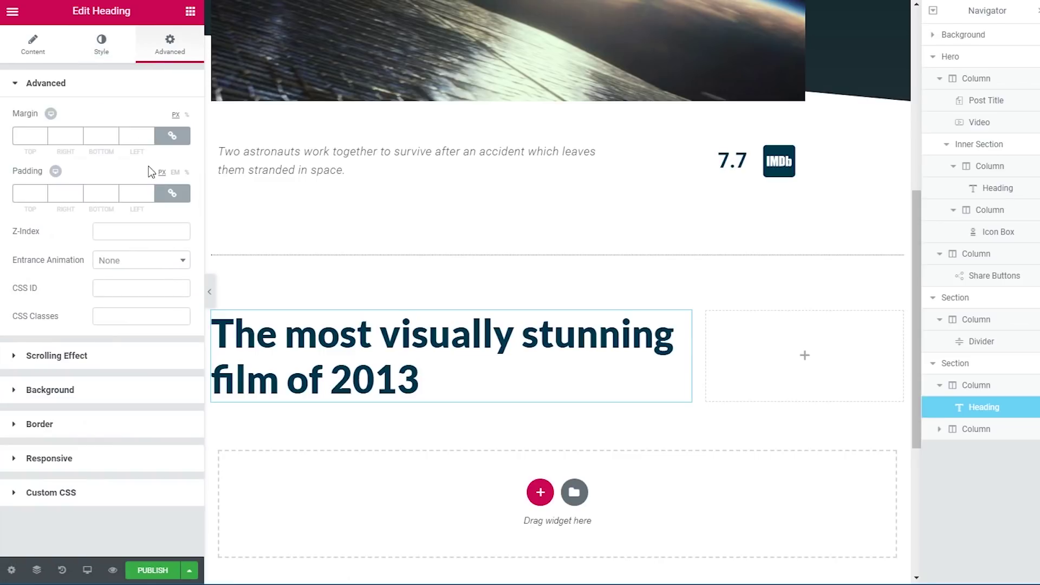
pyautogui.click(172, 136)
pyautogui.click(97, 138)
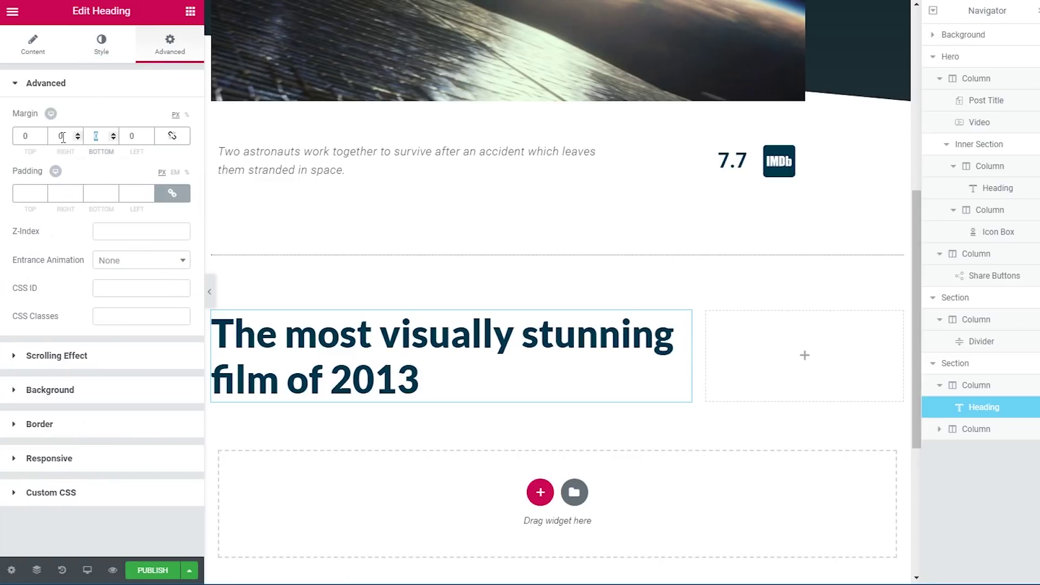
pyautogui.write('30')
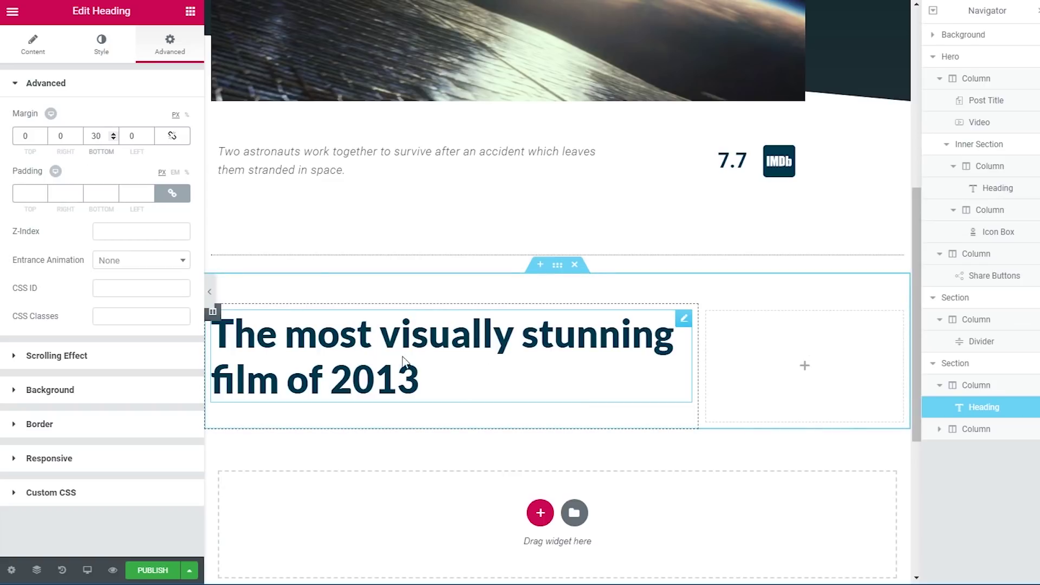
# Step: Place a Post Content widget below the quote heading
pyautogui.click(191, 20)
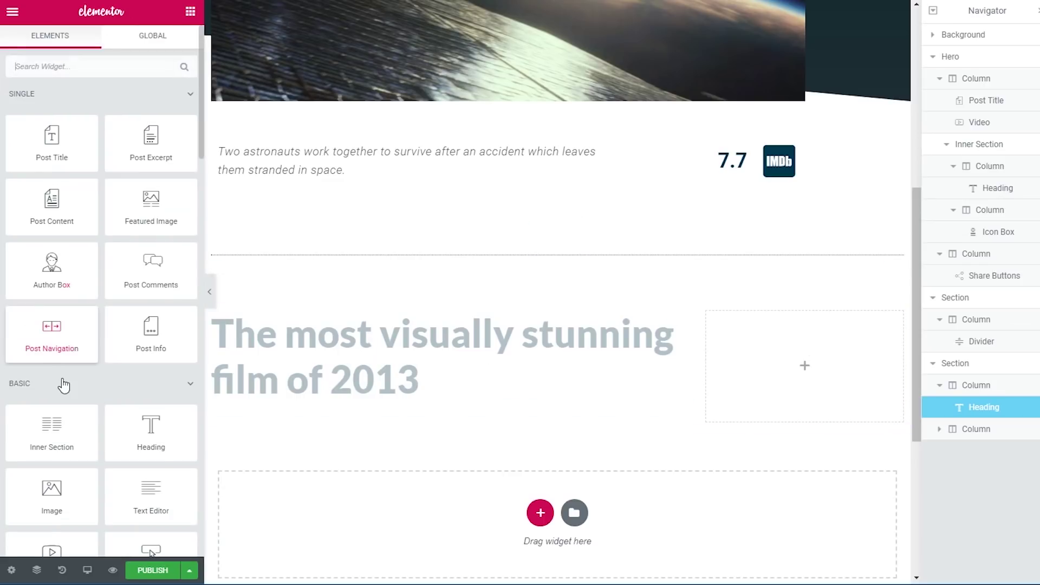
pyautogui.moveTo(63, 200); pyautogui.dragTo(486, 427)
pyautogui.scroll(-5, 367, 471)
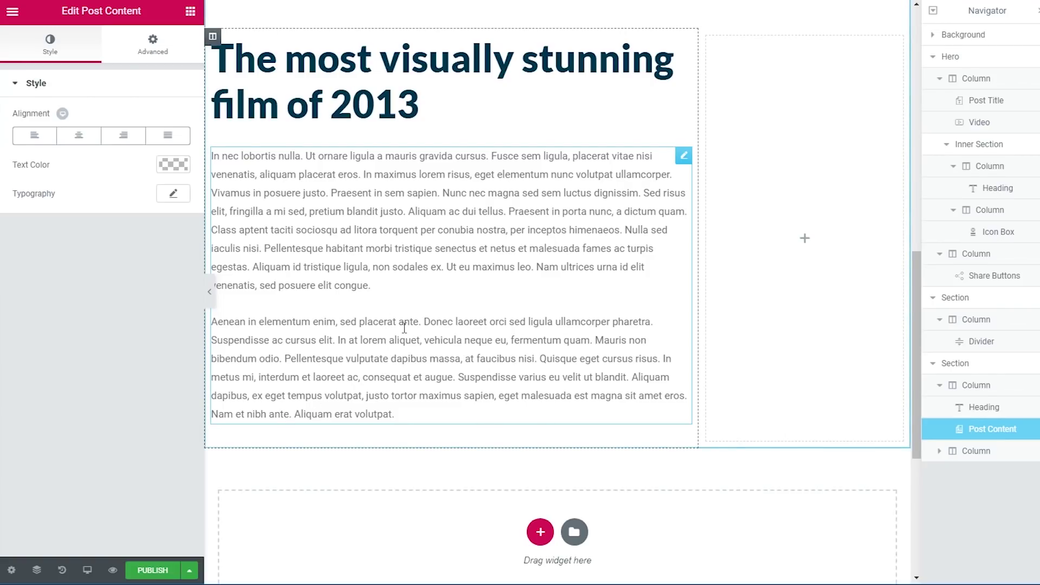
# Step: Add an Inner Section below the post content and set its first column's width to 25%
pyautogui.click(190, 11)
pyautogui.moveTo(61, 432); pyautogui.dragTo(332, 422)
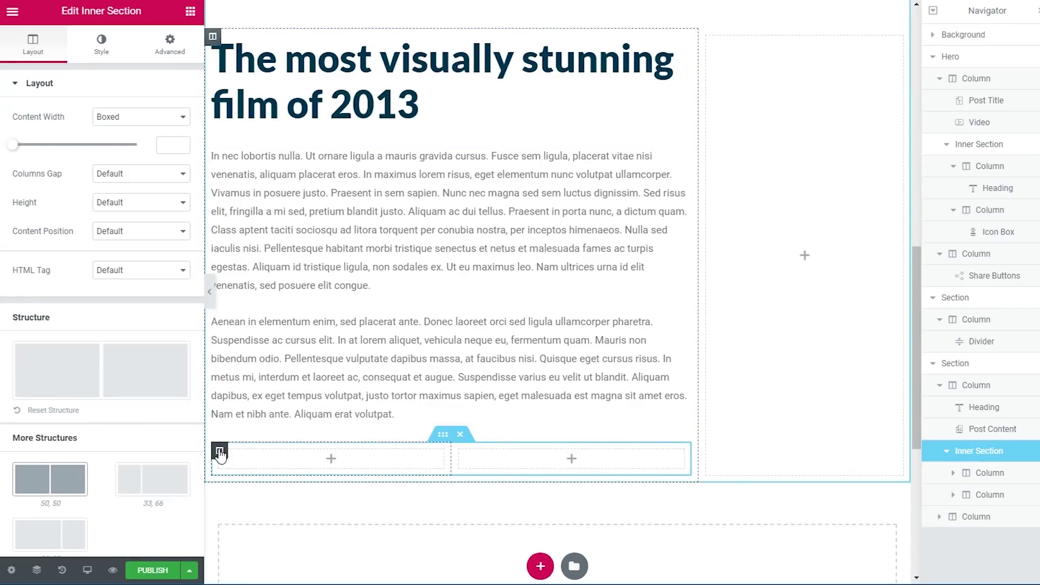
pyautogui.click(220, 451)
pyautogui.click(131, 111)
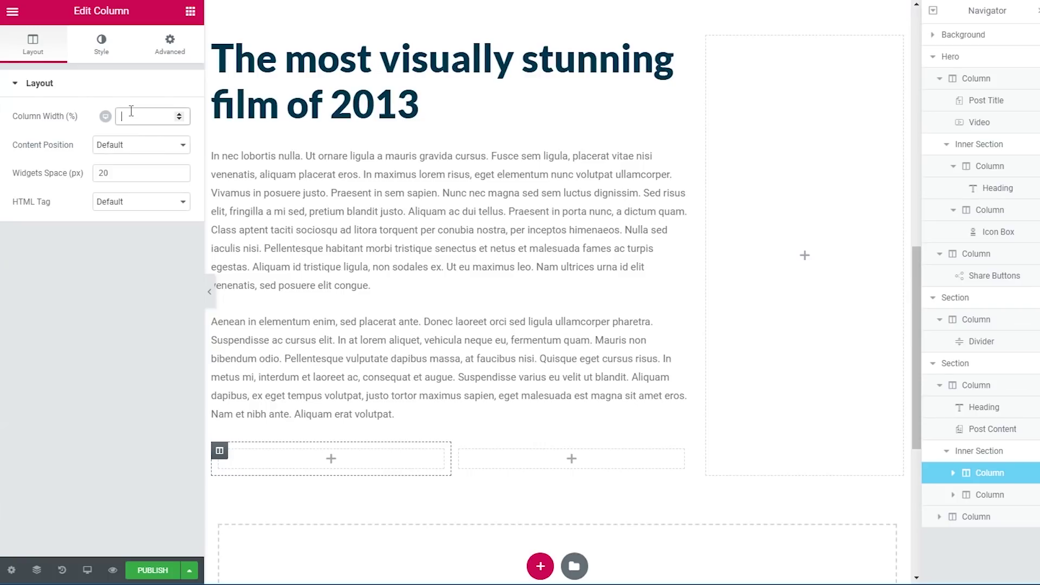
pyautogui.write('25')
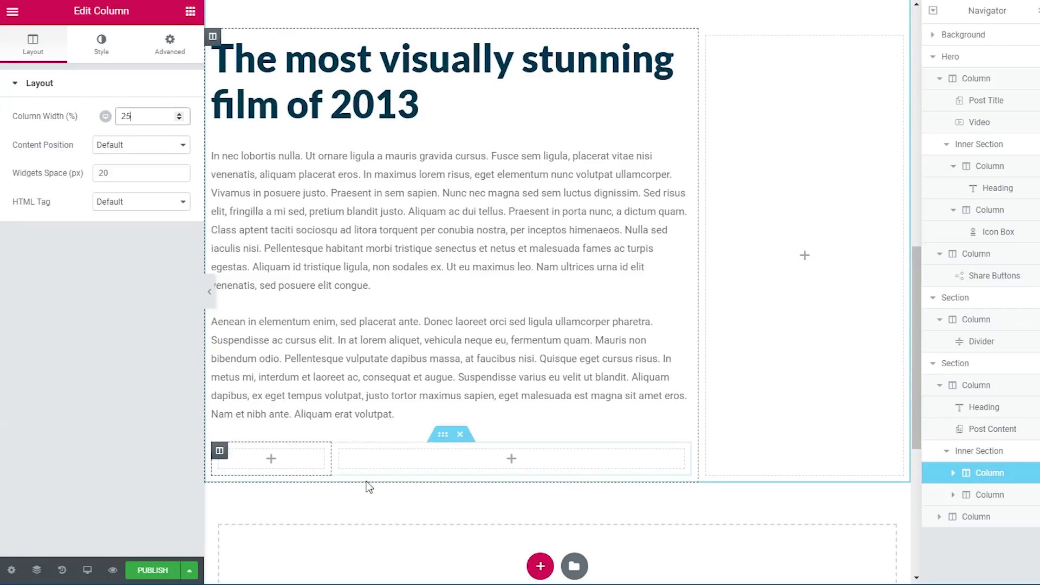
# Step: Choose the new inner section's columns gap, then unlink its margins and set top and bottom to 40 px
pyautogui.click(442, 434)
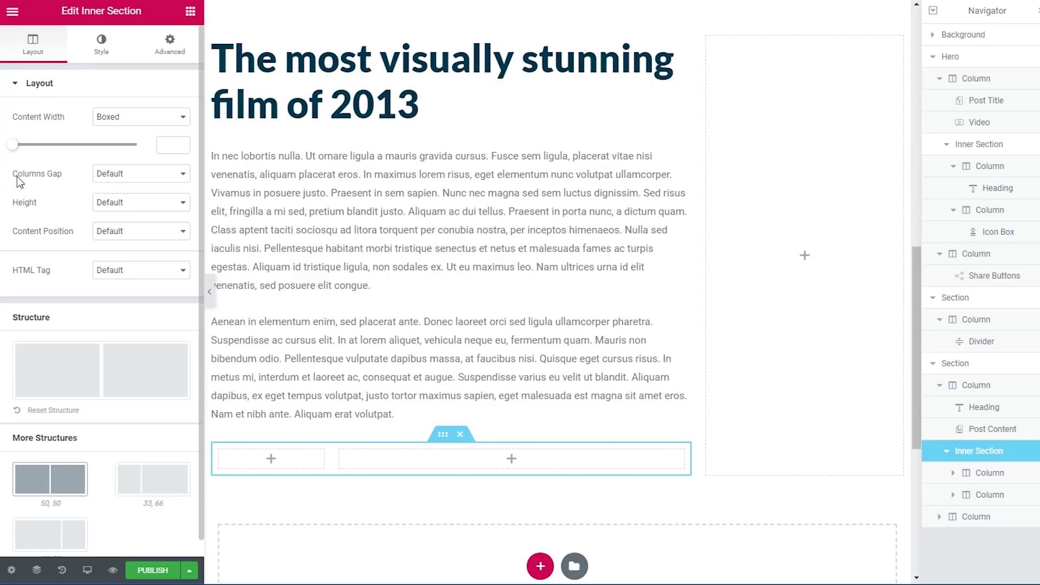
pyautogui.click(115, 178)
pyautogui.click(128, 197)
pyautogui.click(170, 43)
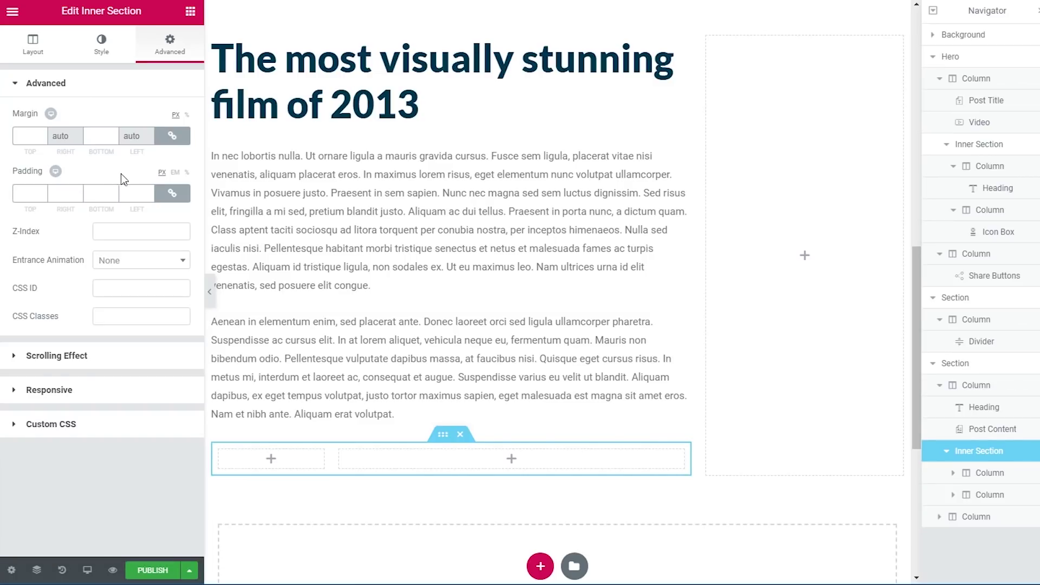
pyautogui.click(172, 135)
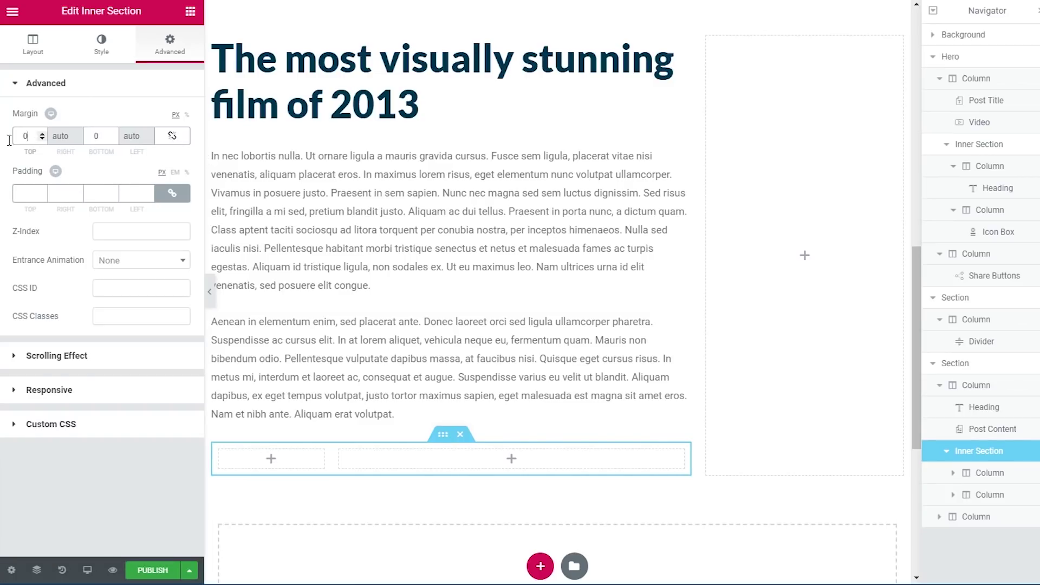
pyautogui.write('40')
pyautogui.click(89, 136)
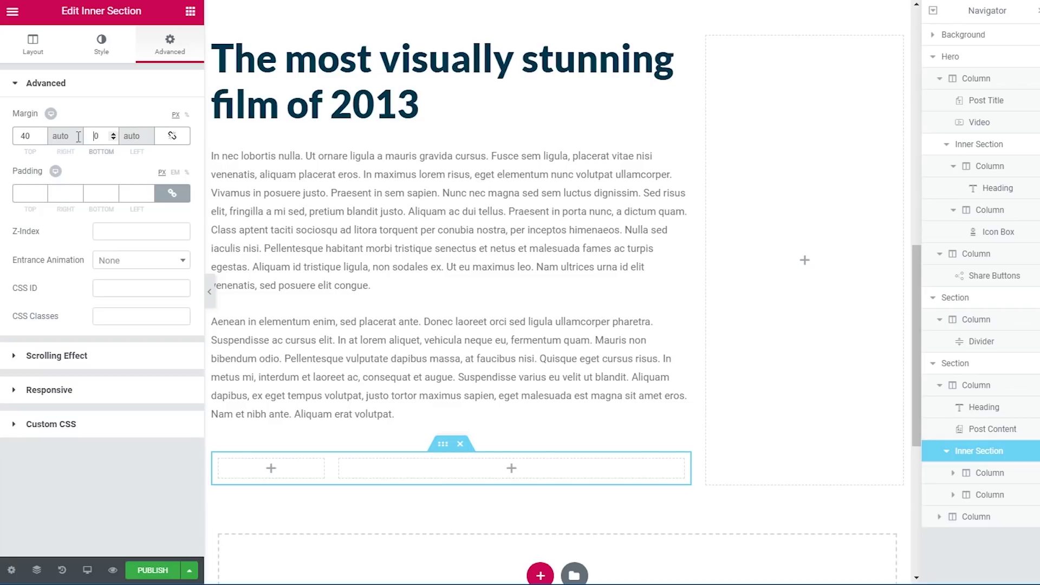
pyautogui.write('4')
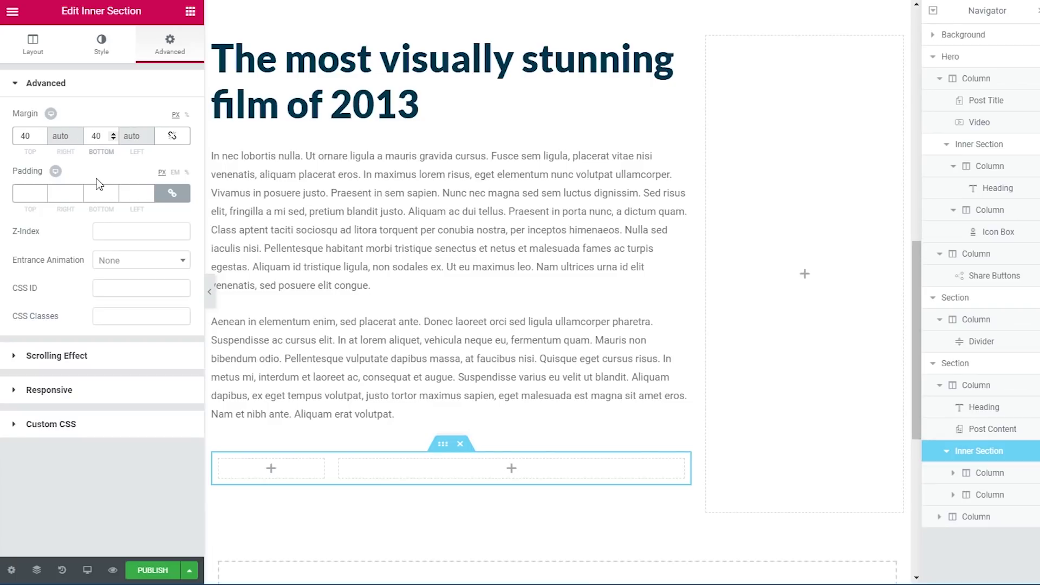
# Step: Set the inner section's padding to 4% on all sides
pyautogui.click(188, 173)
pyautogui.click(28, 193)
pyautogui.write('4')
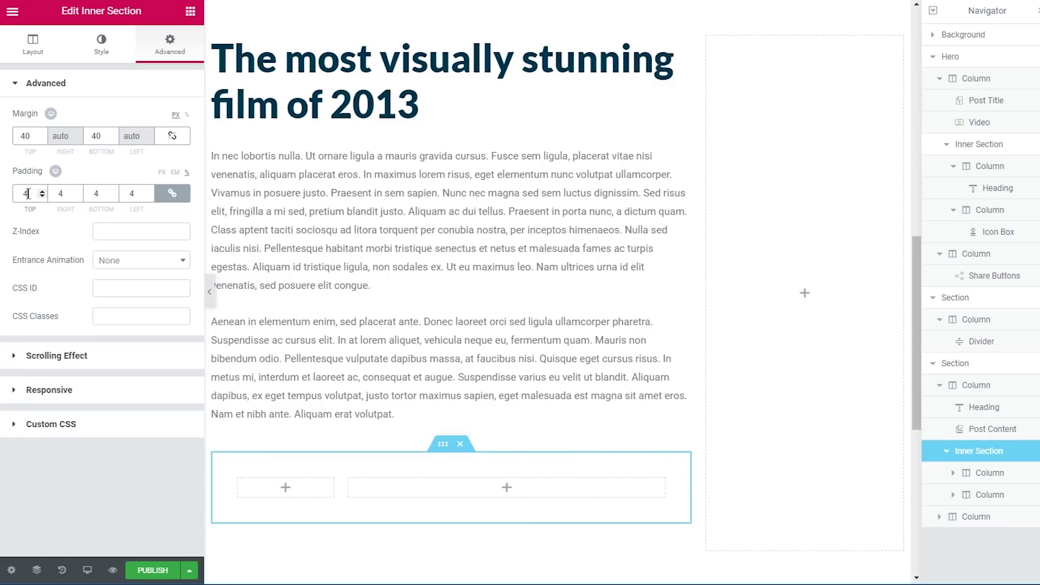
# Step: Give the inner section a classic background with the color #efefef
pyautogui.click(103, 48)
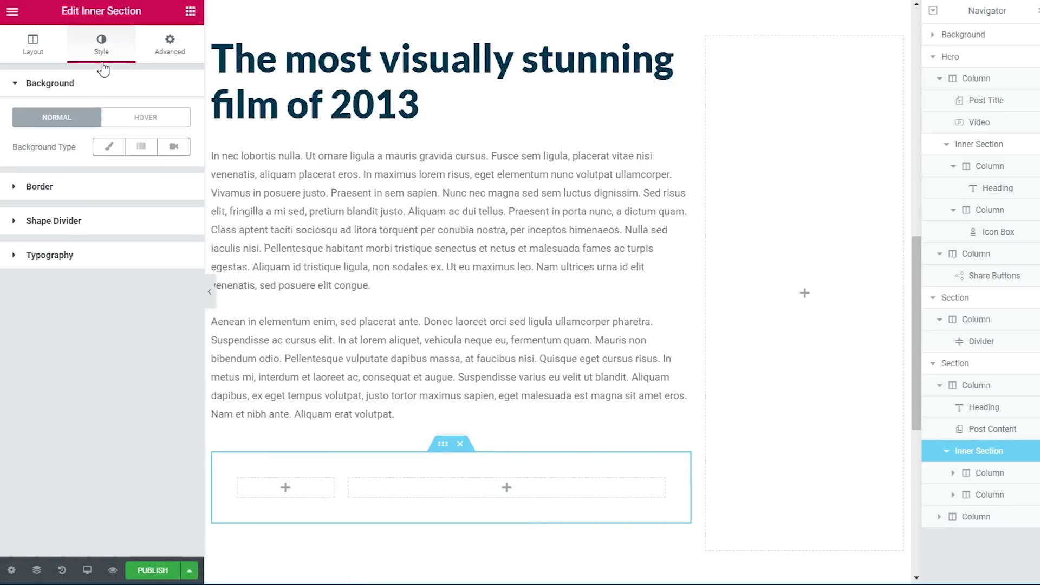
pyautogui.click(110, 147)
pyautogui.click(173, 177)
pyautogui.click(55, 175)
pyautogui.write('efefef')
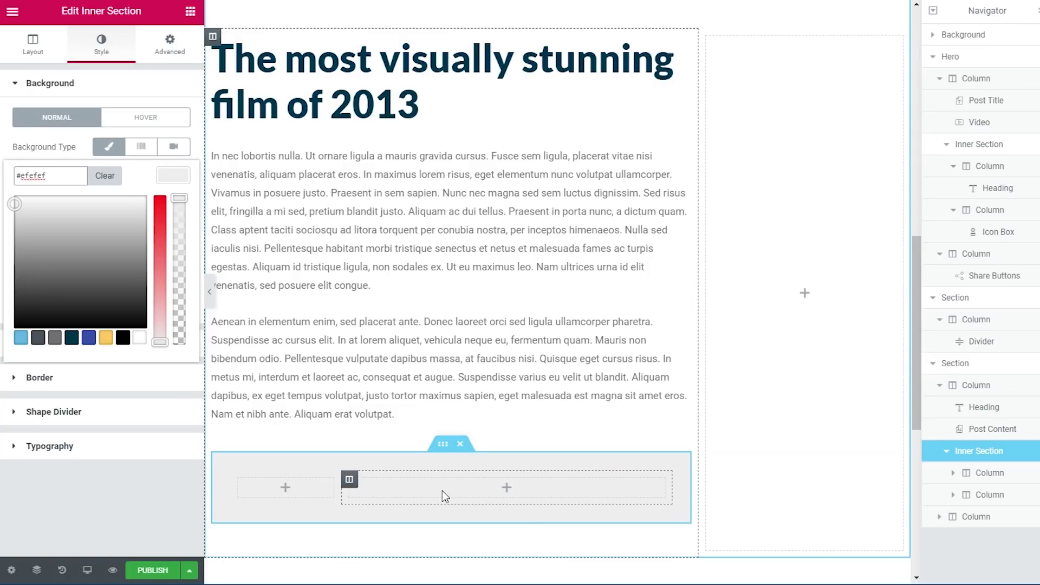
pyautogui.click(109, 146)
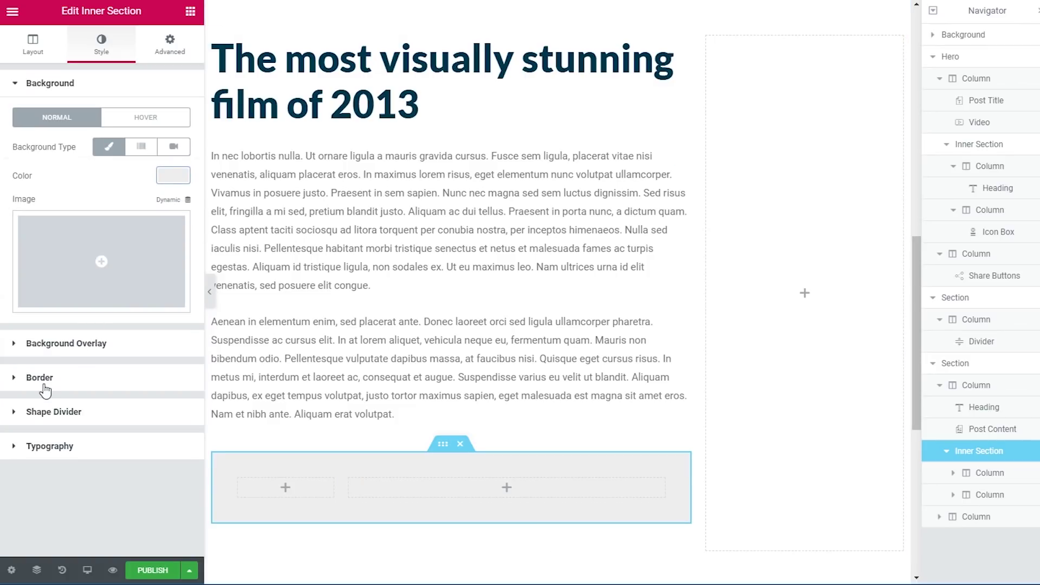
# Step: Give the inner section a solid border with unlinked widths, 2 px at the bottom and 0 on the other sides
pyautogui.click(19, 382)
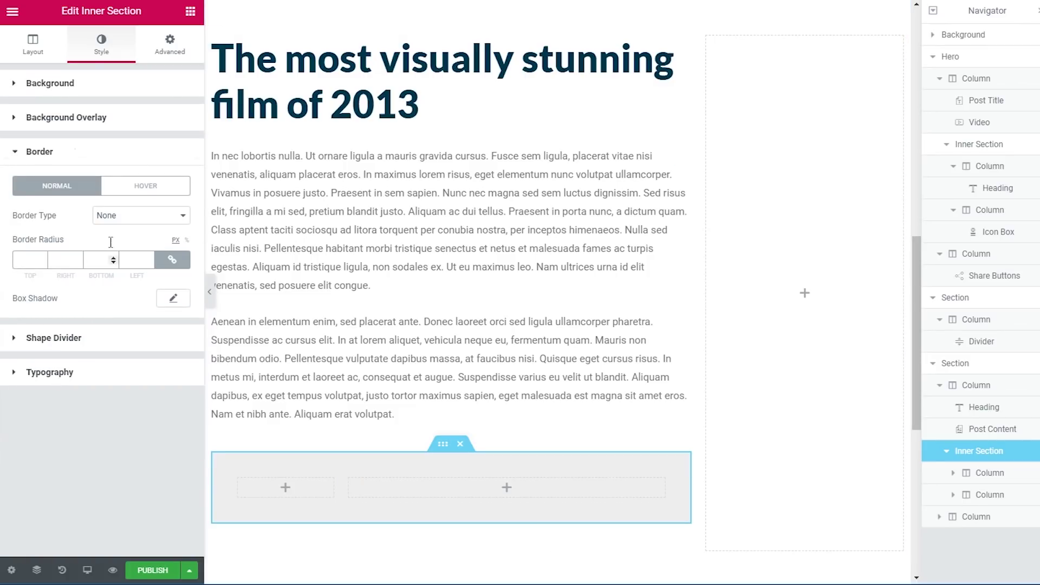
pyautogui.click(102, 217)
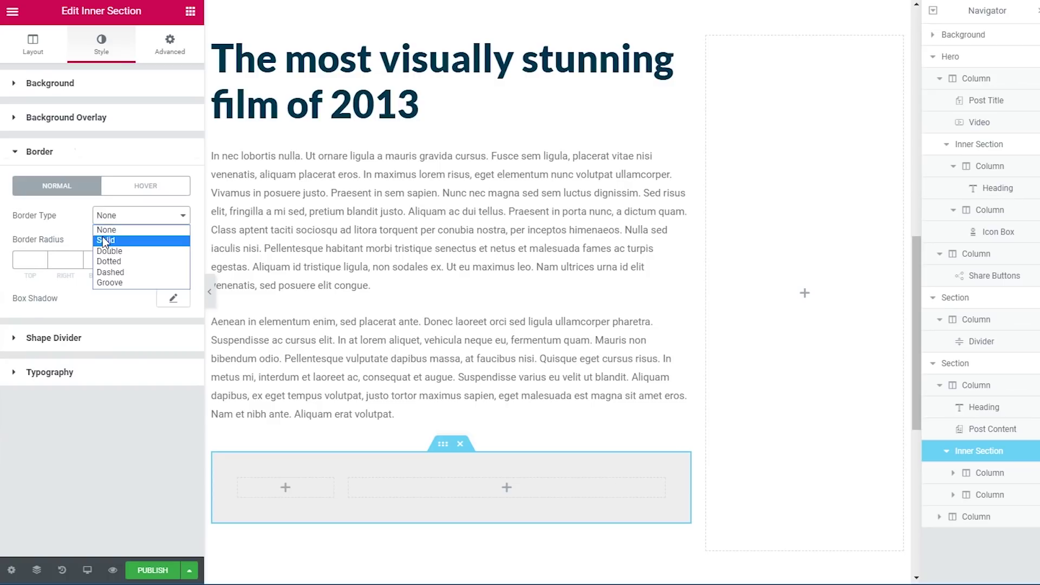
pyautogui.click(103, 236)
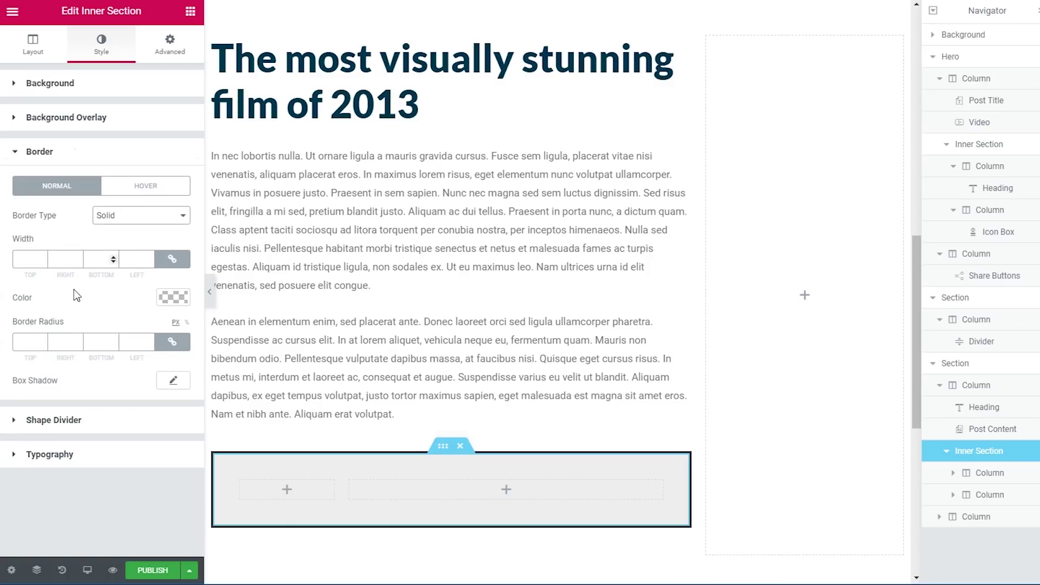
pyautogui.click(172, 261)
pyautogui.doubleClick(96, 259)
pyautogui.write('2')
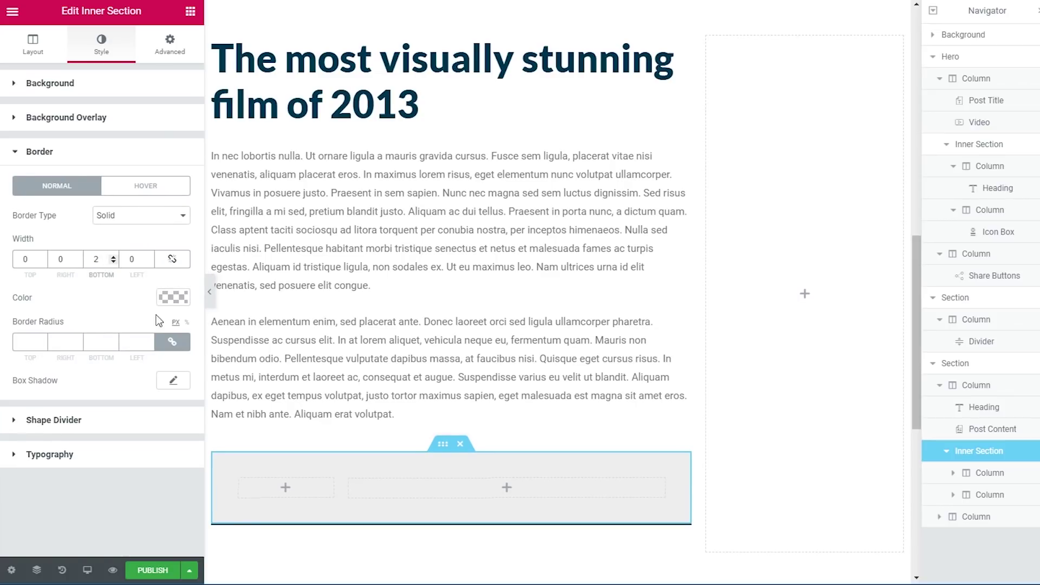
# Step: Set the inner section's border color to the dark navy palette swatch
pyautogui.click(174, 295)
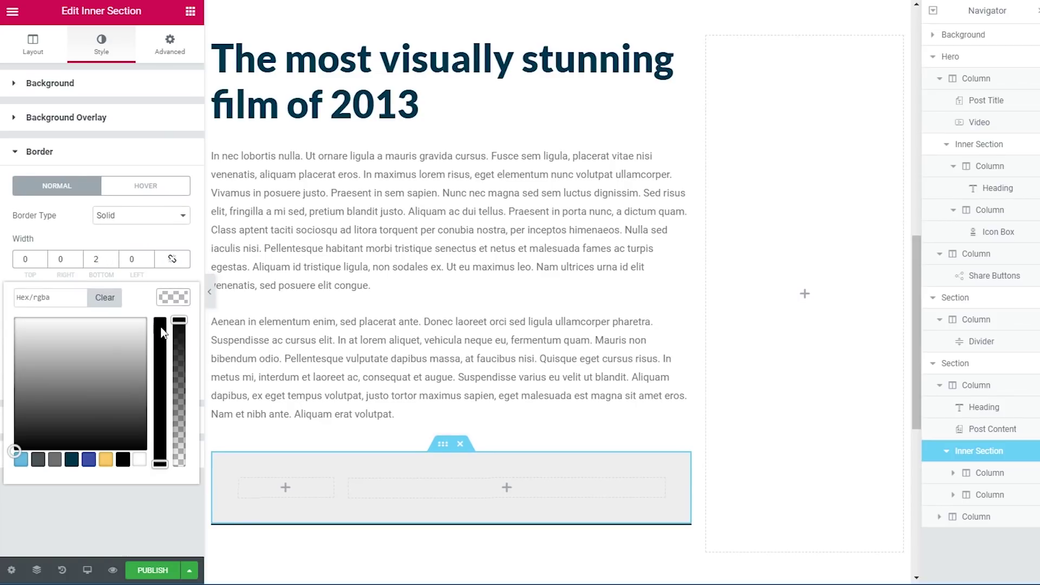
pyautogui.click(70, 461)
pyautogui.click(96, 515)
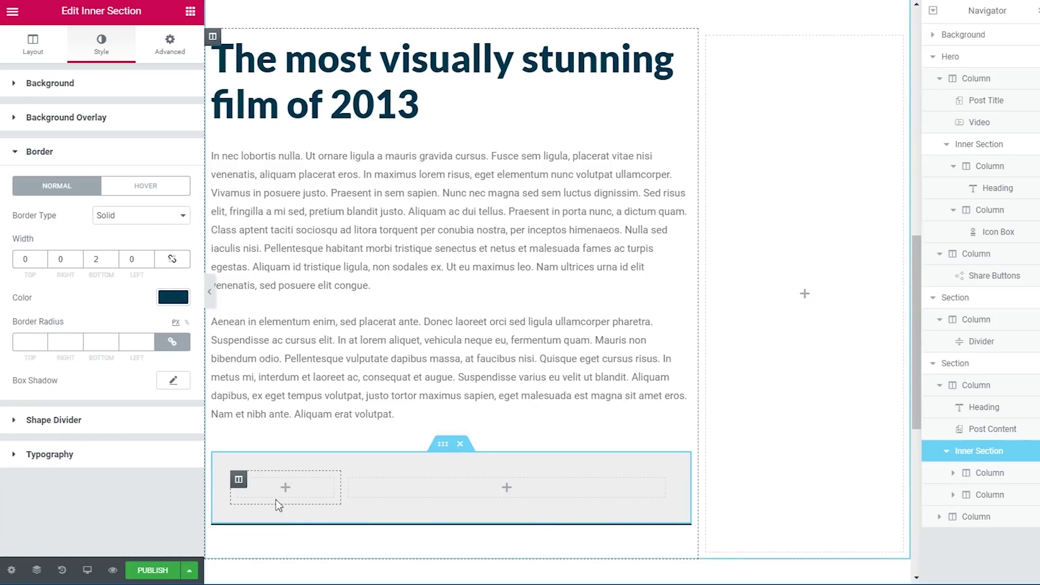
# Step: Add a Featured Image widget to the narrow column of the grey inner section
pyautogui.click(191, 12)
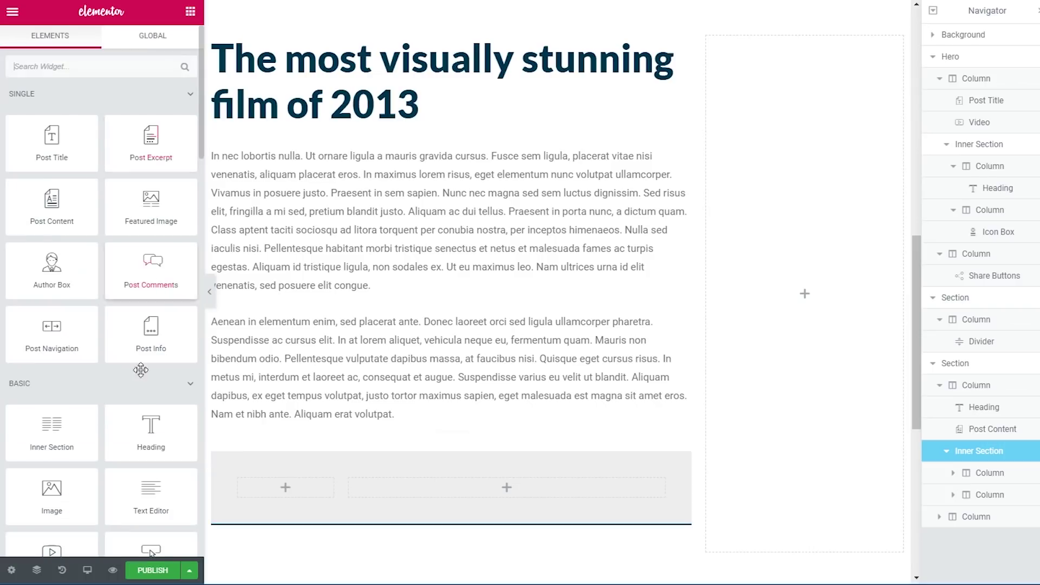
pyautogui.moveTo(151, 213); pyautogui.dragTo(286, 490)
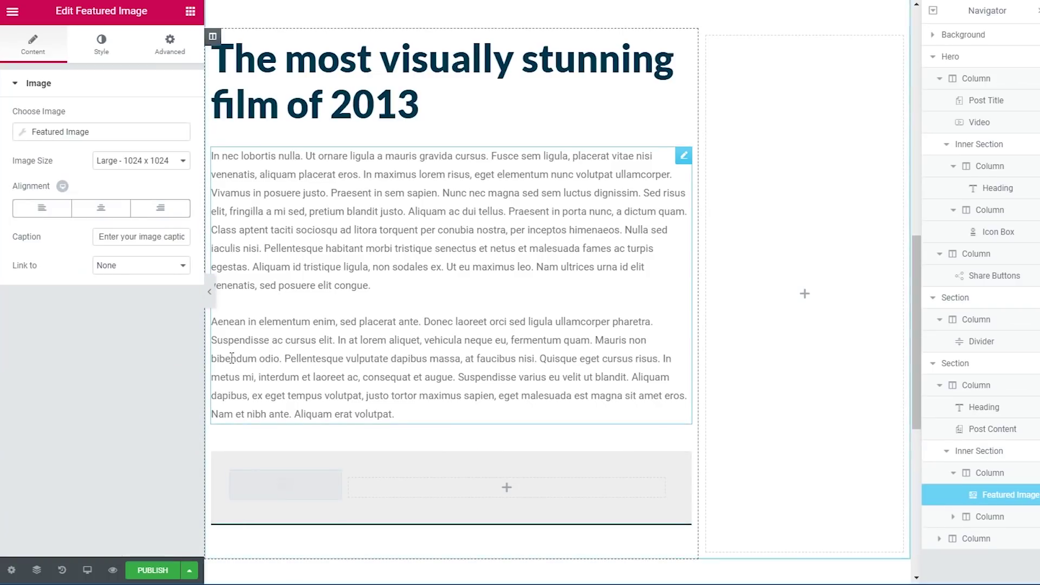
pyautogui.scroll(-4, 305, 406)
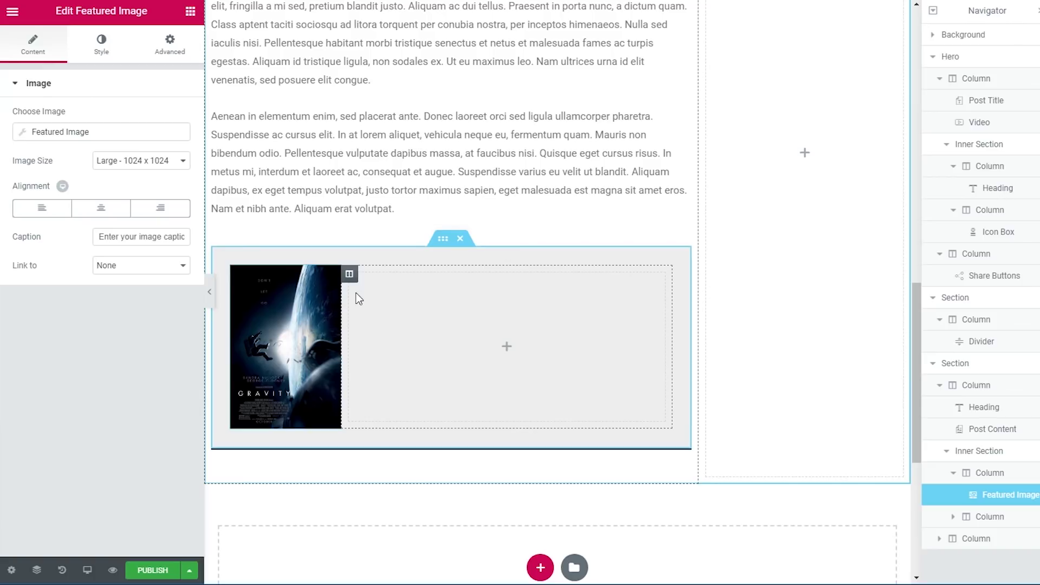
# Step: Set the wide inner column's content position to Middle and its unlinked padding to 30 px left and 0 on the other sides
pyautogui.click(349, 274)
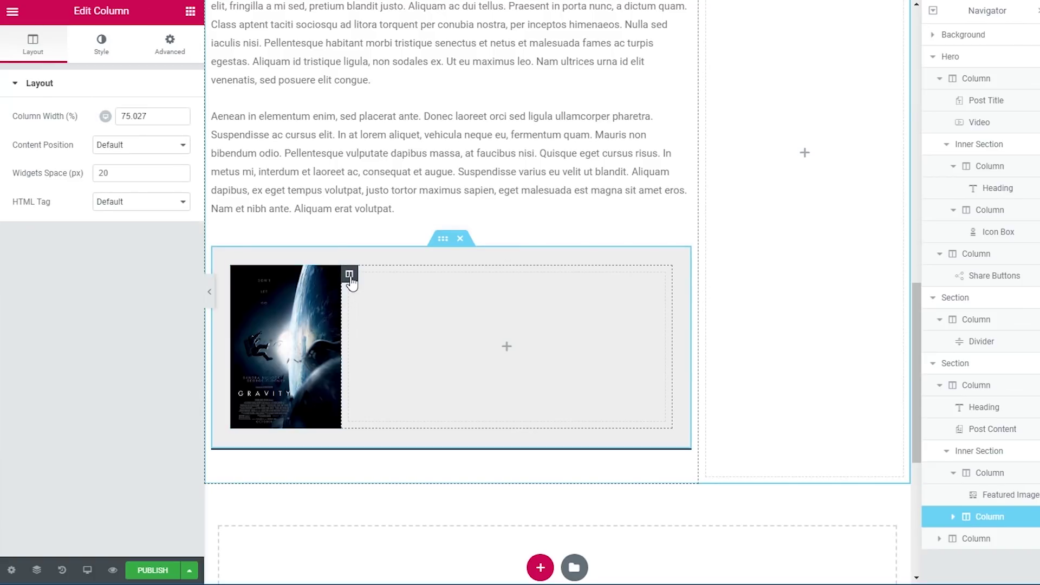
pyautogui.click(129, 145)
pyautogui.click(118, 181)
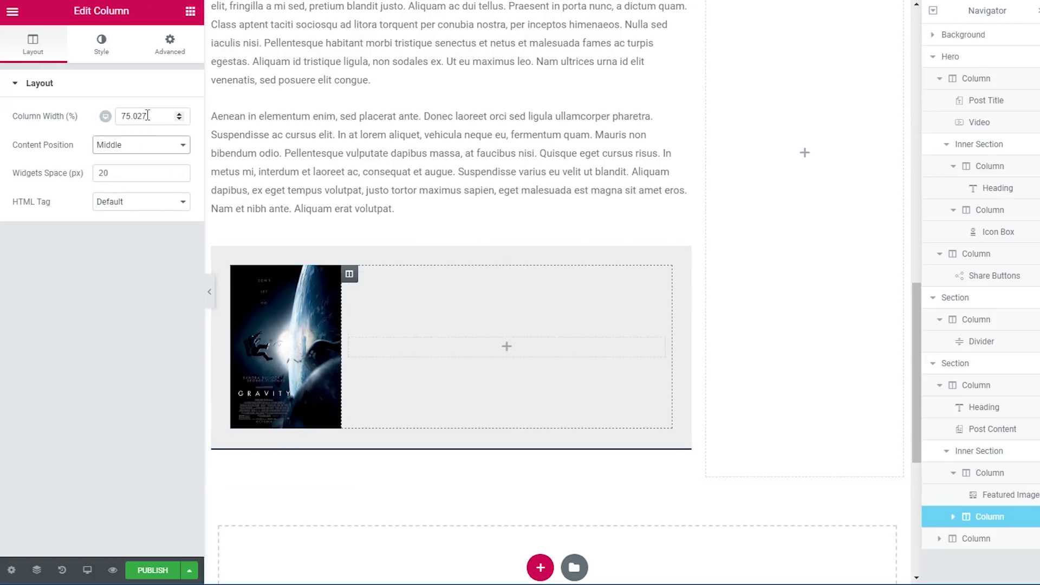
pyautogui.click(168, 52)
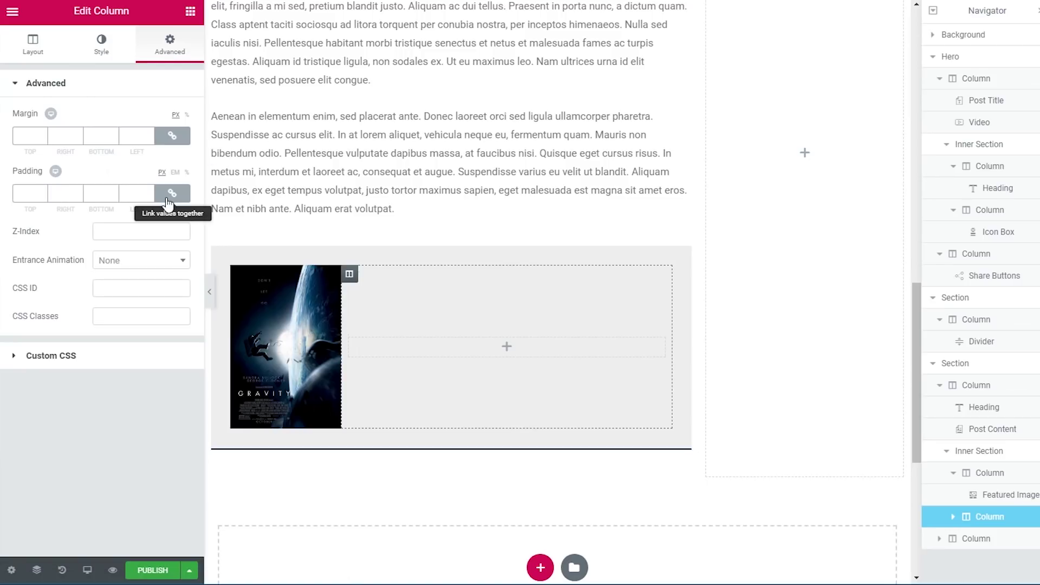
pyautogui.click(172, 195)
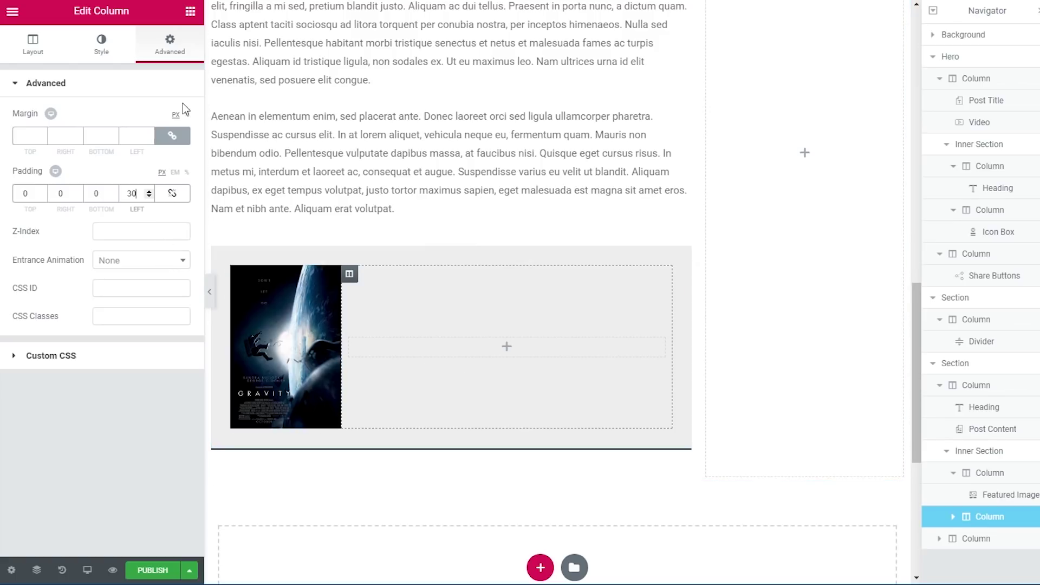
# Step: Add a Heading widget to the column beside the poster and color its text with the dark navy palette swatch
pyautogui.click(190, 11)
pyautogui.moveTo(153, 430); pyautogui.dragTo(401, 416)
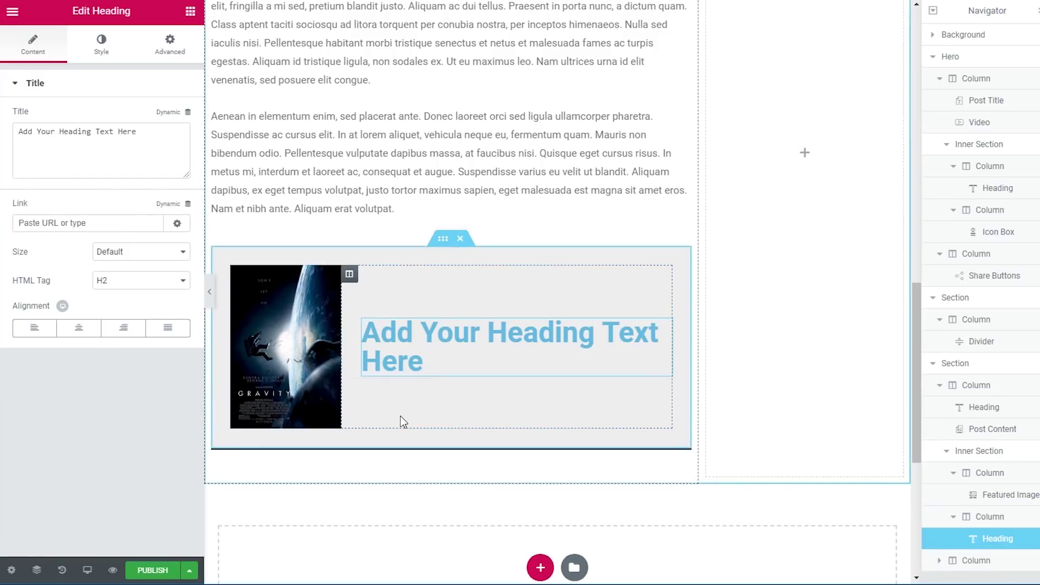
pyautogui.click(119, 53)
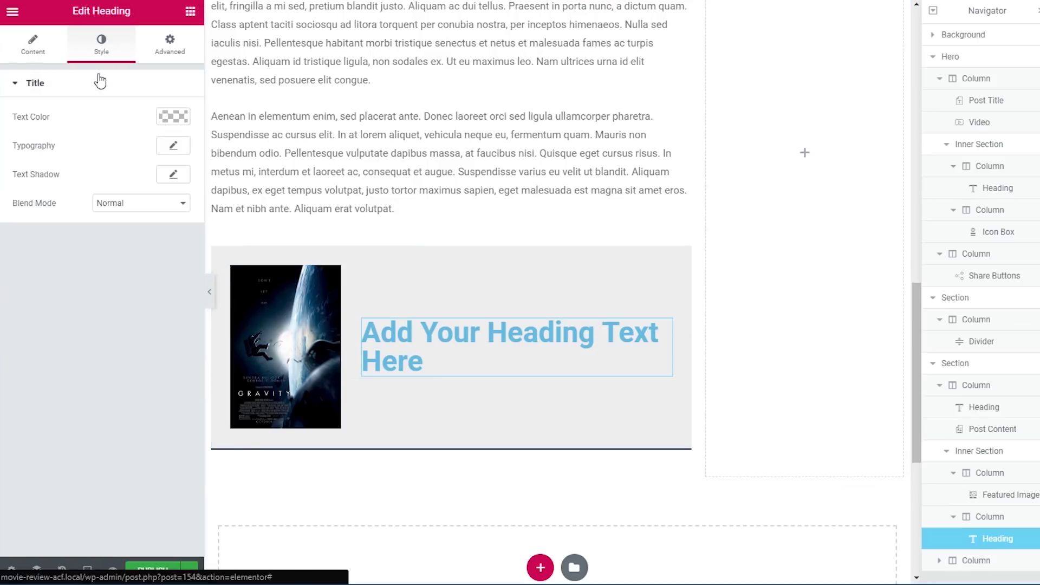
pyautogui.click(172, 115)
pyautogui.click(77, 280)
pyautogui.click(95, 343)
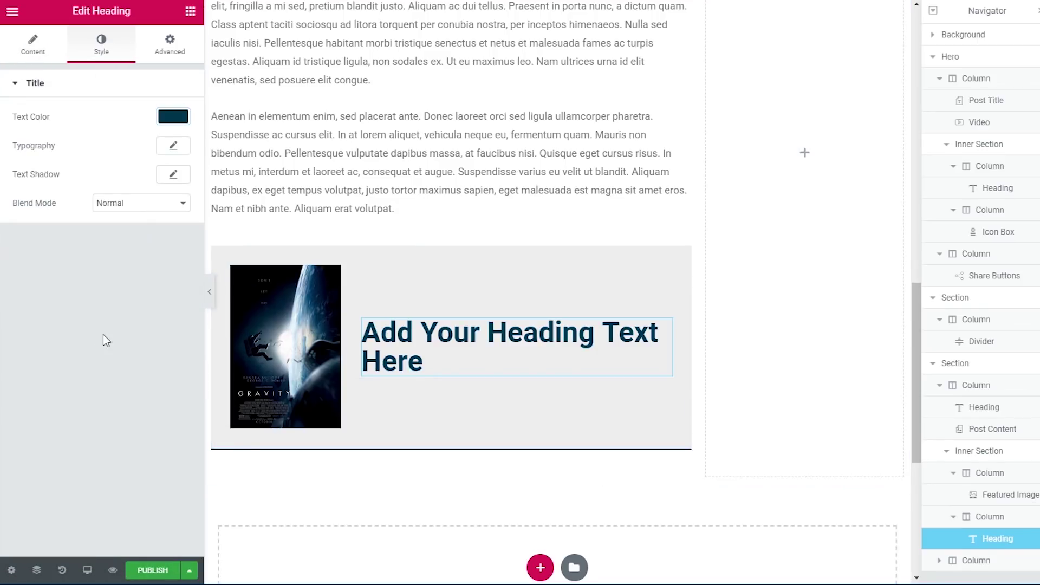
# Step: Set the new heading's typography to Lato, size 19 px, weight 700 and line-height 1.4 em
pyautogui.click(173, 145)
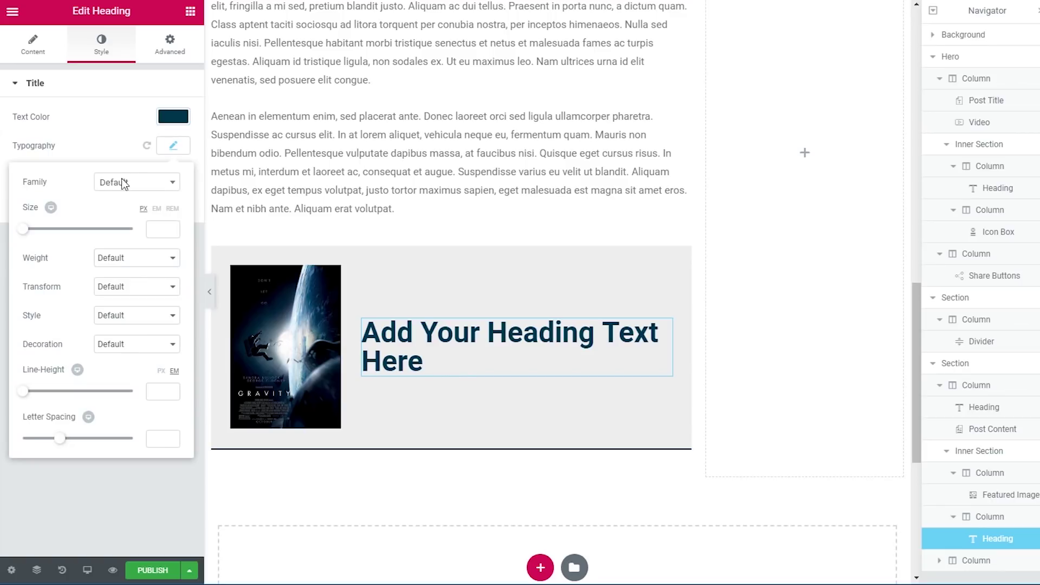
pyautogui.click(121, 184)
pyautogui.write('lato')
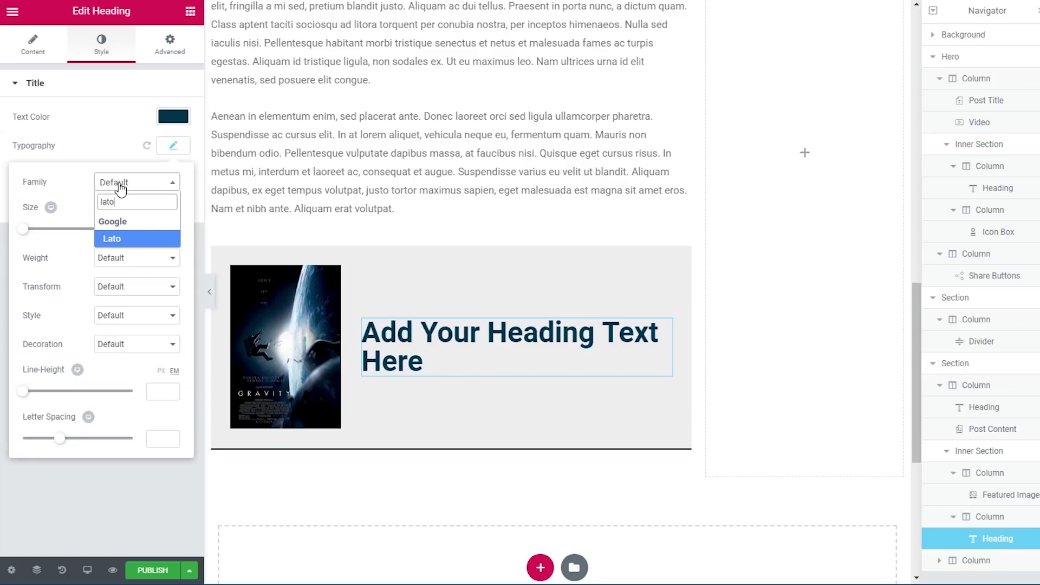
pyautogui.click(125, 238)
pyautogui.click(155, 227)
pyautogui.write('18')
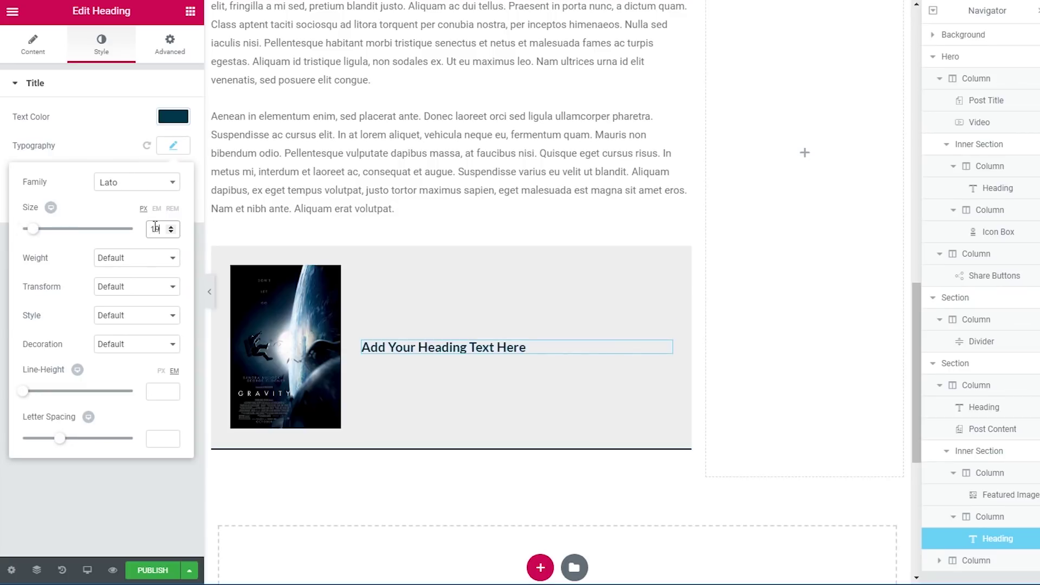
pyautogui.click(135, 259)
pyautogui.click(112, 337)
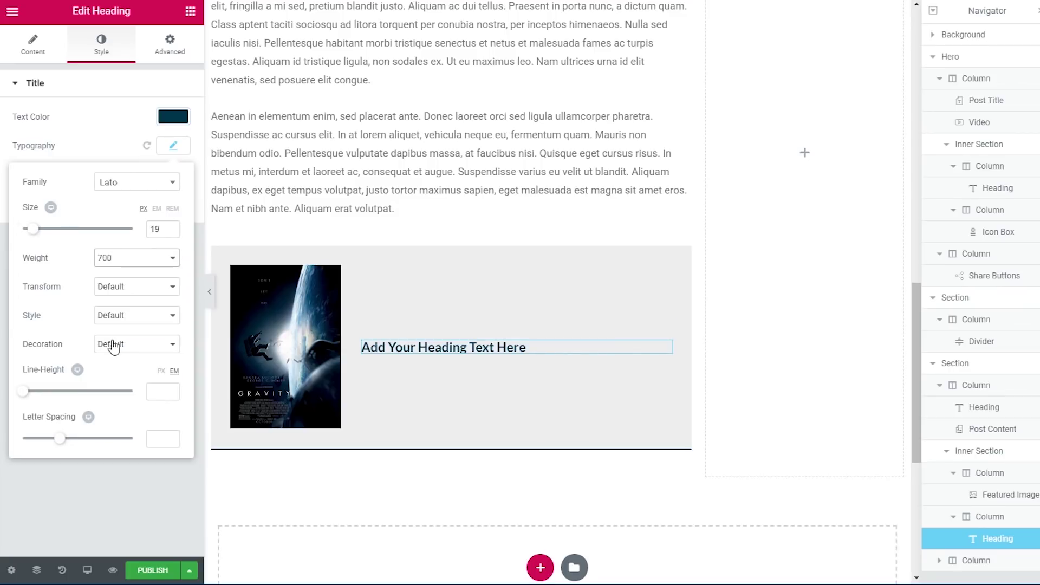
pyautogui.click(157, 398)
pyautogui.write('1.4')
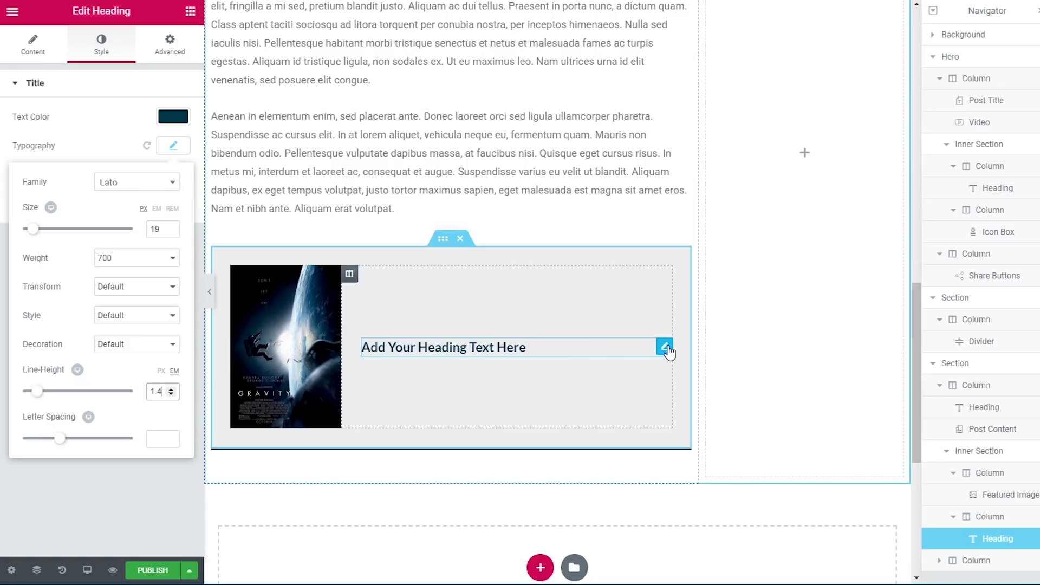
# Step: Duplicate the styled heading until the column beside the poster holds seven headings
pyautogui.rightClick(667, 352)
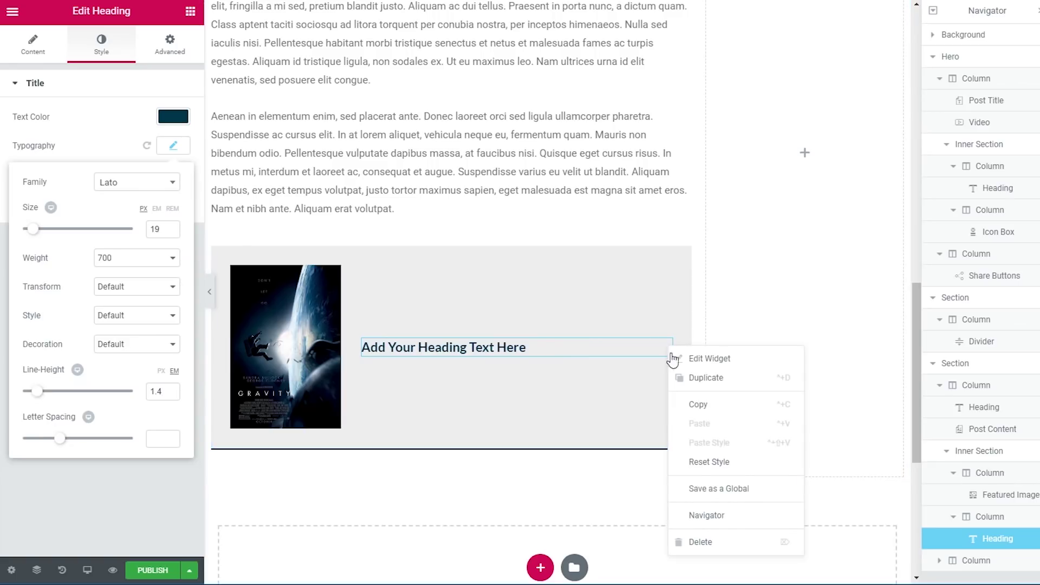
pyautogui.click(704, 380)
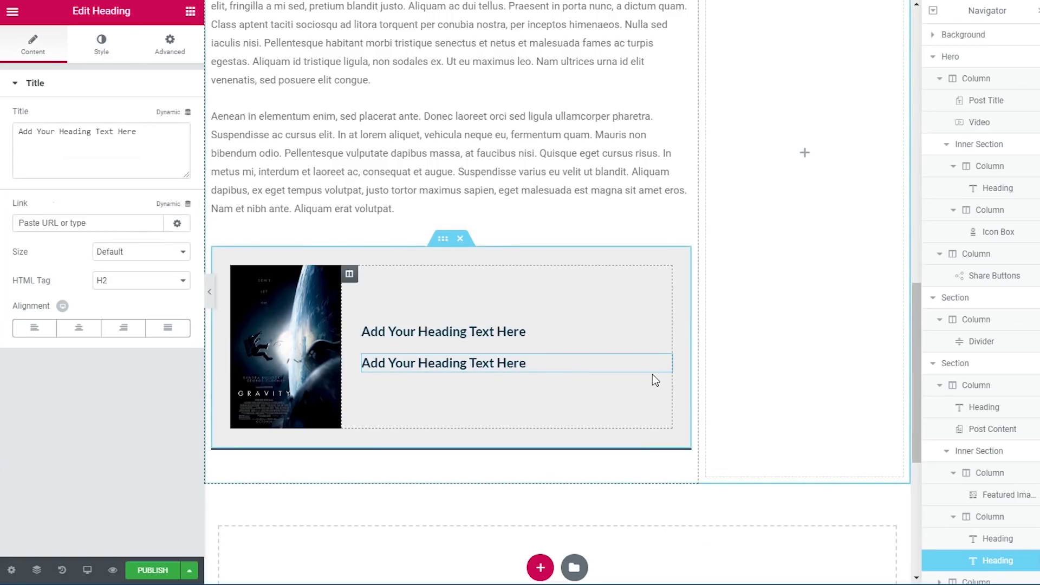
pyautogui.hotkey('ctrl', 'd')
pyautogui.hotkey('ctrl', 'd')
pyautogui.hotkey('ctrl', 'd')
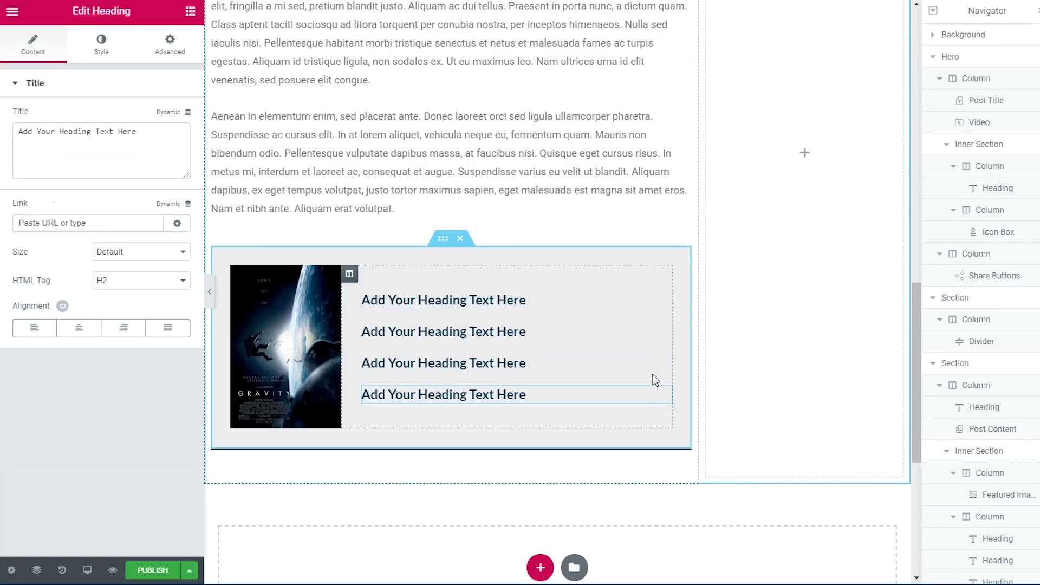
pyautogui.hotkey('ctrl', 'd')
pyautogui.hotkey('ctrl', 'd')
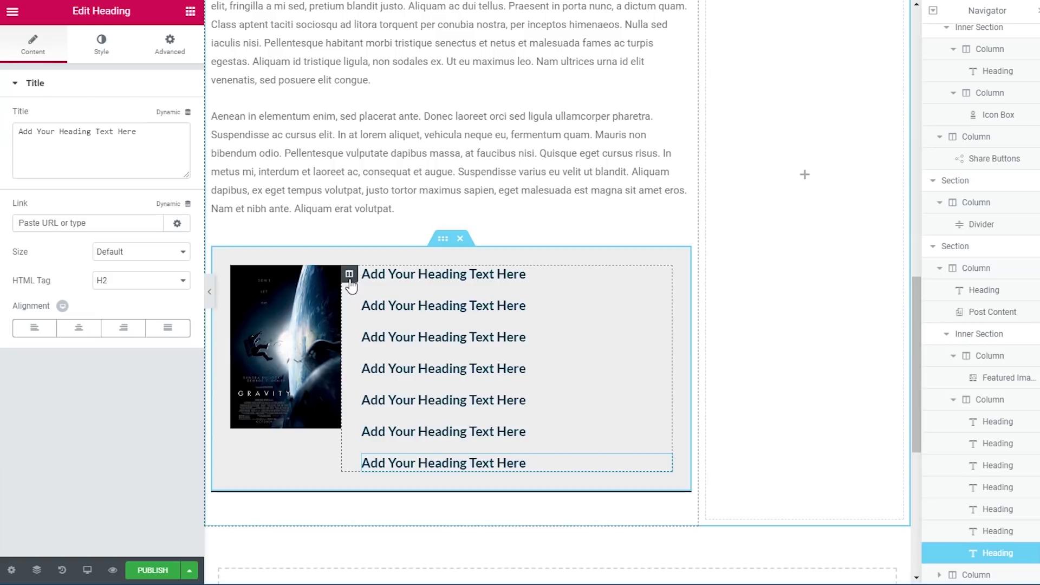
# Step: Set the widgets space of the column holding the headings to 10 px
pyautogui.click(349, 275)
pyautogui.doubleClick(110, 172)
pyautogui.write('10')
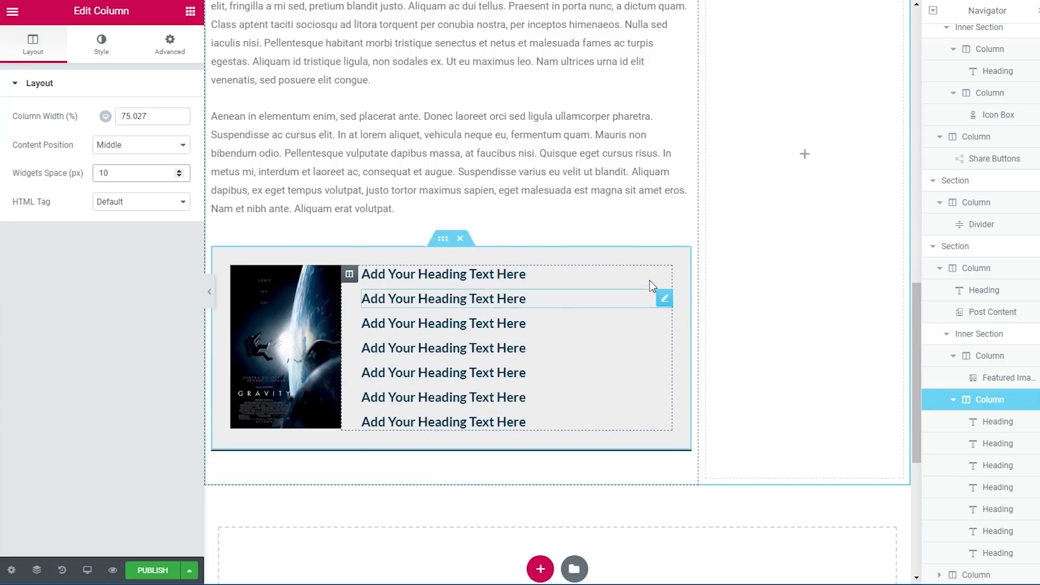
# Step: Make the first heading's title dynamic with an ACF Field using the Country key
pyautogui.click(664, 276)
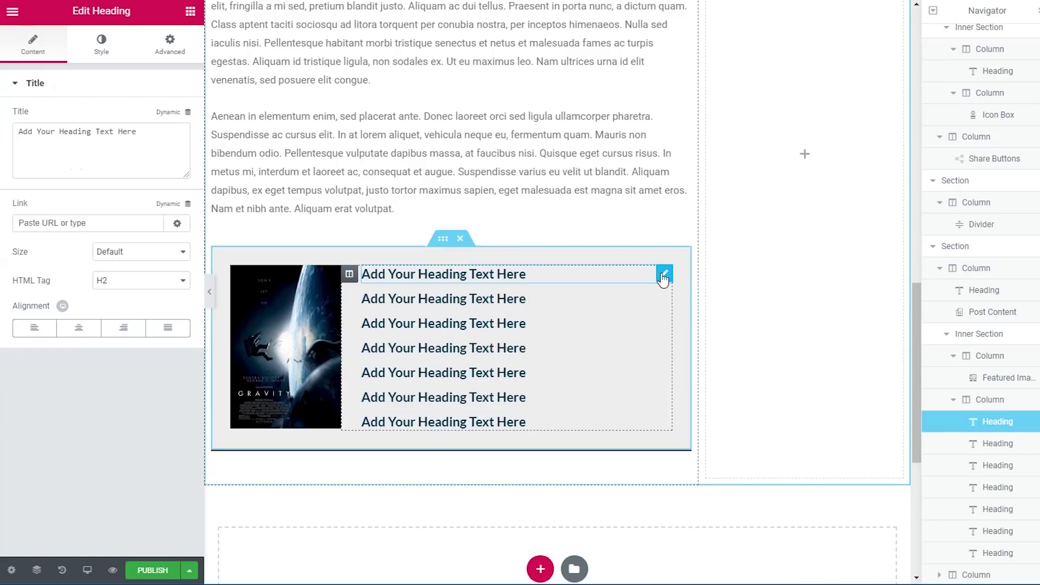
pyautogui.click(187, 112)
pyautogui.scroll(-3, 37, 213)
pyautogui.click(74, 305)
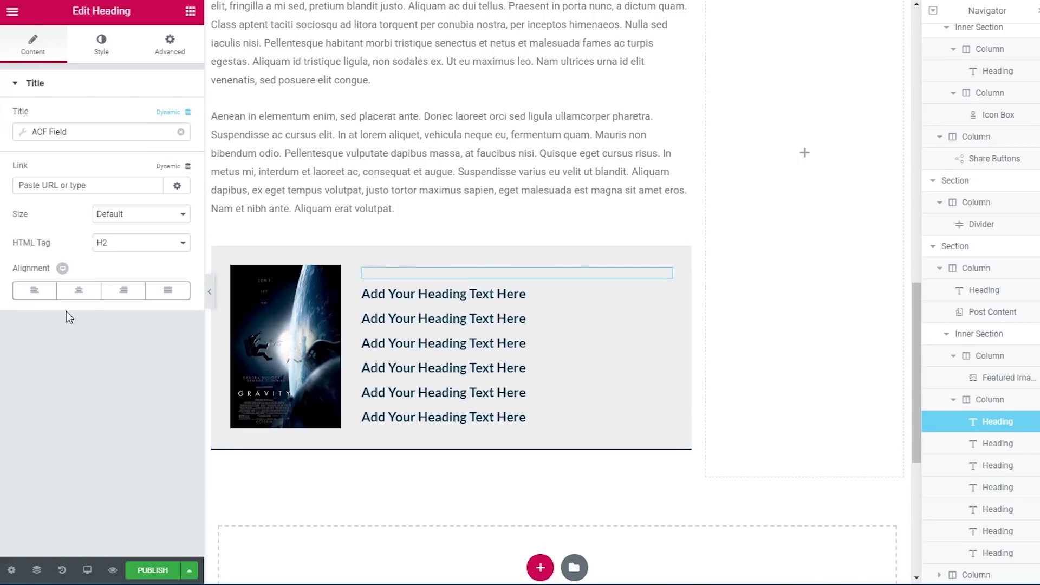
pyautogui.click(91, 131)
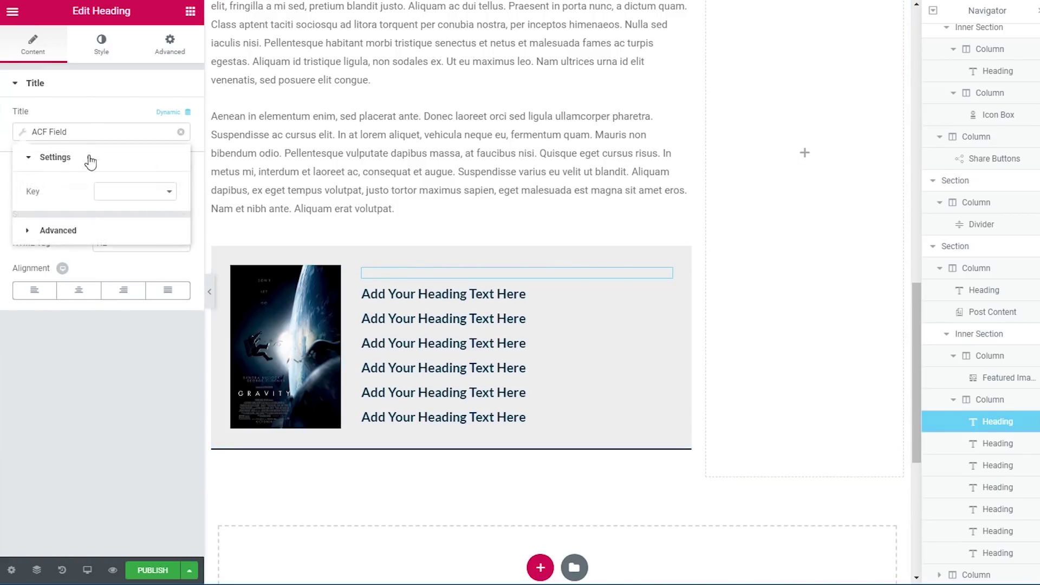
pyautogui.click(115, 192)
pyautogui.click(138, 251)
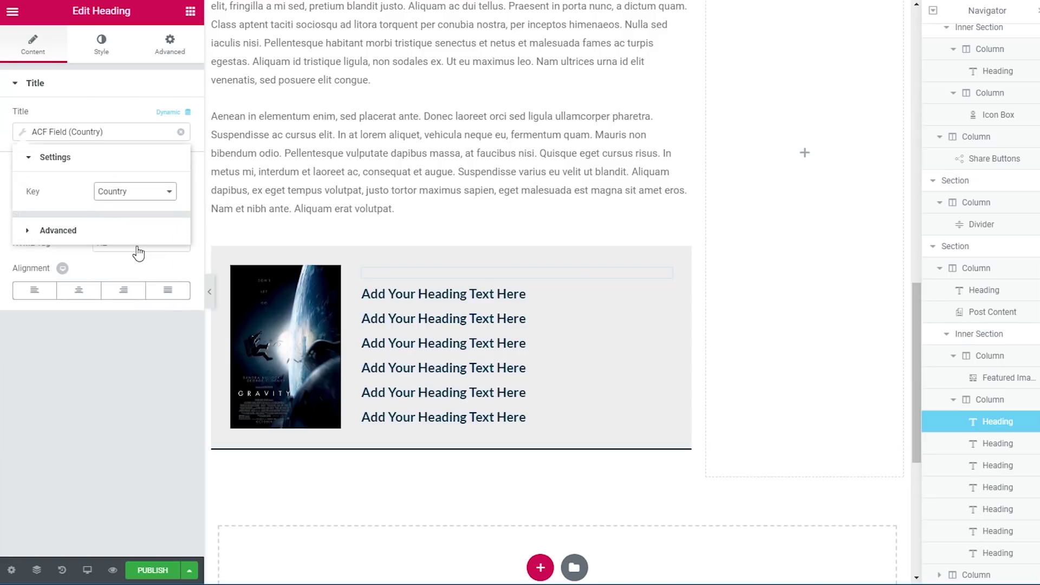
# Step: Add the text "Country:" before the first heading's dynamic value
pyautogui.click(30, 233)
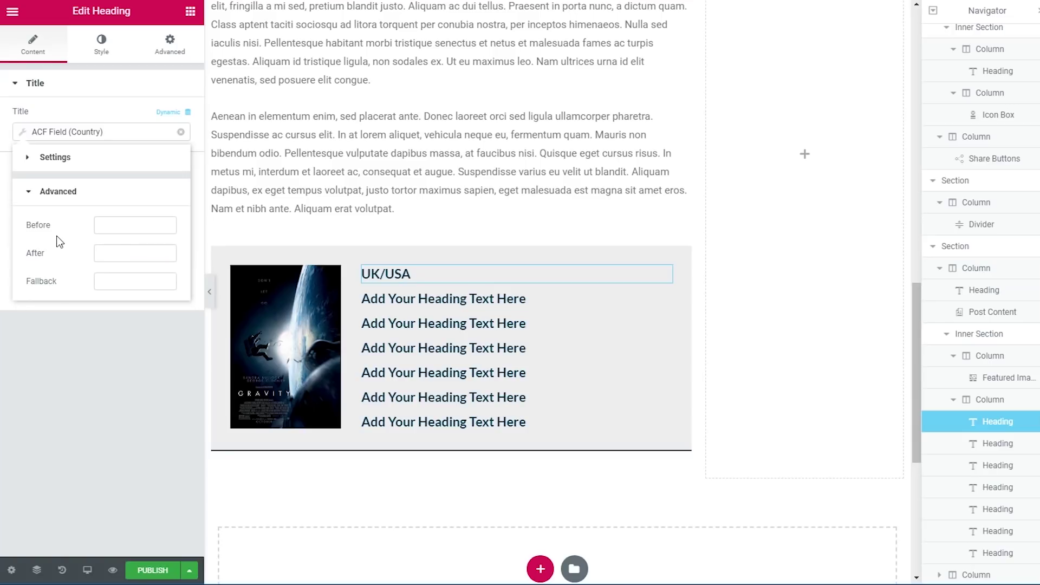
pyautogui.click(114, 228)
pyautogui.write('Country:')
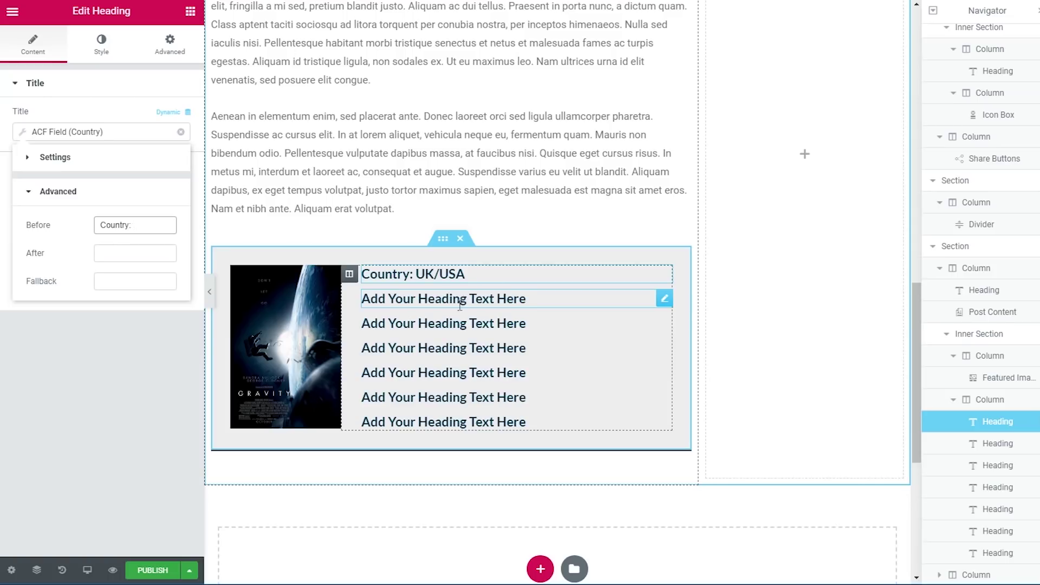
# Step: Make the third heading's title dynamic with an ACF Field using the Director key
pyautogui.click(664, 325)
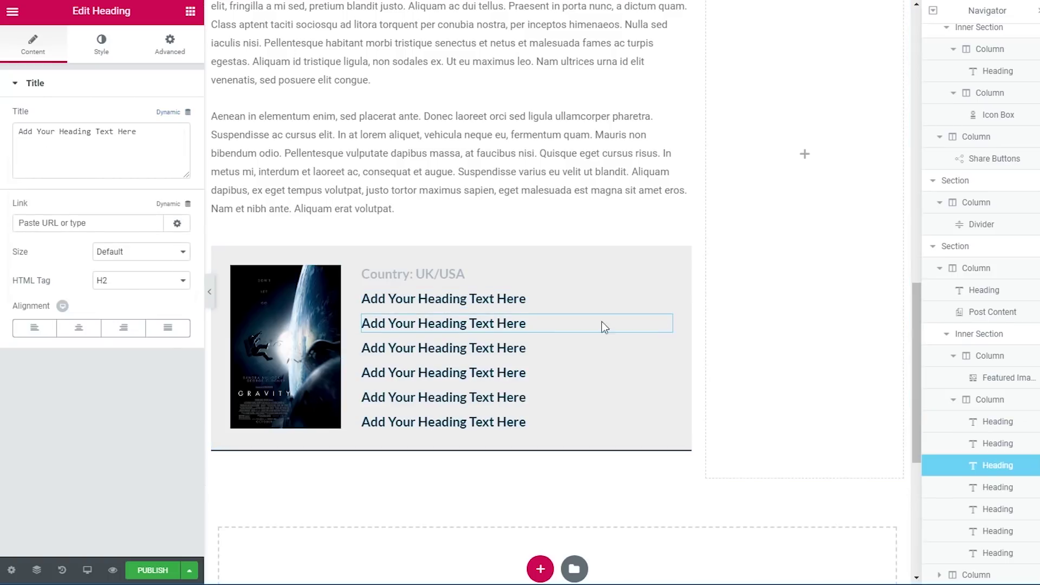
pyautogui.click(169, 114)
pyautogui.scroll(-5, 116, 225)
pyautogui.click(62, 313)
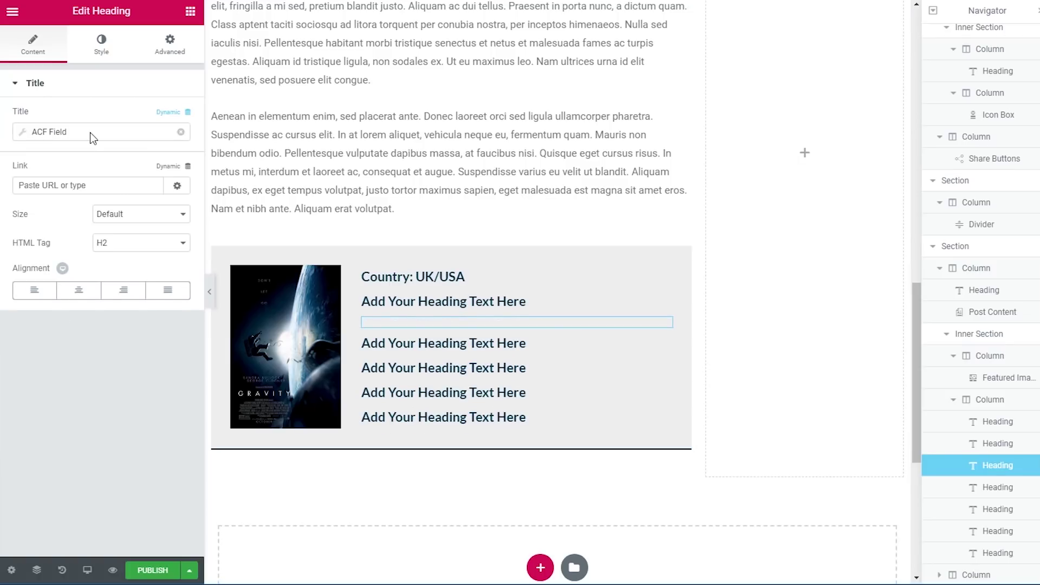
pyautogui.click(90, 130)
pyautogui.click(115, 192)
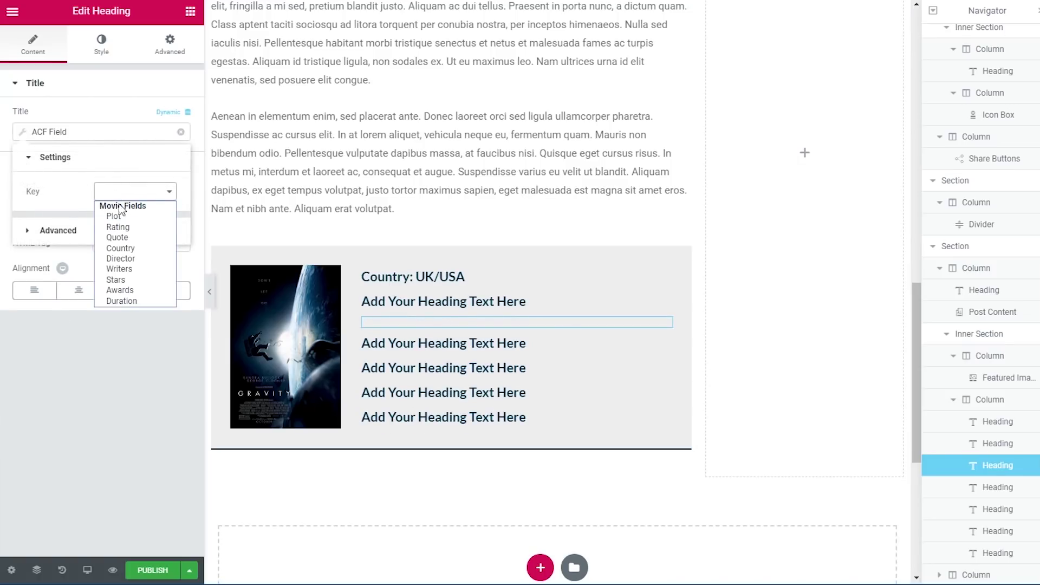
pyautogui.click(139, 259)
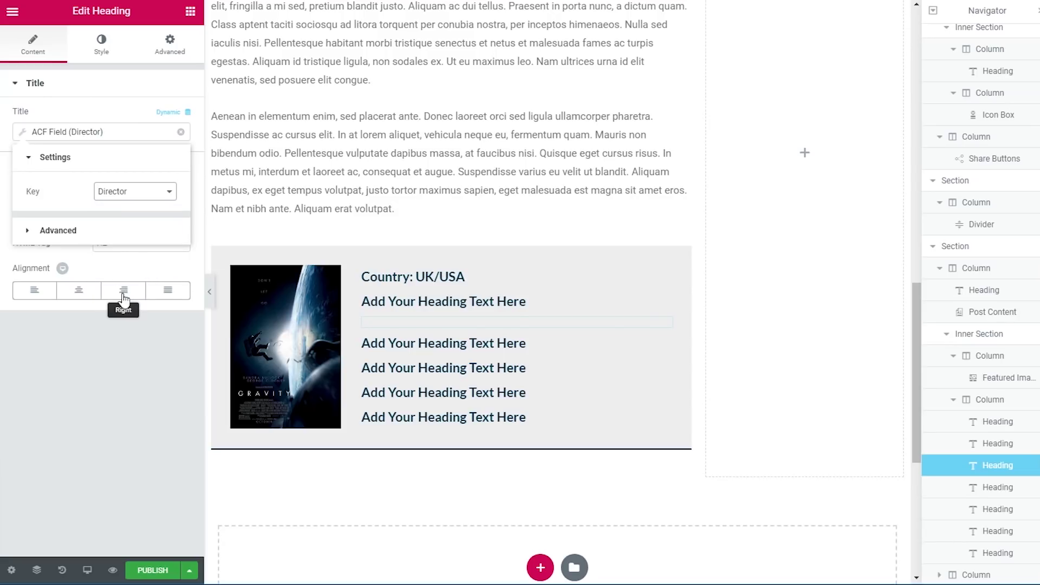
# Step: Add the text "Director:" before the third heading's dynamic value
pyautogui.click(94, 234)
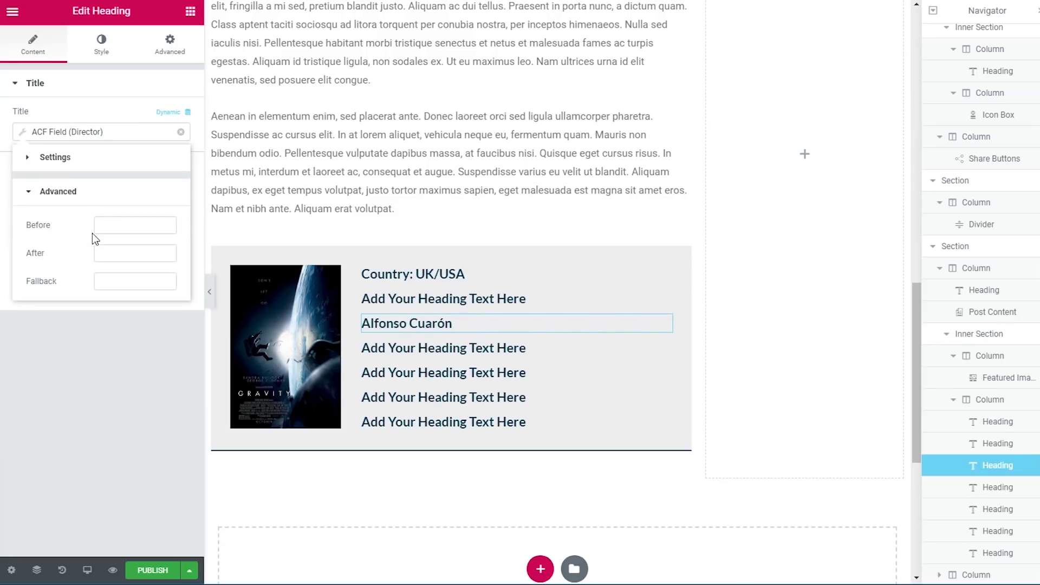
pyautogui.click(111, 232)
pyautogui.write('Di')
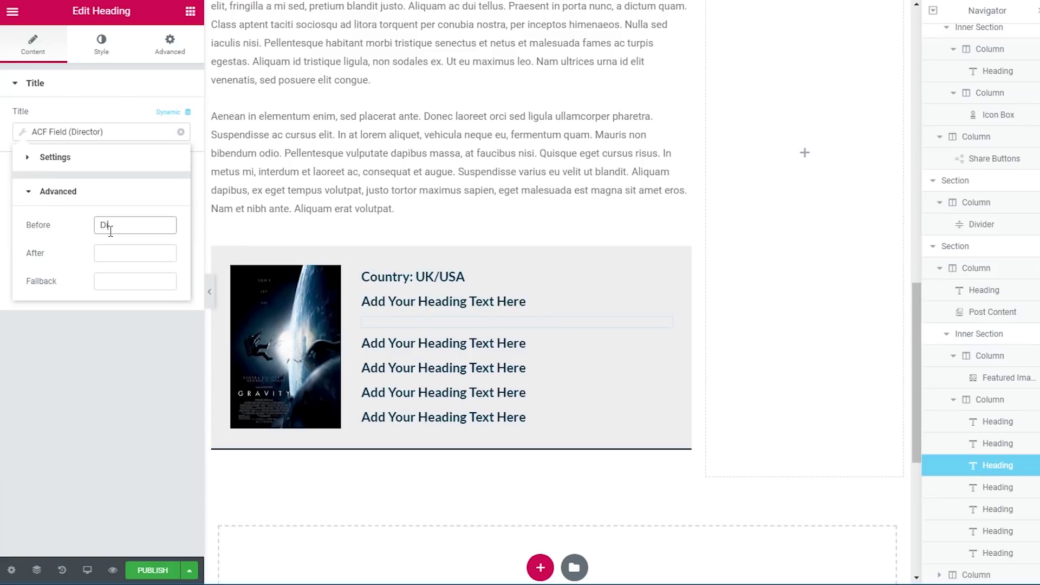
pyautogui.write('rector:')
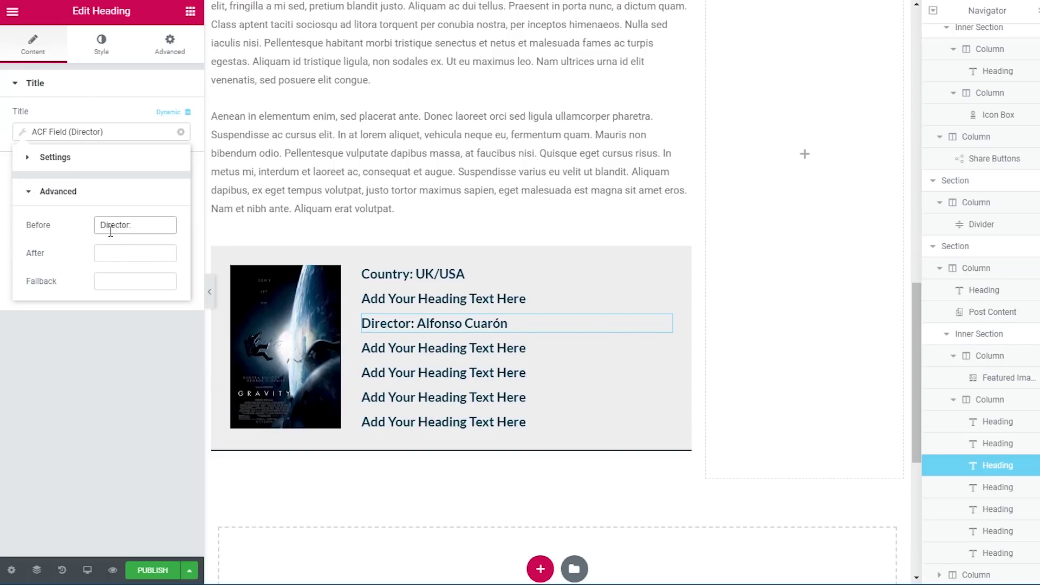
# Step: Make the remaining four headings below Director dynamic with ACF Fields, preceded by the texts "Writers:", "Stars:", "Awards:" and "Duration:"
pyautogui.click(569, 346)
pyautogui.click(188, 112)
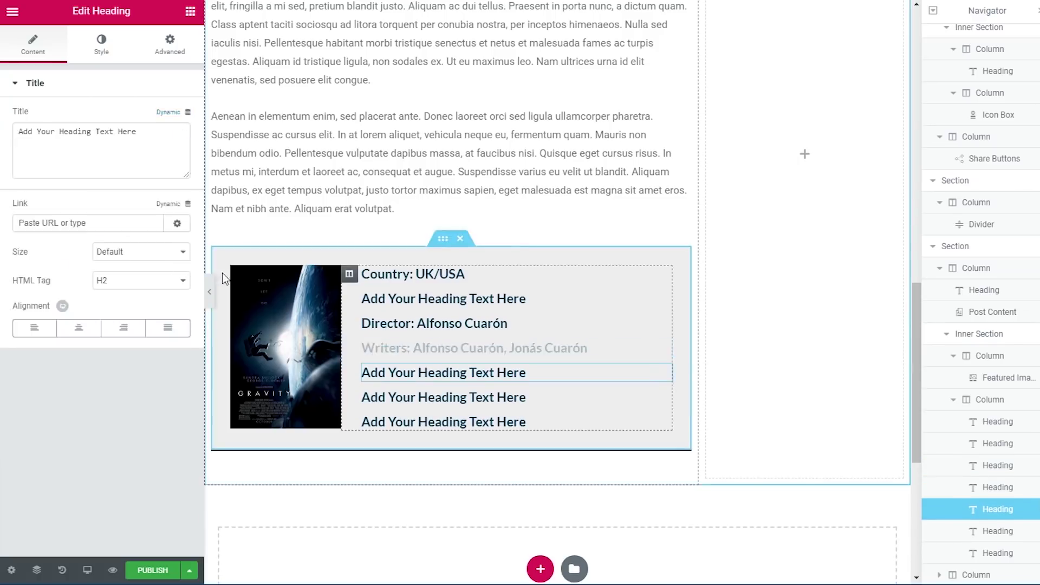
pyautogui.click(124, 226)
pyautogui.write('Awards:')
pyautogui.click(517, 421)
pyautogui.write('Duration:')
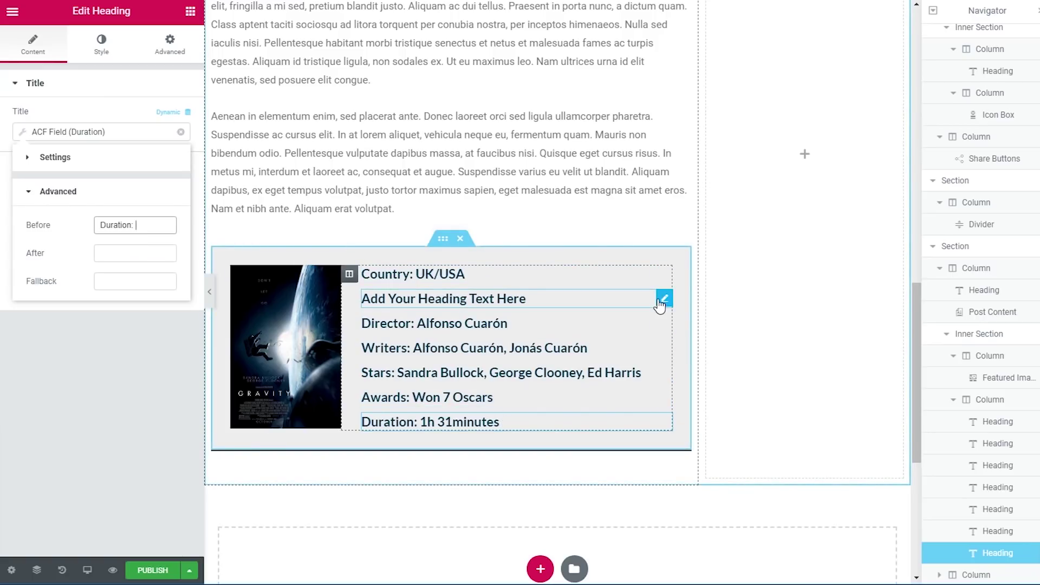
# Step: Make the second heading's title dynamic with Post Terms using the Movie Genres taxonomy
pyautogui.click(663, 298)
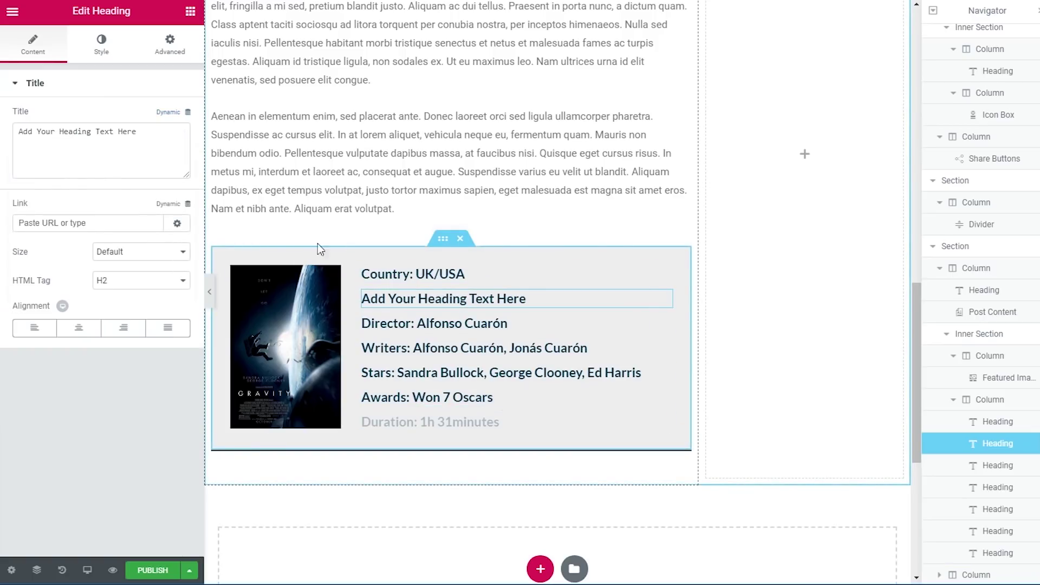
pyautogui.click(169, 115)
pyautogui.scroll(-5, 139, 217)
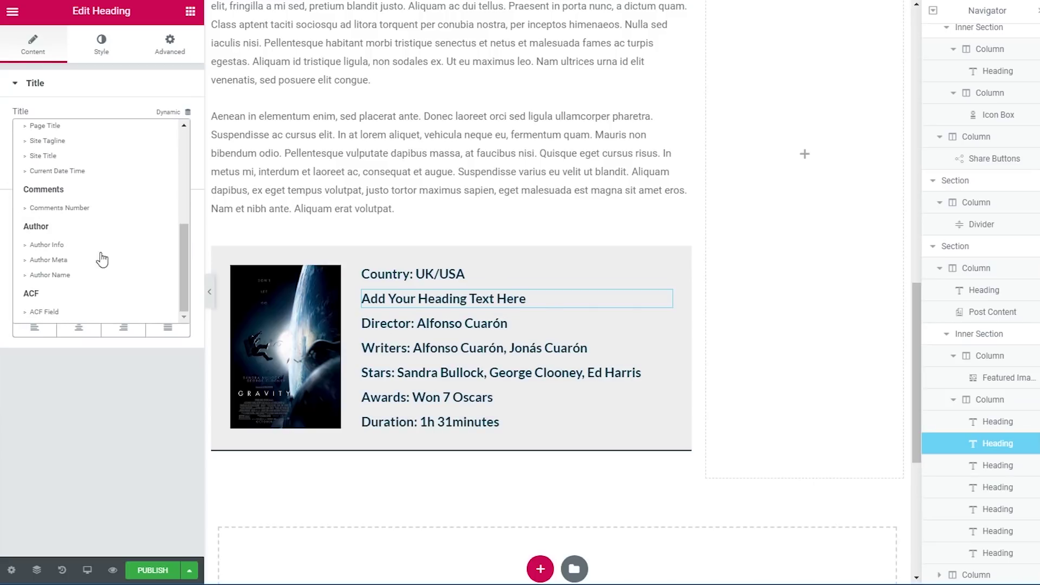
pyautogui.scroll(5, 95, 304)
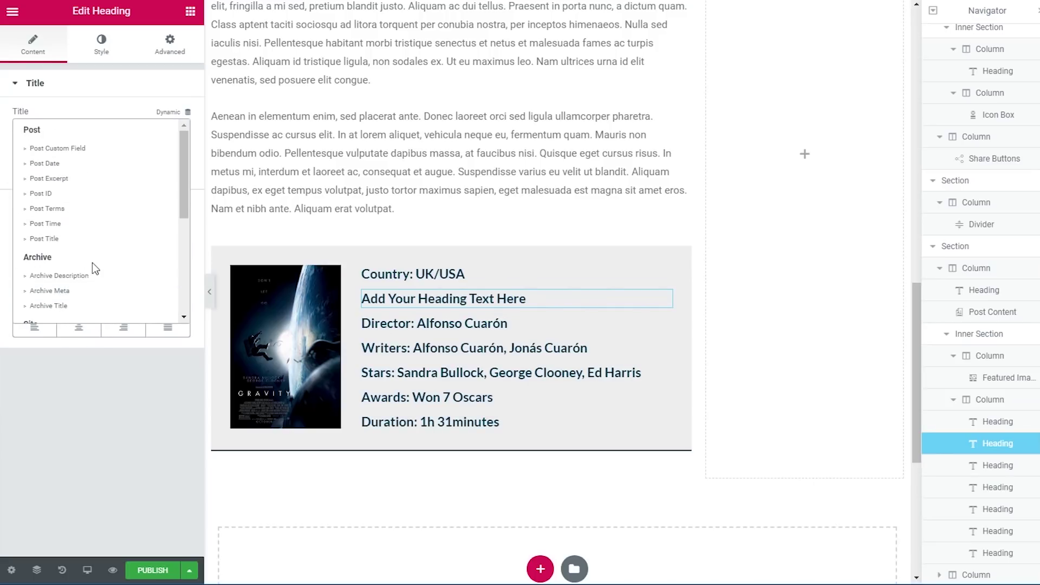
pyautogui.click(51, 210)
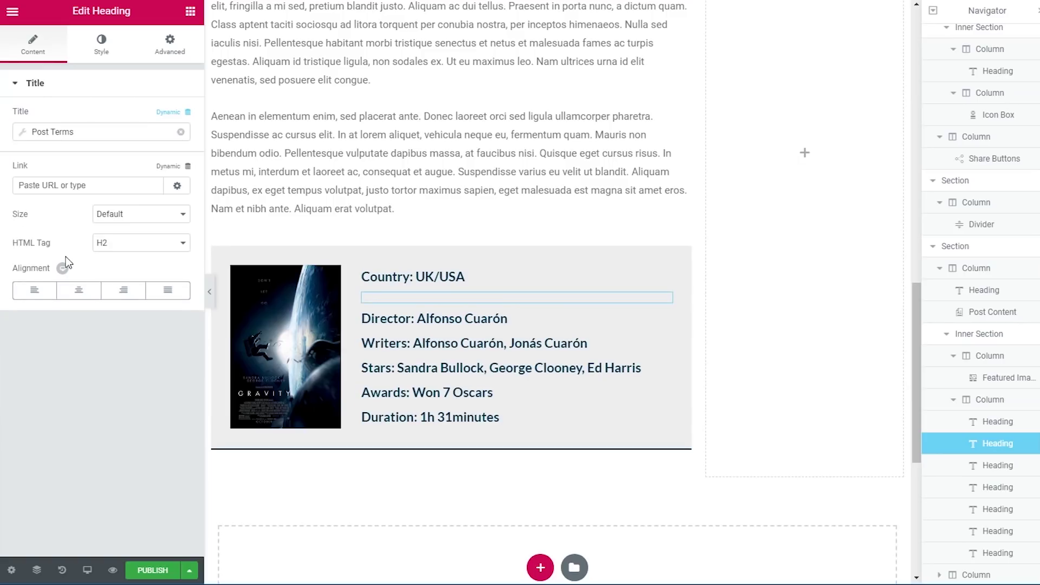
pyautogui.click(85, 132)
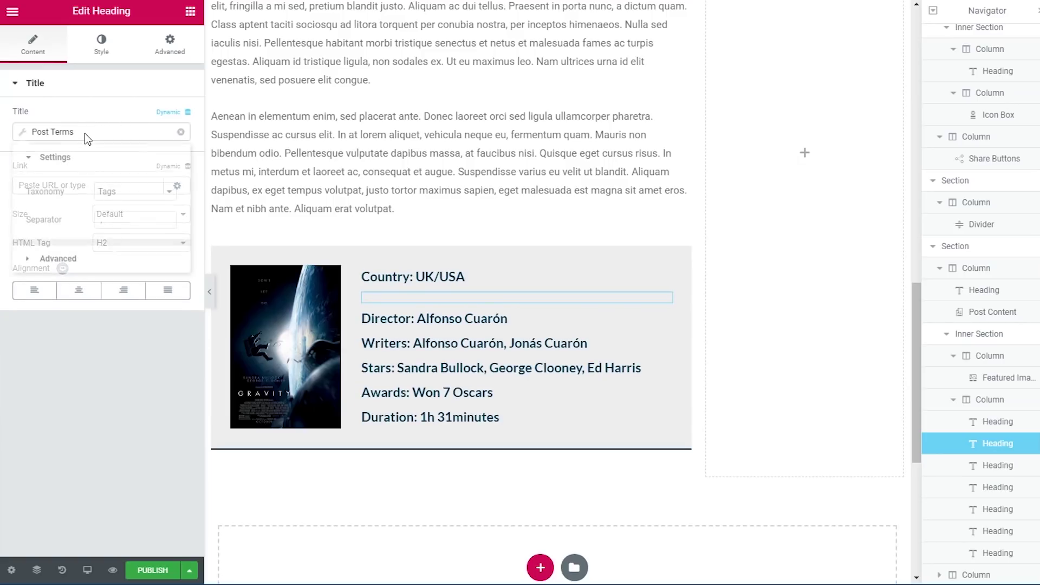
pyautogui.click(145, 195)
pyautogui.click(139, 236)
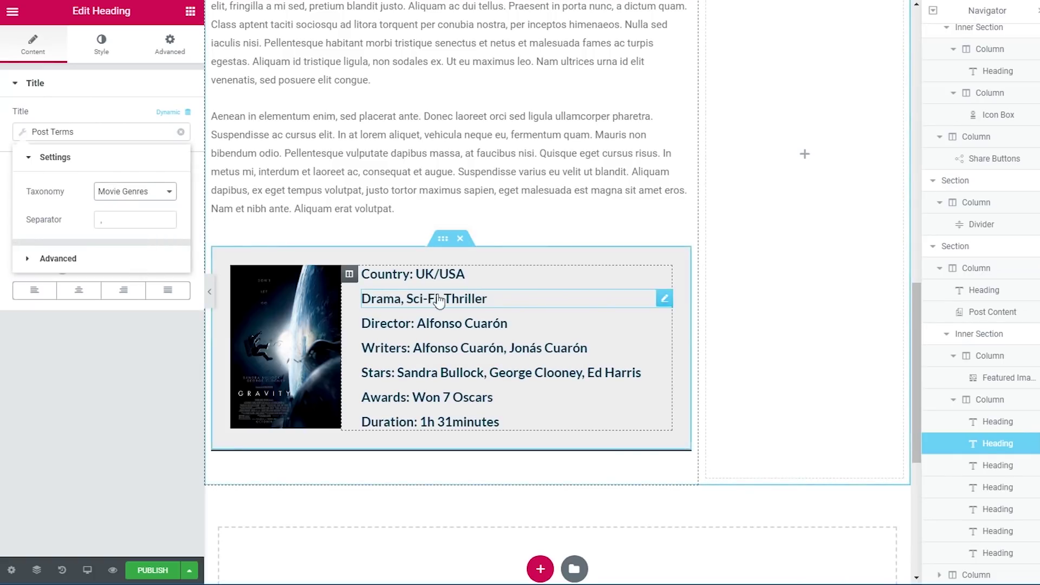
# Step: Set the genre terms' separator to " | " and add the text "Genres:" before the second heading's dynamic value
pyautogui.moveTo(120, 219); pyautogui.dragTo(75, 224)
pyautogui.press('BackSpace')
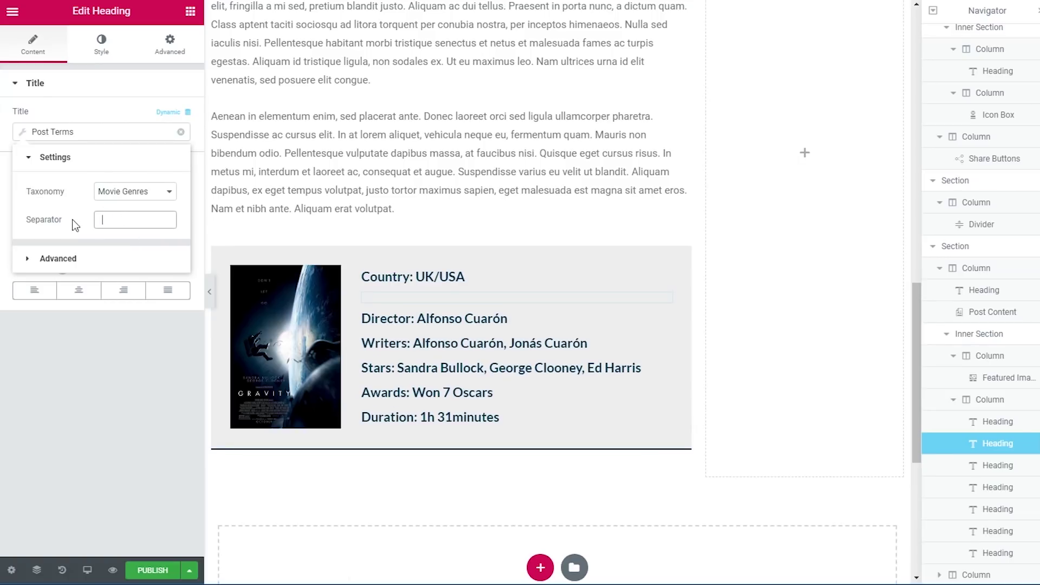
pyautogui.write('|')
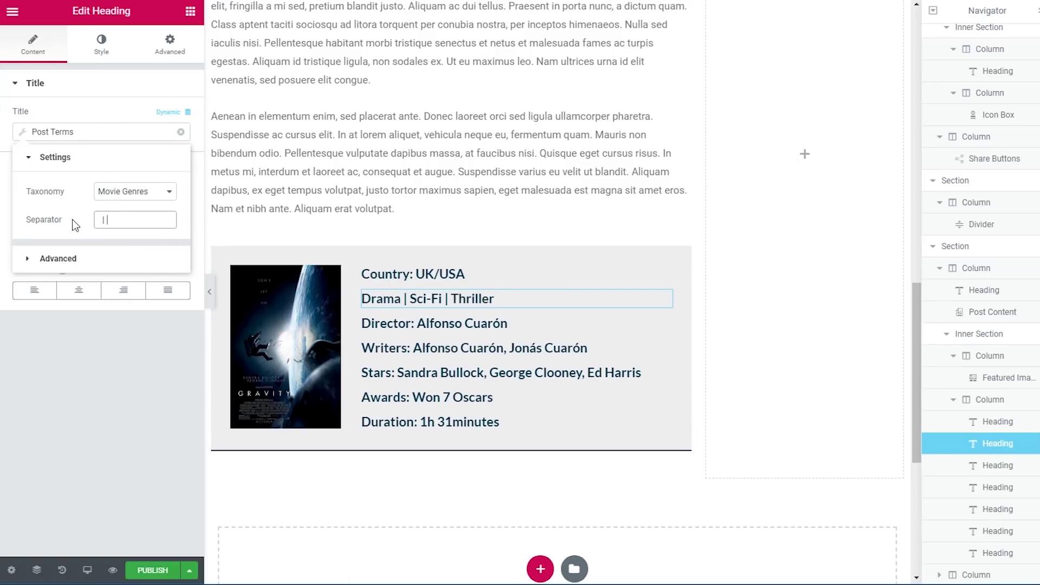
pyautogui.click(69, 259)
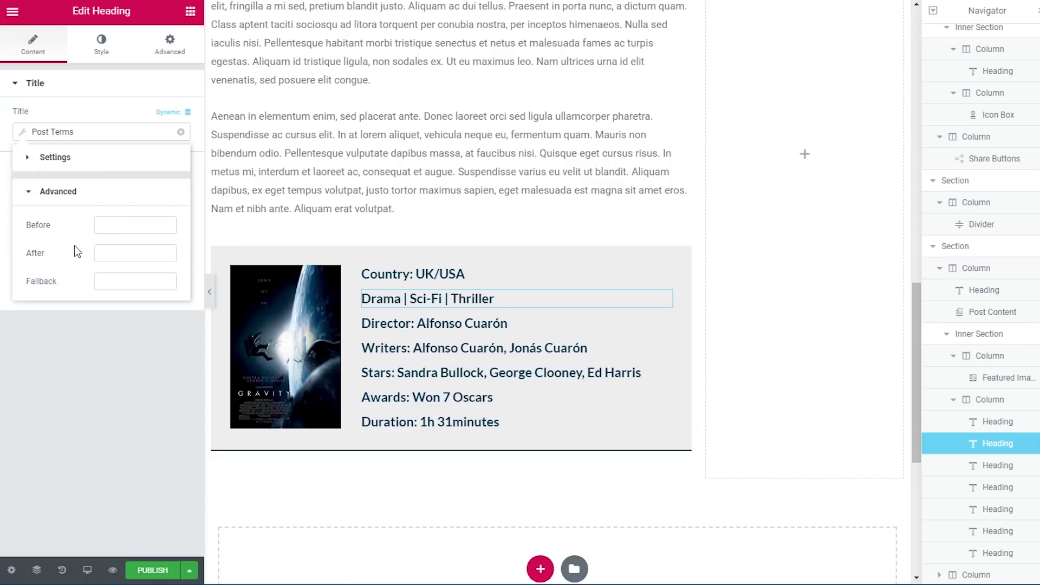
pyautogui.click(126, 225)
pyautogui.write('Genres:')
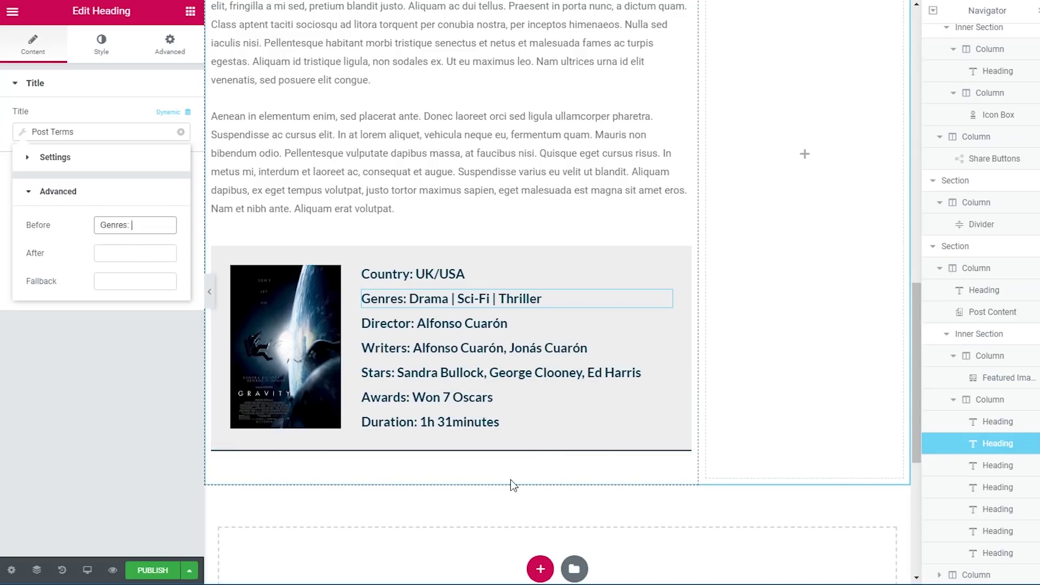
# Step: Add a Facebook Comments widget to the main content column below the post content
pyautogui.click(190, 12)
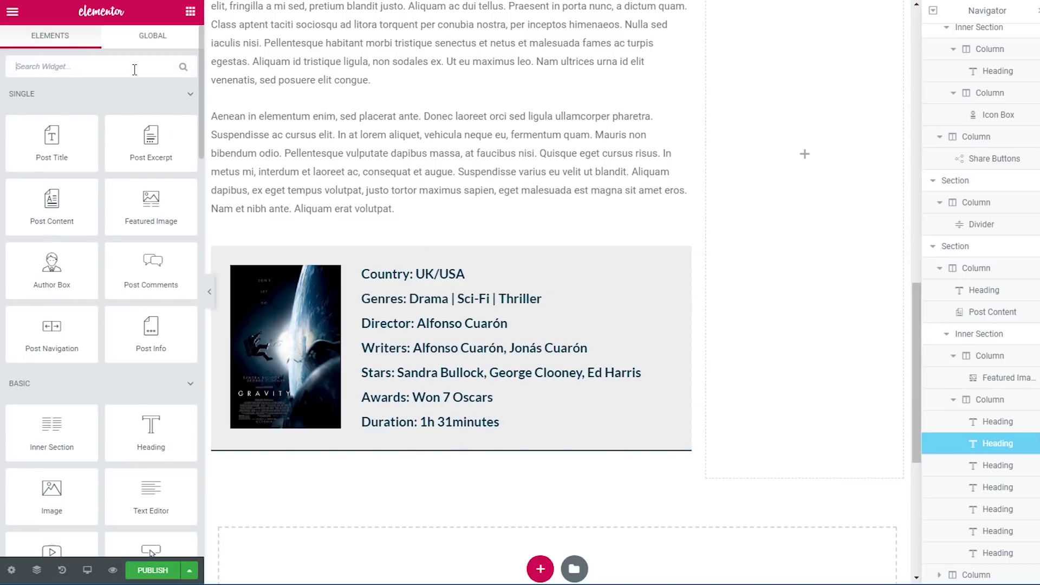
pyautogui.write('face')
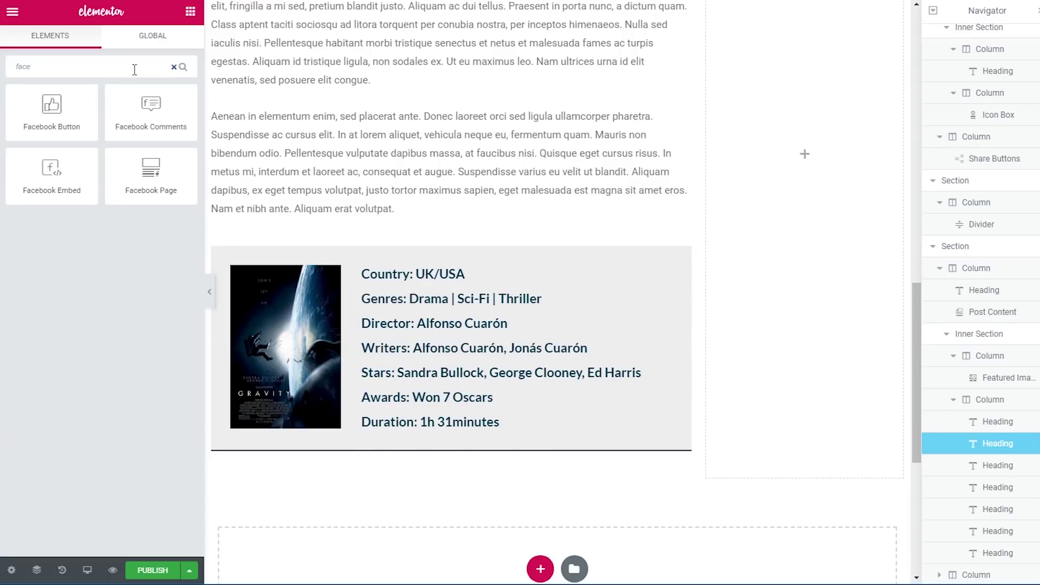
pyautogui.moveTo(138, 103); pyautogui.dragTo(432, 216)
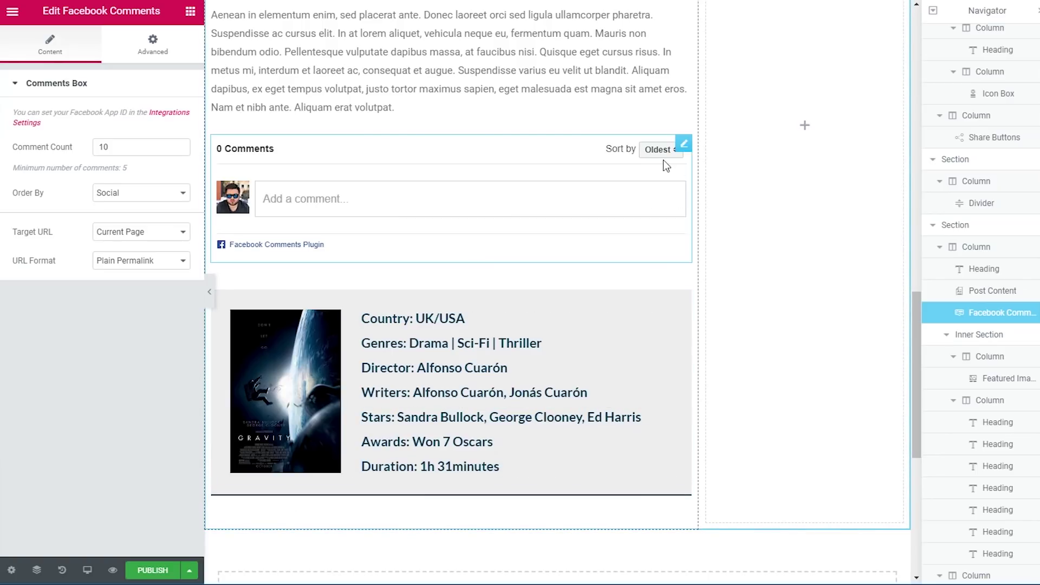
# Step: Reorder the content column so the movie details inner section sits above the Facebook Comments widget
pyautogui.moveTo(684, 145); pyautogui.dragTo(476, 144)
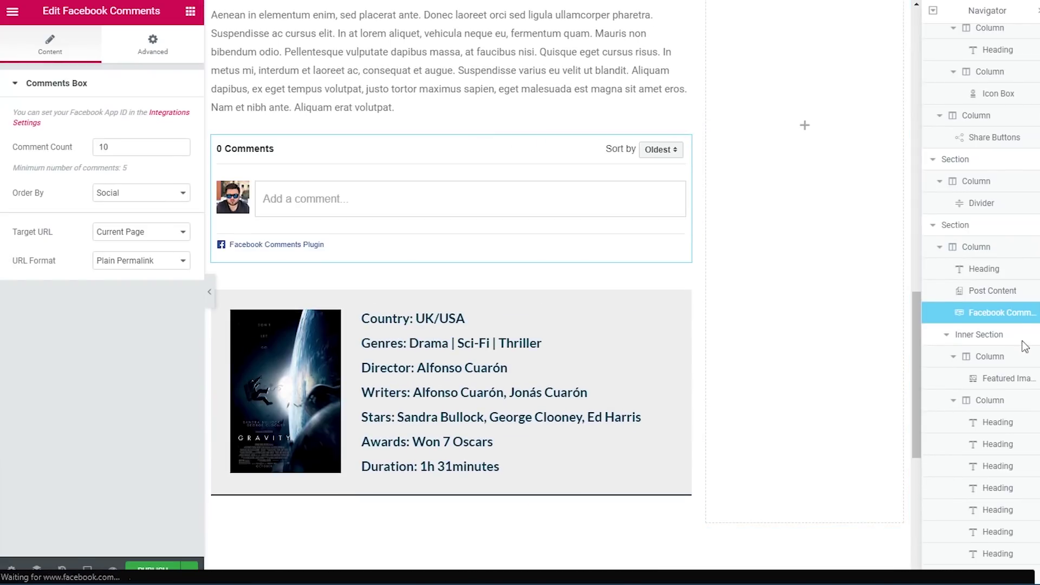
pyautogui.click(947, 336)
pyautogui.moveTo(996, 484); pyautogui.dragTo(1000, 449)
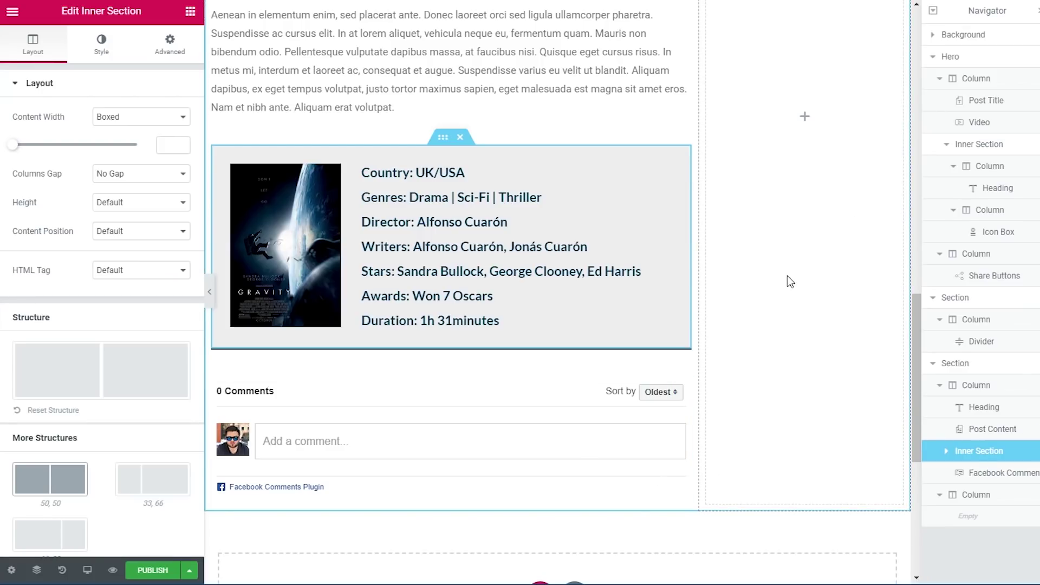
# Step: Add a Heading widget to the empty sidebar column and set its title to "Latest Movies:"
pyautogui.scroll(5, 788, 277)
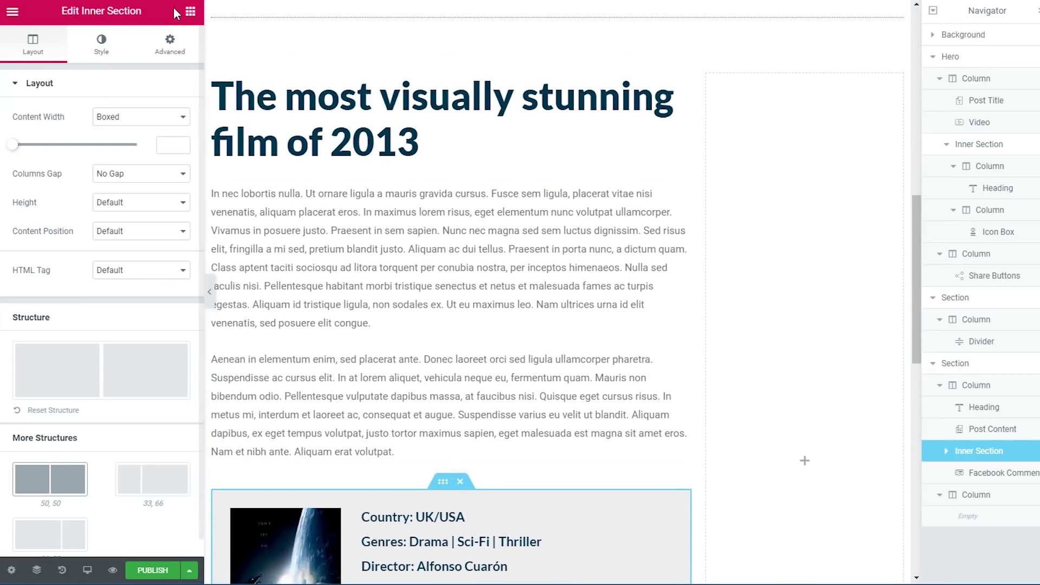
pyautogui.click(191, 11)
pyautogui.moveTo(151, 431); pyautogui.dragTo(750, 238)
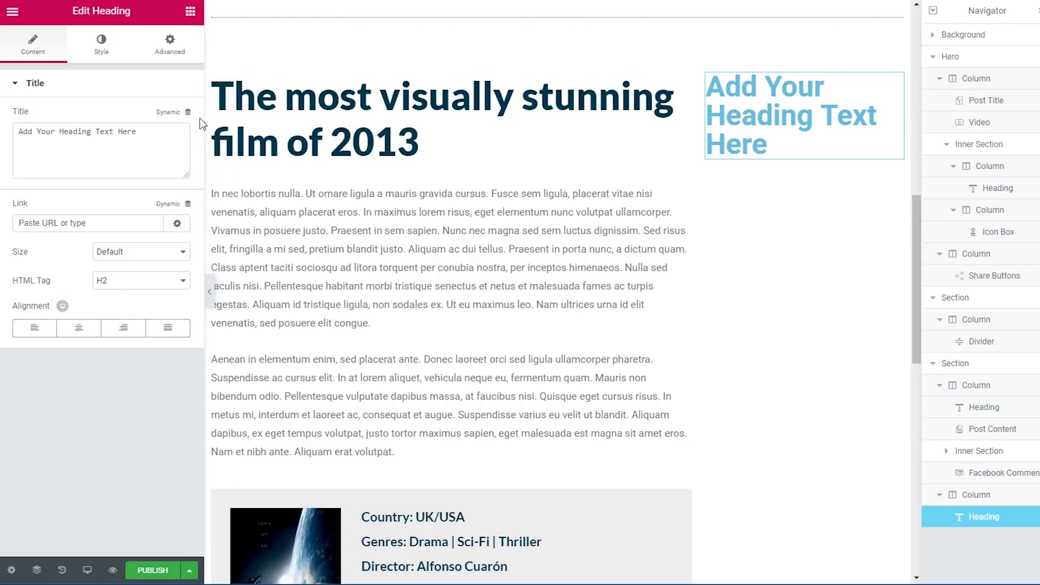
pyautogui.click(169, 143)
pyautogui.hotkey('ctrl', 'a')
pyautogui.write('L')
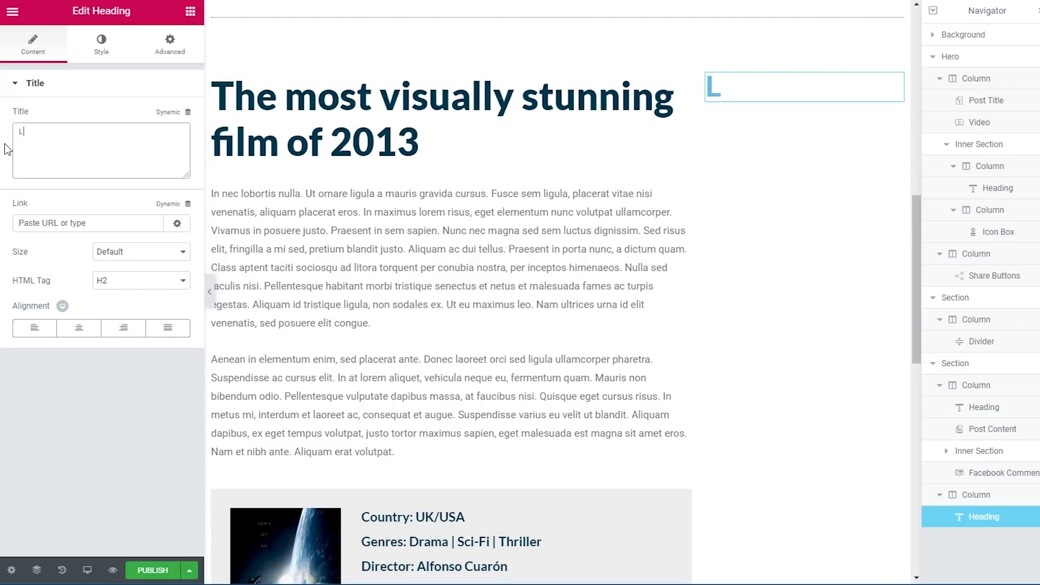
pyautogui.write('atest Movies:')
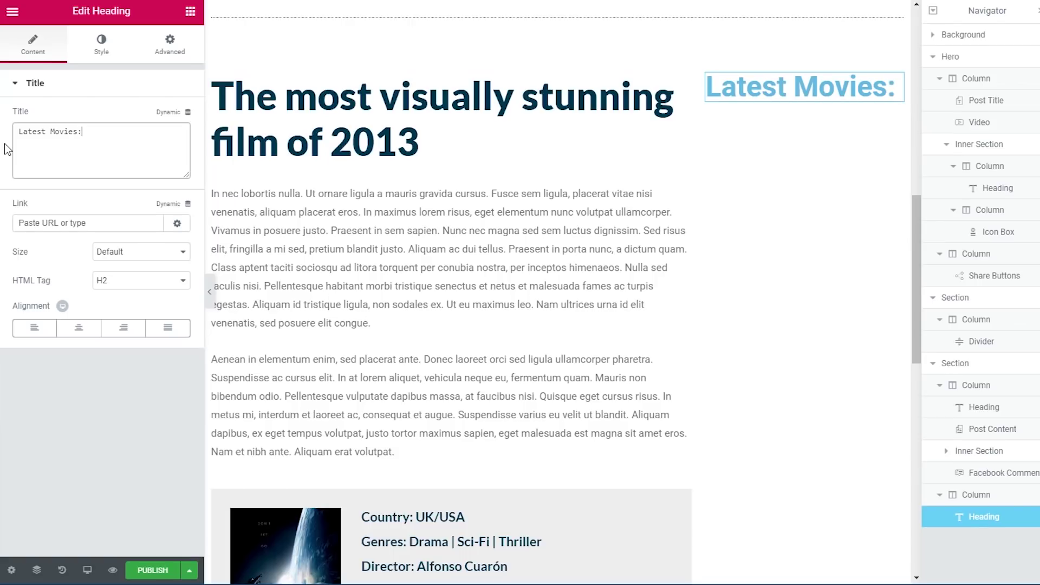
# Step: Set the "Latest Movies:" heading's text color to the dark navy swatch
pyautogui.click(102, 44)
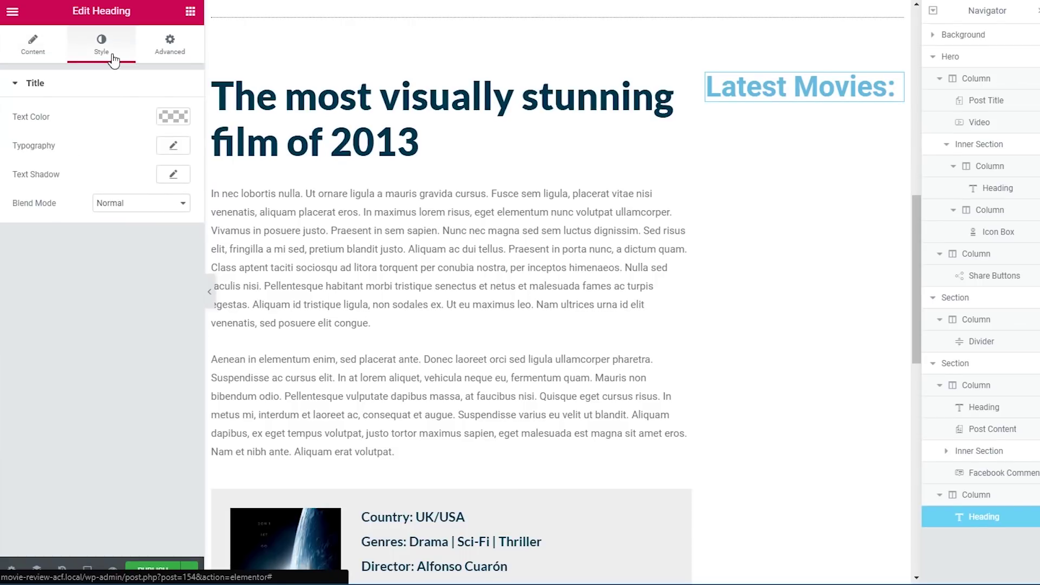
pyautogui.click(172, 116)
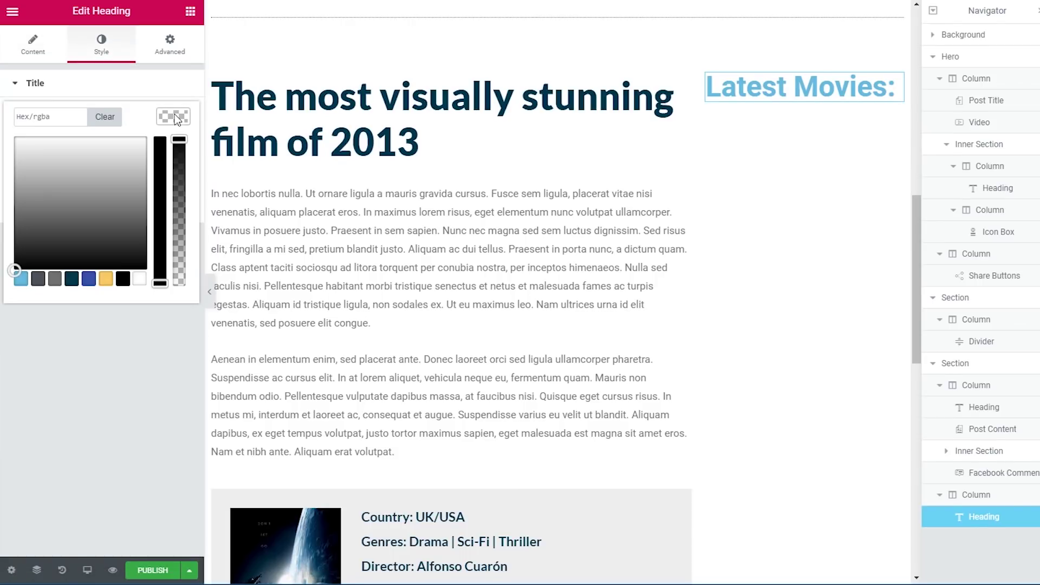
pyautogui.click(71, 278)
pyautogui.click(111, 343)
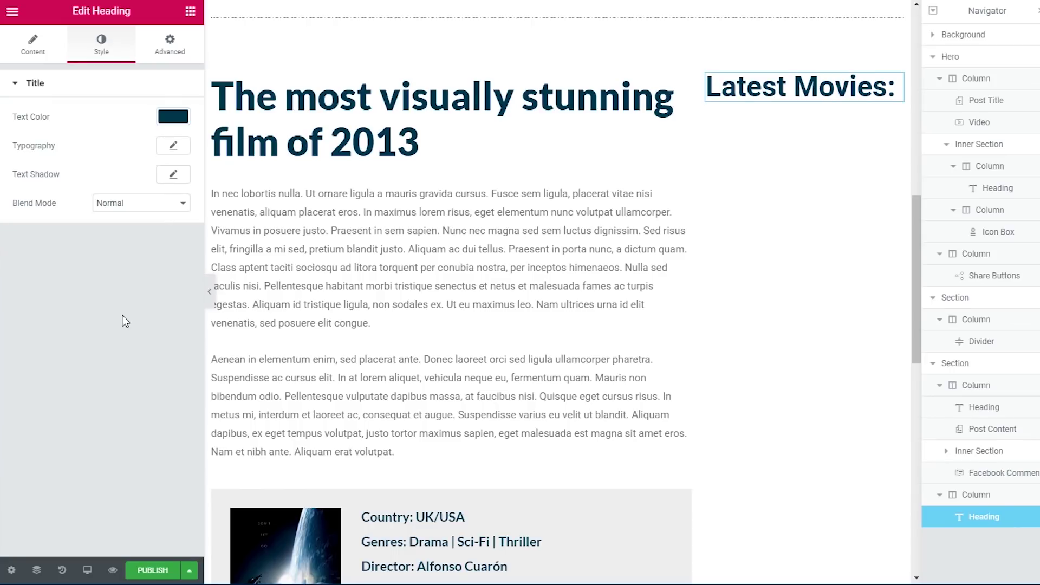
# Step: Set the "Latest Movies:" heading's typography to the Tahoma family at 40 px
pyautogui.click(172, 146)
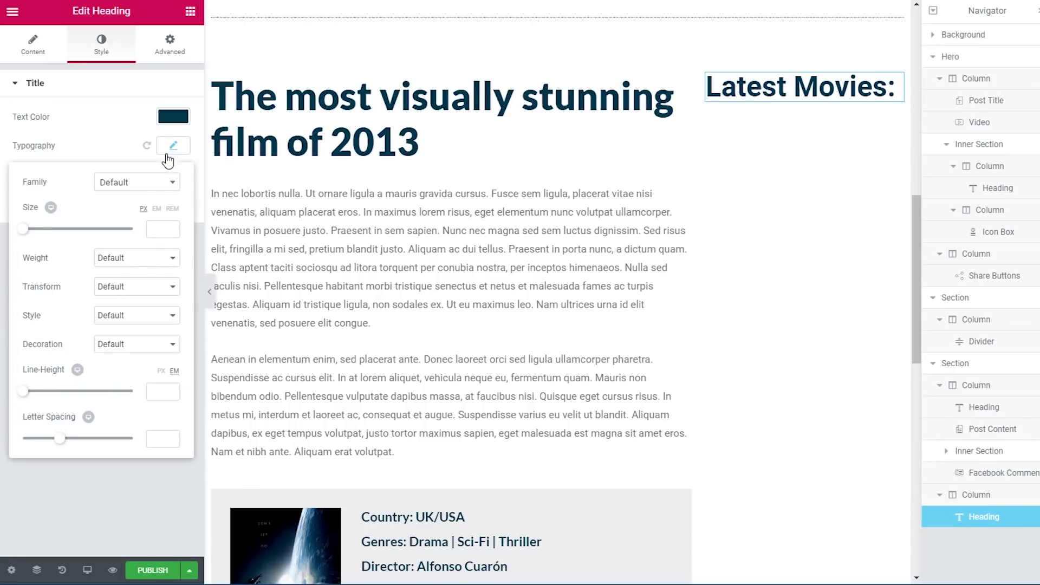
pyautogui.click(138, 188)
pyautogui.write('tah')
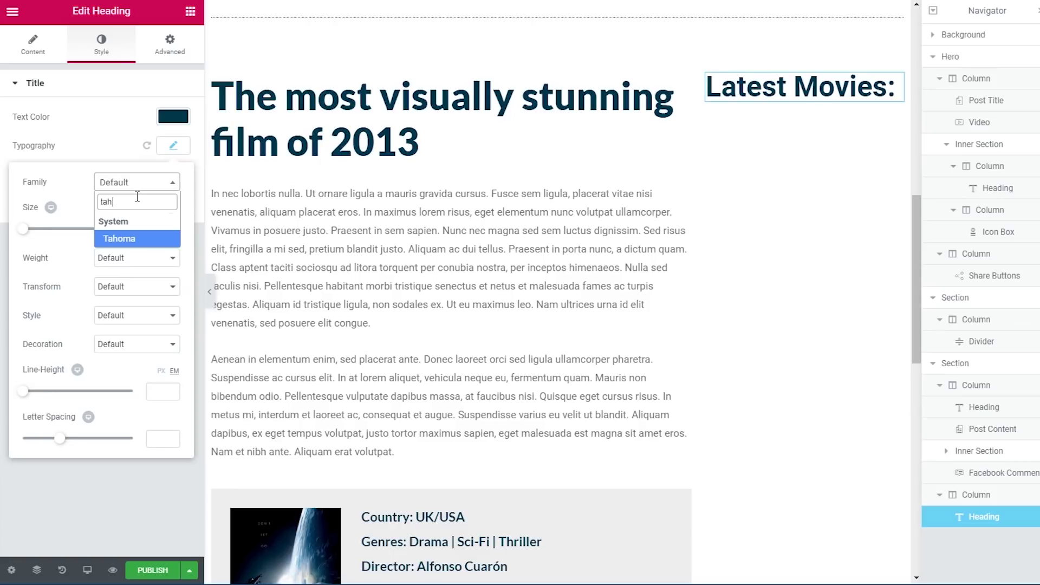
pyautogui.press('Return')
pyautogui.click(160, 229)
pyautogui.write('40')
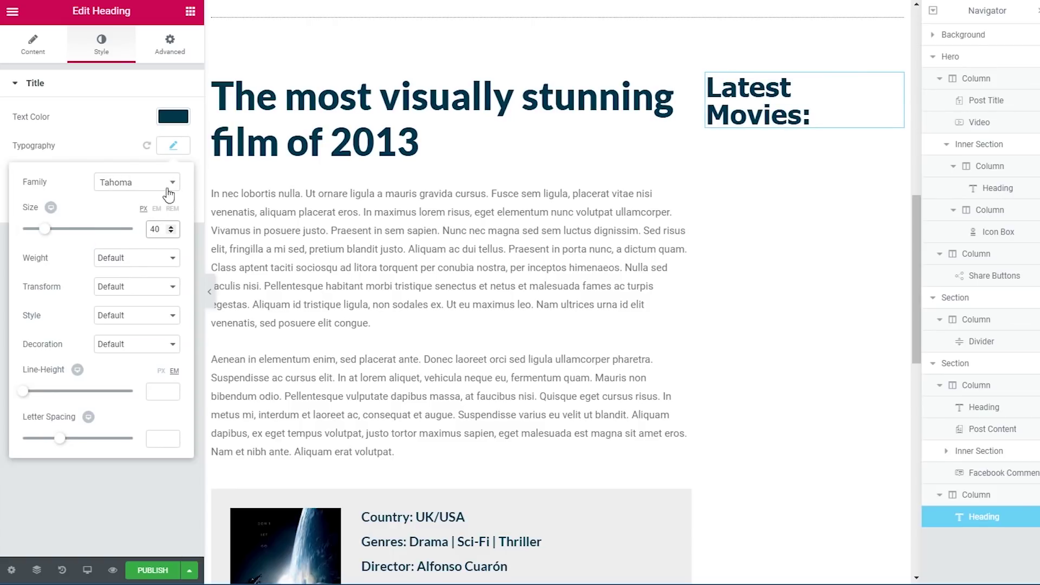
# Step: Give the "Latest Movies:" heading a bottom padding of 10 px, with 0 on the other sides
pyautogui.click(170, 43)
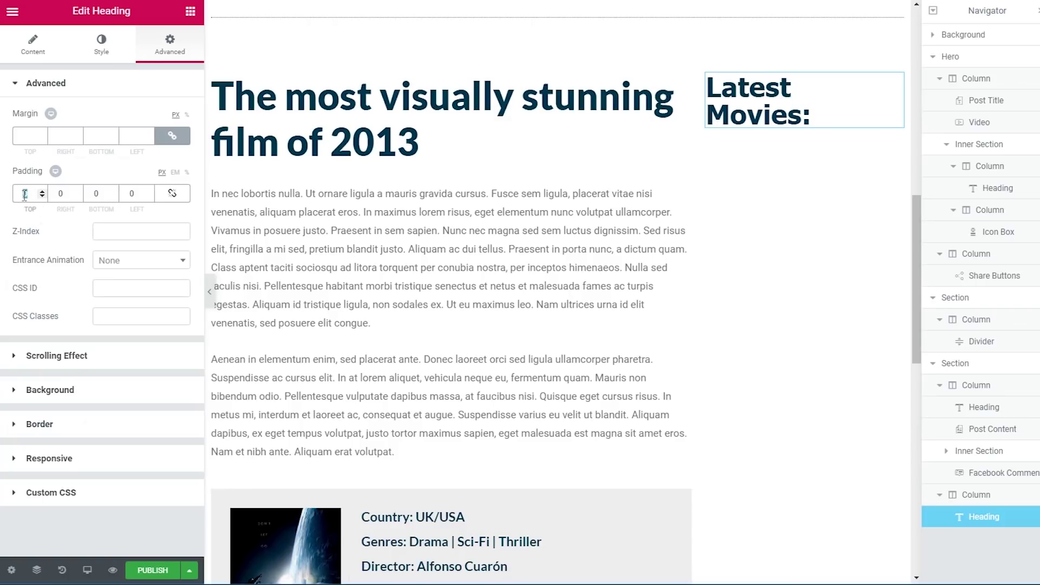
pyautogui.click(85, 195)
pyautogui.write('10')
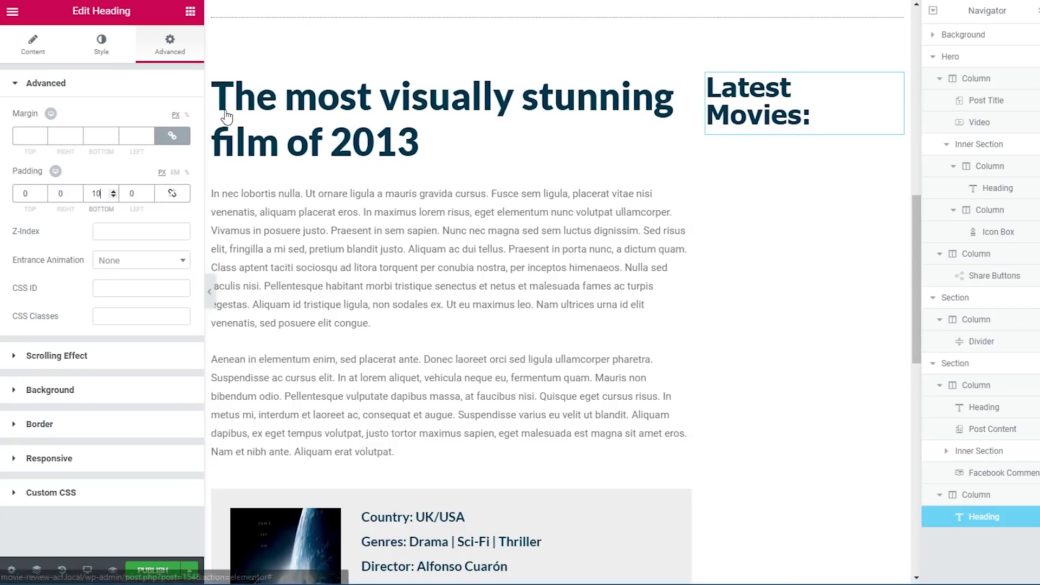
# Step: Unlink the main content column's padding values and set its right padding to 40 px
pyautogui.click(212, 74)
pyautogui.click(172, 48)
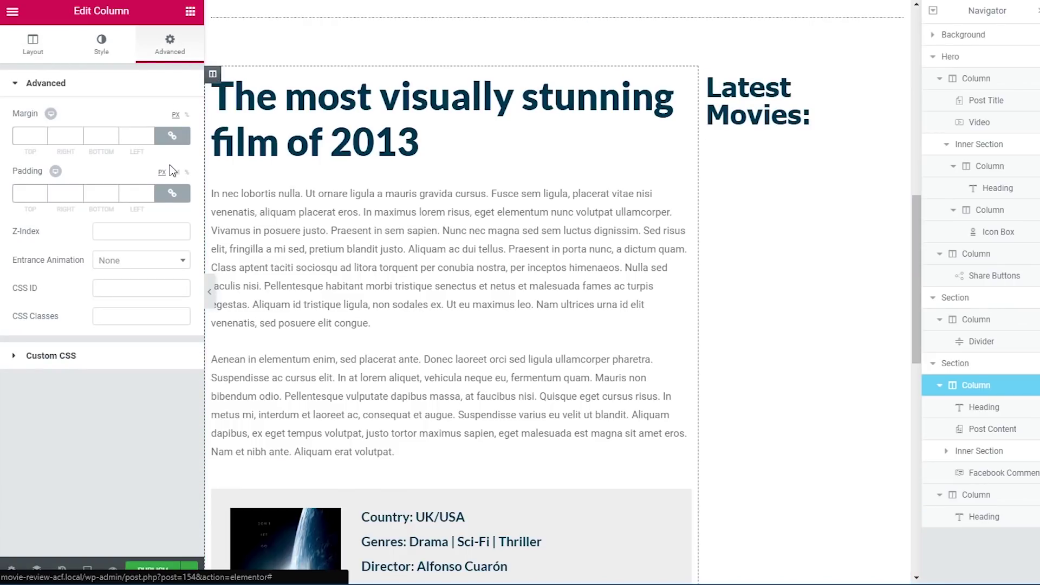
pyautogui.click(172, 194)
pyautogui.press('BackSpace')
pyautogui.write('40')
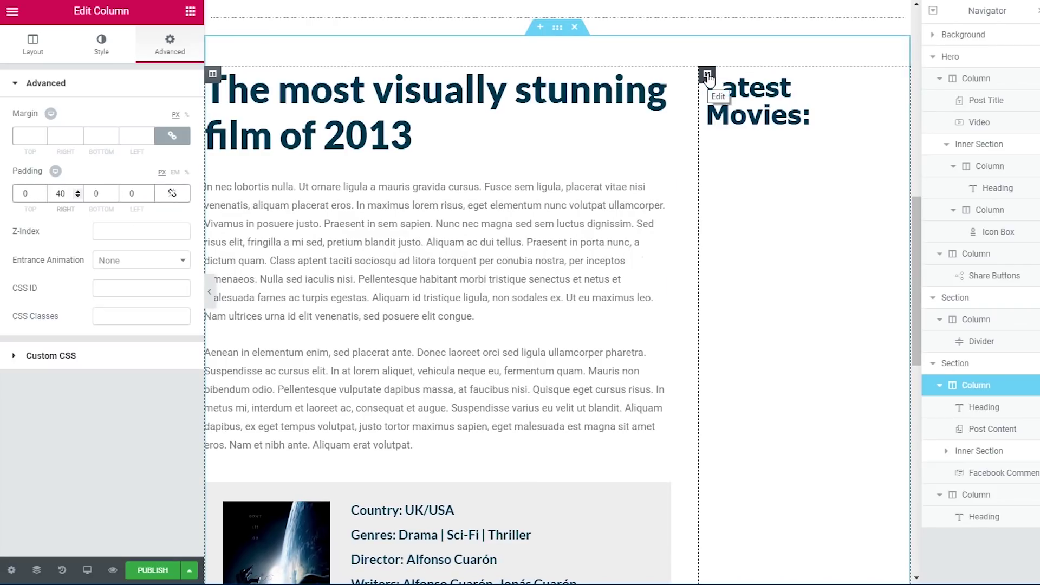
# Step: Unlink the sidebar column's padding values and set its left padding to 90 px
pyautogui.click(708, 75)
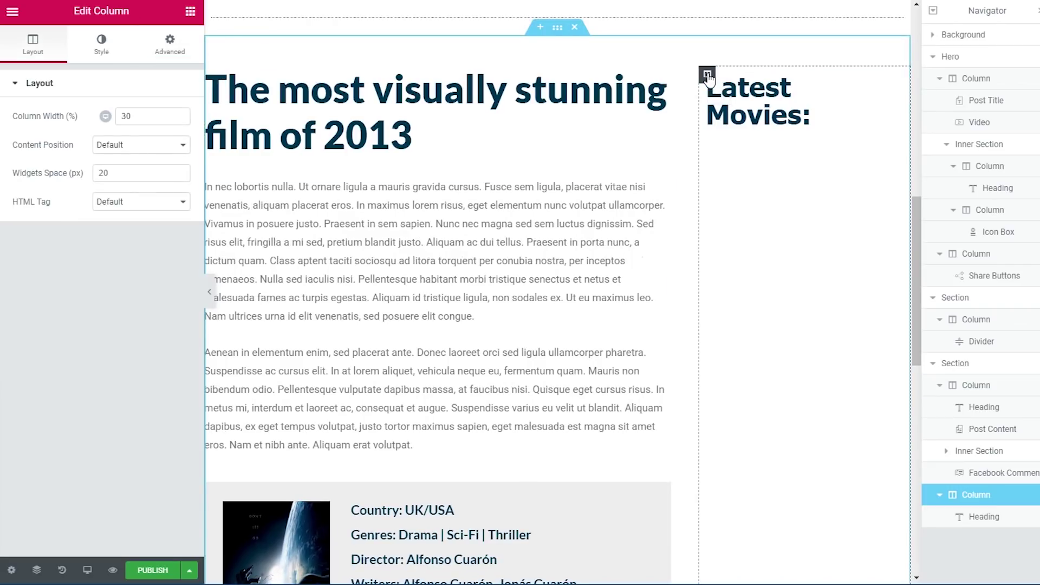
pyautogui.click(170, 47)
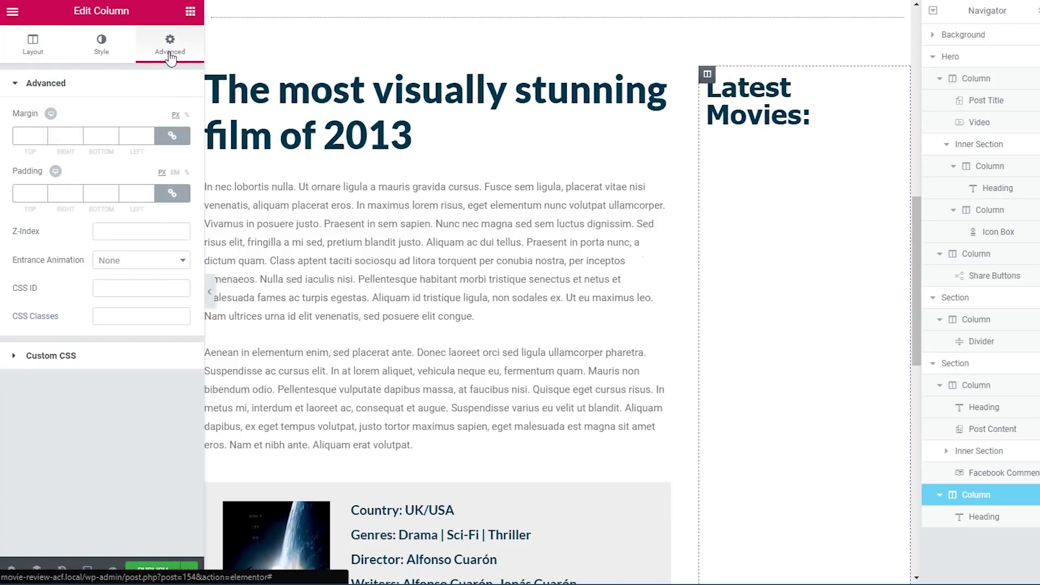
pyautogui.click(180, 199)
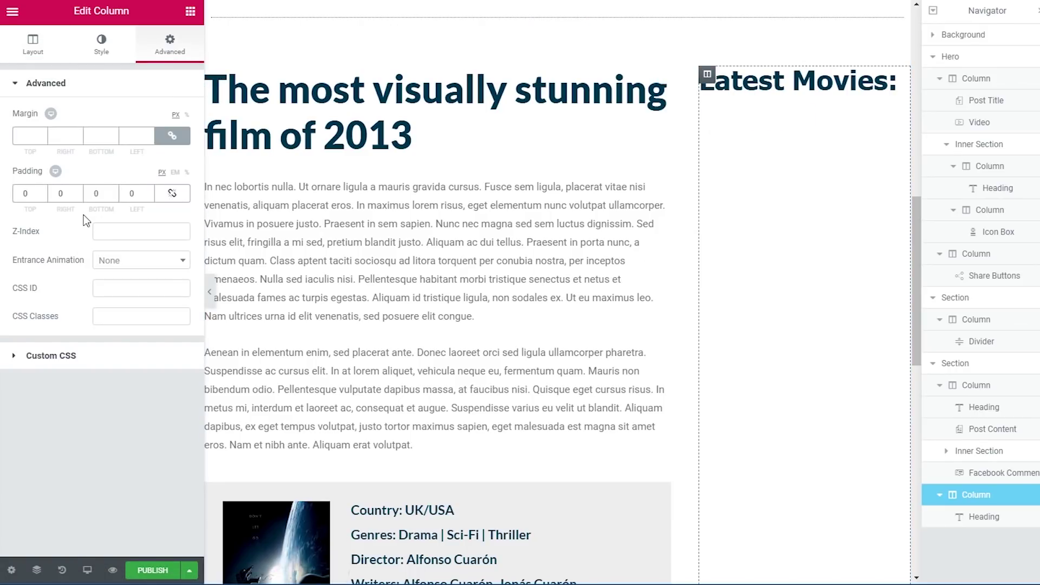
pyautogui.write('90')
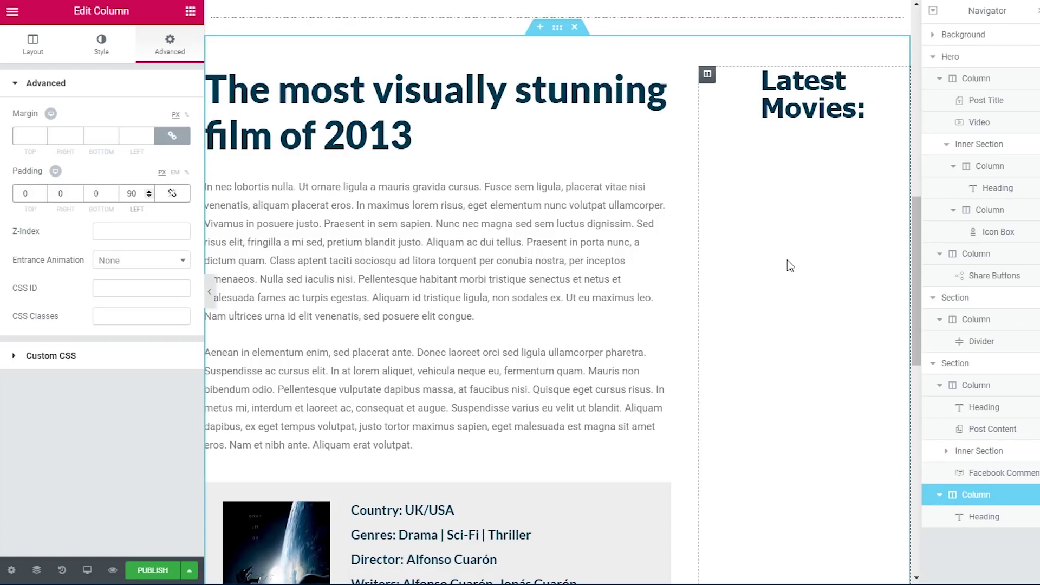
# Step: Find the Posts widget and place it below the "Latest Movies:" heading in the sidebar column
pyautogui.click(190, 12)
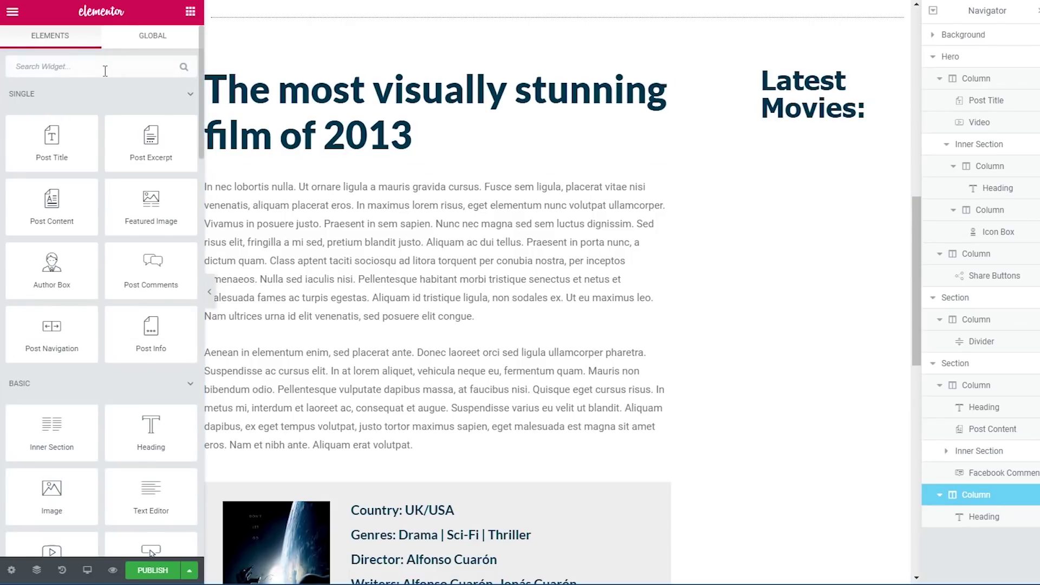
pyautogui.click(105, 70)
pyautogui.write('posts')
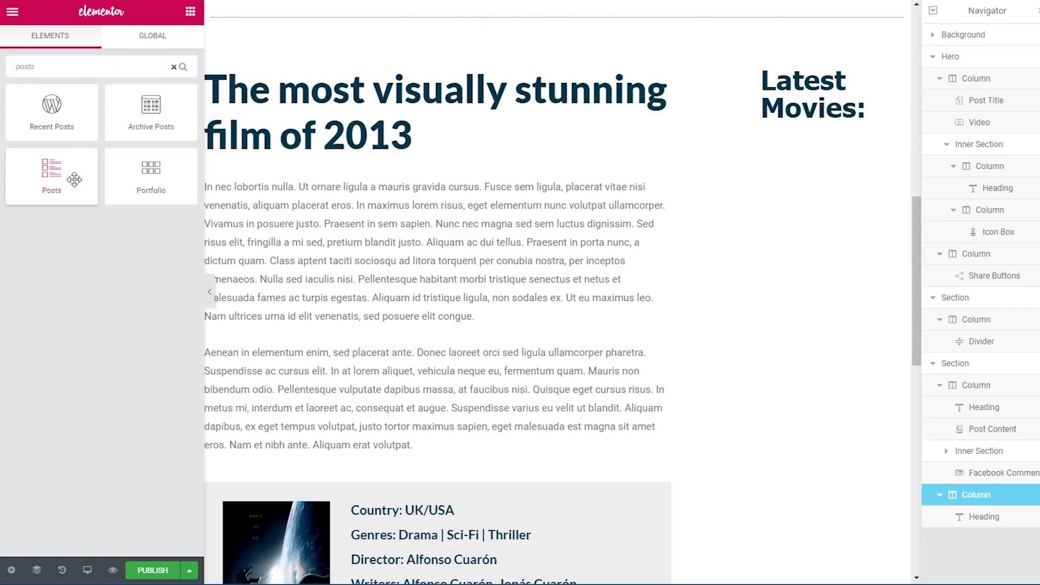
pyautogui.moveTo(51, 175); pyautogui.dragTo(837, 152)
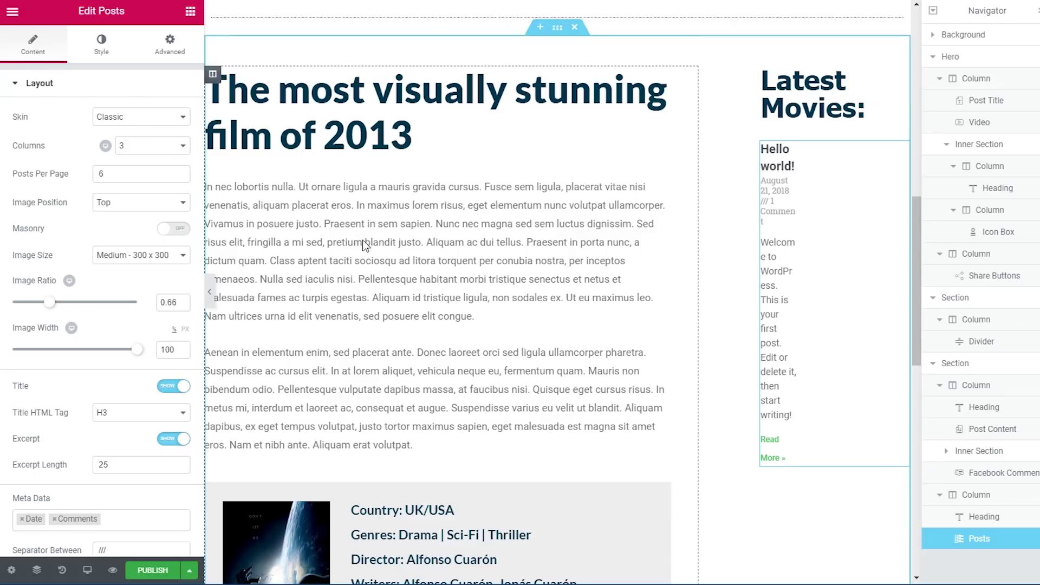
# Step: Set the query source of the sidebar Posts widget to Movies
pyautogui.scroll(-3, 124, 223)
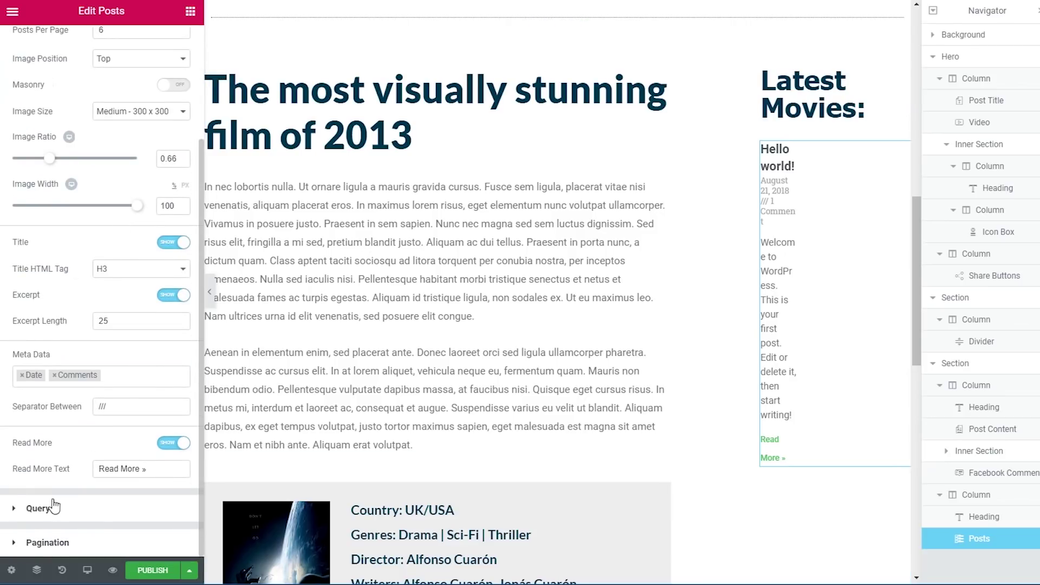
pyautogui.click(38, 508)
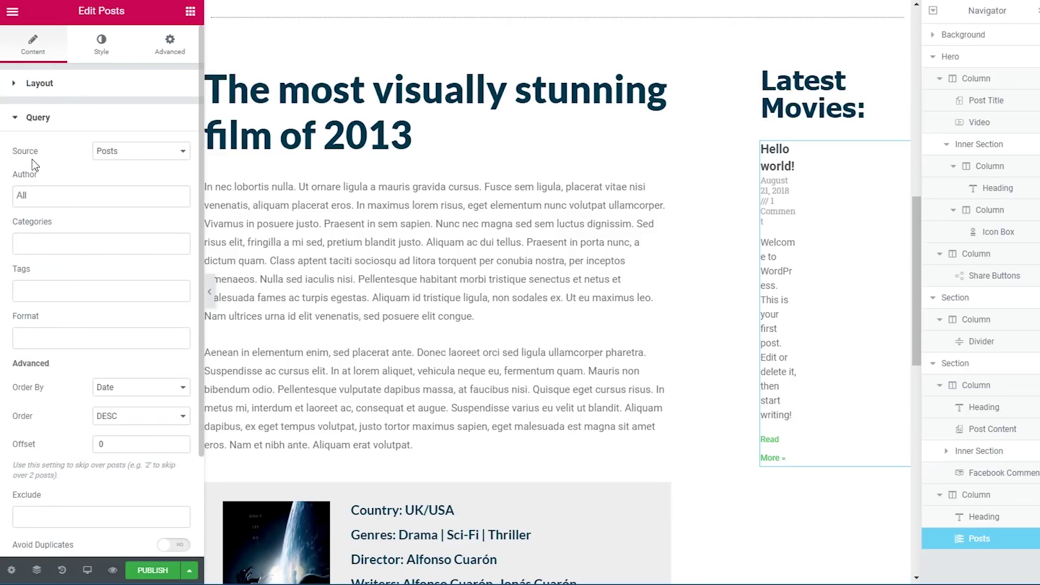
pyautogui.click(132, 153)
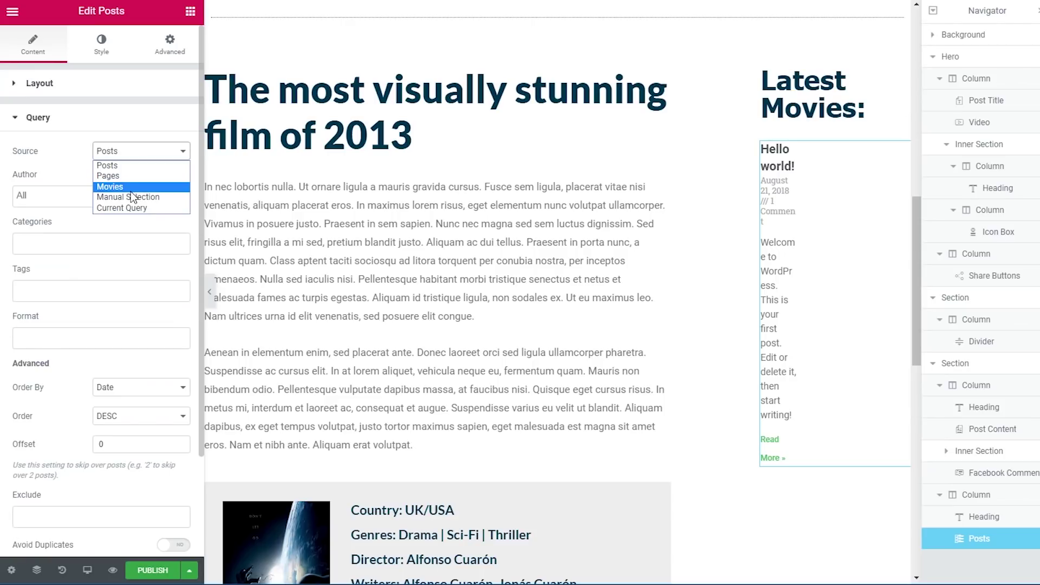
pyautogui.click(130, 188)
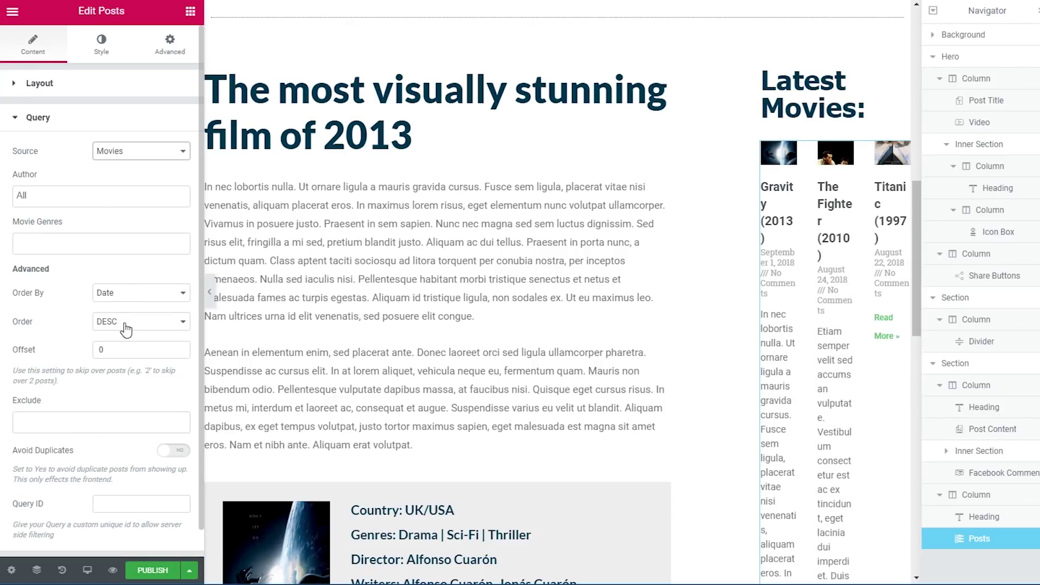
# Step: Exclude the Current Post from the sidebar movie query and enable Avoid Duplicates
pyautogui.scroll(-1, 122, 336)
pyautogui.click(55, 392)
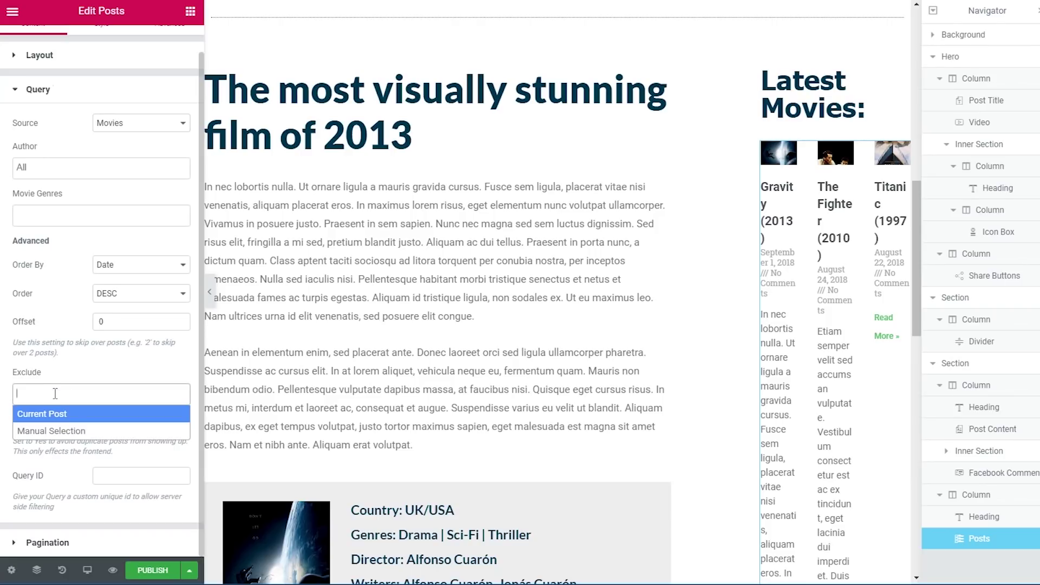
pyautogui.click(53, 411)
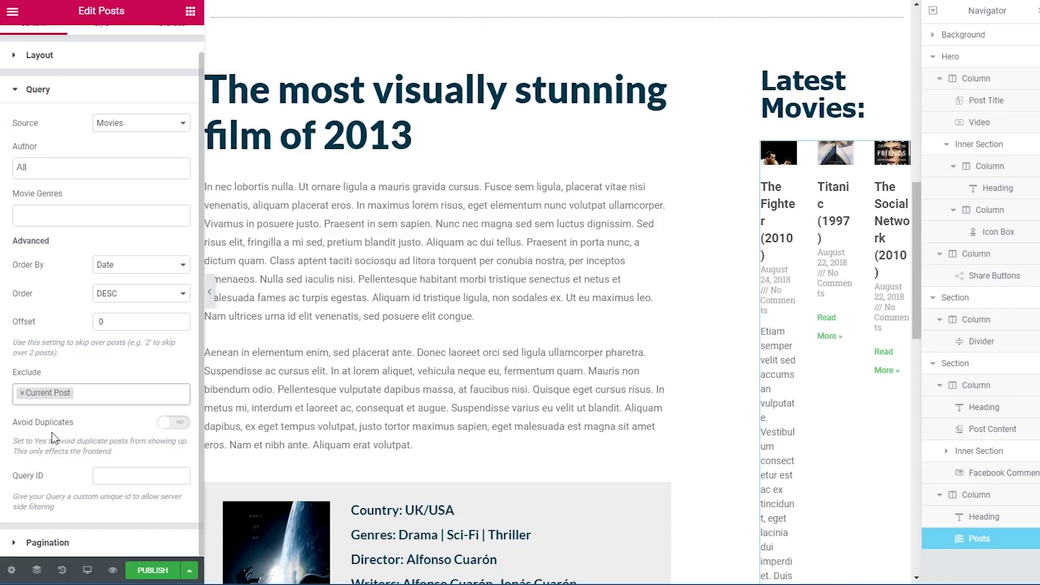
pyautogui.click(164, 424)
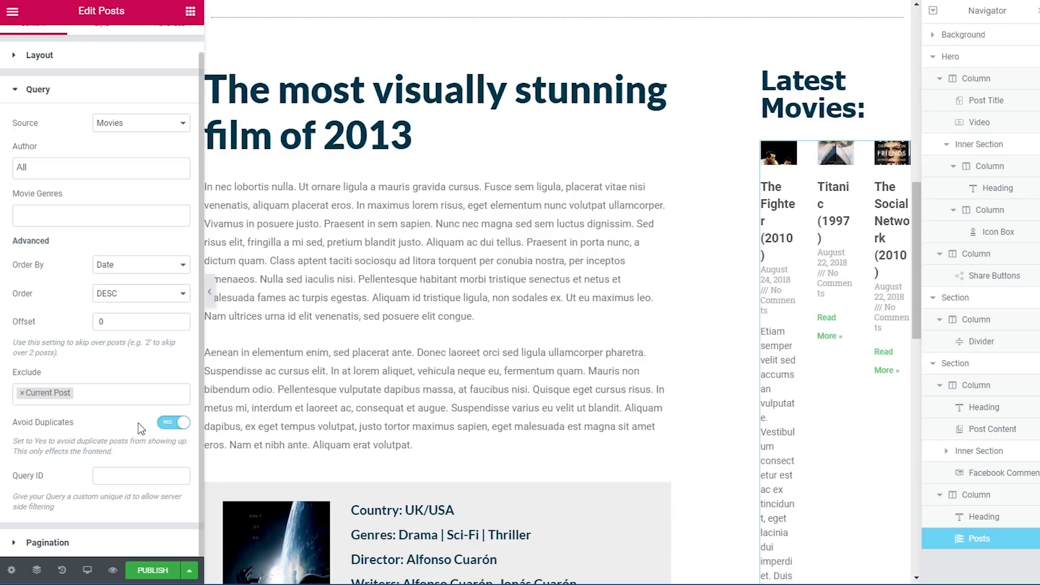
# Step: Lay out the sidebar Posts widget in 1 column with 3 posts per page
pyautogui.scroll(1, 140, 428)
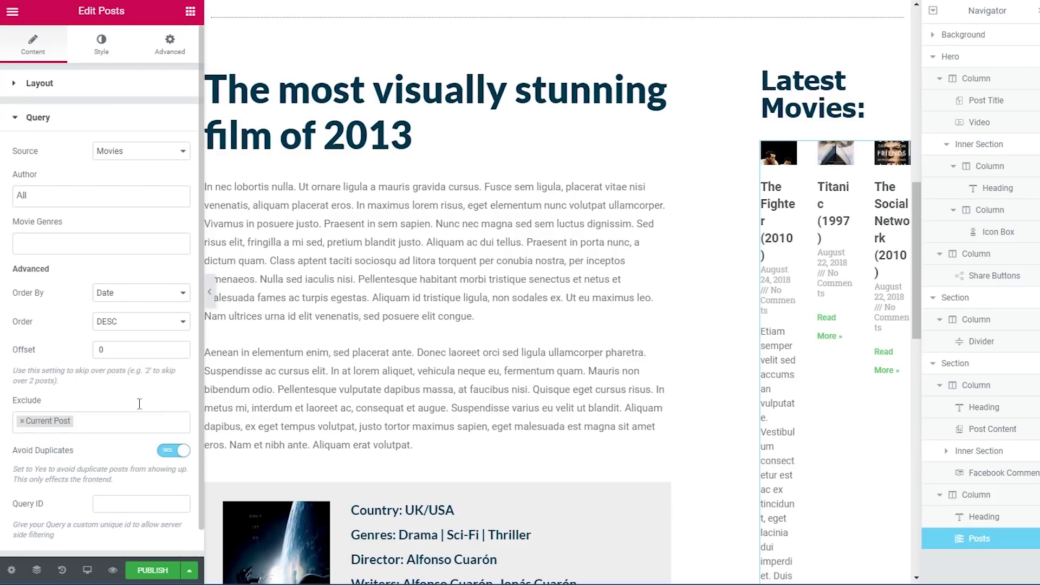
pyautogui.click(66, 84)
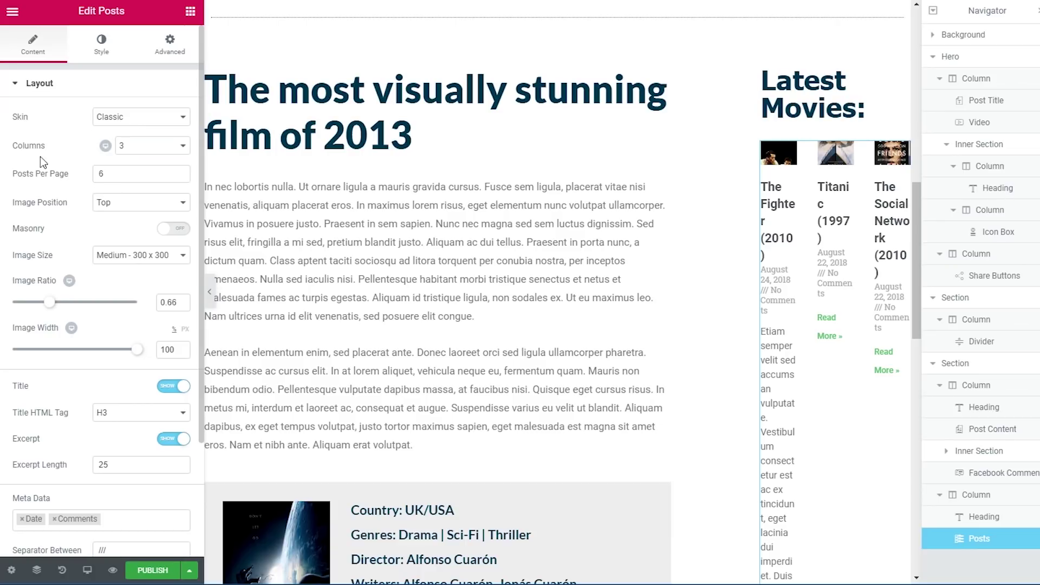
pyautogui.click(133, 147)
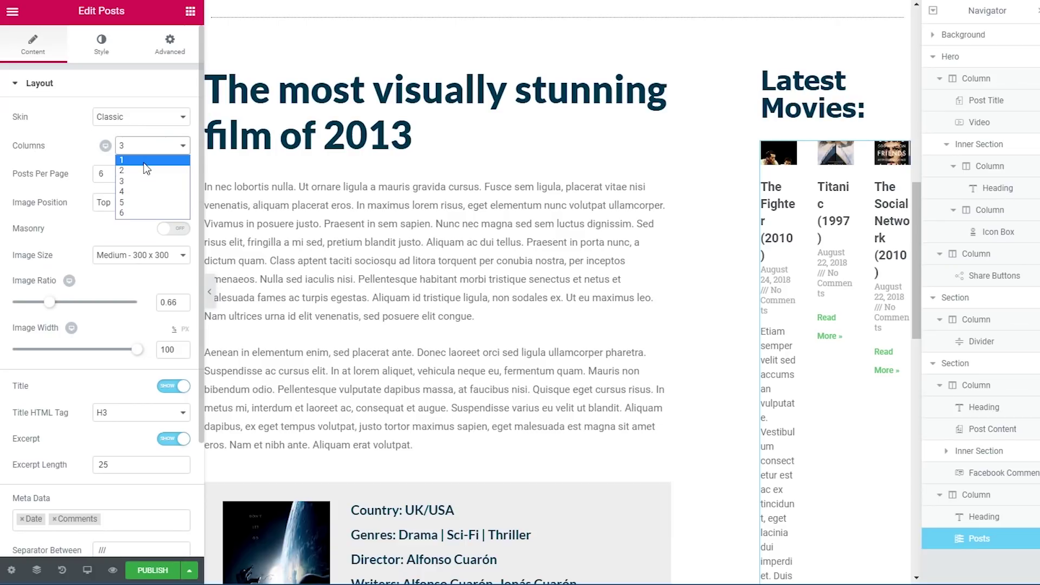
pyautogui.click(144, 162)
pyautogui.doubleClick(111, 176)
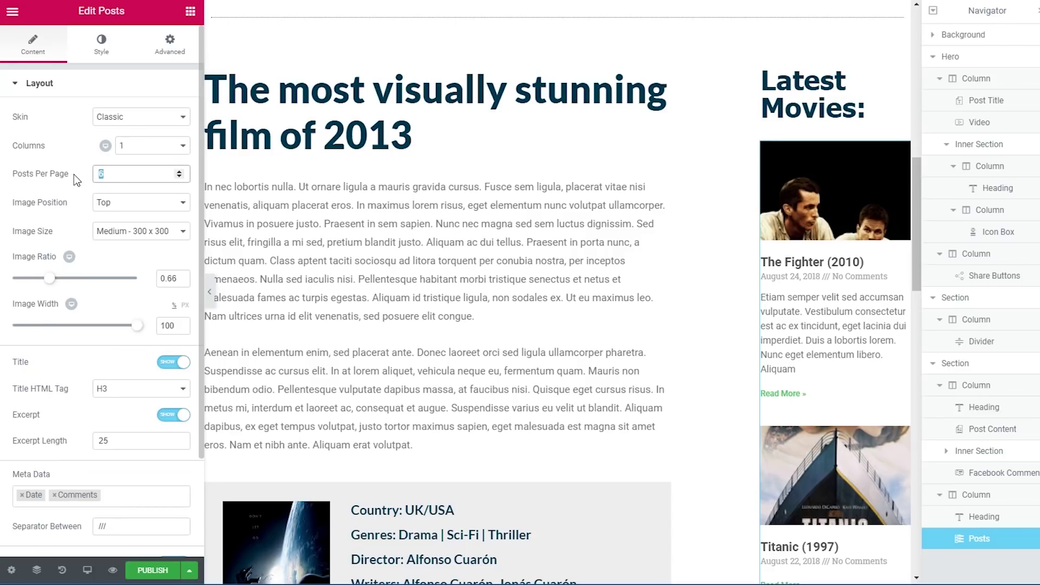
pyautogui.write('3')
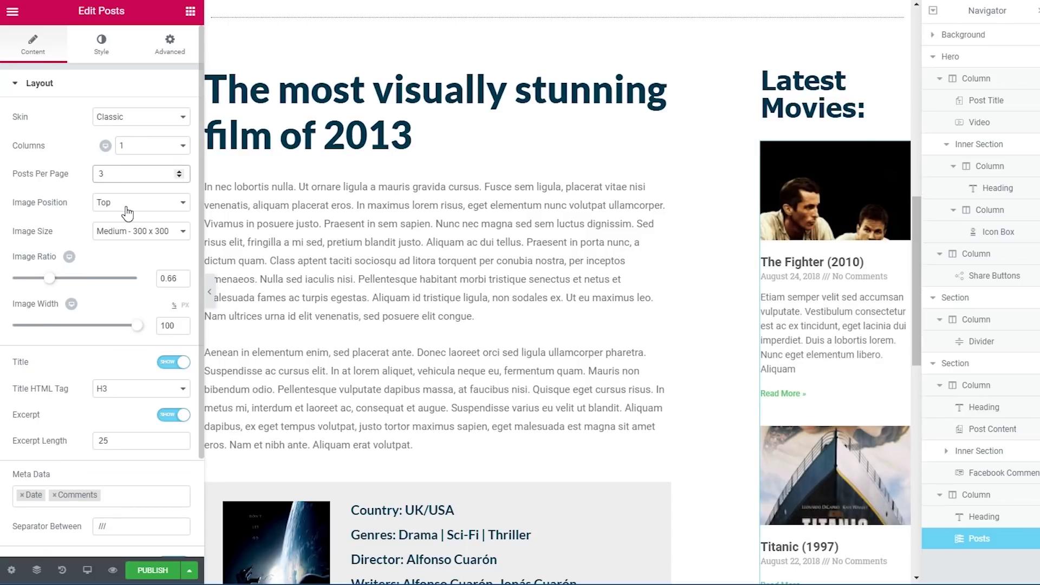
# Step: Set the sidebar posts' image size to Medium Large and the image ratio to 1.52
pyautogui.click(124, 234)
pyautogui.click(126, 267)
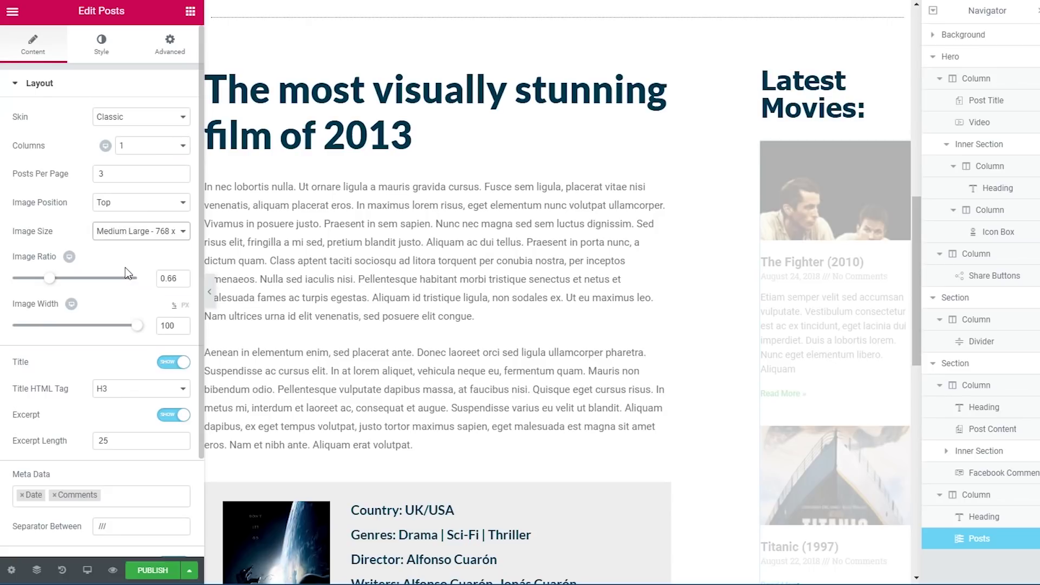
pyautogui.click(177, 279)
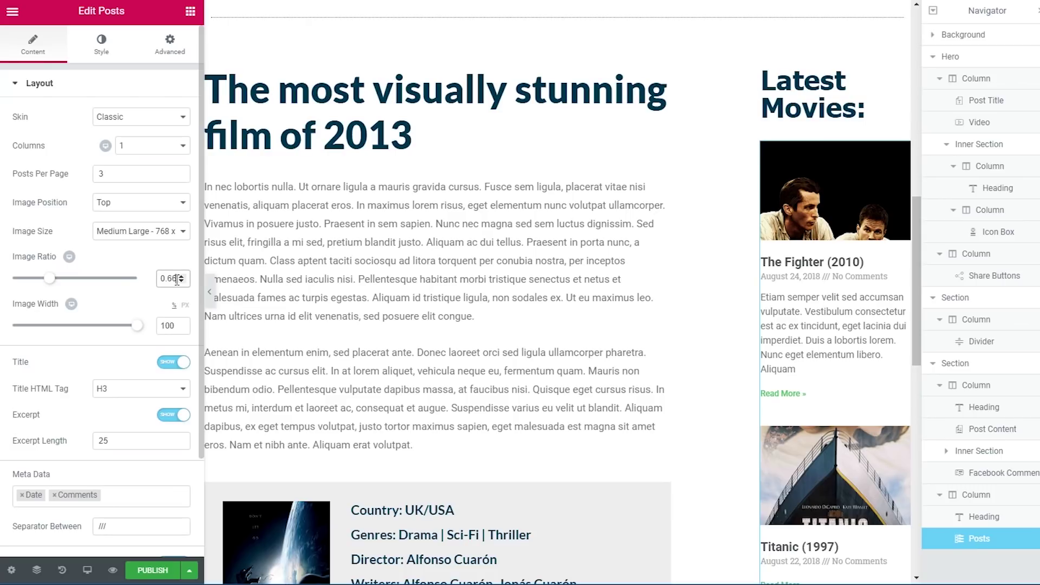
pyautogui.write('1.52')
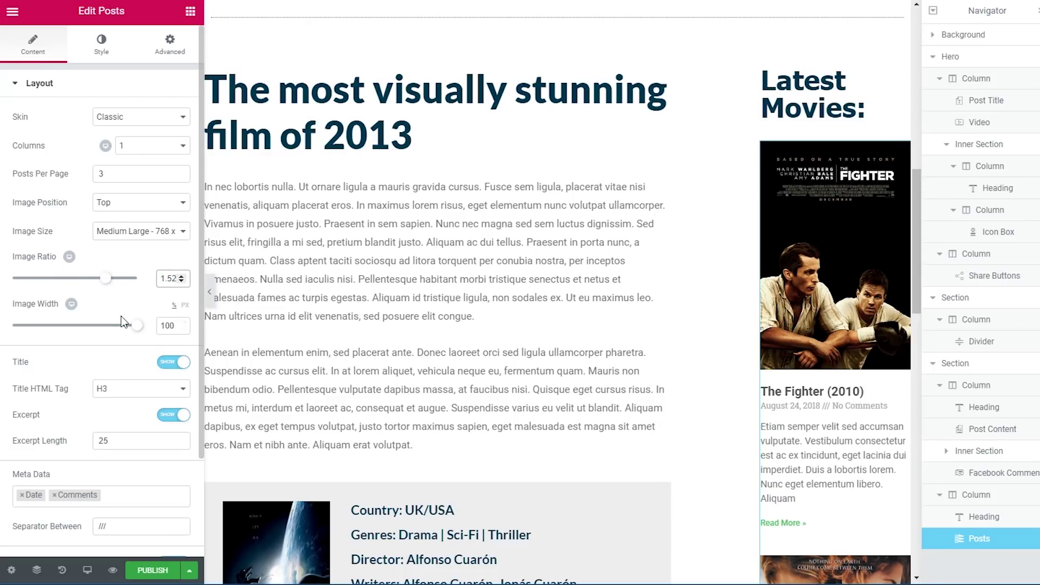
# Step: Hide the sidebar posts' excerpt and Read More link, and remove Date and Comments from their meta data
pyautogui.scroll(-2, 121, 316)
pyautogui.click(172, 294)
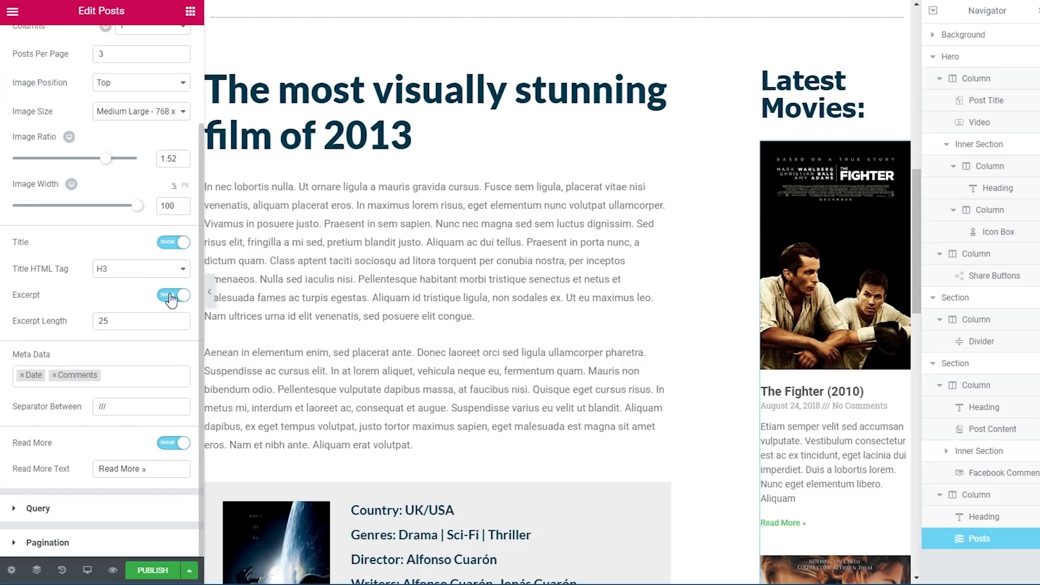
pyautogui.click(172, 444)
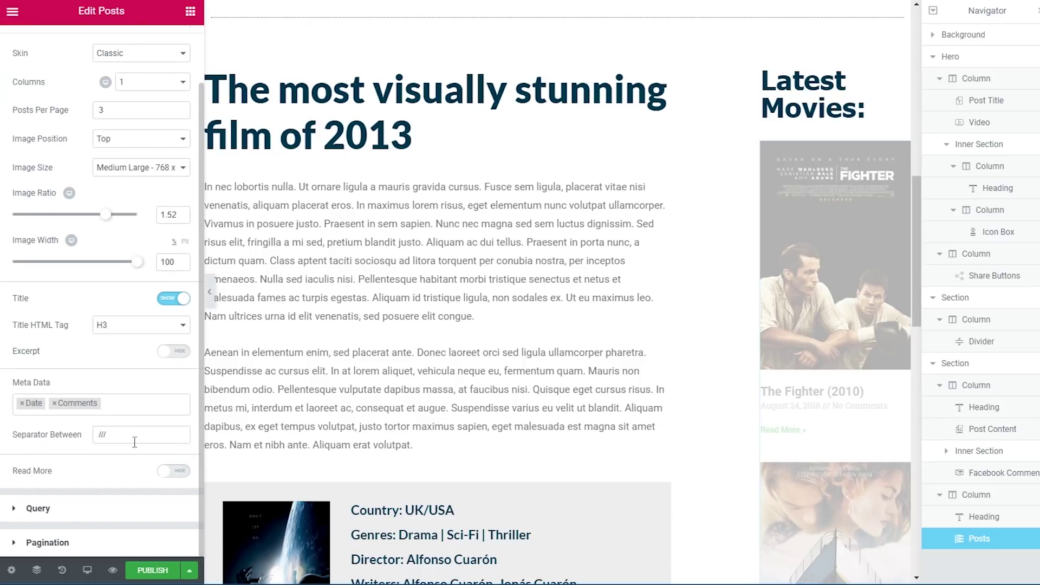
pyautogui.click(22, 403)
pyautogui.click(22, 404)
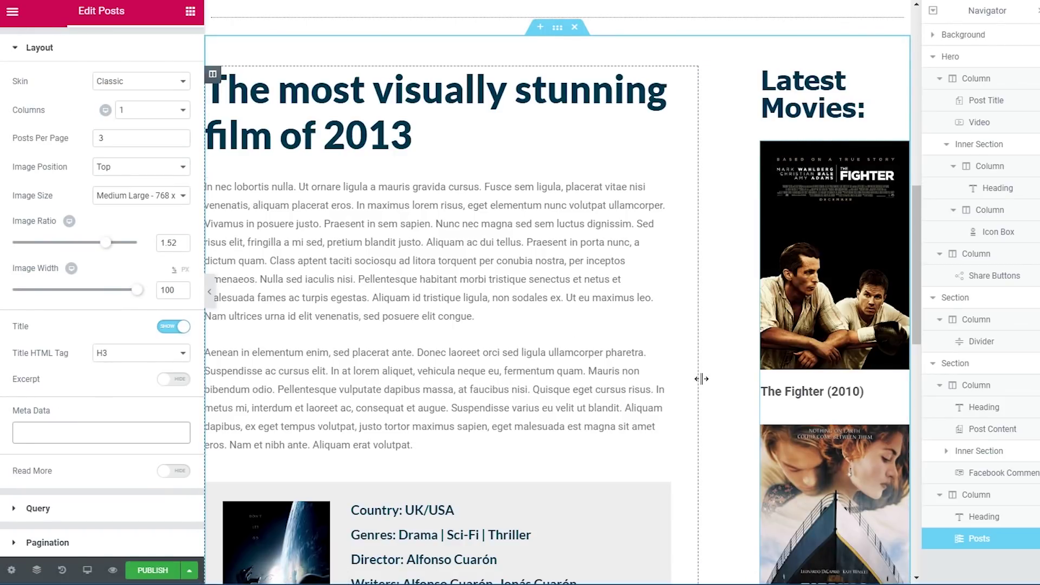
# Step: Set the rows gap between the sidebar movie posts to 30
pyautogui.scroll(1, 183, 303)
pyautogui.click(101, 43)
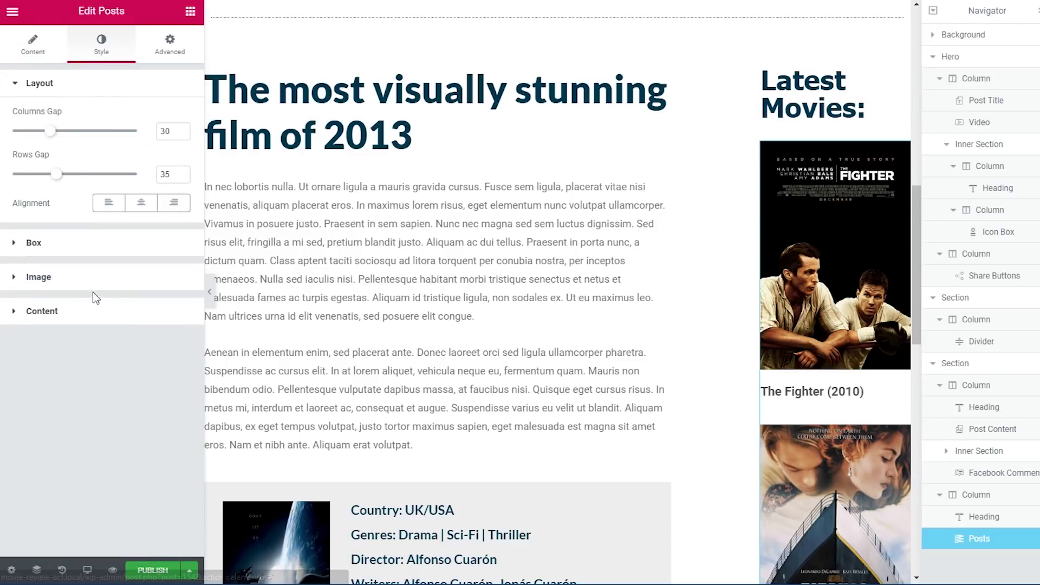
pyautogui.doubleClick(165, 174)
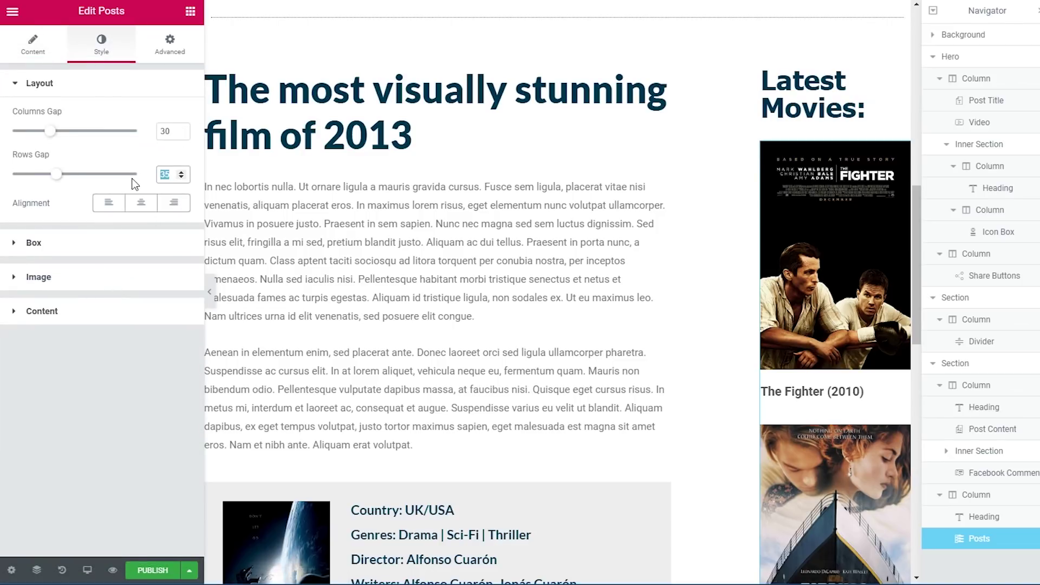
pyautogui.write('30')
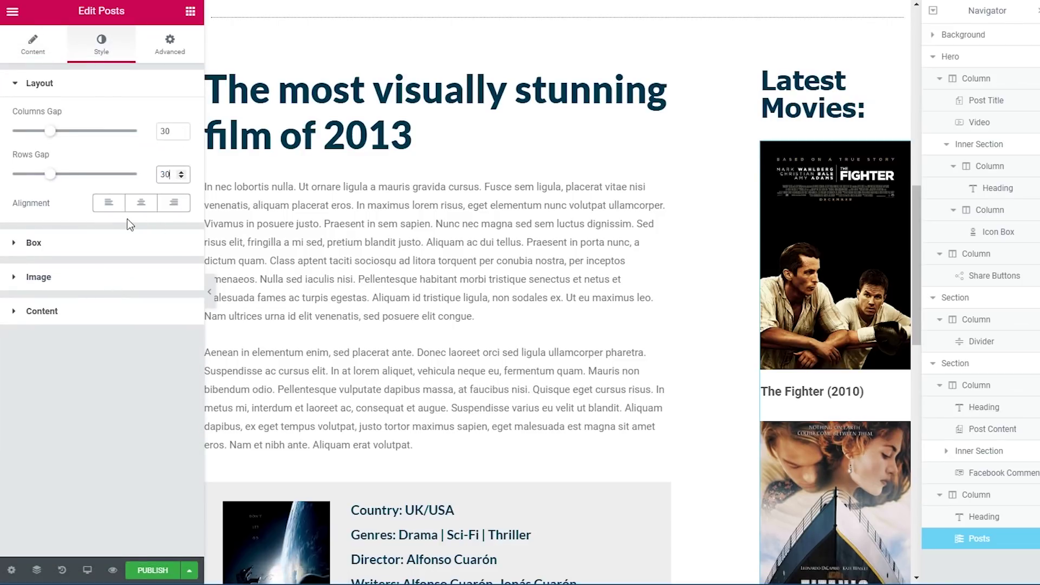
# Step: Color the sidebar movie titles with the dark blue palette swatch #003c54
pyautogui.click(114, 311)
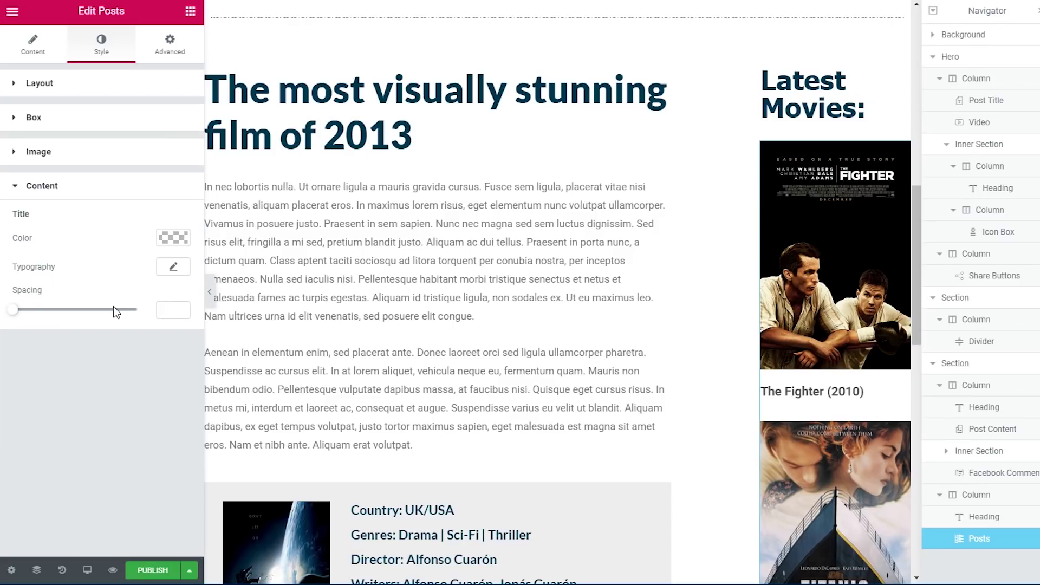
pyautogui.click(184, 238)
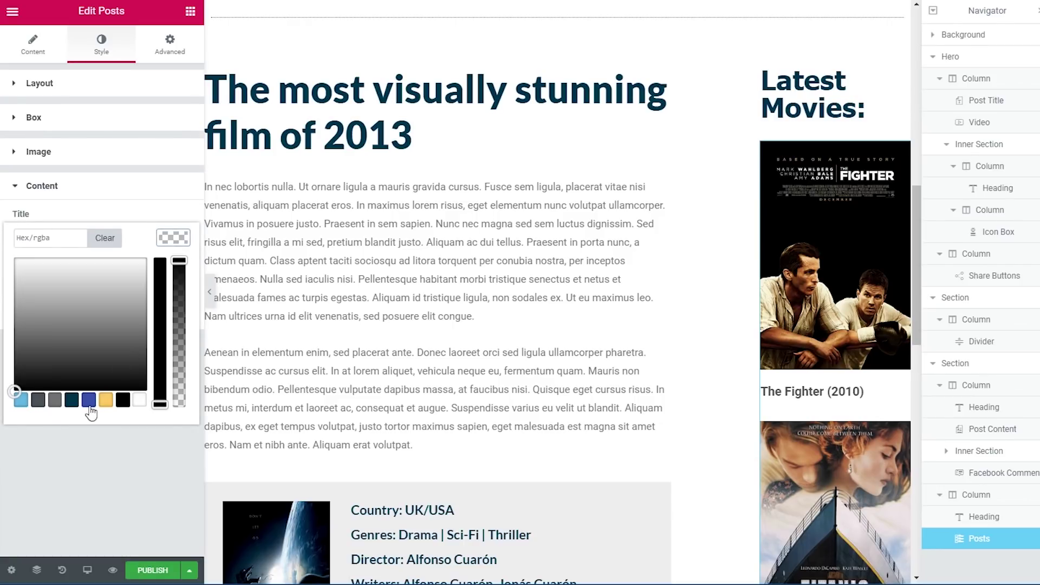
pyautogui.click(72, 401)
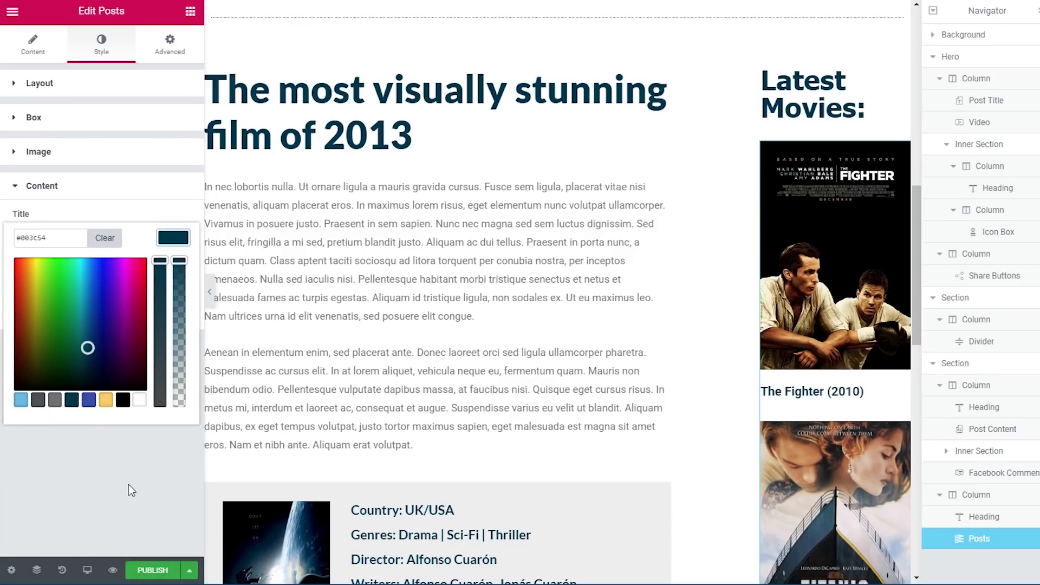
pyautogui.click(125, 462)
# Step: Review the movie template from hero to footer, collapsing the editing panel to view the page at full width
pyautogui.scroll(-7, 686, 324)
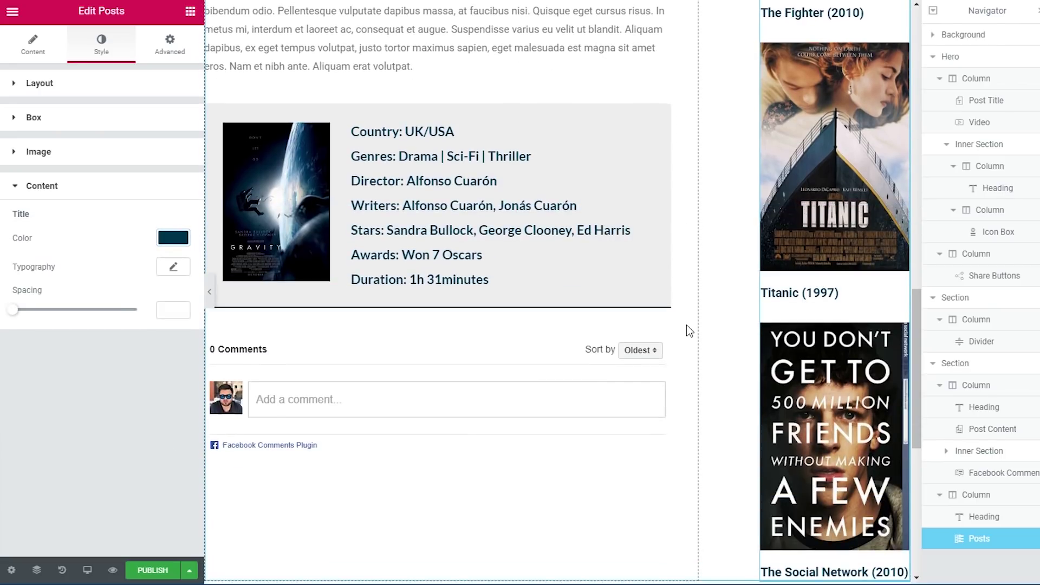
pyautogui.scroll(-1, 687, 324)
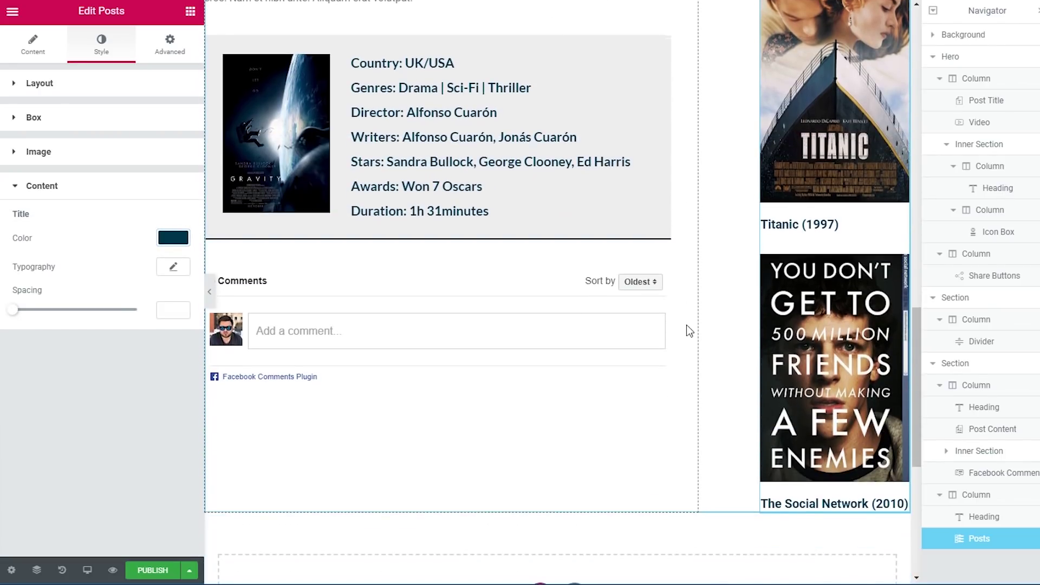
pyautogui.scroll(1, 686, 326)
pyautogui.scroll(10, 688, 331)
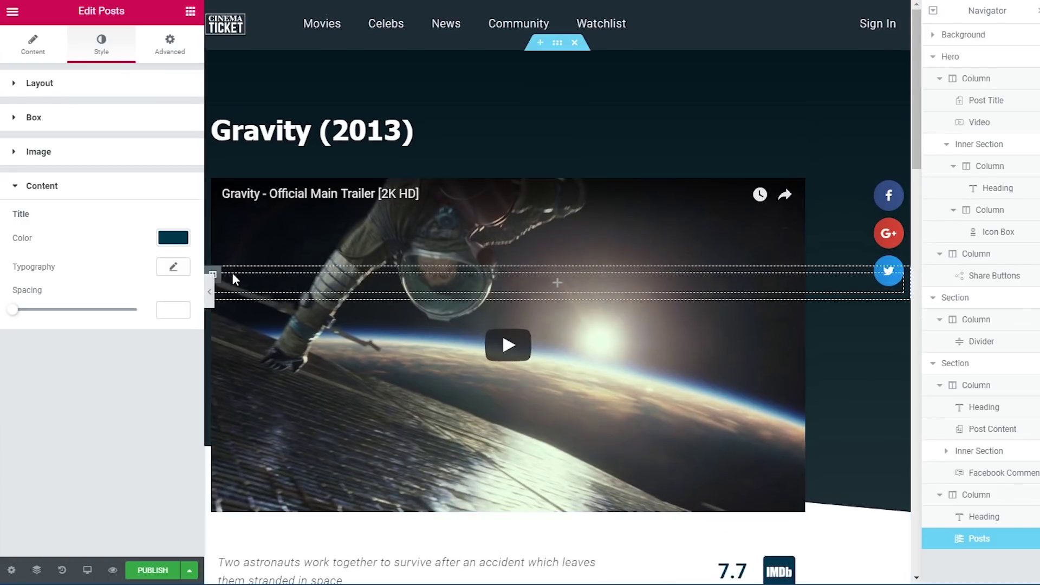
pyautogui.click(210, 296)
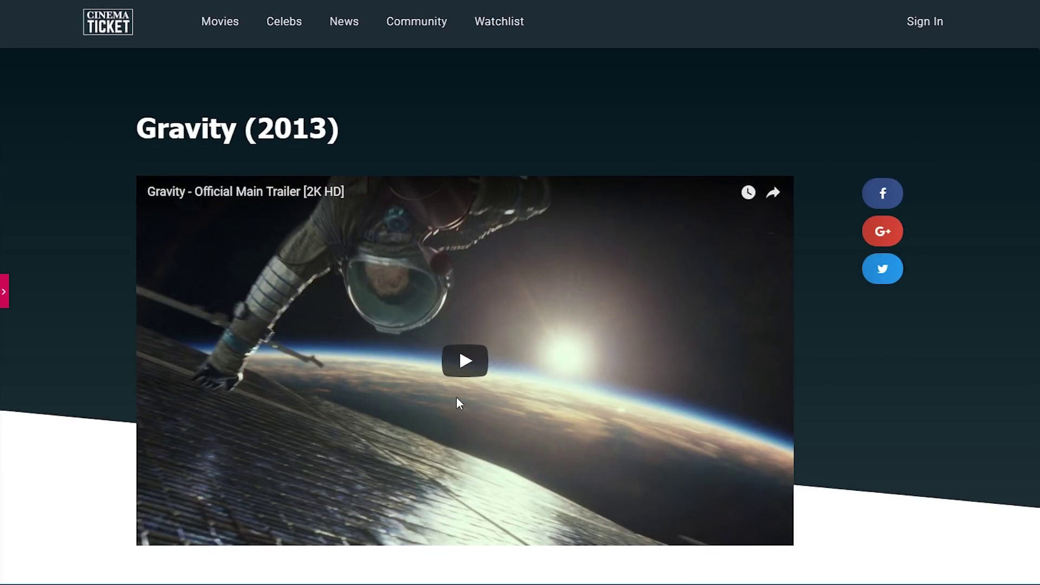
pyautogui.scroll(-1, 448, 404)
pyautogui.scroll(-4, 835, 323)
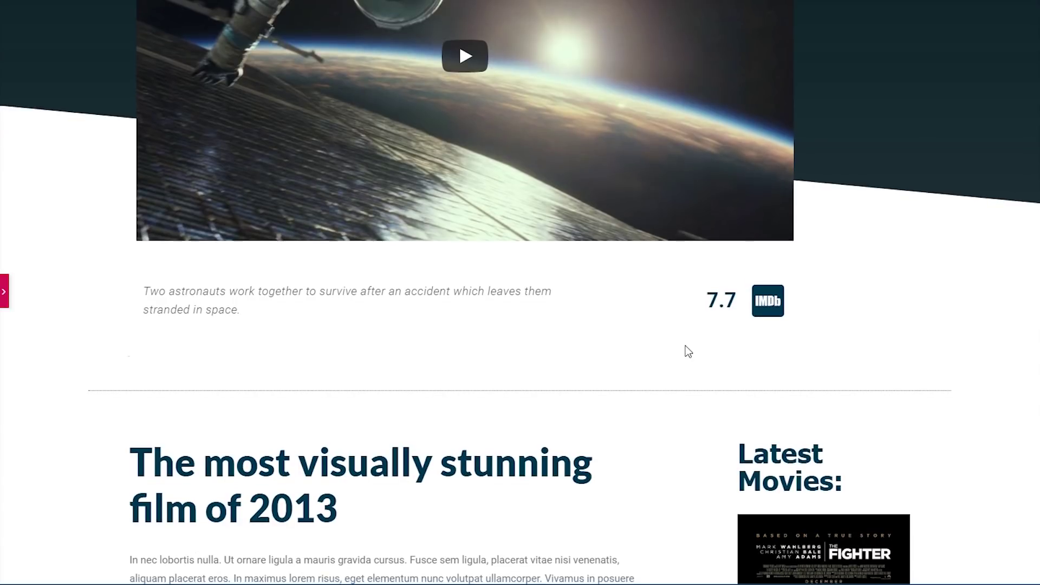
pyautogui.scroll(-5, 685, 347)
pyautogui.scroll(-2, 686, 347)
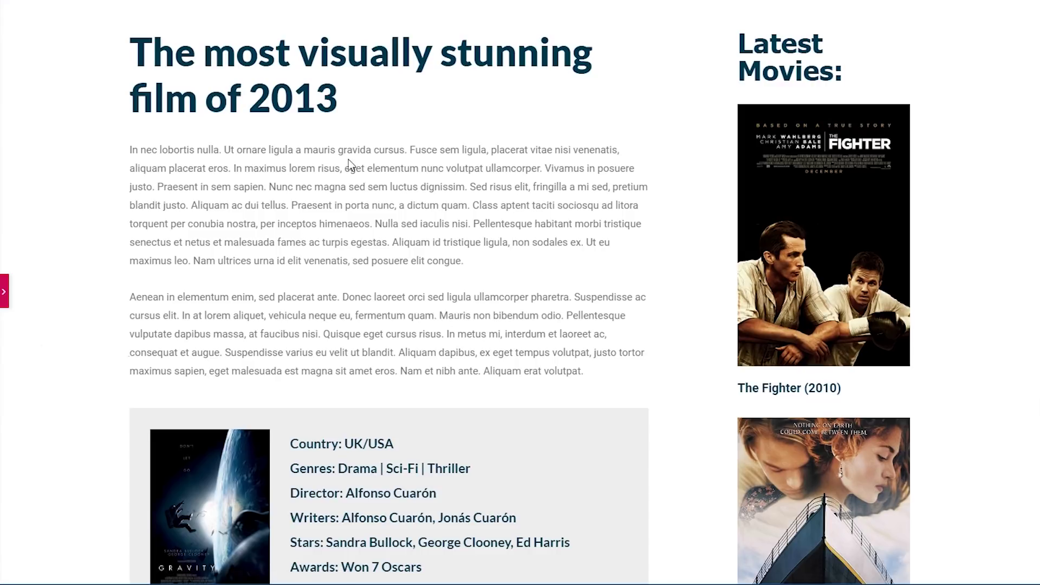
pyautogui.scroll(-5, 297, 206)
pyautogui.scroll(-3, 288, 315)
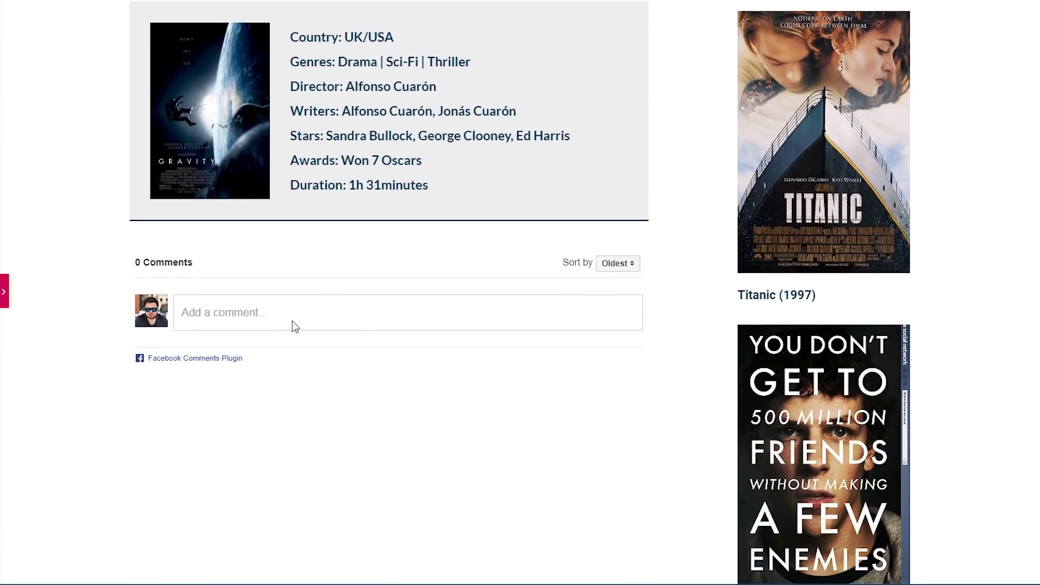
pyautogui.scroll(-5, 411, 323)
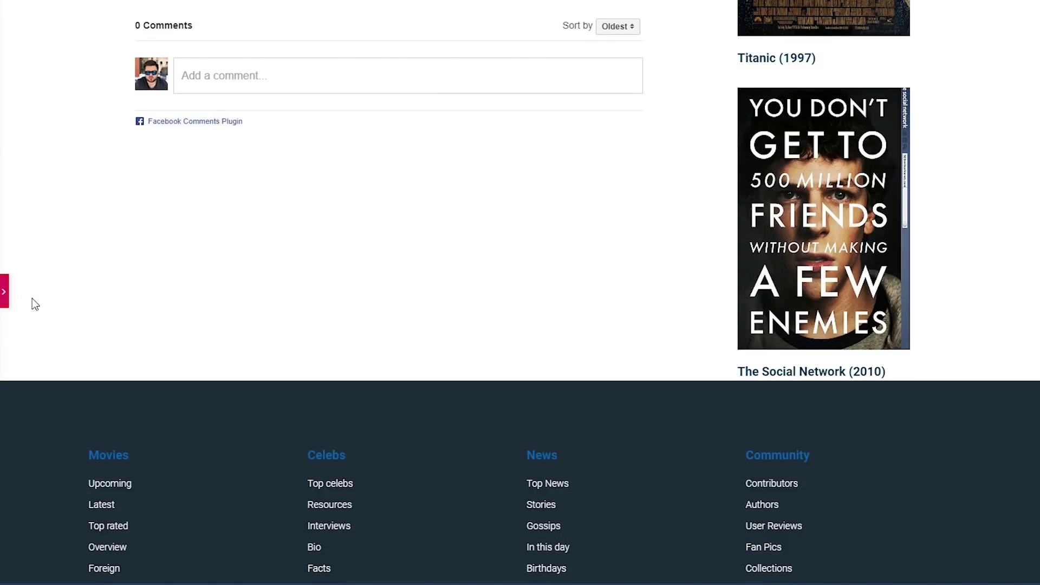
# Step: Publish the single template with its display condition set to include All Movies
pyautogui.click(5, 293)
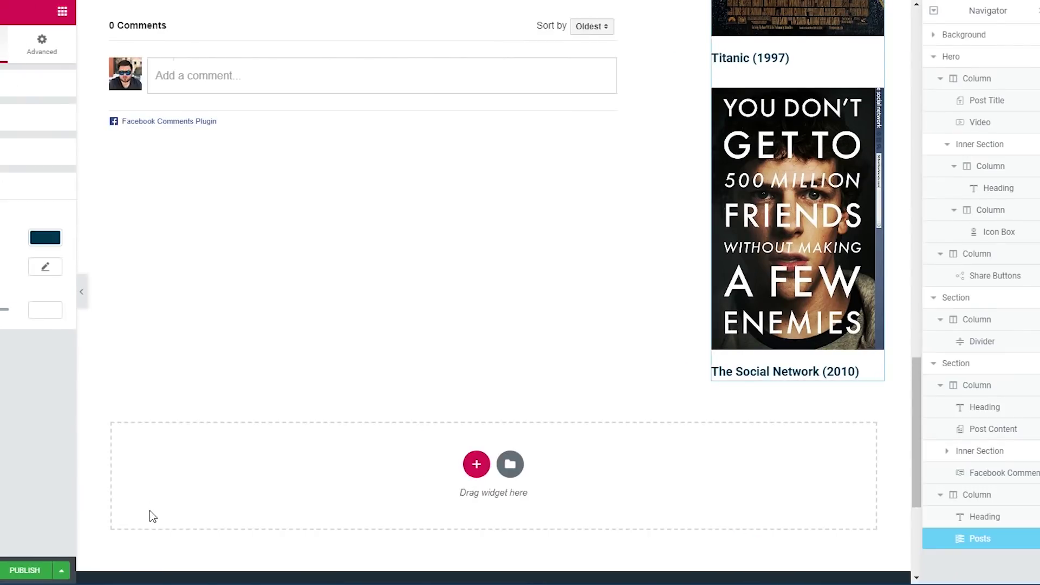
pyautogui.click(162, 572)
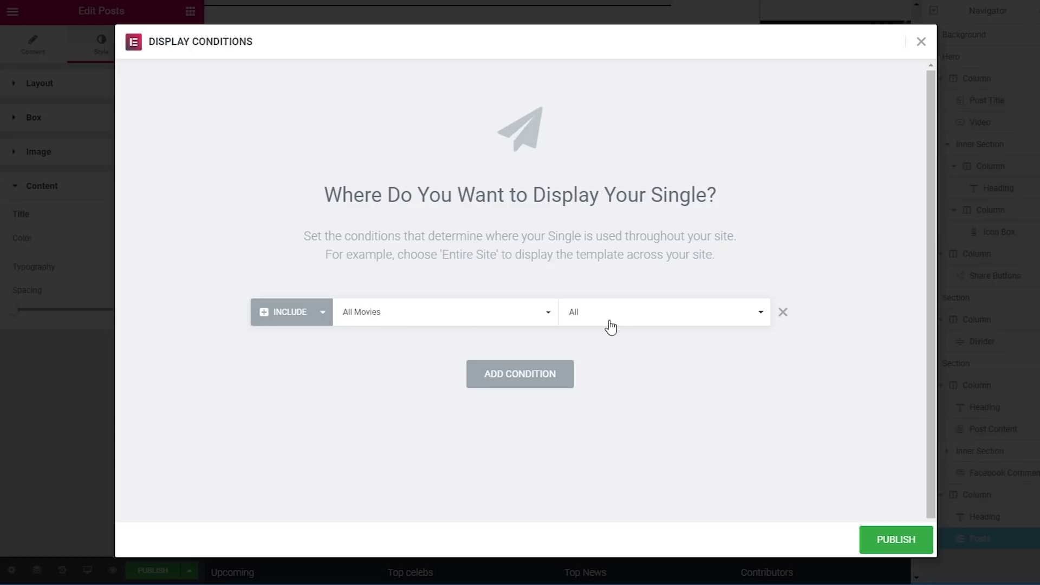
pyautogui.click(877, 538)
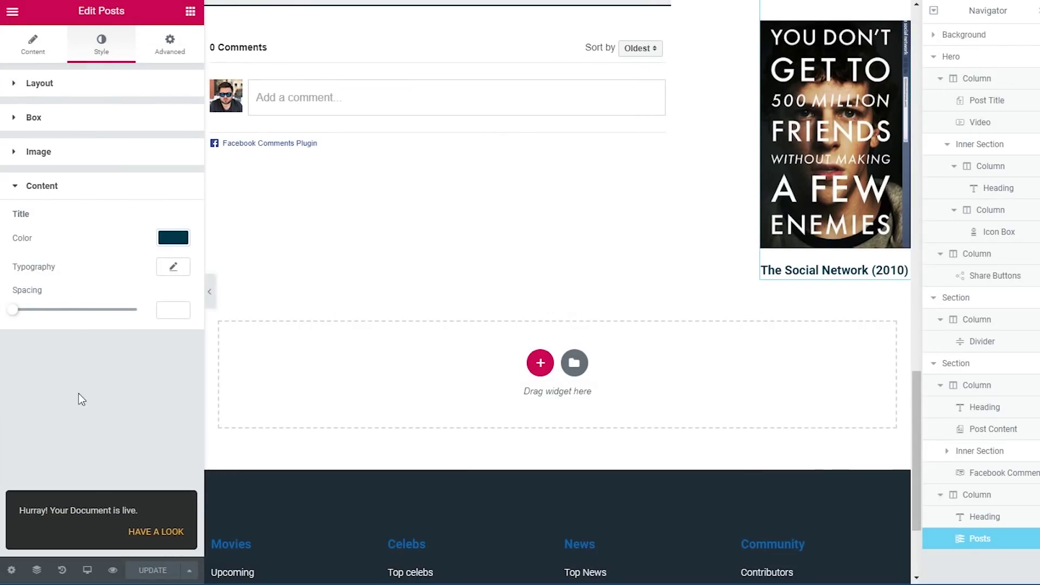
# Step: Exit the template editor to the WordPress dashboard and visit the live Movie-Blog site
pyautogui.click(12, 12)
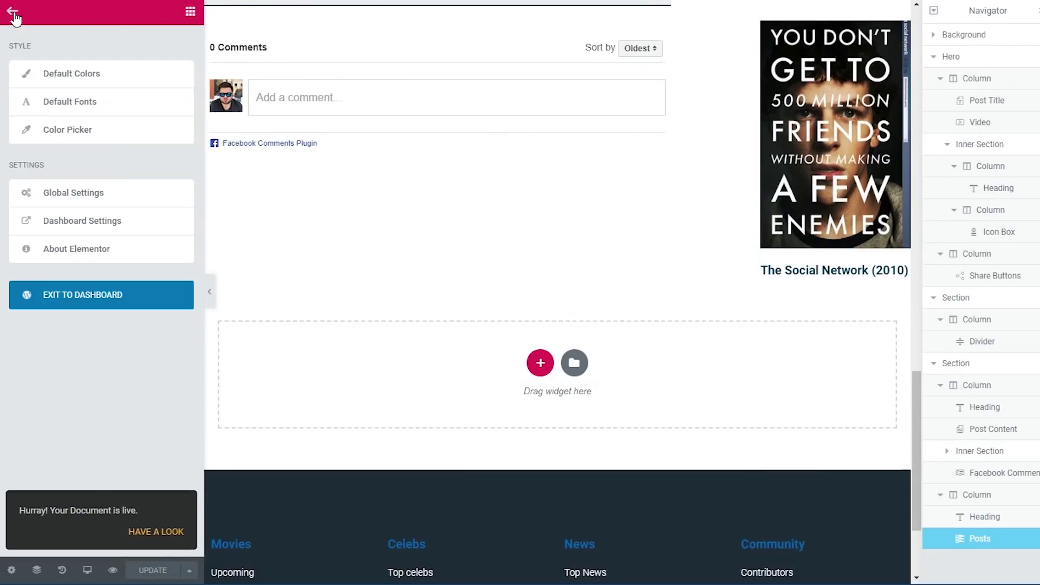
pyautogui.click(105, 301)
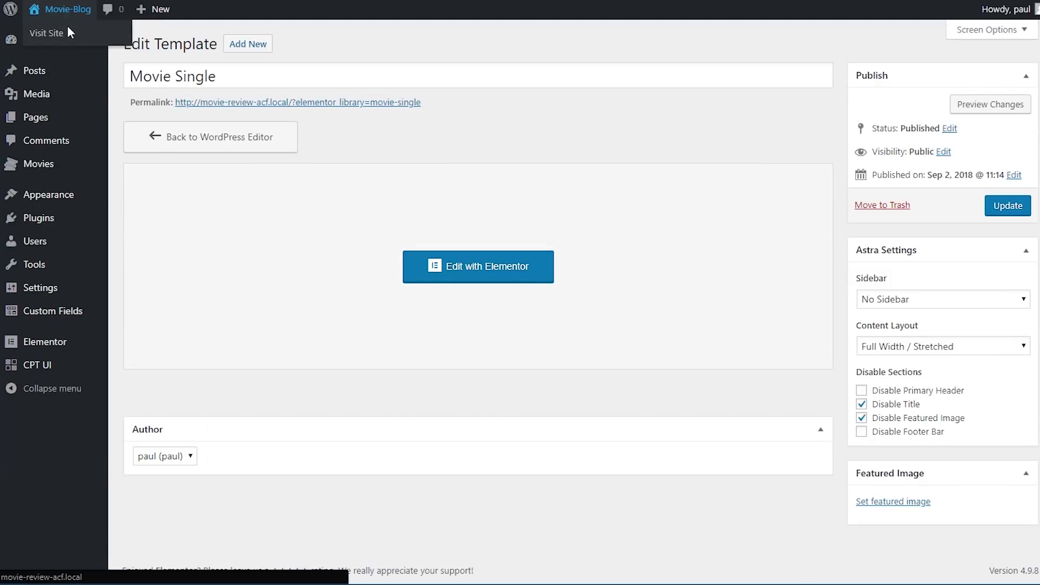
pyautogui.click(71, 36)
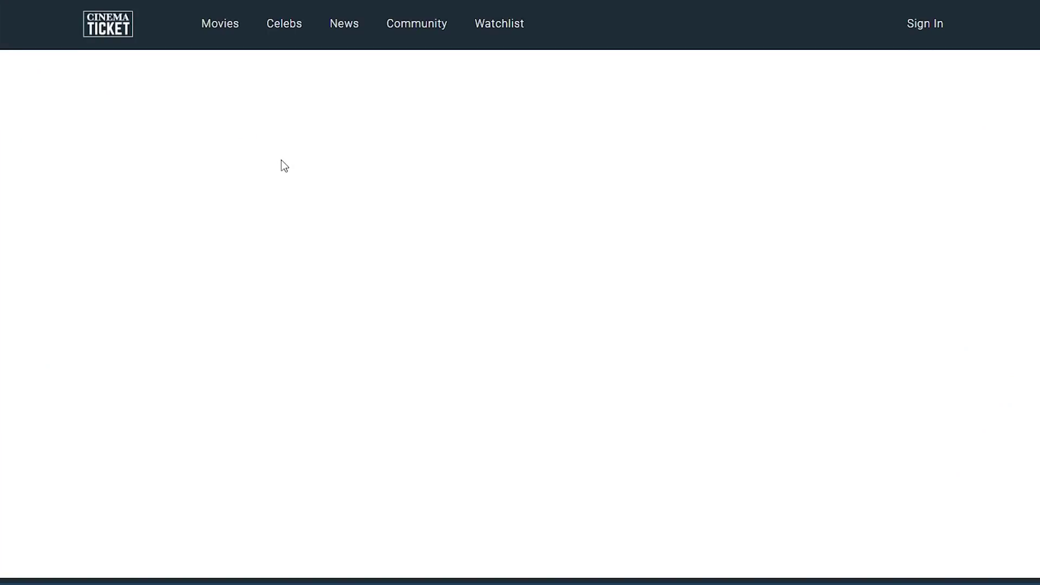
# Step: Open the Gravity (2013) review from the live site's Movies archive
pyautogui.click(220, 27)
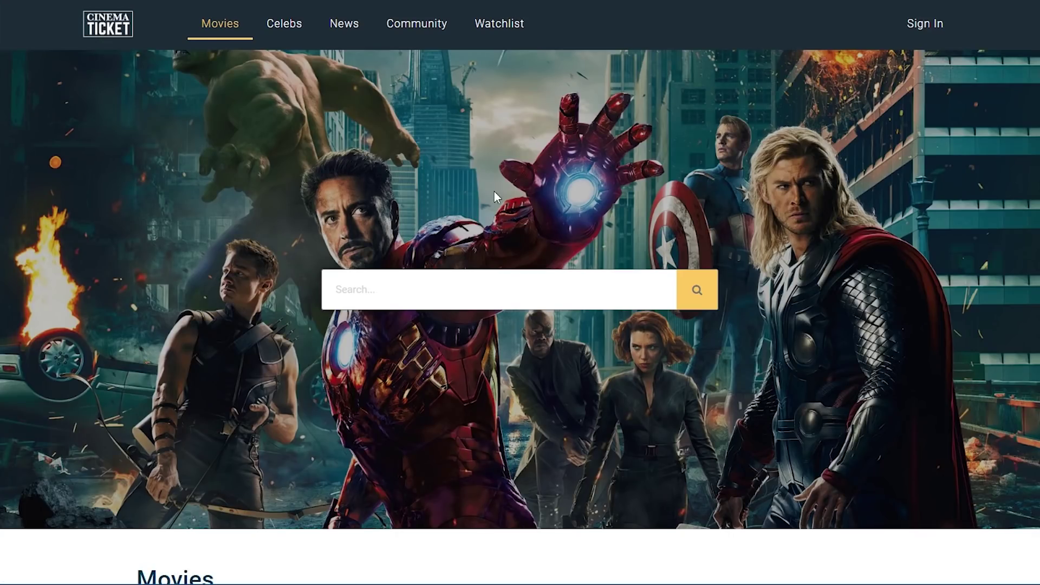
pyautogui.scroll(-10, 485, 188)
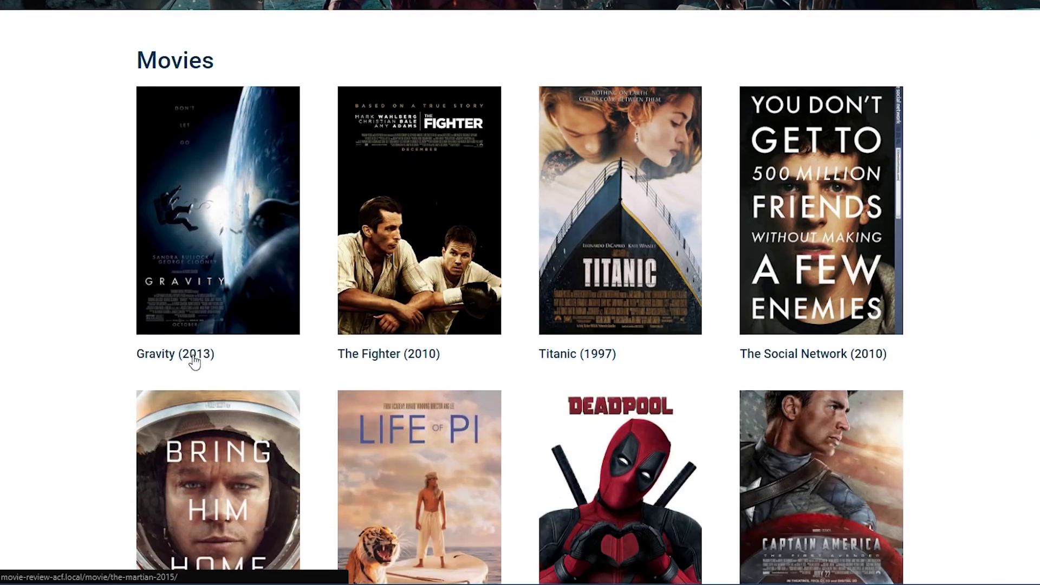
pyautogui.click(202, 190)
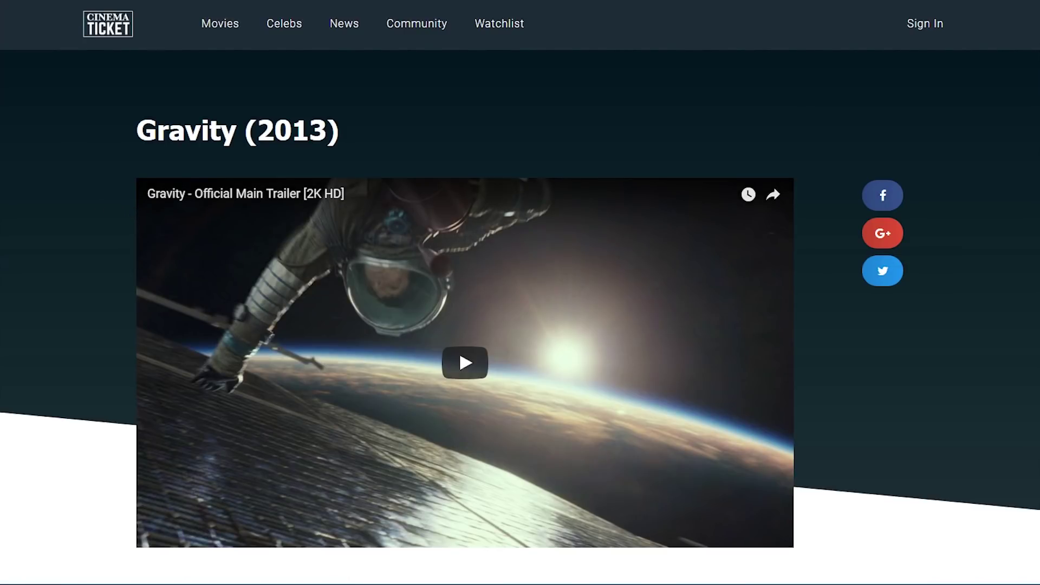
# Step: Examine the live Gravity review page, including its trailer hero, post content, movie details box, Facebook comments and Latest Movies sidebar
pyautogui.scroll(-3, 90, 259)
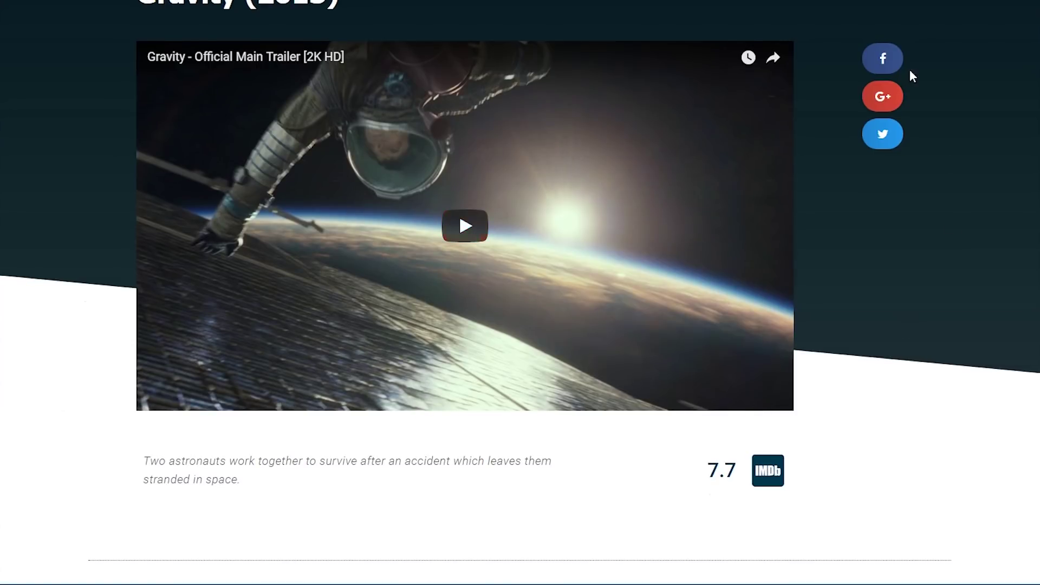
pyautogui.scroll(-3, 878, 379)
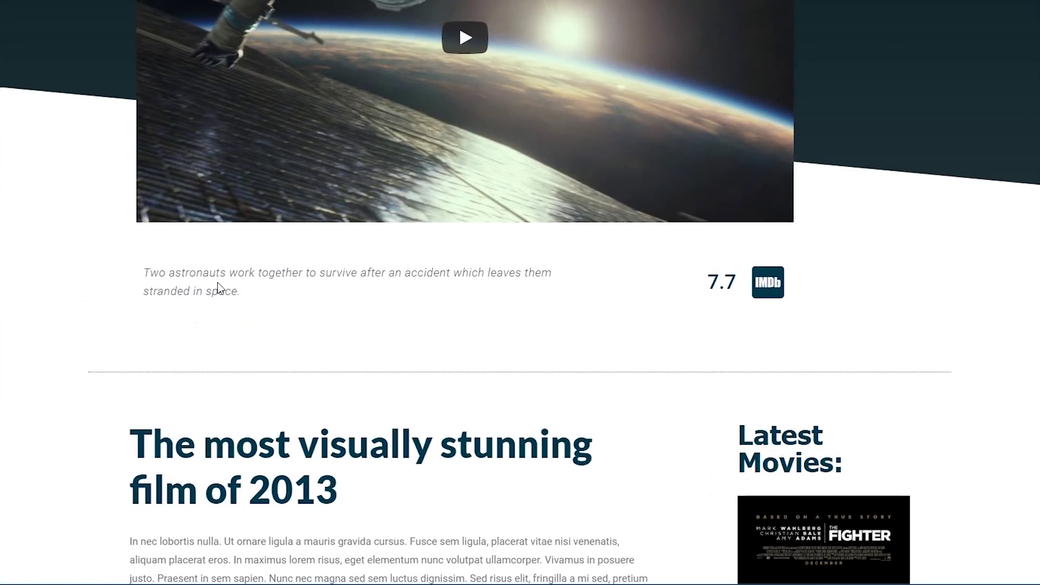
pyautogui.scroll(-5, 684, 342)
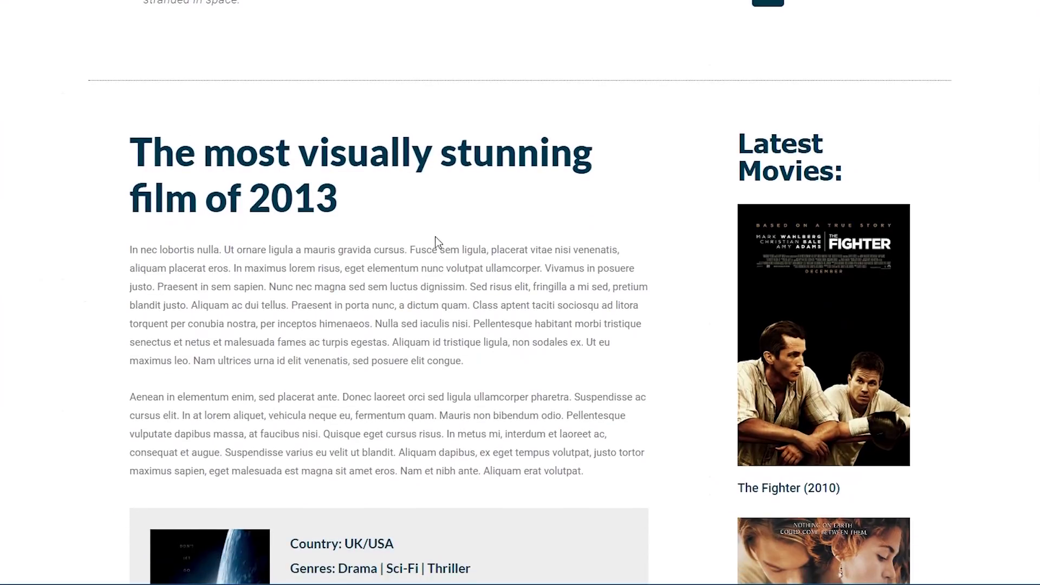
pyautogui.scroll(-1, 578, 420)
pyautogui.scroll(-4, 578, 420)
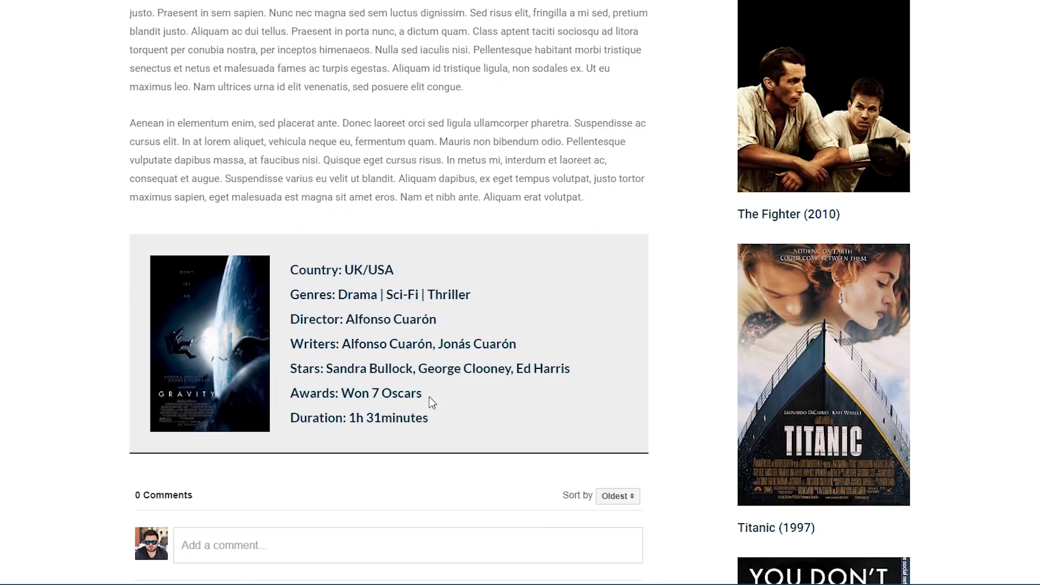
pyautogui.scroll(-1, 429, 412)
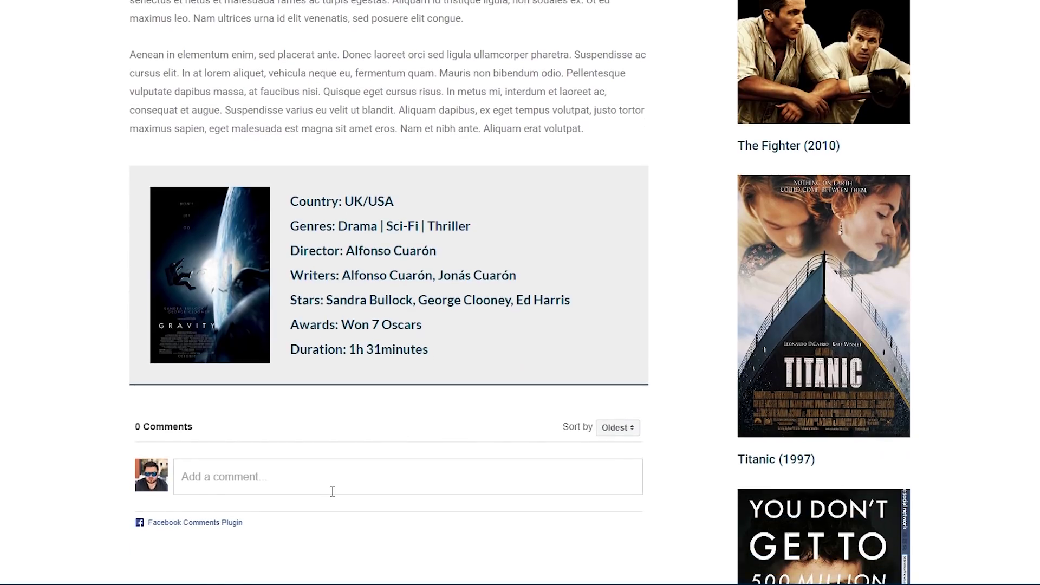
pyautogui.scroll(7, 852, 432)
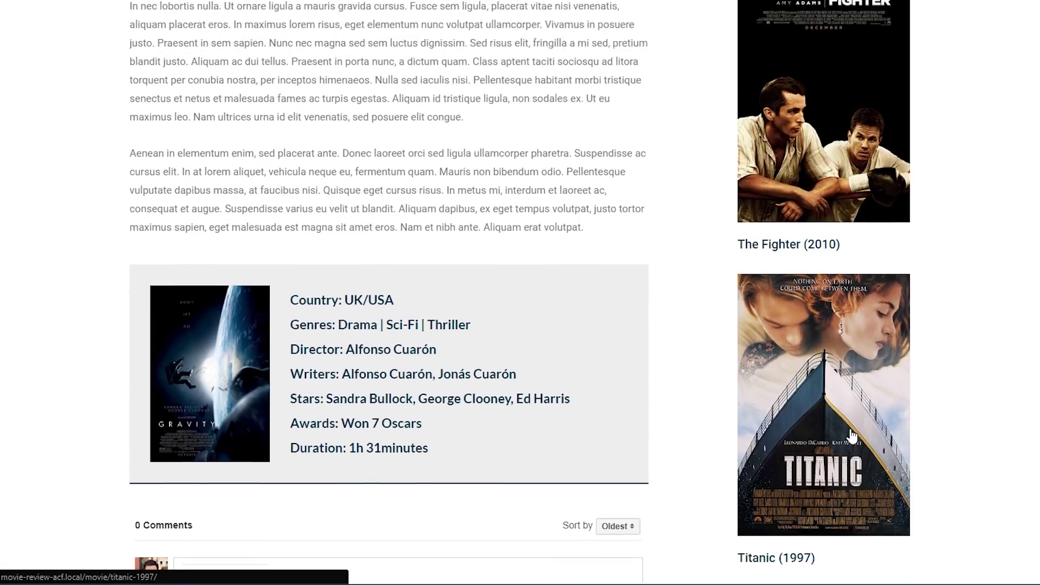
pyautogui.scroll(8, 852, 436)
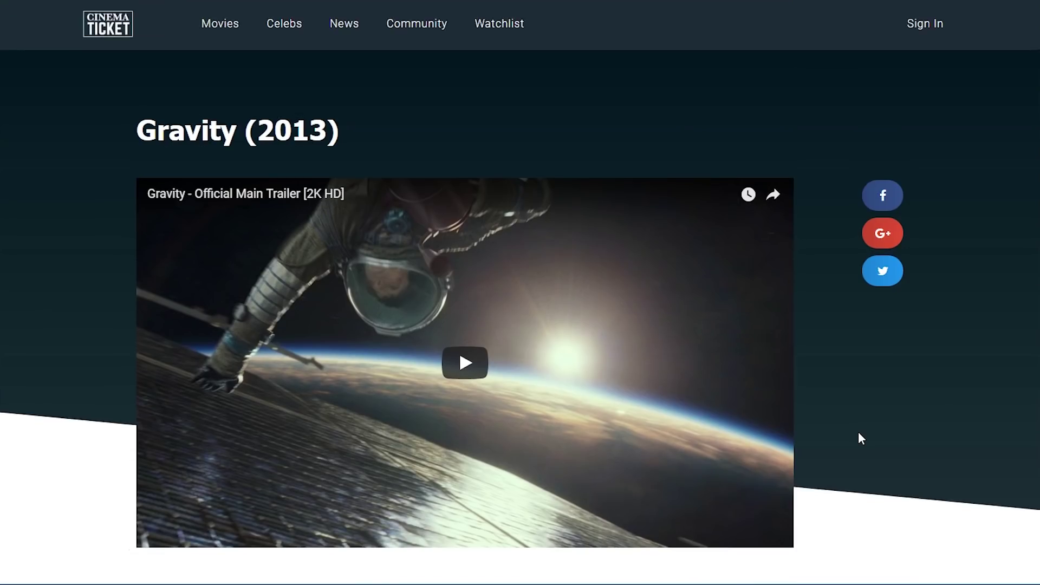